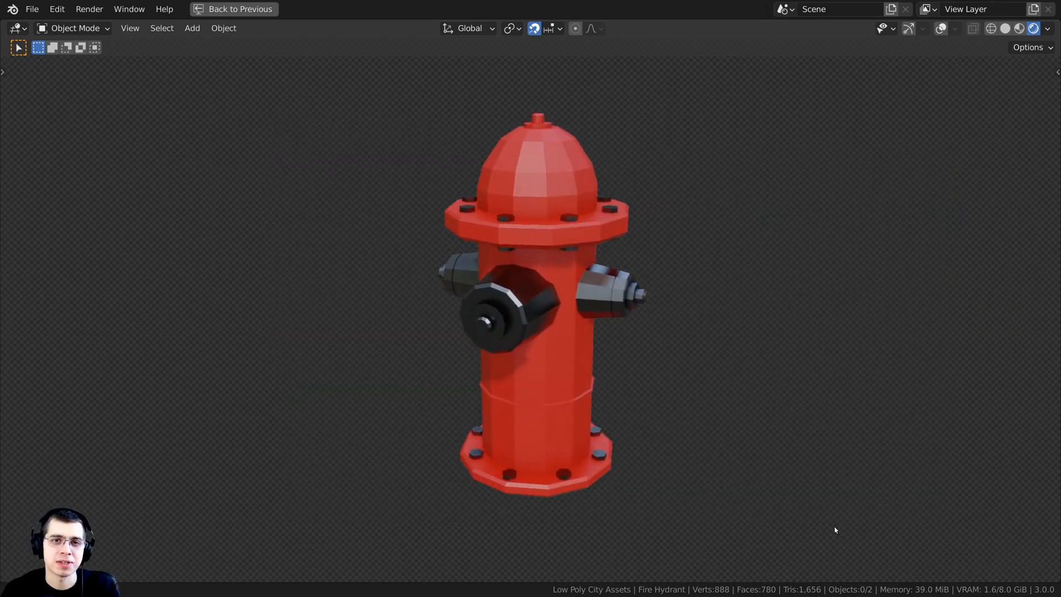
middle_drag(834, 530, 899, 519)
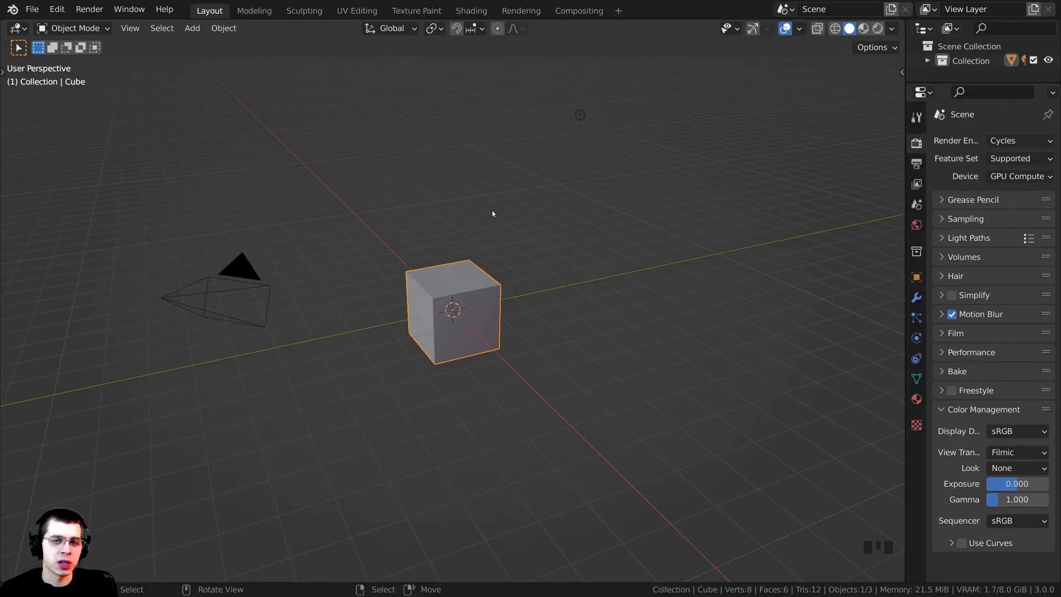
Select the default cube, camera and light and delete them all from the scene.
middle_drag(492, 214, 523, 232)
key(a)
key(a)
key(a)
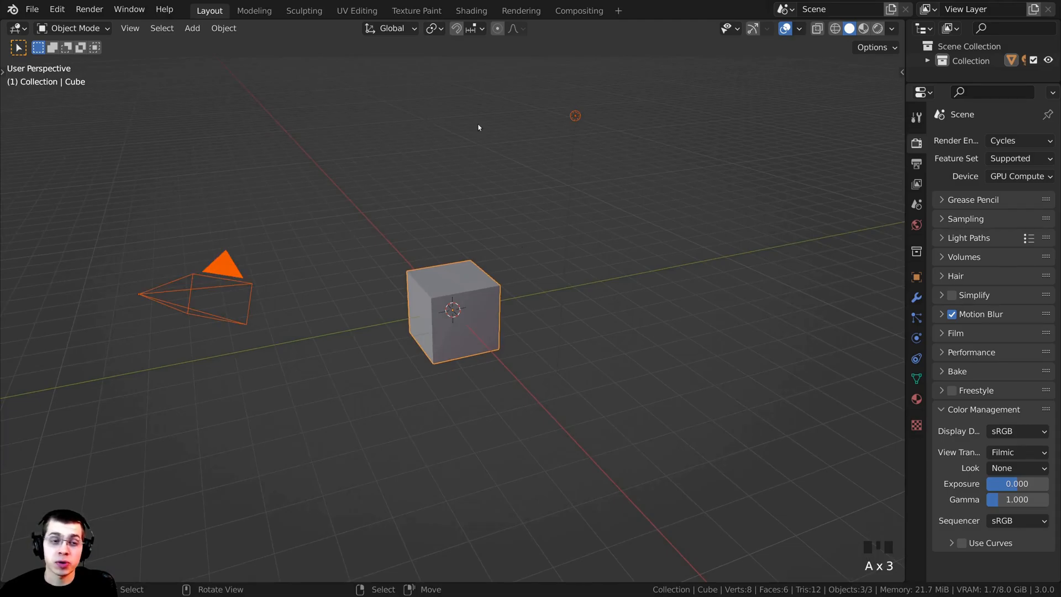
key(a)
key(a)
key(a)
shift+middle_drag(462, 216, 498, 255)
key(x)
click(474, 227)
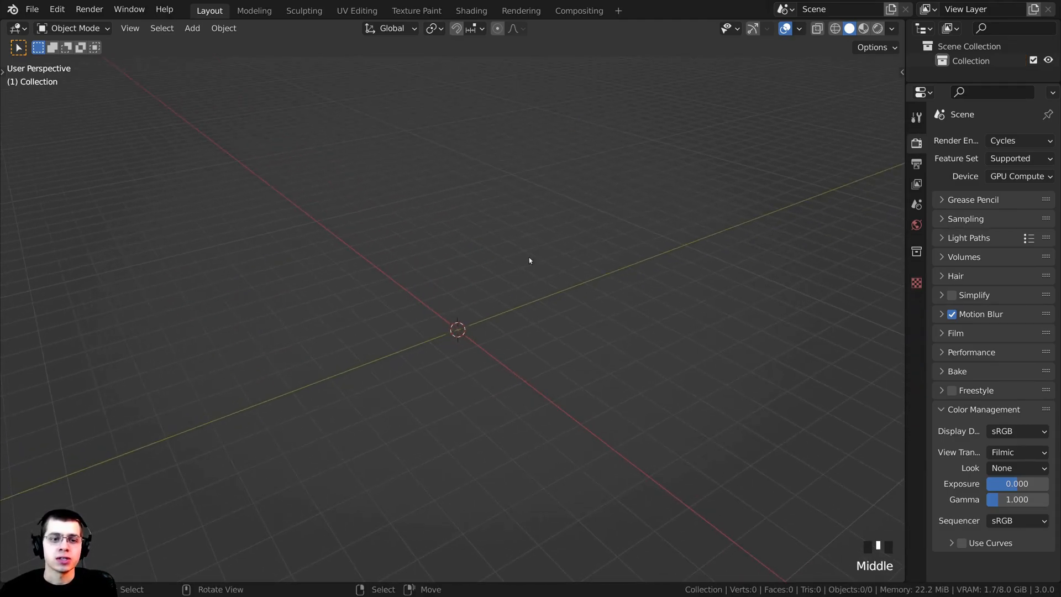
Place the 3D cursor away from the origin and reset it to the world origin, twice.
click(555, 237)
key(shift+c)
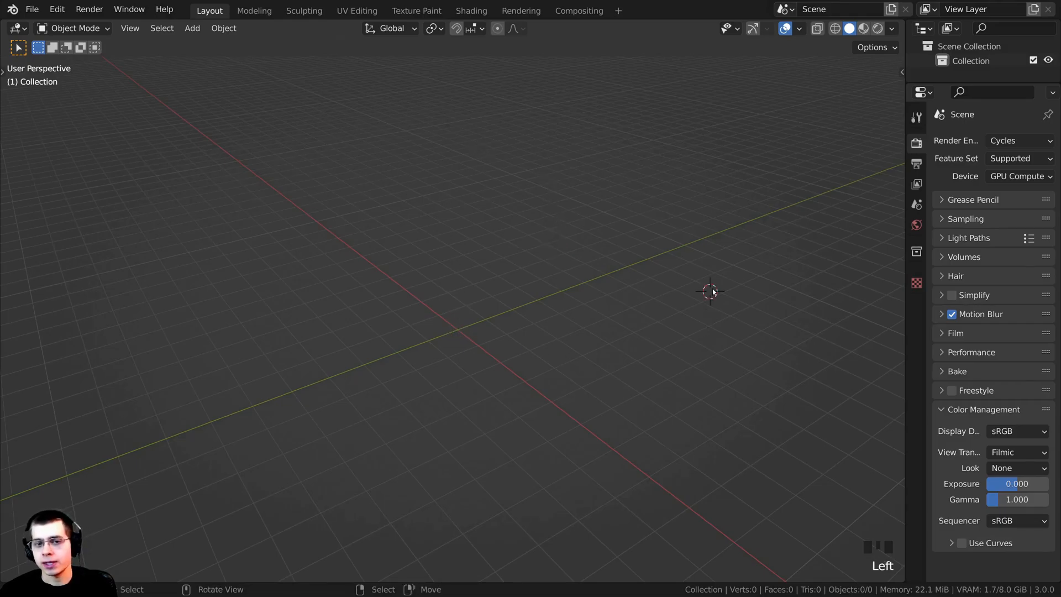
click(622, 233)
key(shift+c)
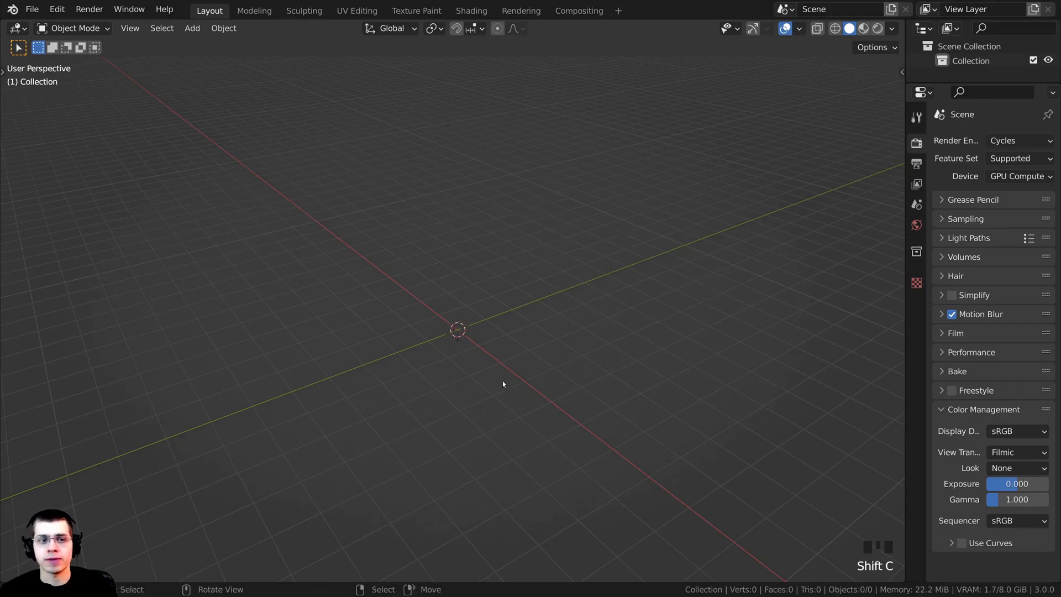
Add a mesh circle at the world origin.
middle_drag(454, 335, 436, 386)
scroll(441, 334, up, 2)
shift+middle_drag(440, 333, 454, 274)
key(shift+a)
mouse_move(467, 255)
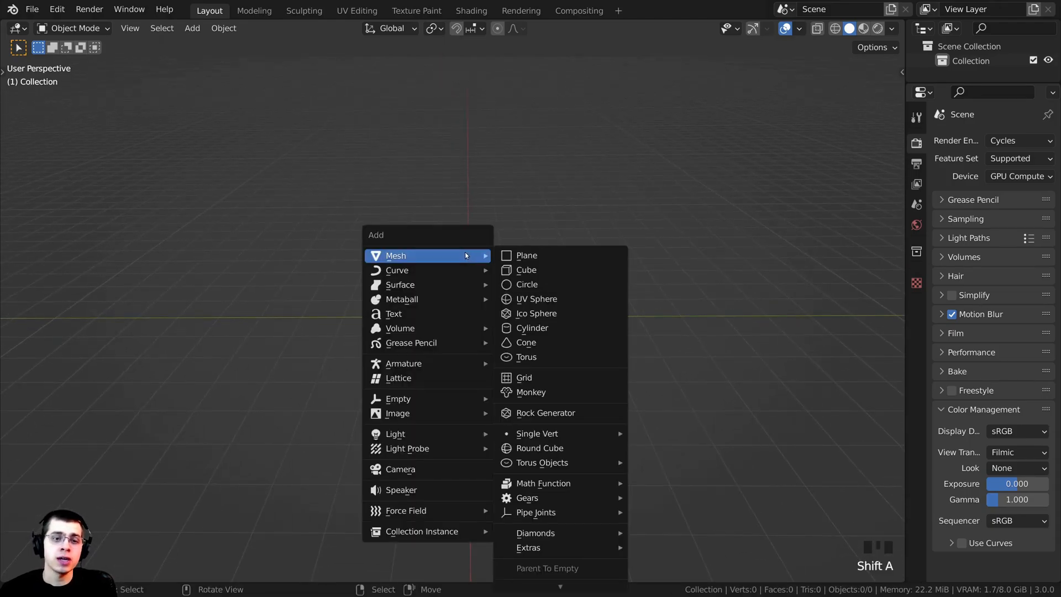
click(544, 287)
Set the new circle's vertex count to 12.
middle_drag(315, 362, 419, 373)
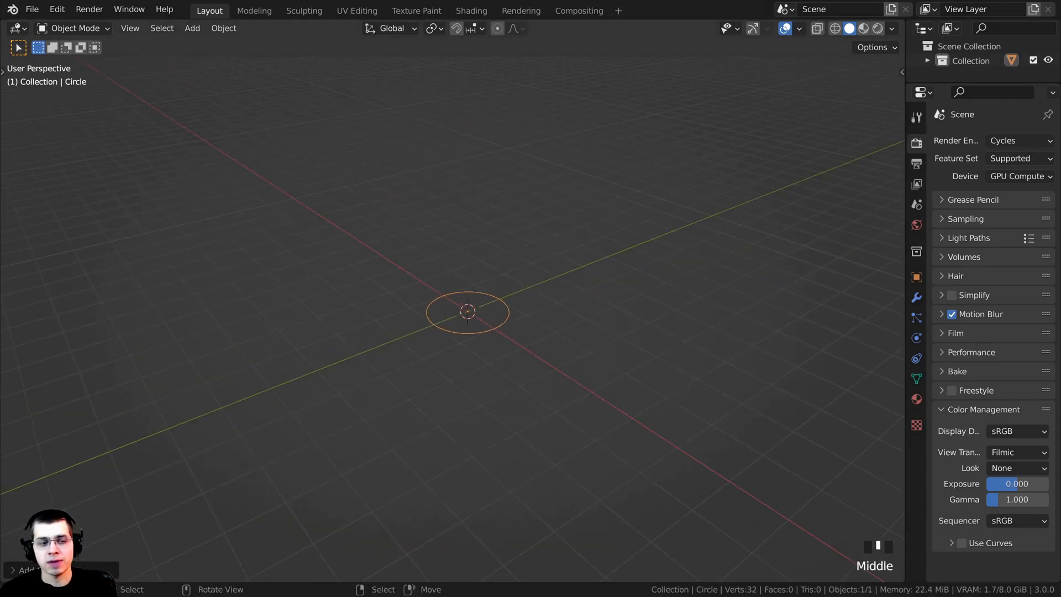
click(33, 570)
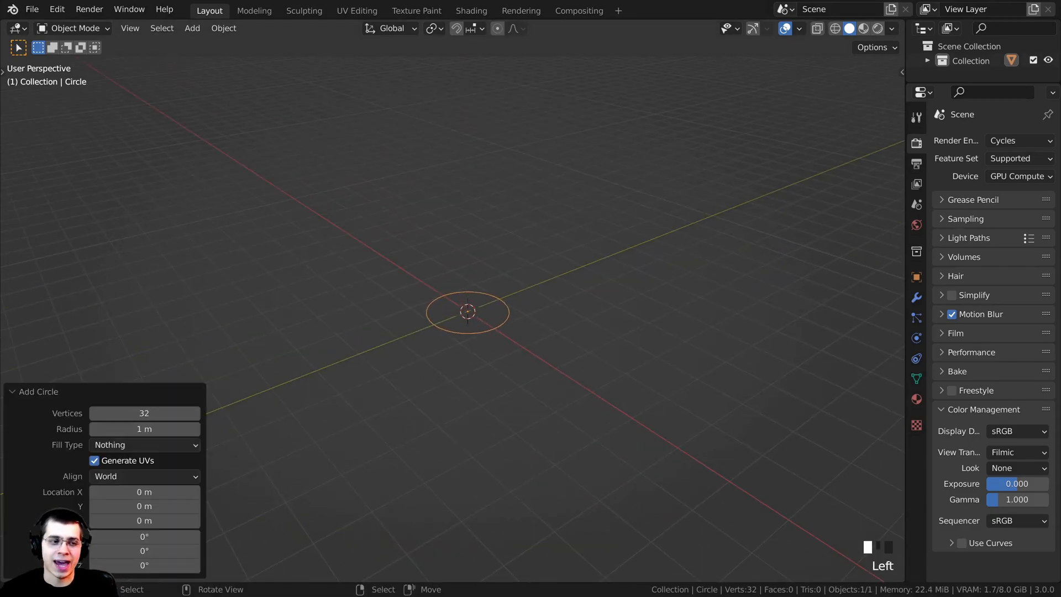
click(135, 413)
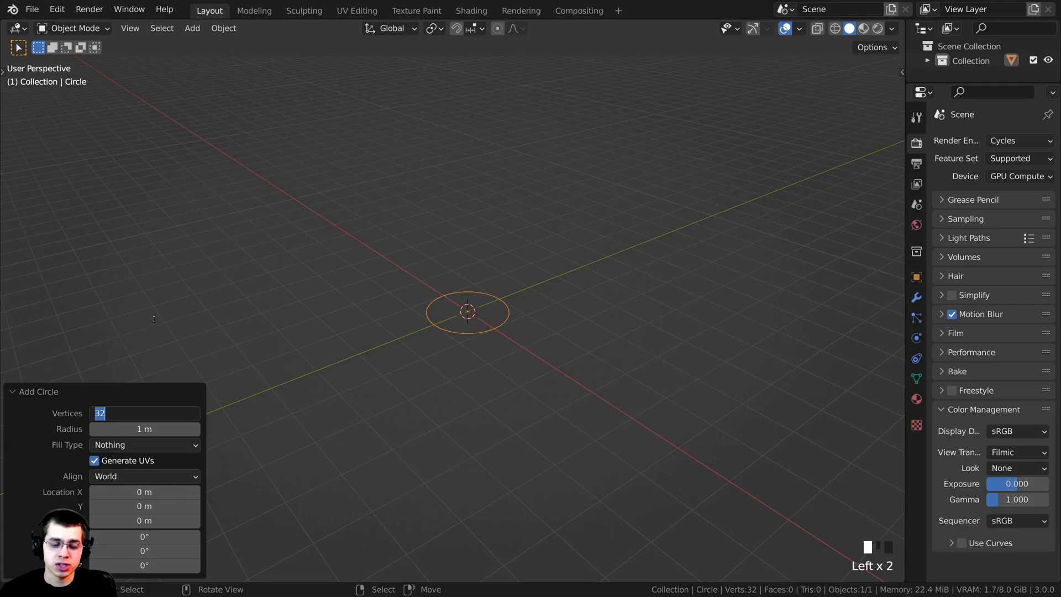
text(12)
key(Return)
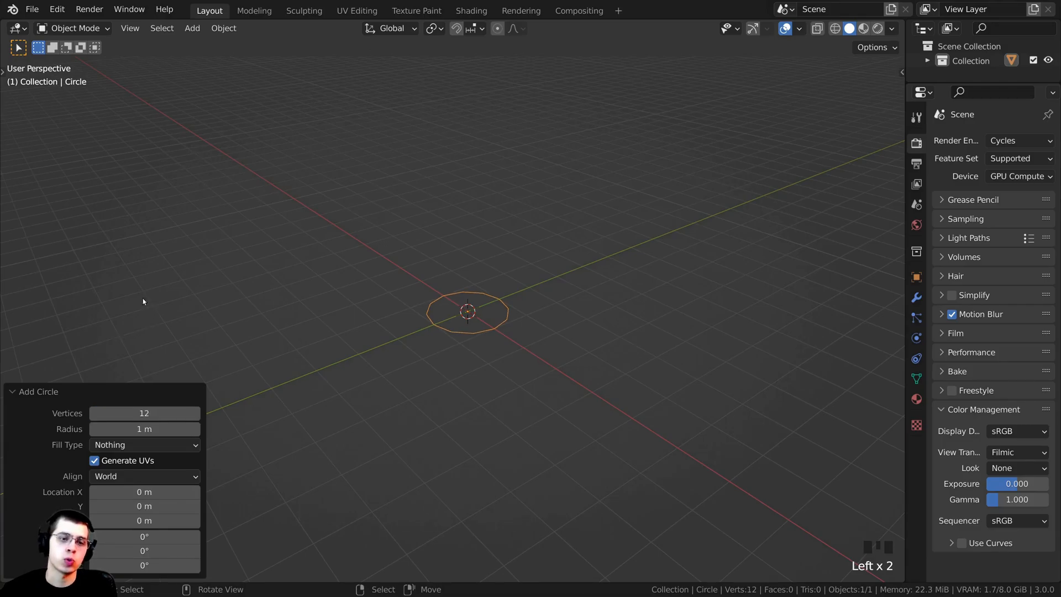
click(58, 394)
In Edit Mode, select all of the circle's vertices and move them down about 0.11 m along the Z axis.
middle_drag(337, 366, 542, 343)
scroll(533, 336, up, 8)
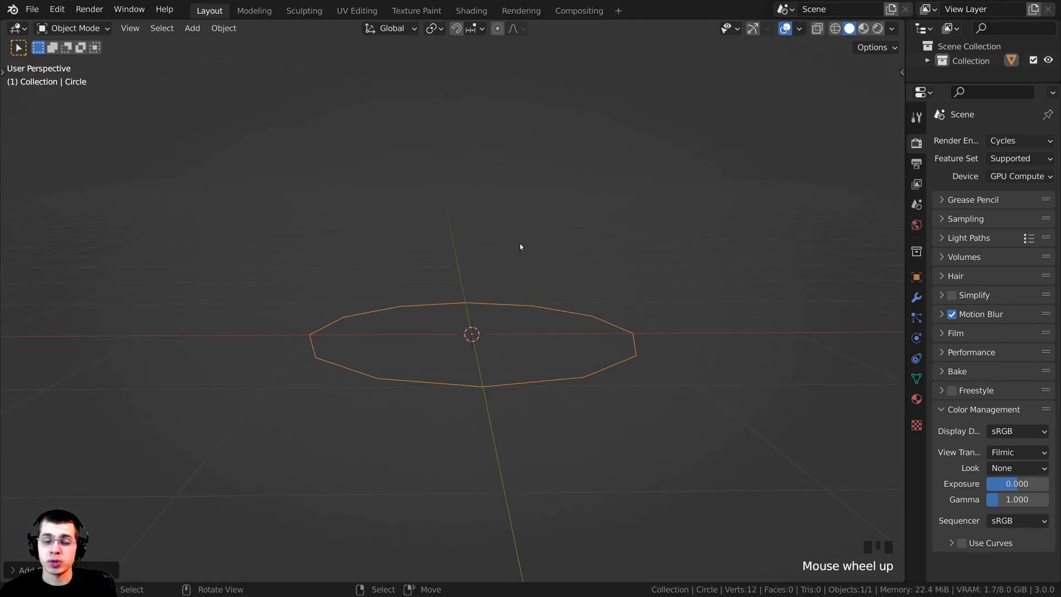
key(Tab)
shift+middle_drag(518, 275, 531, 239)
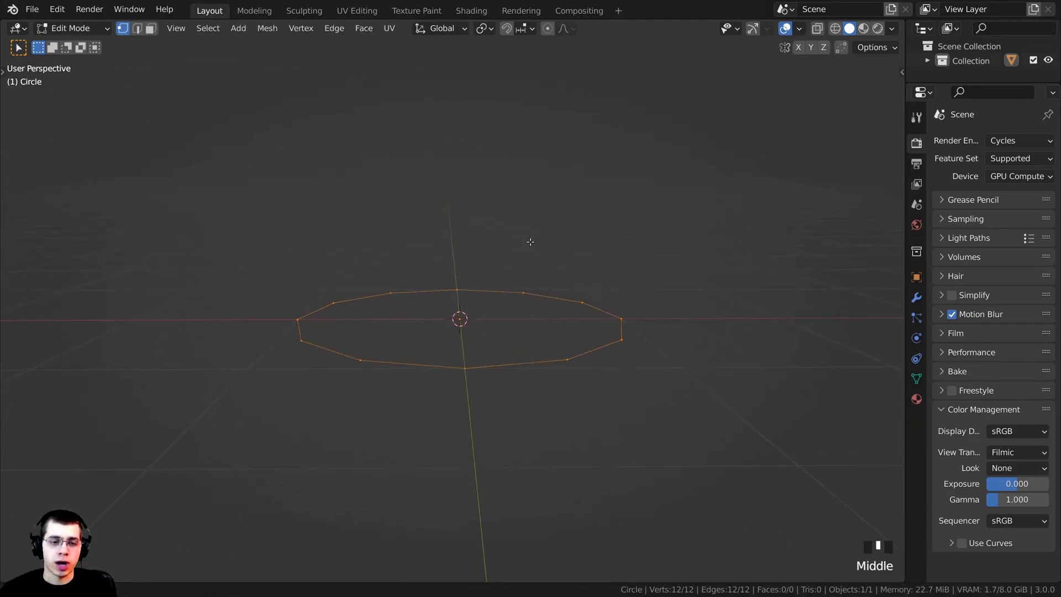
key(a)
key(a)
key(a)
shift+middle_drag(543, 340, 549, 347)
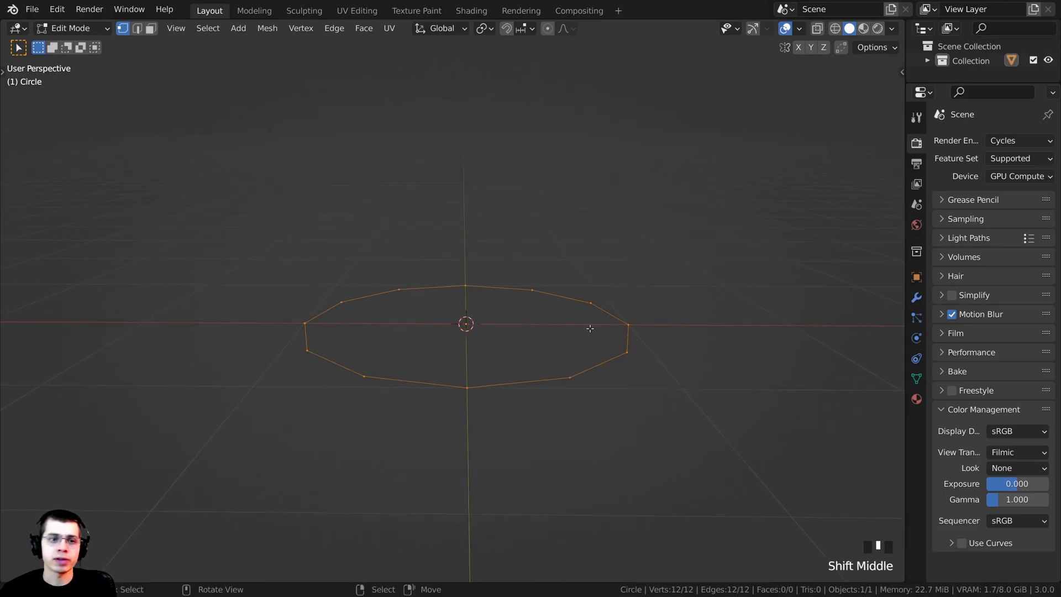
shift+middle_drag(580, 290, 593, 269)
key(g)
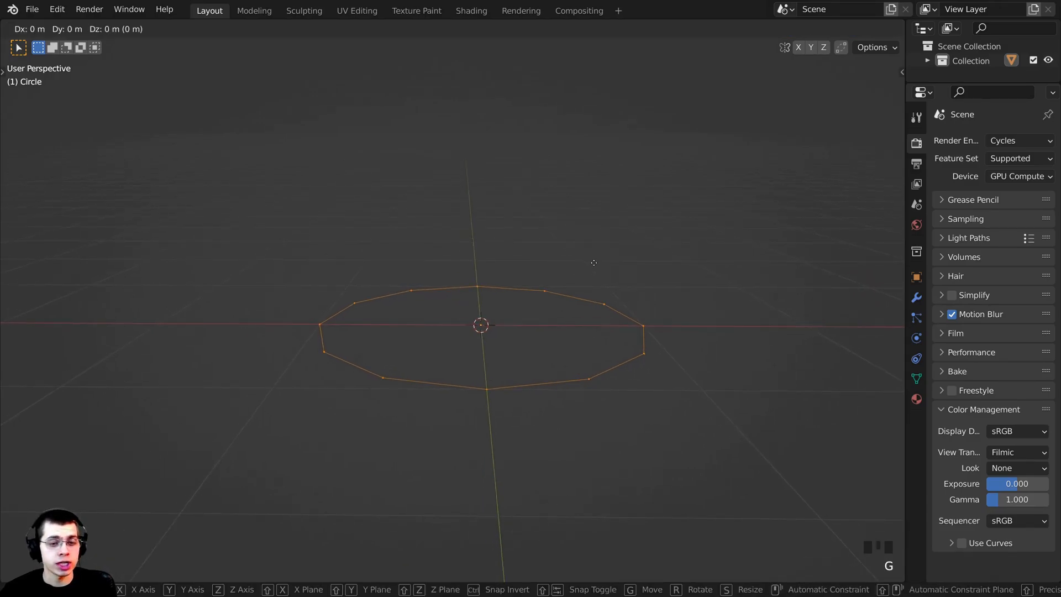
key(z)
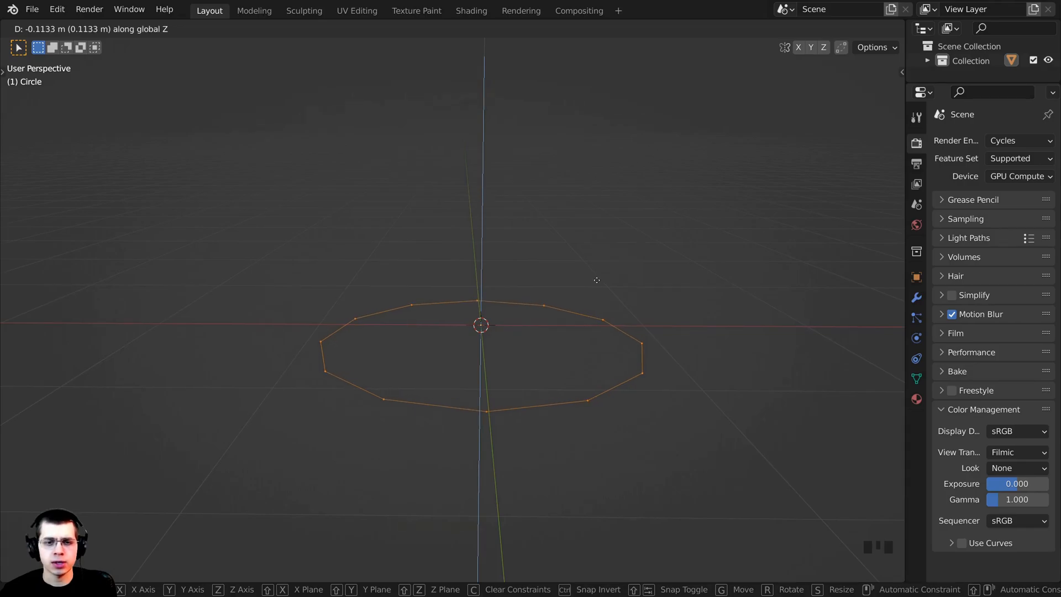
click(583, 271)
In front view, extrude the circle's edge ring about 0.2 m upward along the Z axis.
key(KP_1)
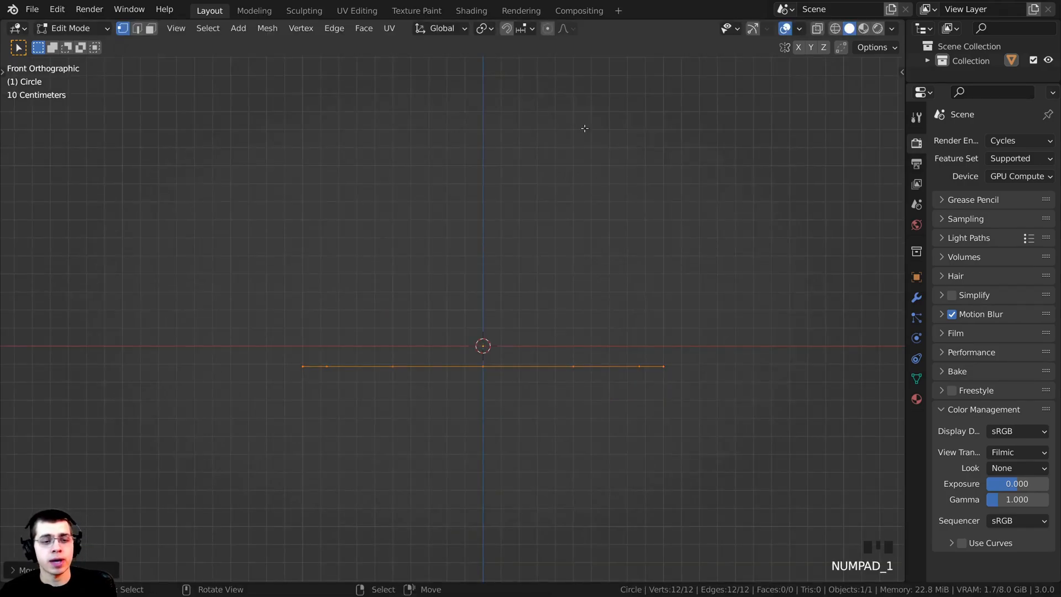
shift+middle_drag(419, 290, 425, 287)
shift+middle_drag(480, 357, 454, 416)
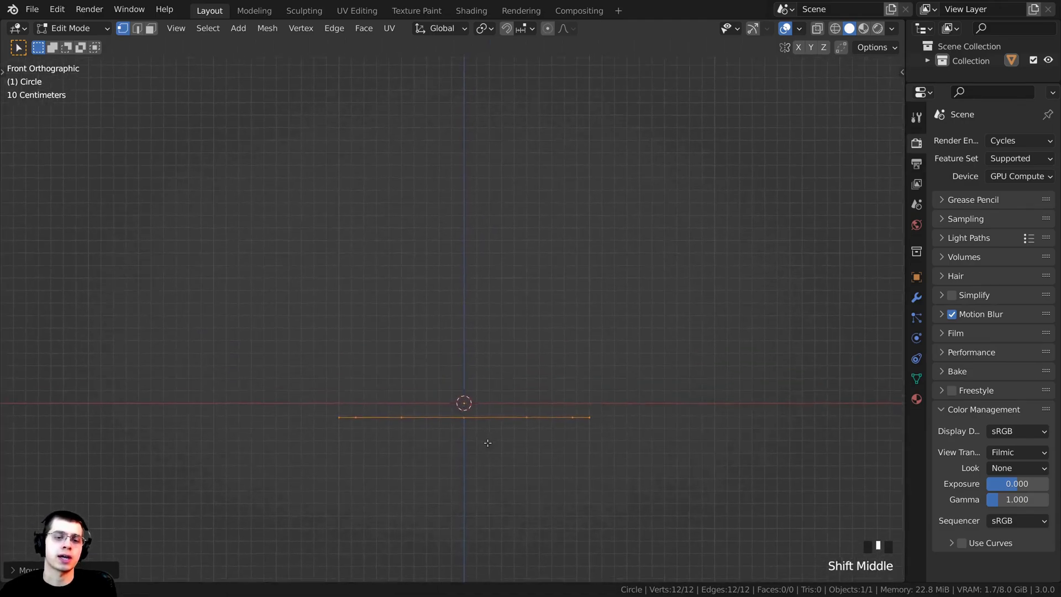
scroll(511, 409, up, 1)
key(e)
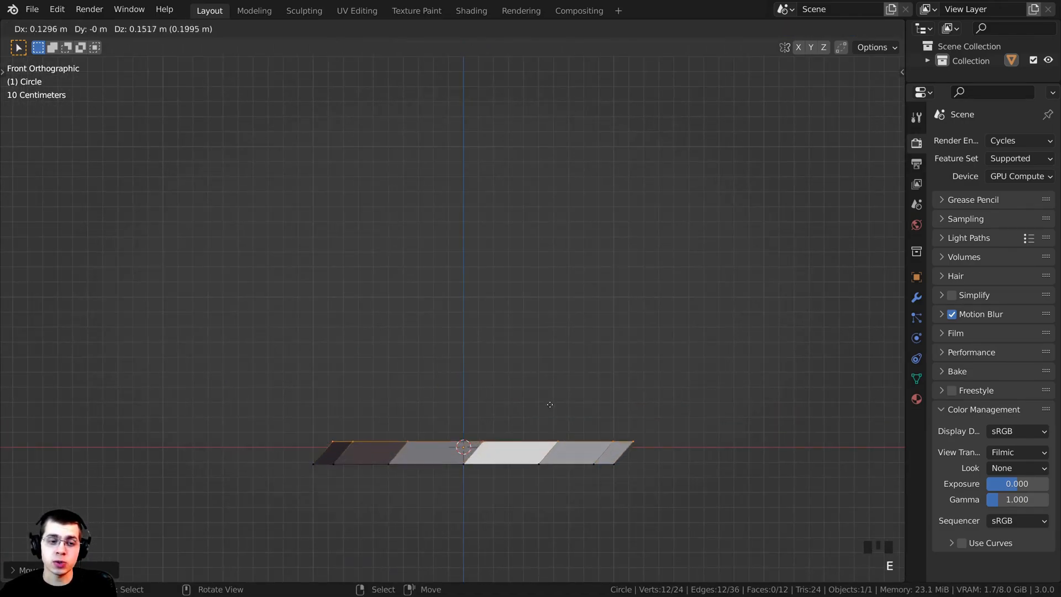
key(z)
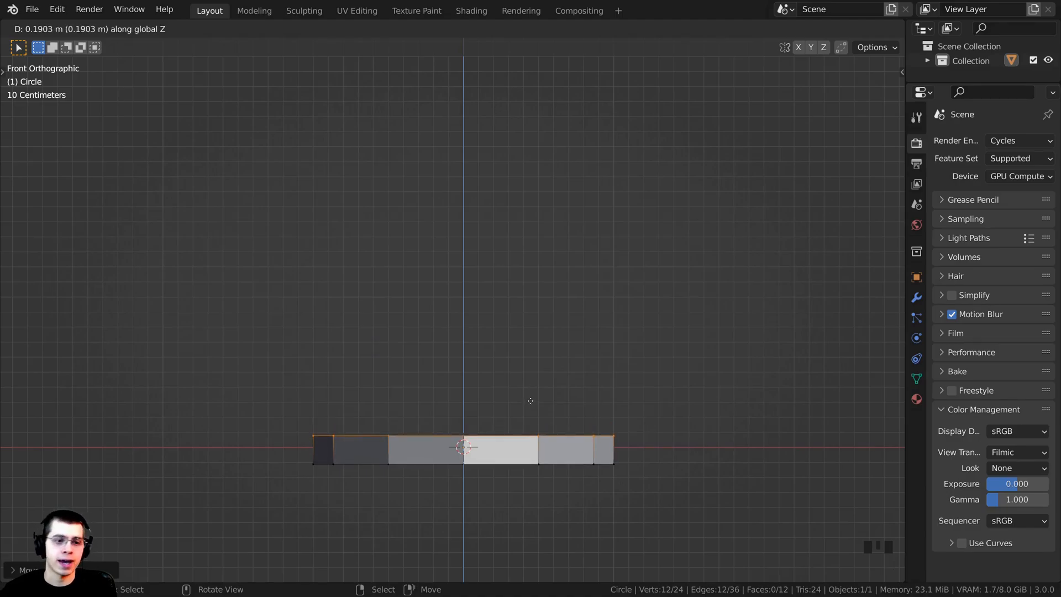
click(529, 399)
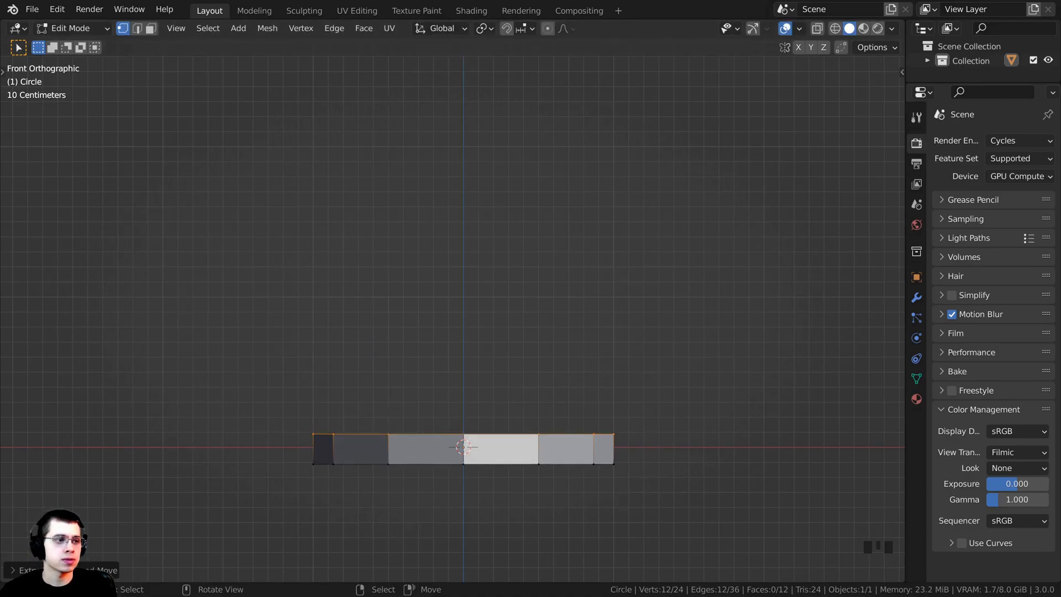
Extrude the upper edge ring in place and scale it outward to about 1.26 to form a base ledge.
shift+middle_drag(580, 404, 580, 367)
key(e)
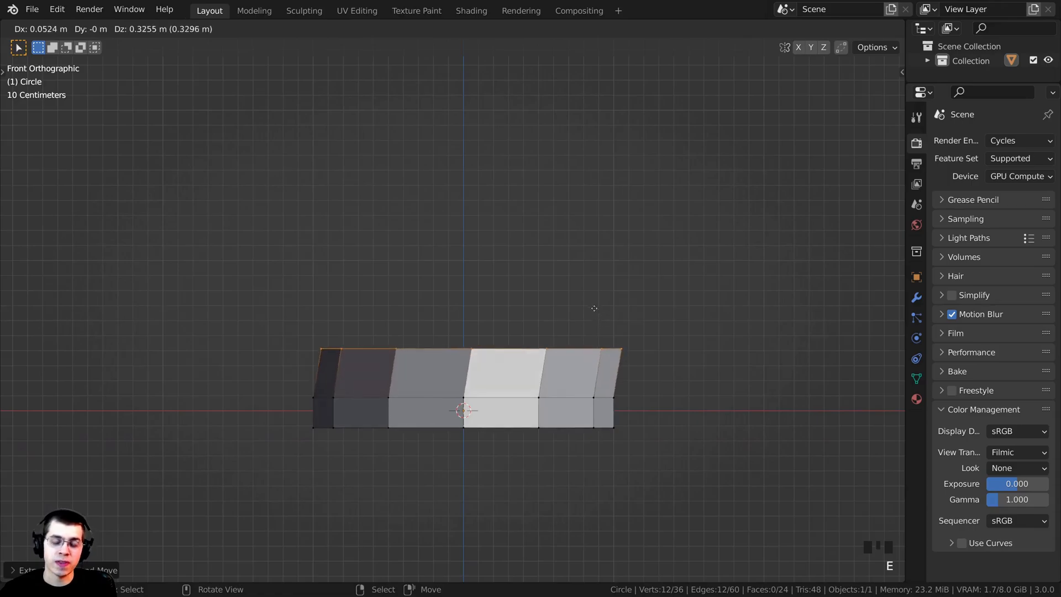
right_click(616, 303)
key(s)
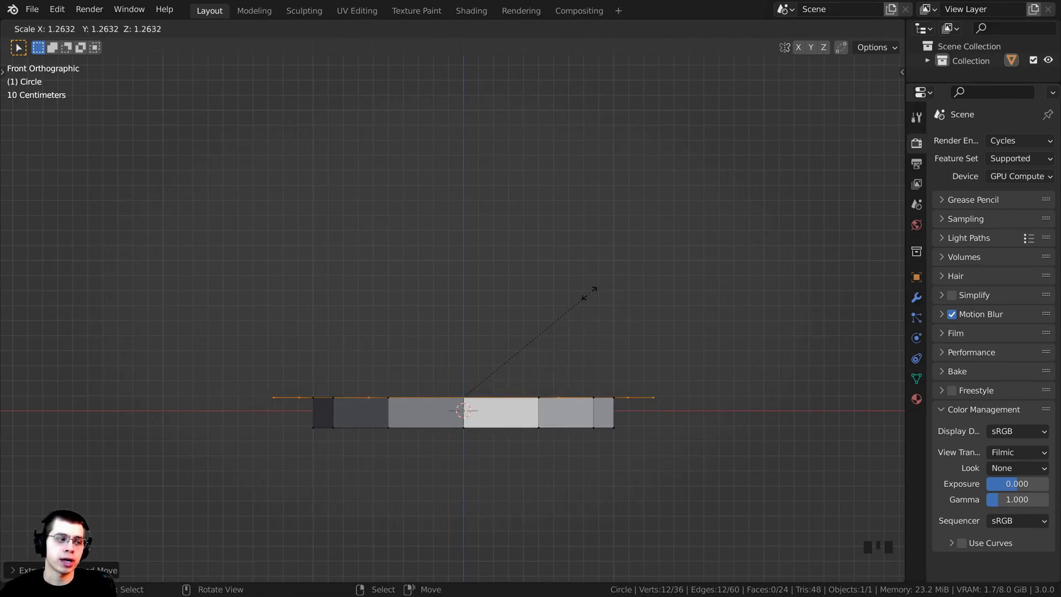
click(587, 293)
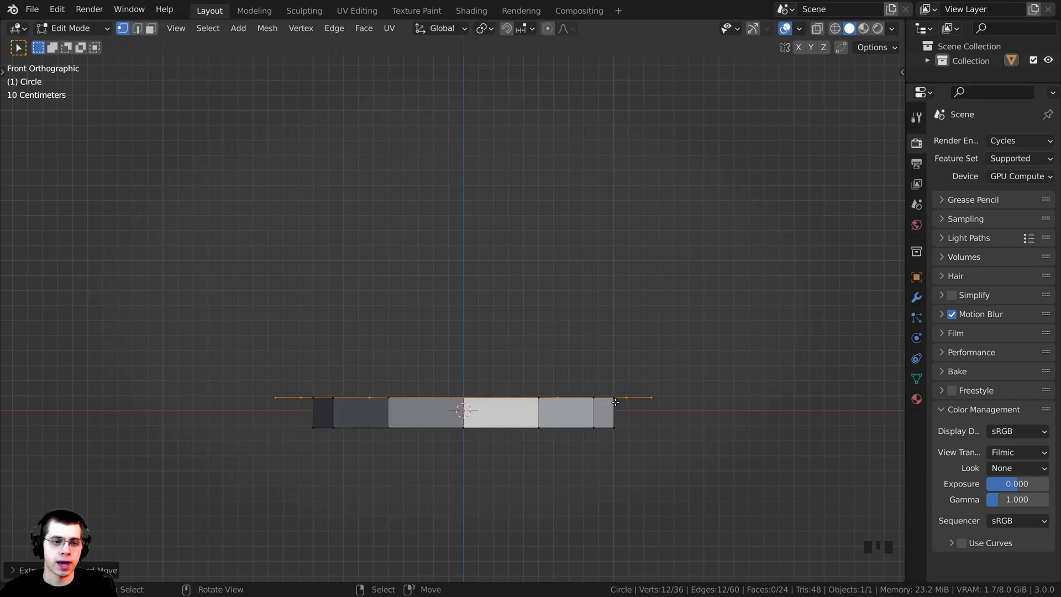
Extrude the widened ring about 0.3 m upward along the Z axis to give the base flange its thickness.
key(e)
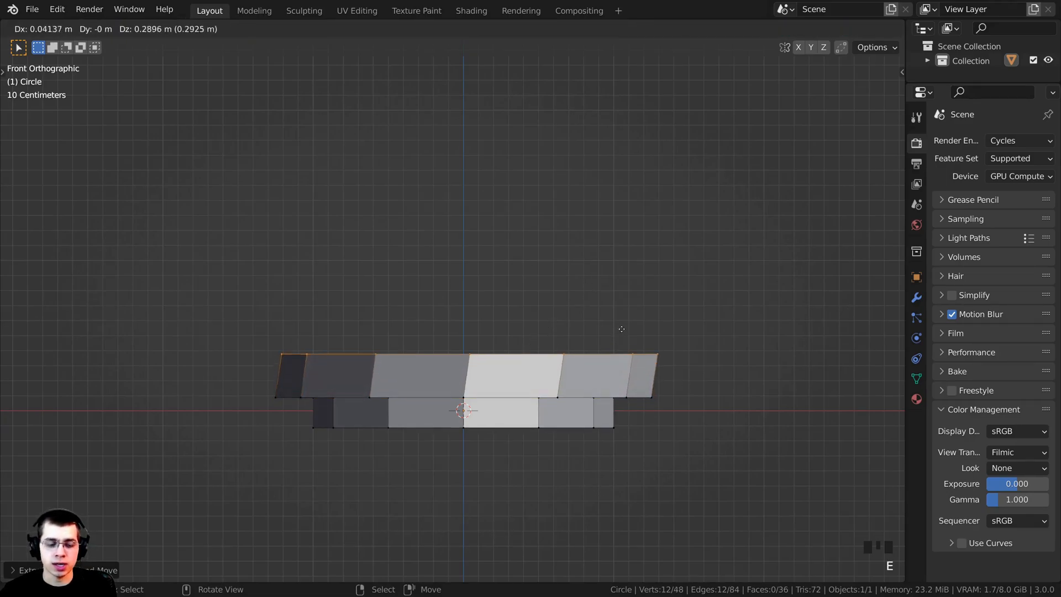
key(z)
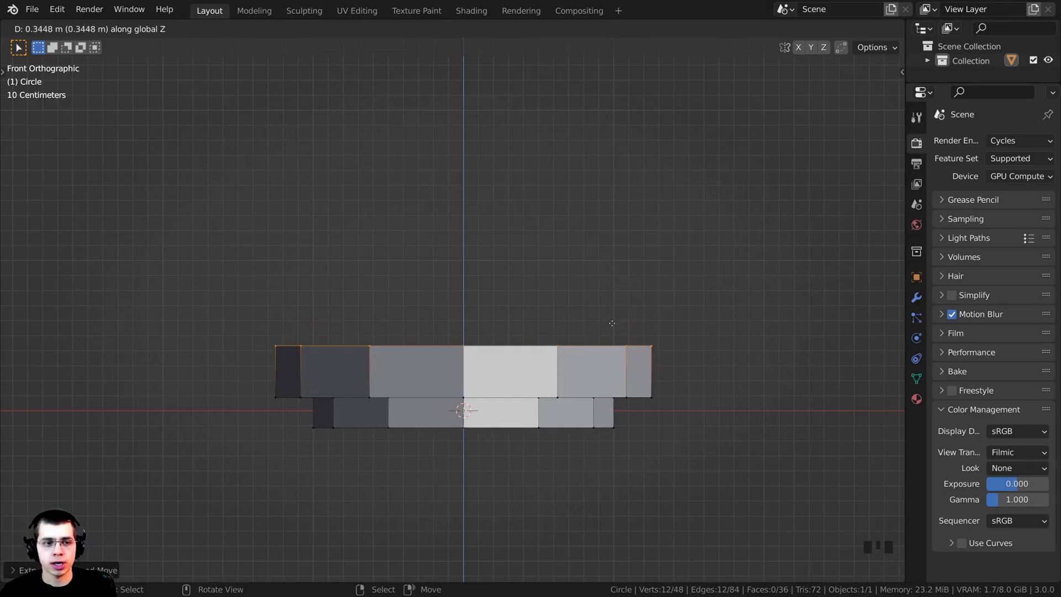
click(611, 326)
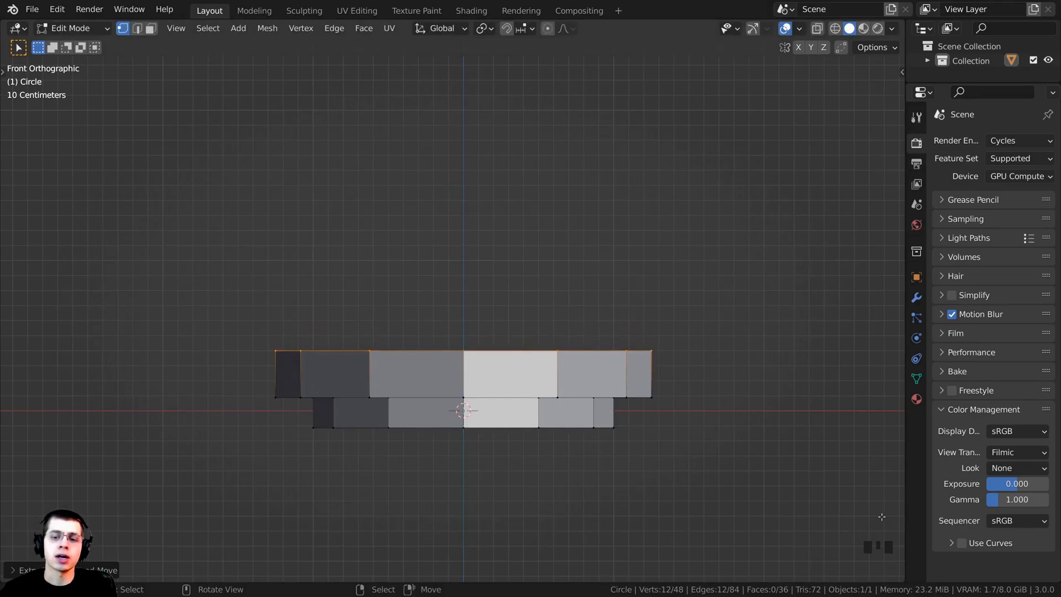
Extrude the flange's top edge ring in place and scale it inward to about 0.81.
middle_drag(653, 312, 843, 593)
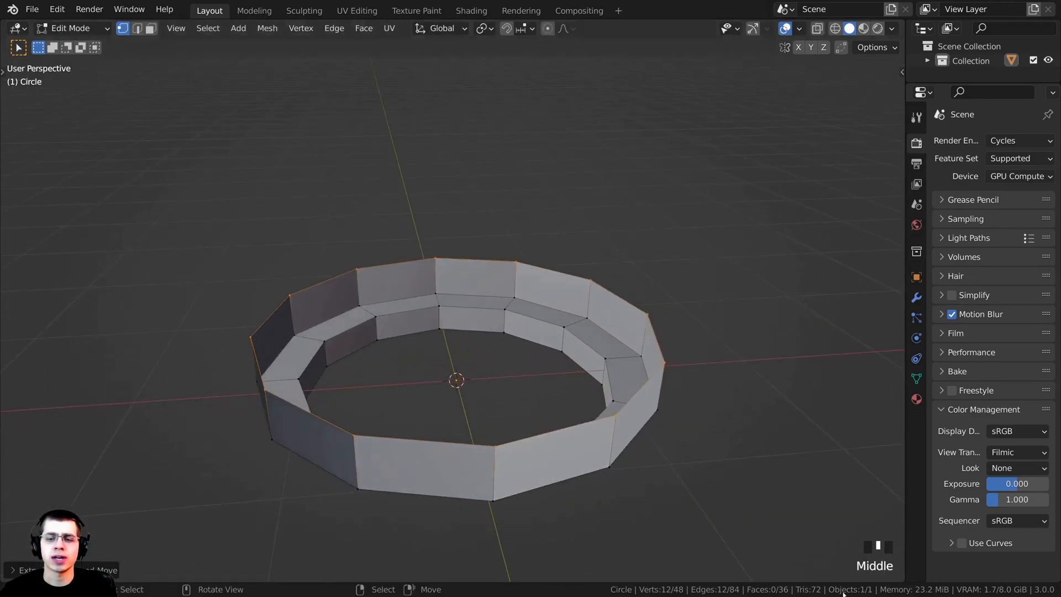
middle_drag(782, 482, 753, 436)
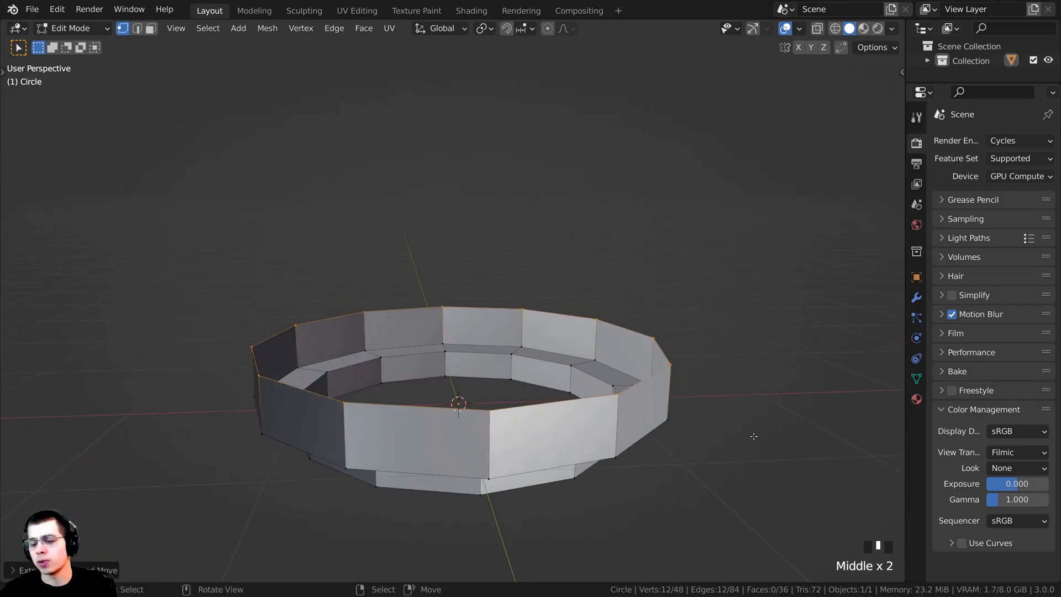
key(KP_1)
shift+middle_drag(804, 286, 798, 264)
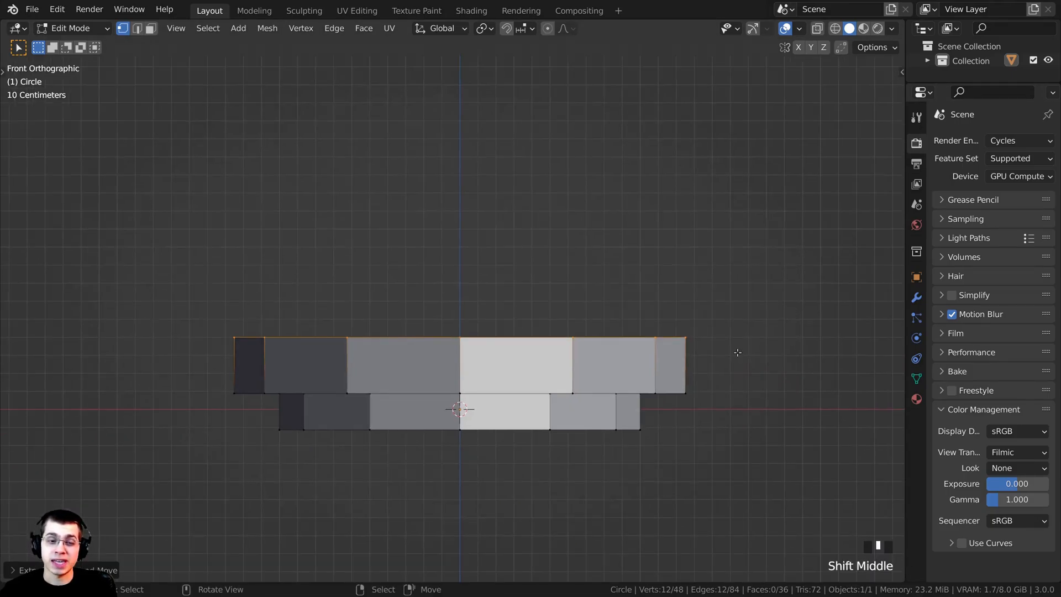
key(e)
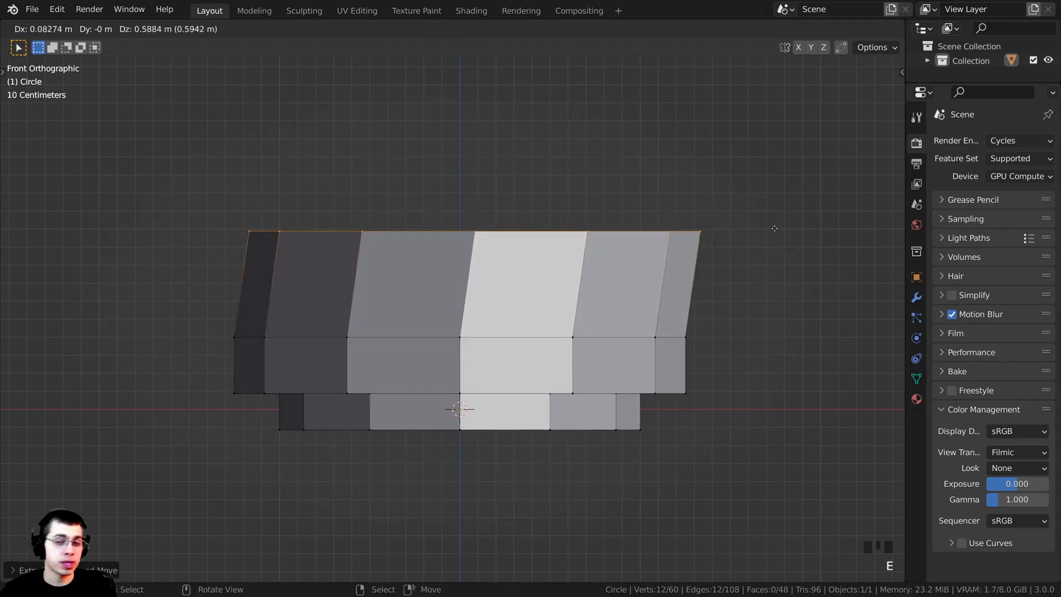
key(Escape)
key(s)
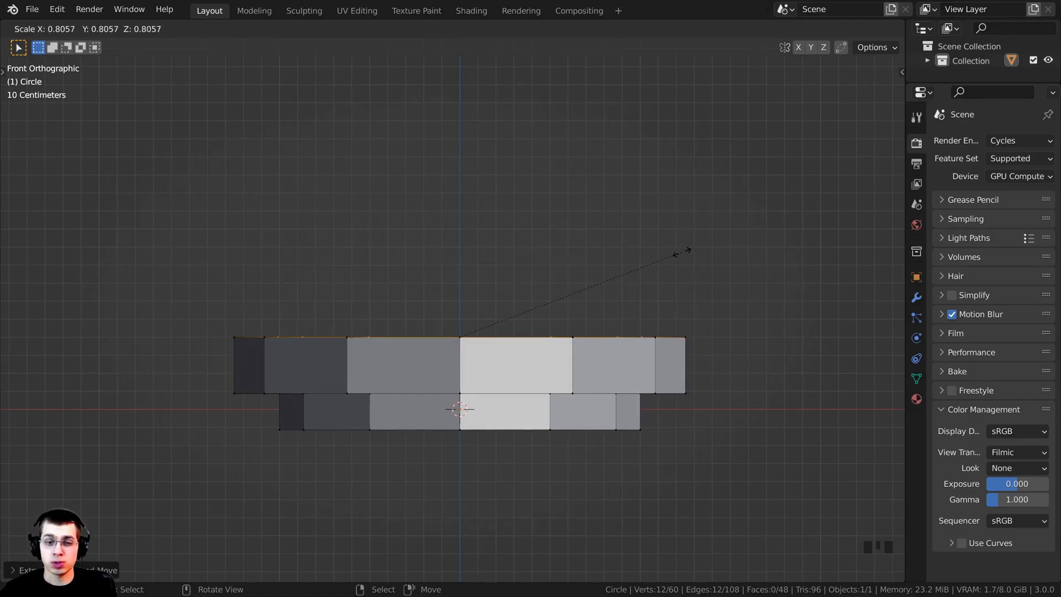
click(682, 251)
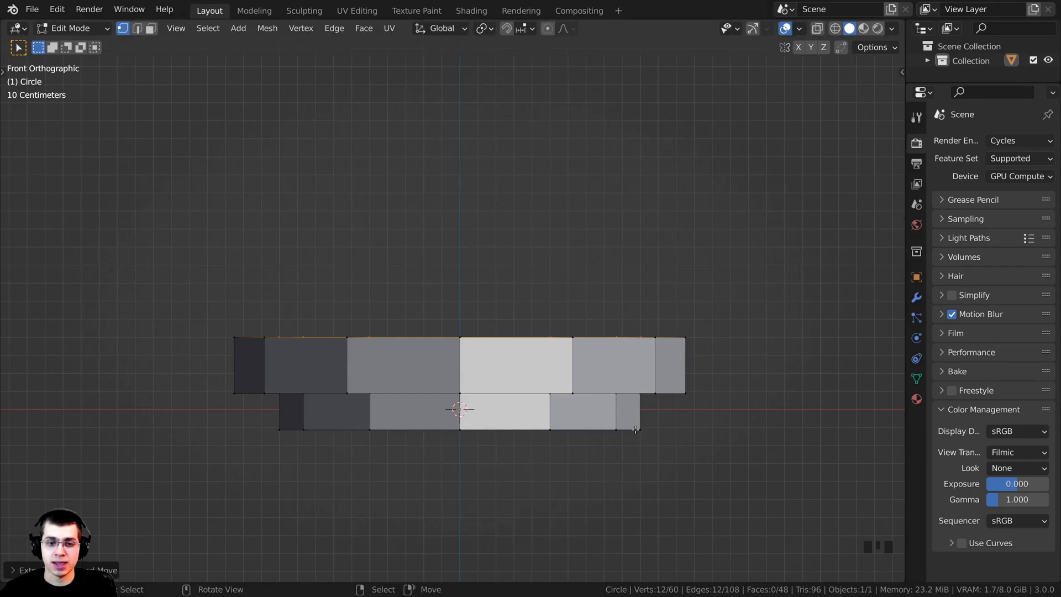
click(636, 241)
Extrude the flange's inner edge ring upward along the Z axis into a tall body, raising its top edge about 1.05 m further.
shift+middle_drag(606, 267, 615, 329)
scroll(616, 354, down, 1)
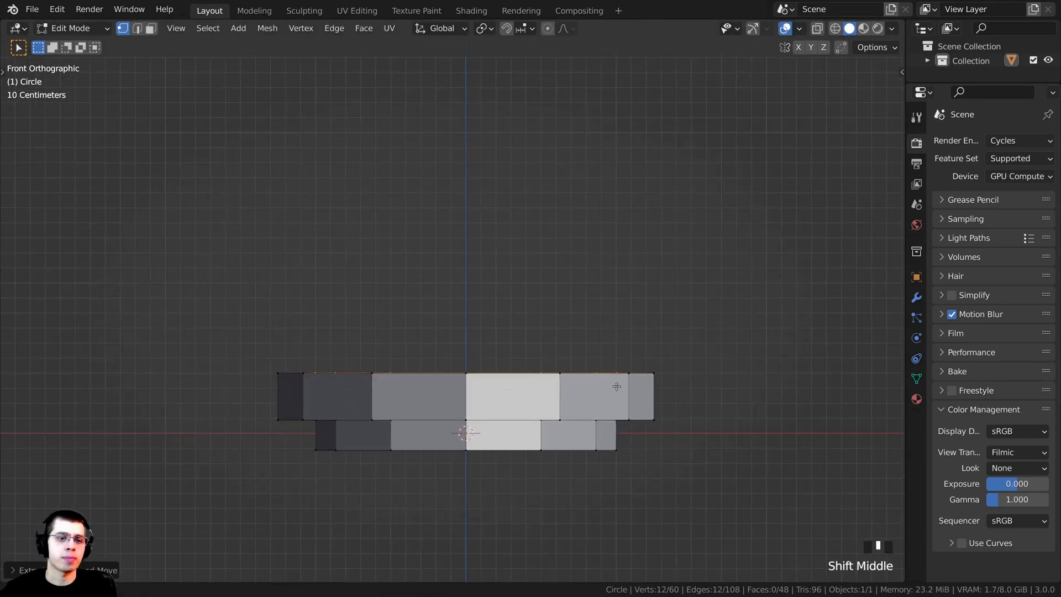
shift+middle_drag(615, 387, 612, 428)
scroll(612, 428, down, 3)
shift+middle_drag(592, 347, 592, 371)
scroll(590, 372, down, 1)
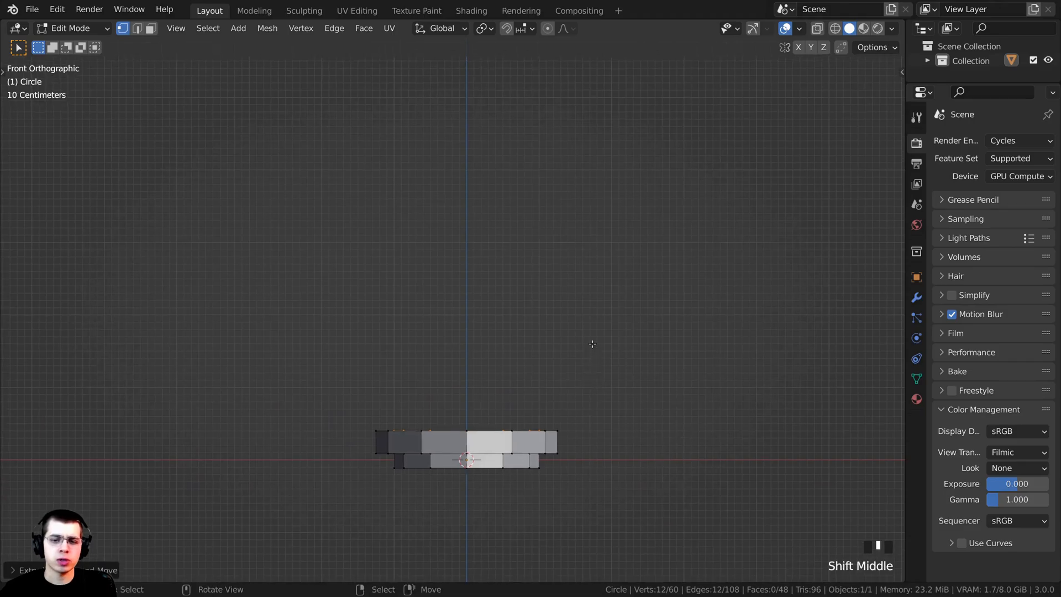
scroll(592, 387, down, 2)
key(e)
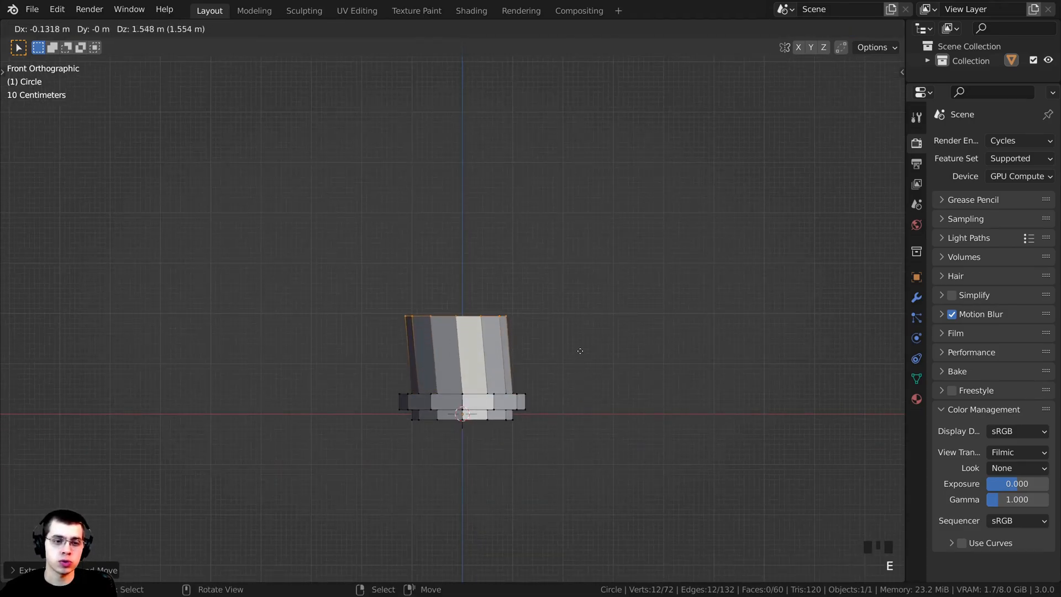
key(z)
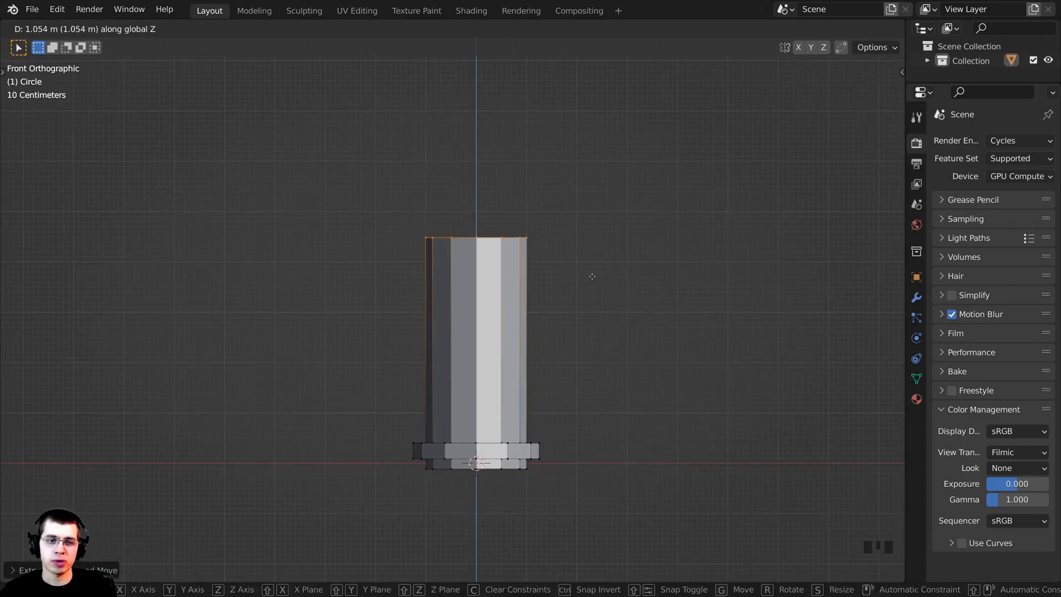
click(593, 276)
In face select mode, select the base flange's outer, top and underside face loops and scale them down along Z to thin the flange slightly.
middle_drag(568, 284, 549, 292)
scroll(514, 264, up, 2)
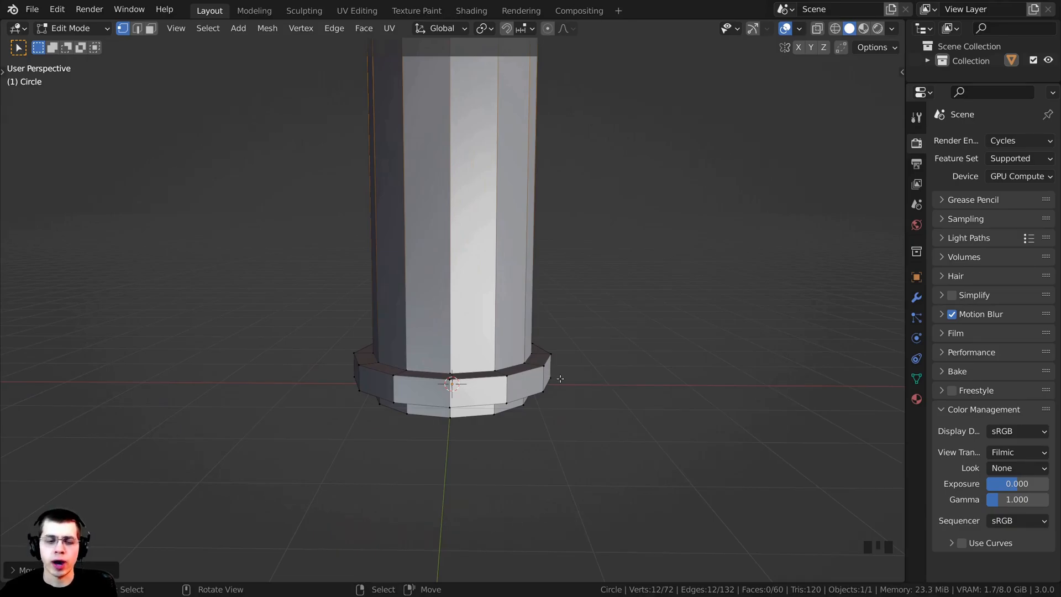
mouse_move(565, 378)
shift+middle_down()
mouse_move(566, 350)
mouse_move(566, 362)
shift+middle_up()
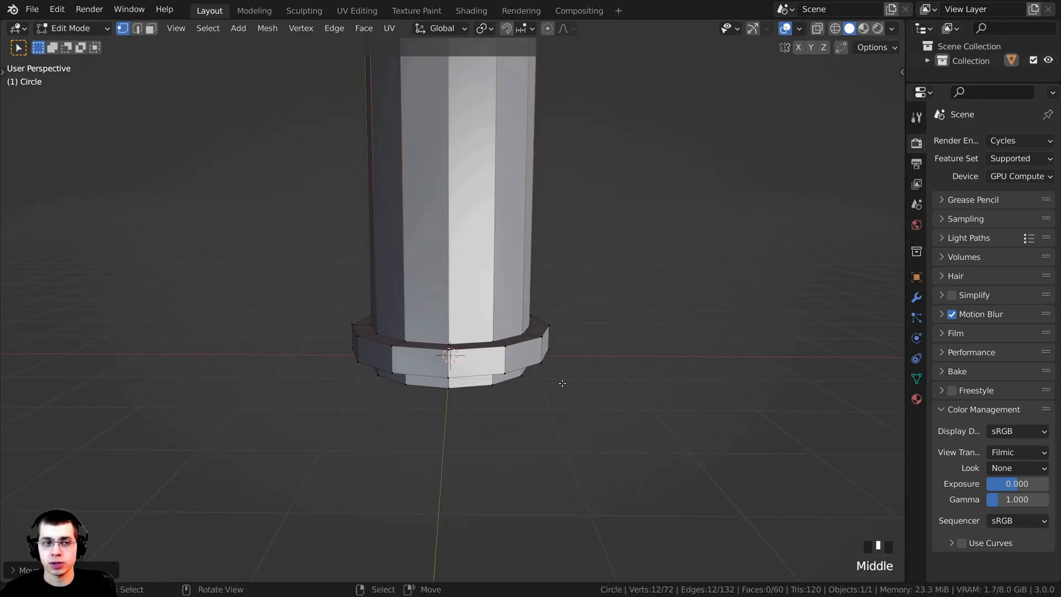
key(3)
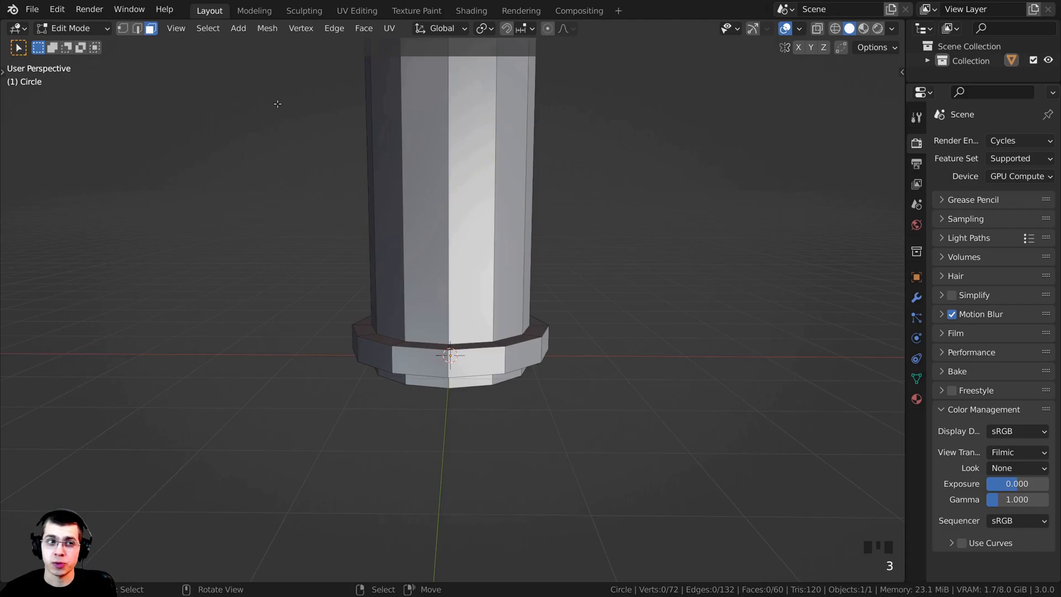
click(153, 29)
shift+middle_drag(433, 367, 511, 358)
scroll(408, 324, up, 2)
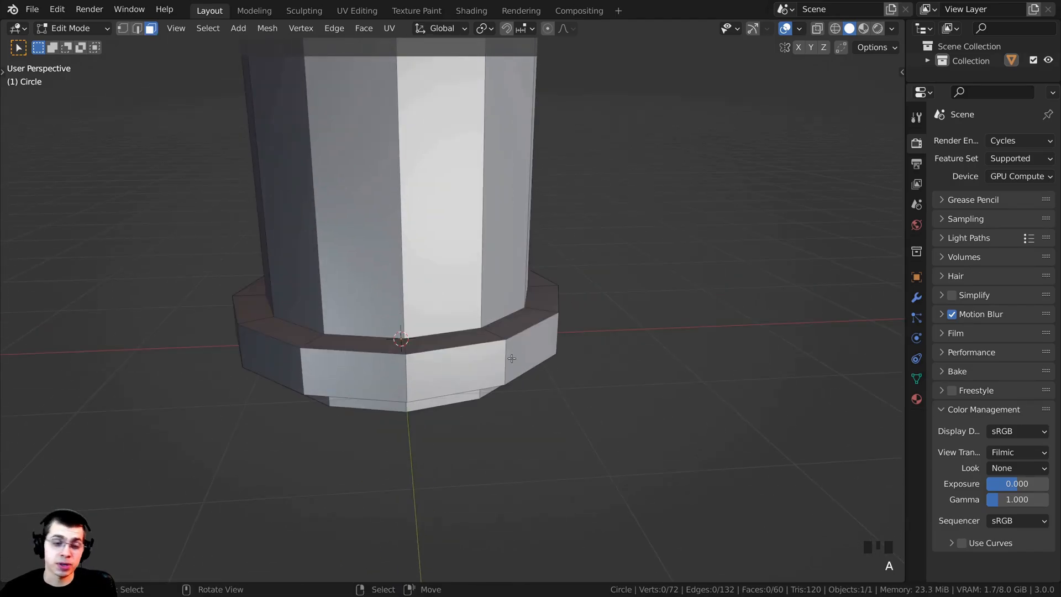
alt+click(505, 358)
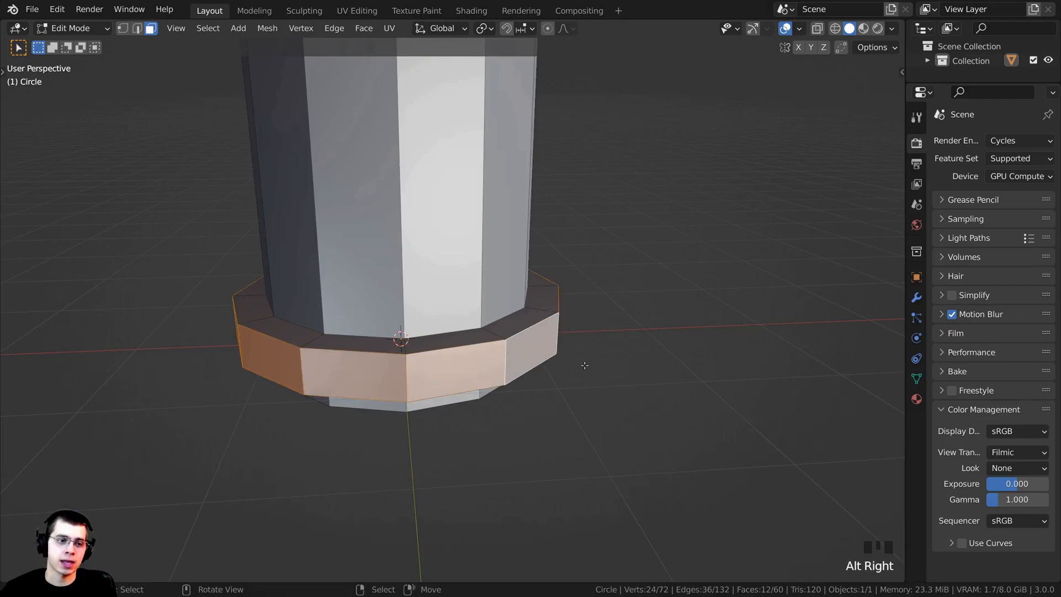
shift+middle_drag(582, 367, 561, 379)
scroll(576, 333, up, 2)
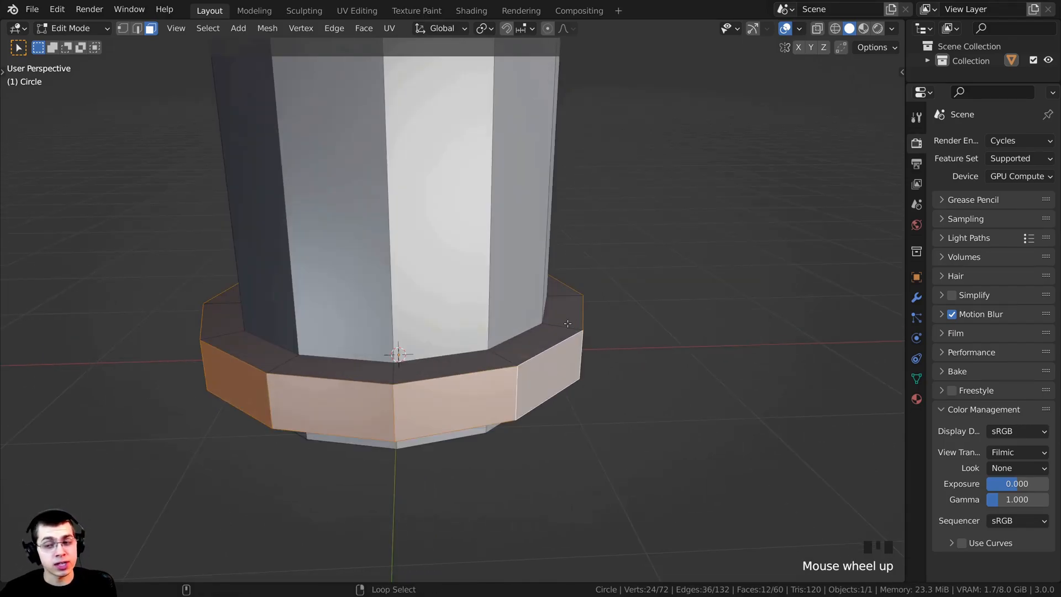
alt+shift+right_click(562, 325)
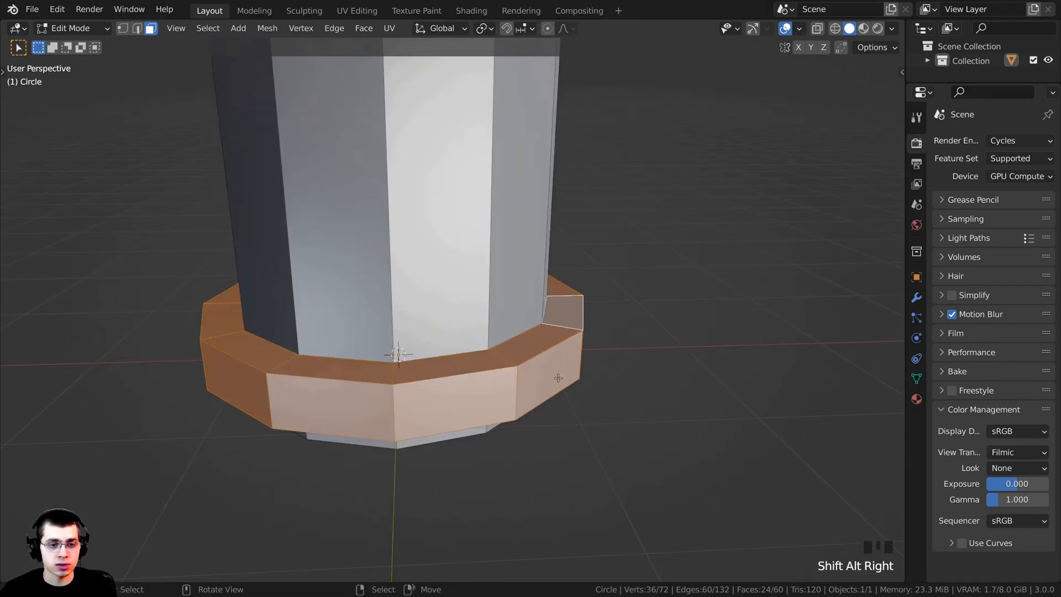
scroll(561, 325, down, 2)
middle_drag(562, 326, 602, 403)
alt+shift+click(501, 316)
scroll(501, 316, down, 1)
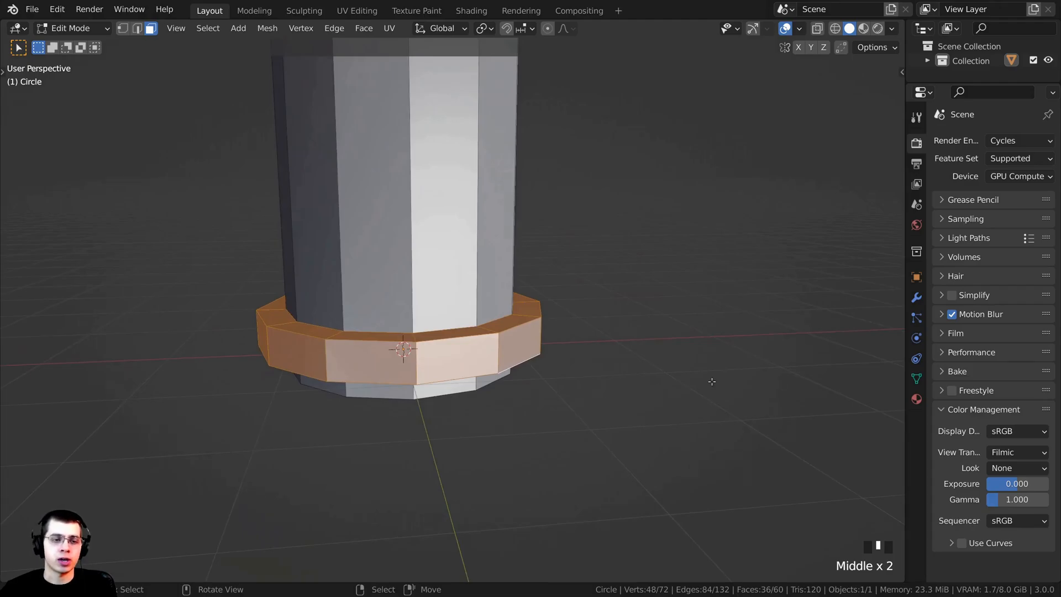
key(s)
key(z)
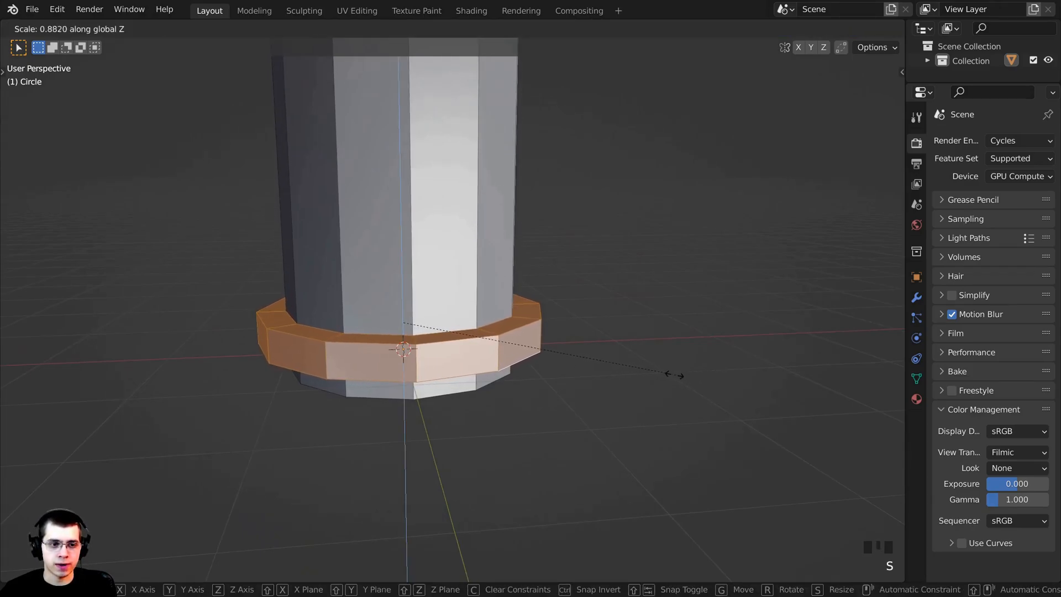
click(642, 374)
scroll(587, 354, up, 2)
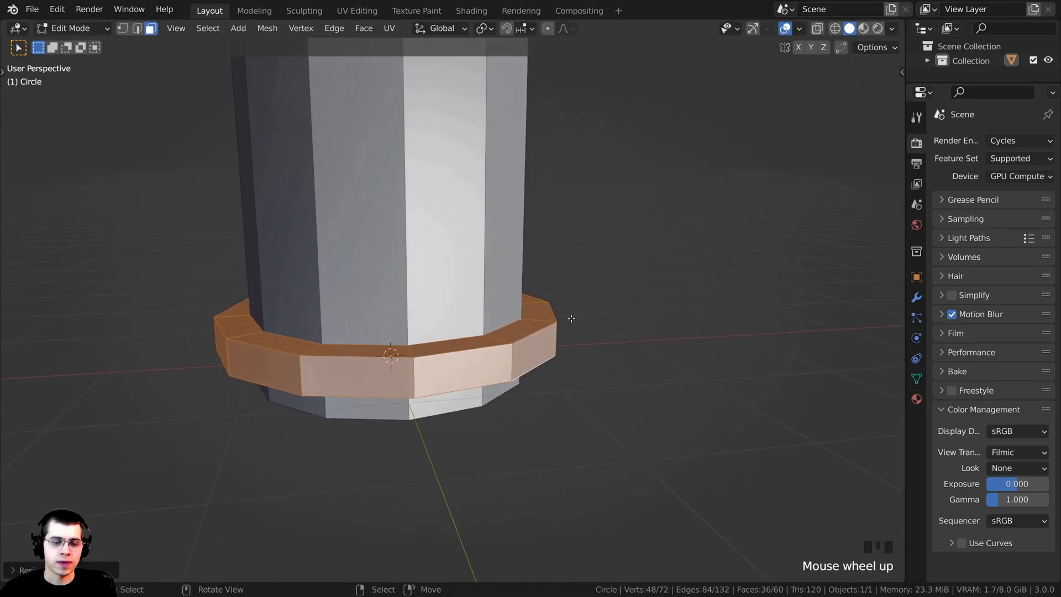
Select only the base flange's outer face loop and widen it to about 1.13 with the Z axis locked.
key(alt+a)
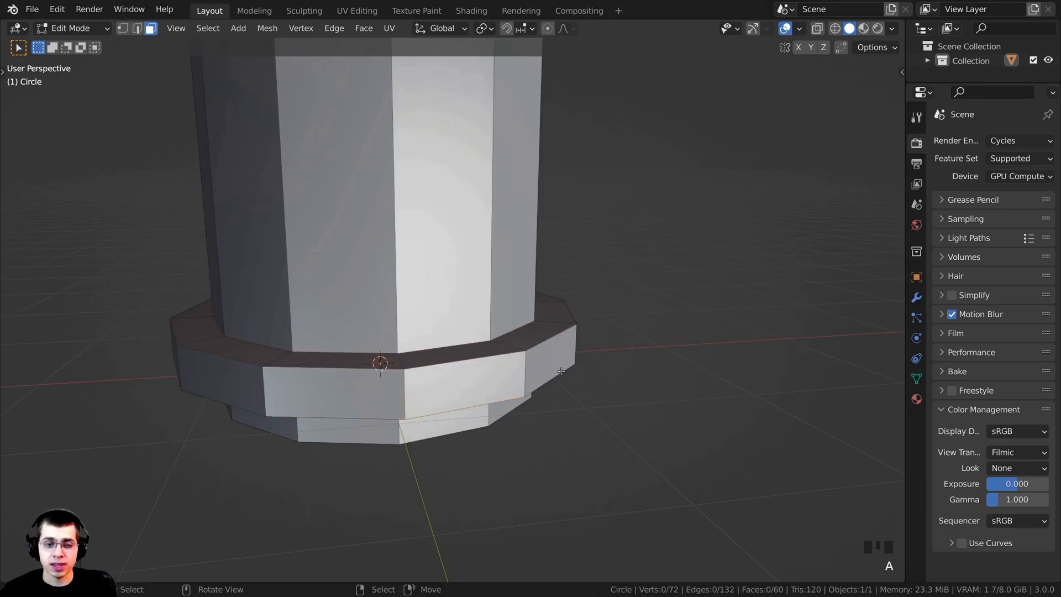
alt+click(526, 367)
scroll(552, 359, down, 4)
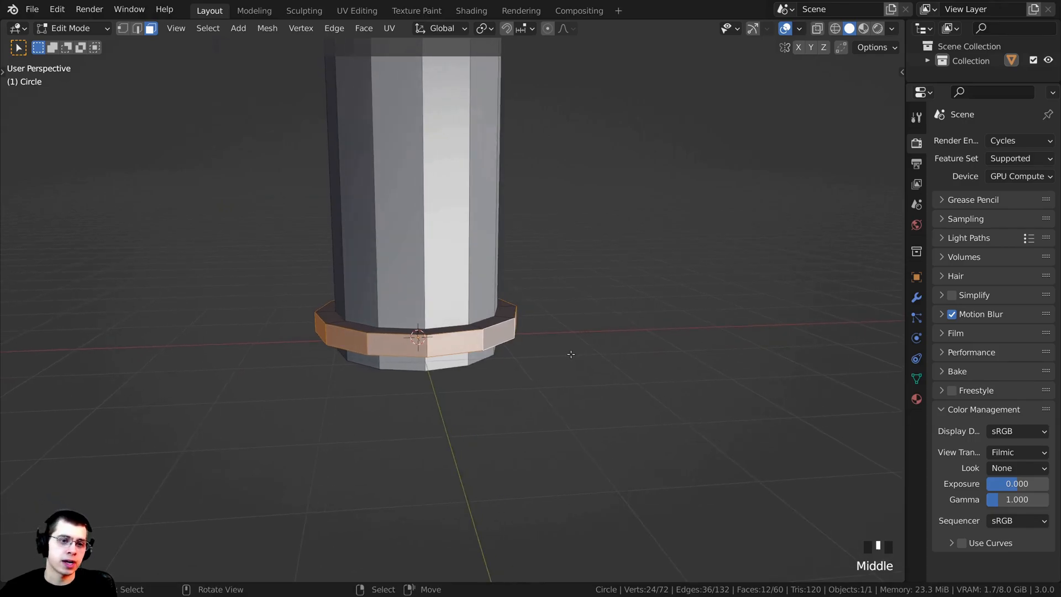
key(s)
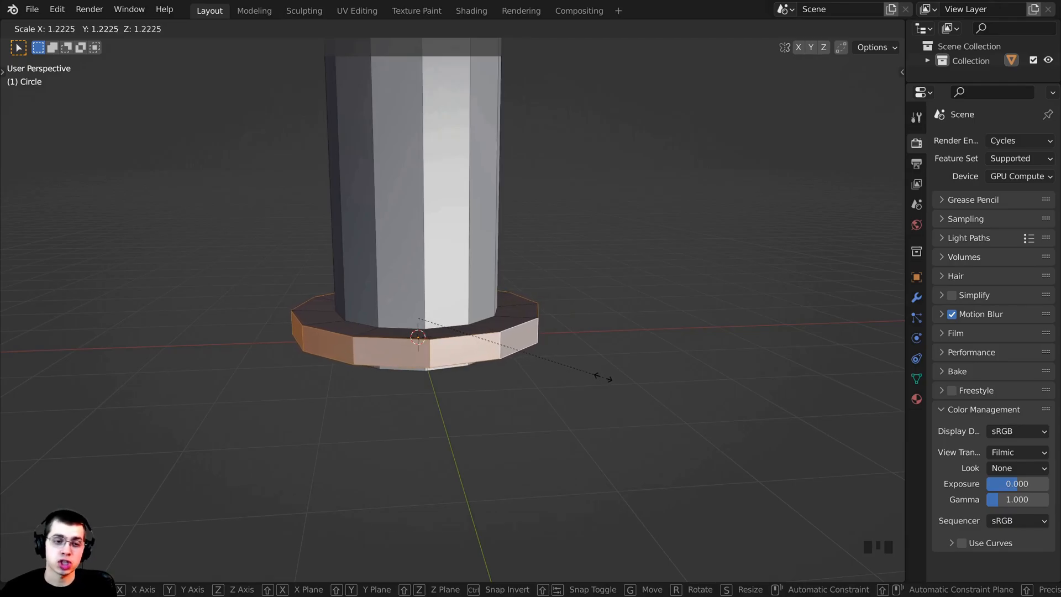
key(shift+z)
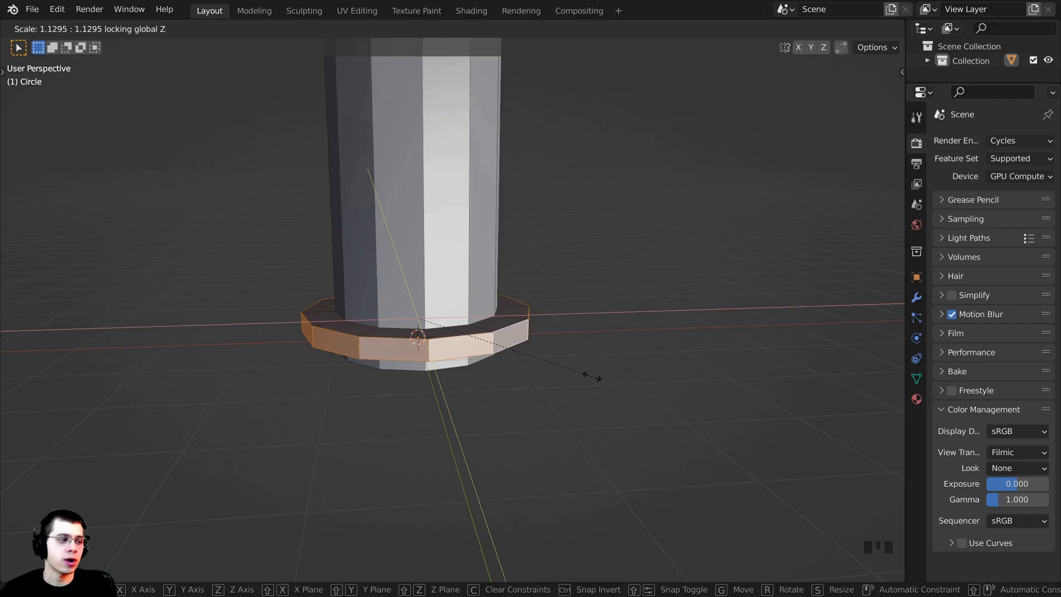
click(591, 377)
In front view and vertex select mode, extrude the body's top edge ring in place and scale it outward to form an upper ledge.
scroll(436, 318, down, 3)
mouse_move(436, 319)
middle_down()
mouse_move(436, 310)
mouse_move(436, 319)
middle_up()
key(KP_1)
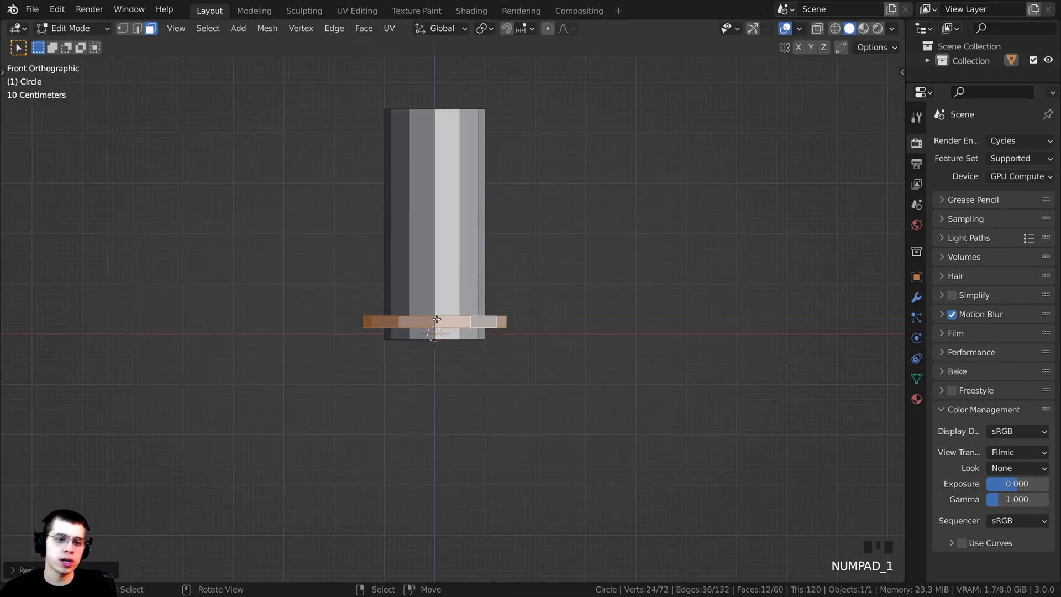
click(497, 154)
shift+middle_drag(497, 154, 495, 284)
scroll(504, 286, up, 3)
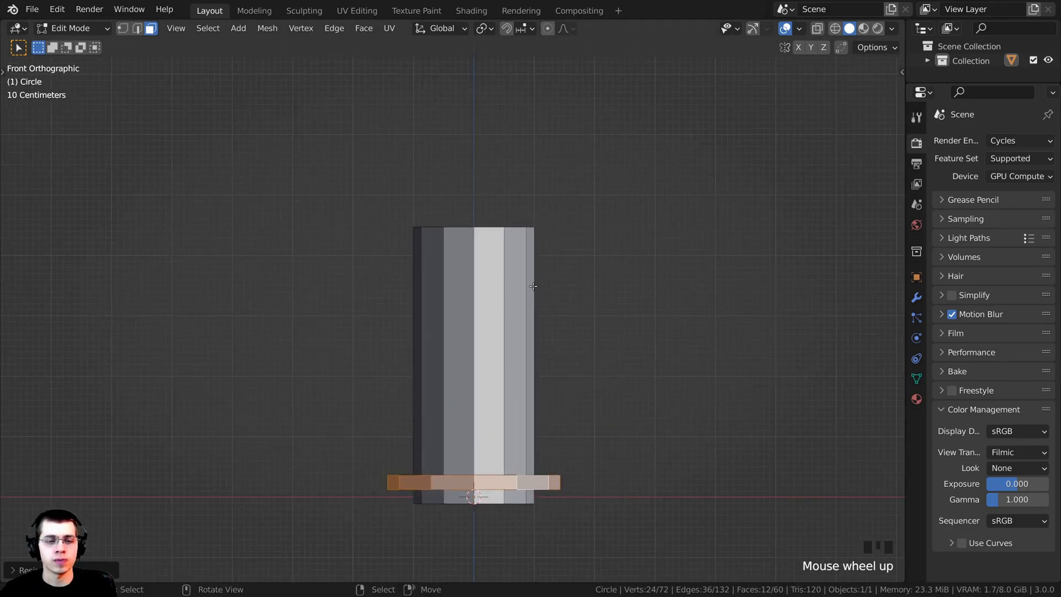
key(1)
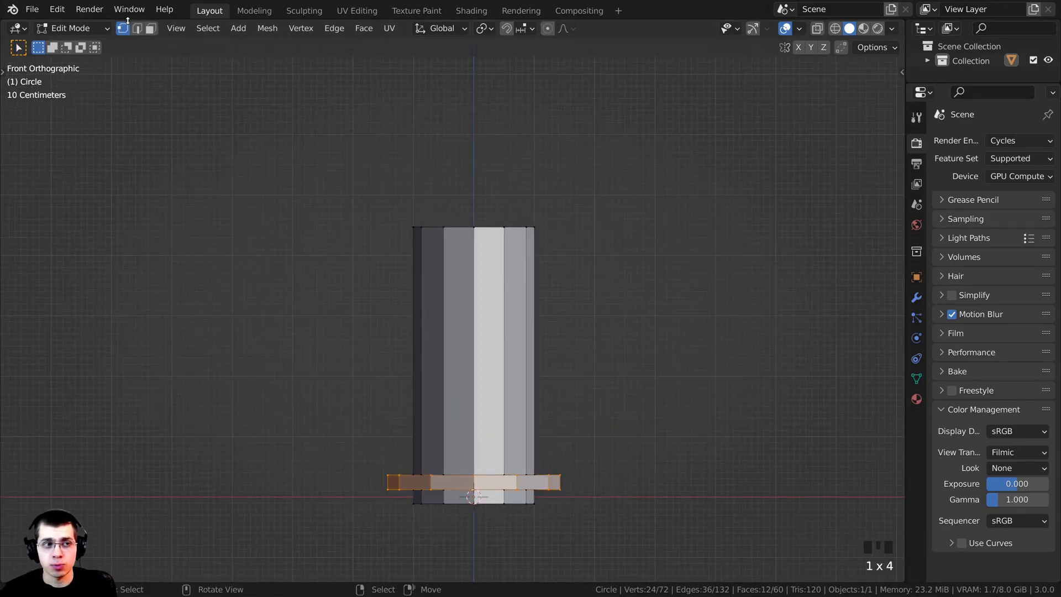
shift+middle_drag(499, 229, 475, 308)
scroll(476, 308, up, 5)
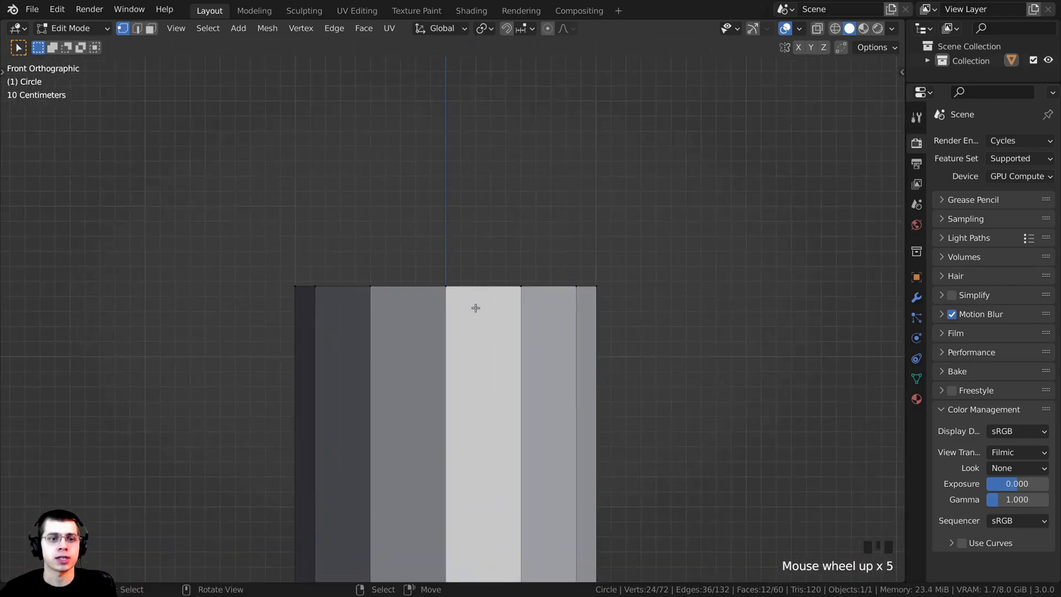
alt+right_click(502, 287)
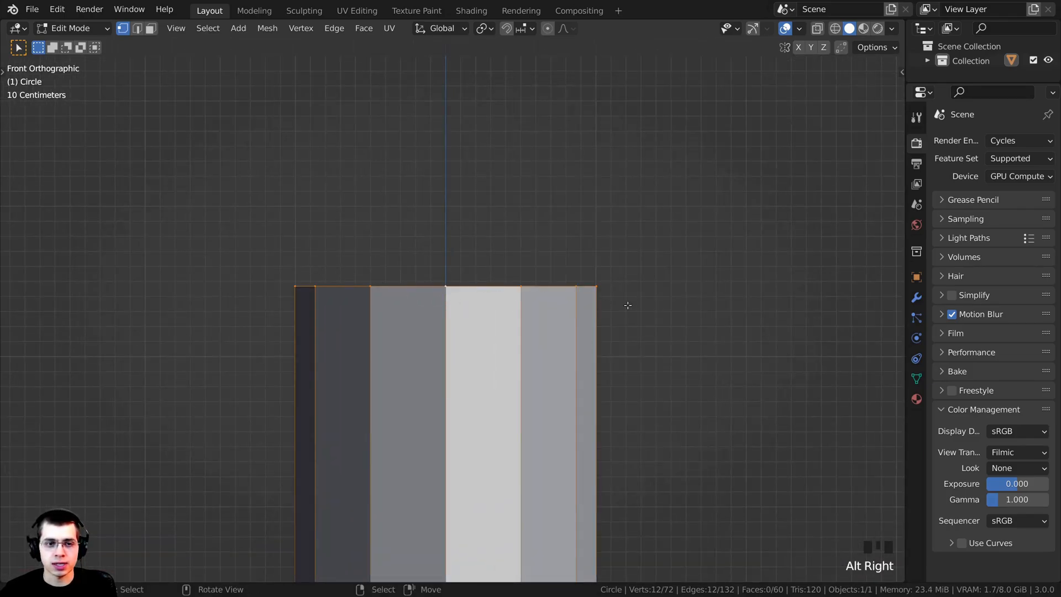
scroll(537, 294, down, 4)
shift+middle_drag(525, 294, 562, 259)
scroll(513, 222, up, 1)
scroll(566, 220, up, 2)
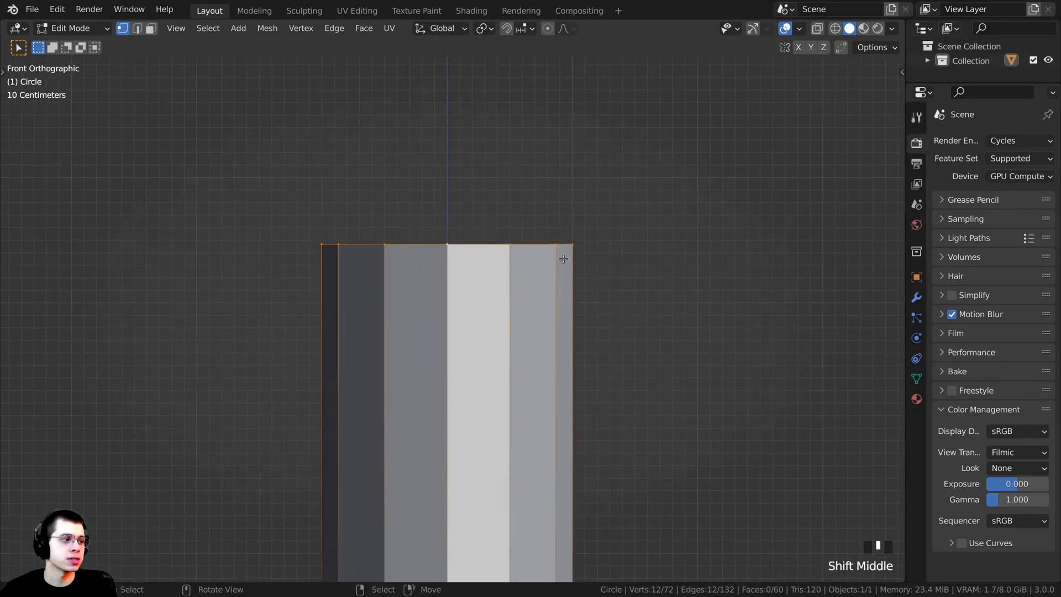
key(e)
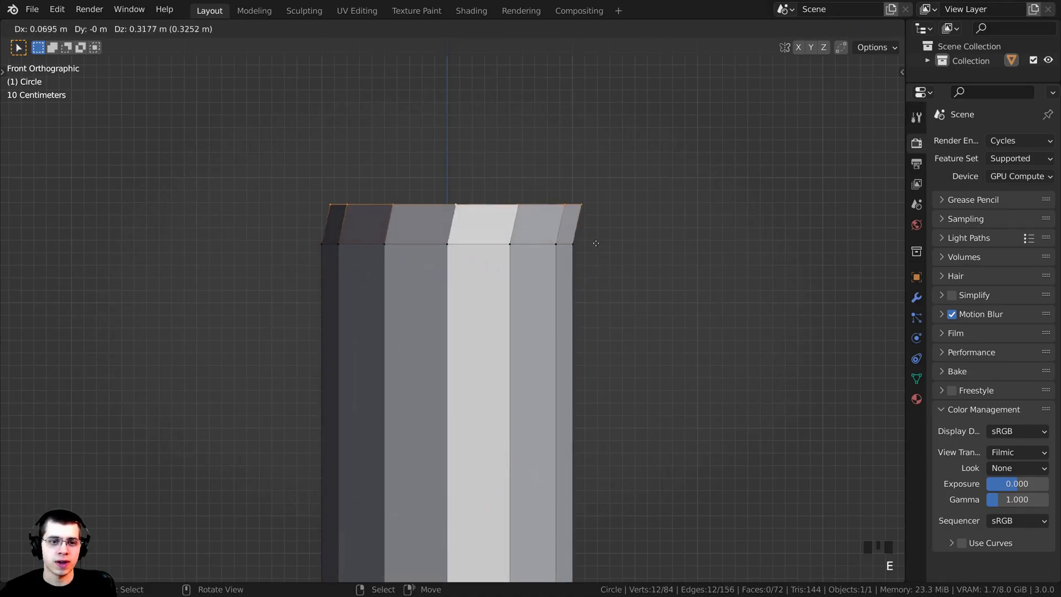
right_click(608, 259)
key(s)
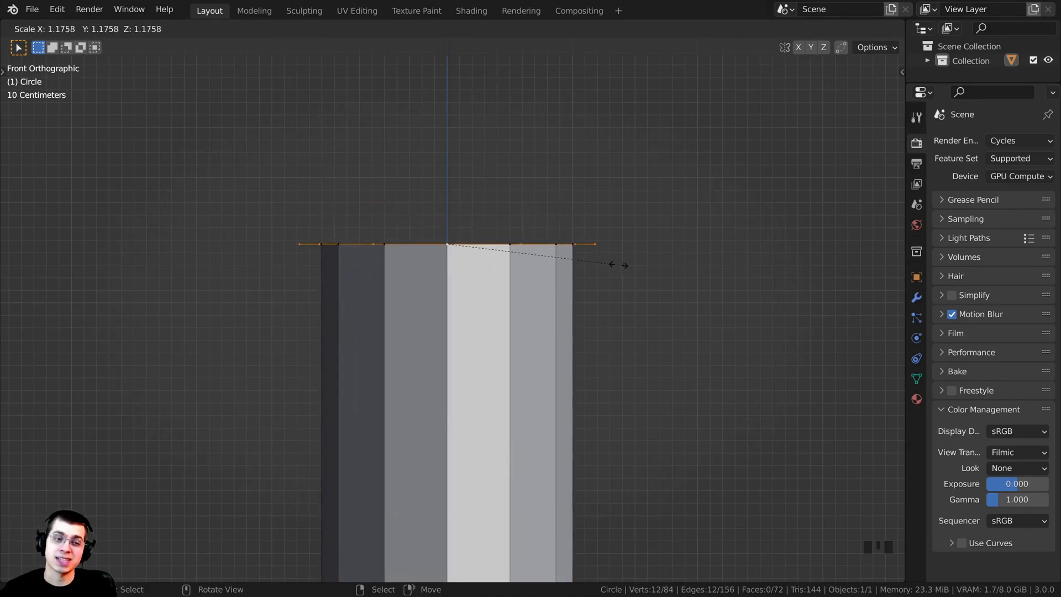
click(690, 278)
key(e)
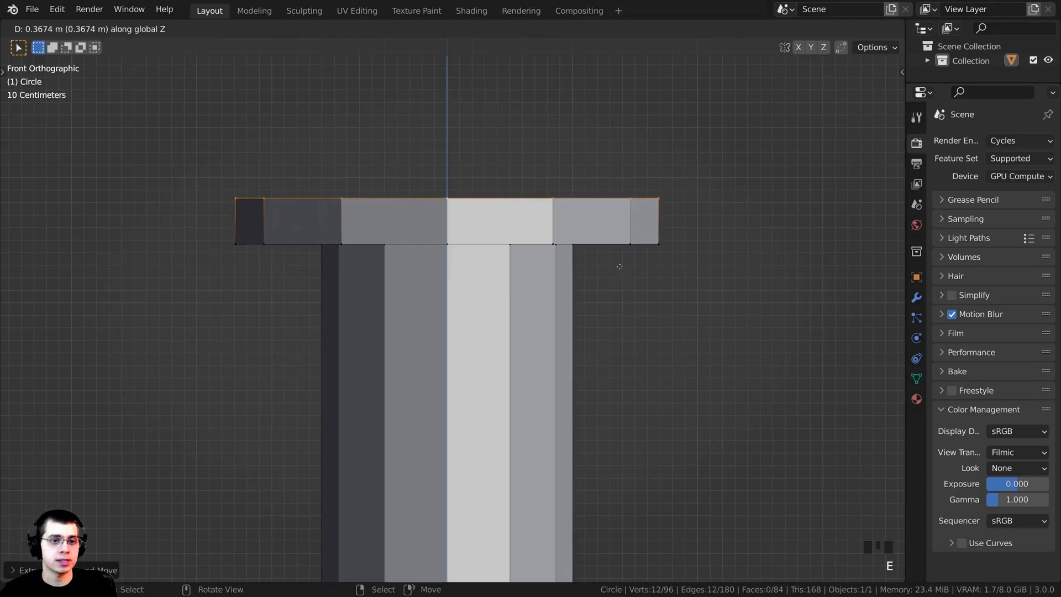
click(618, 266)
key(ctrl+z)
Extrude the upper ledge's ring about 0.37 m upward along Z, and extrude its top ring in place, scaled inward to about 0.67.
key(e)
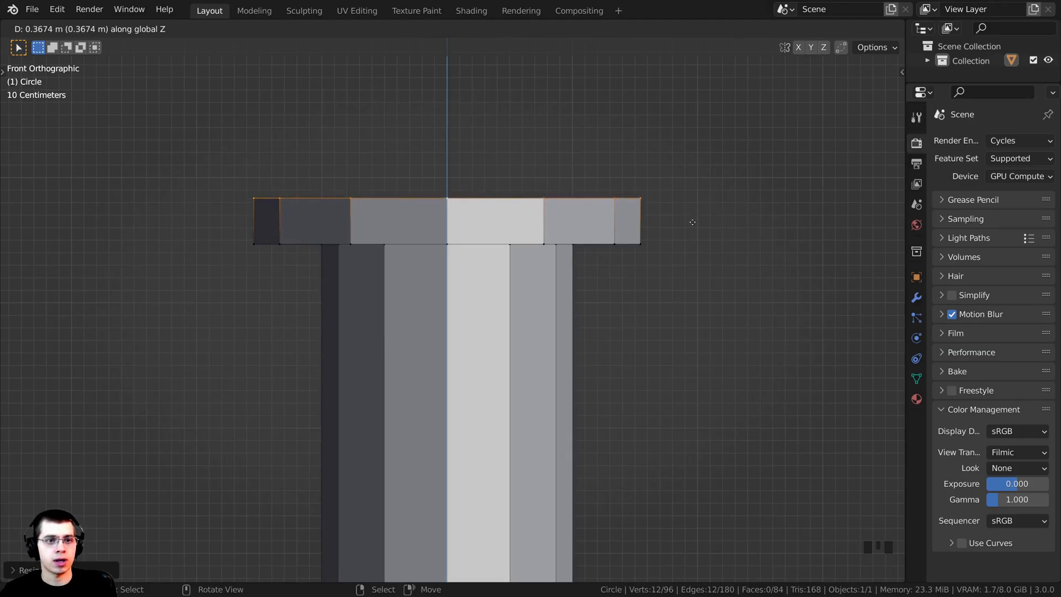
click(691, 217)
key(e)
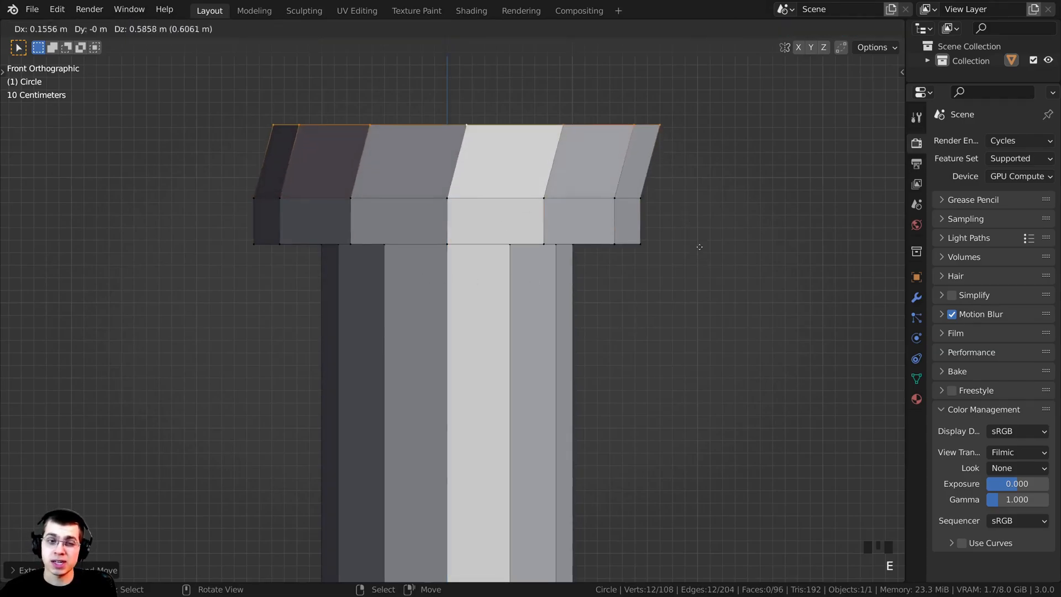
key(s)
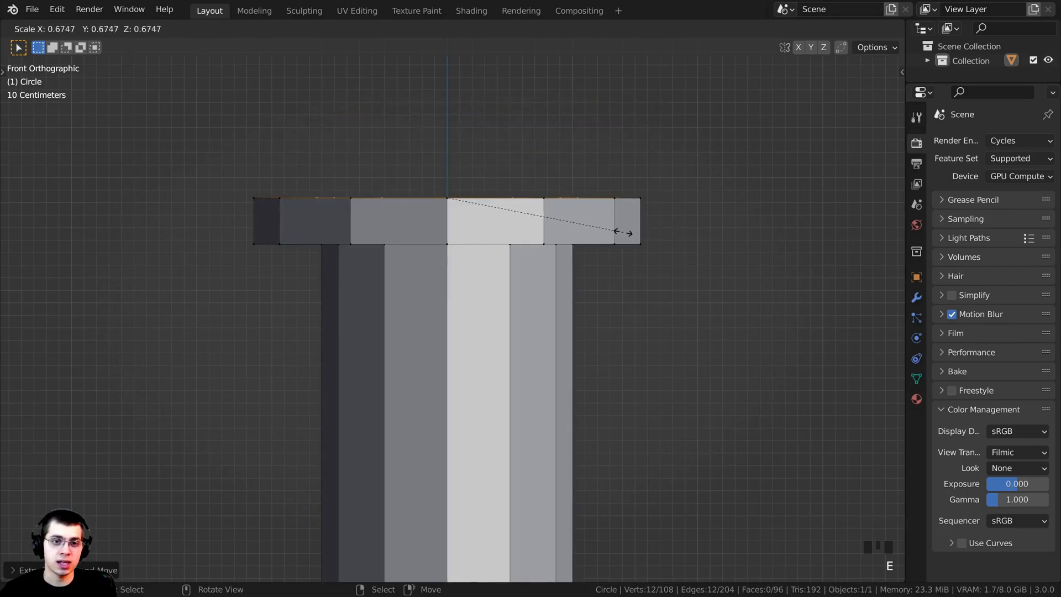
click(622, 230)
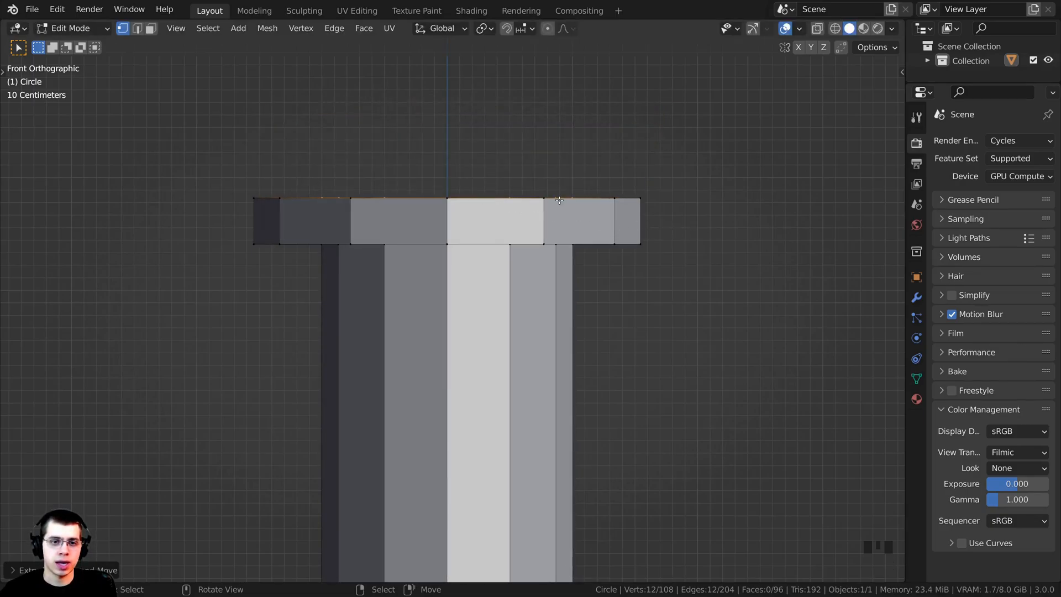
In front view, extrude the upper flange's inner ring about 0.3 m upward along the Z axis to form a short neck.
middle_drag(547, 198, 528, 303)
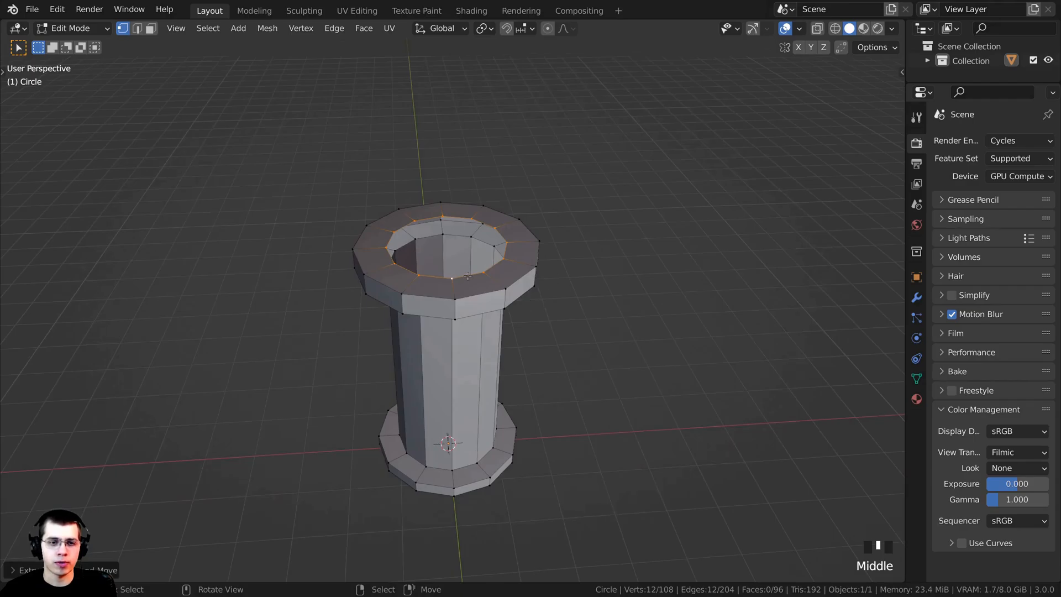
middle_drag(468, 275, 467, 161)
scroll(466, 161, up, 2)
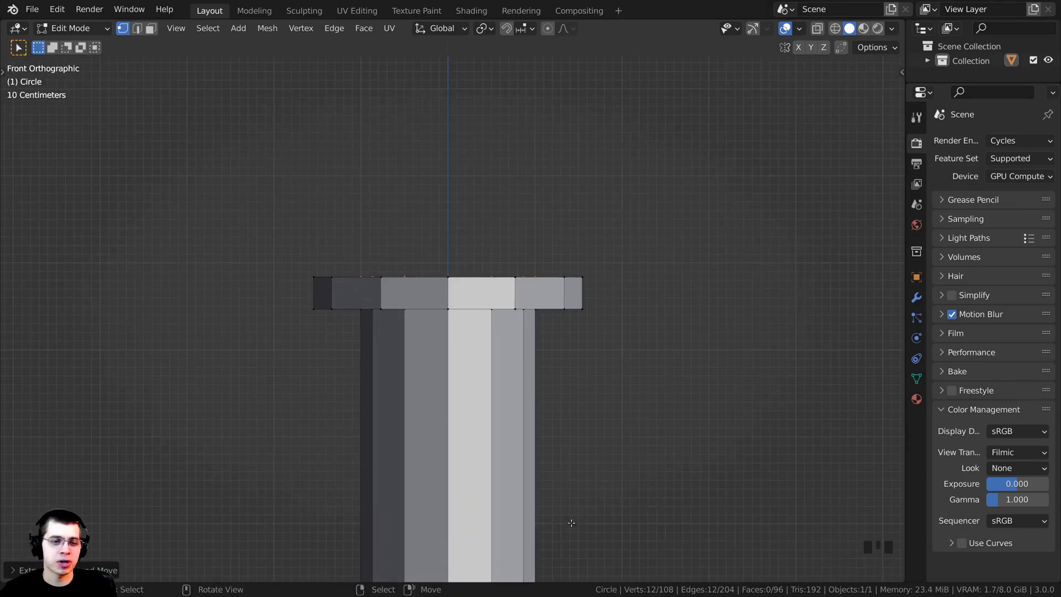
key(e)
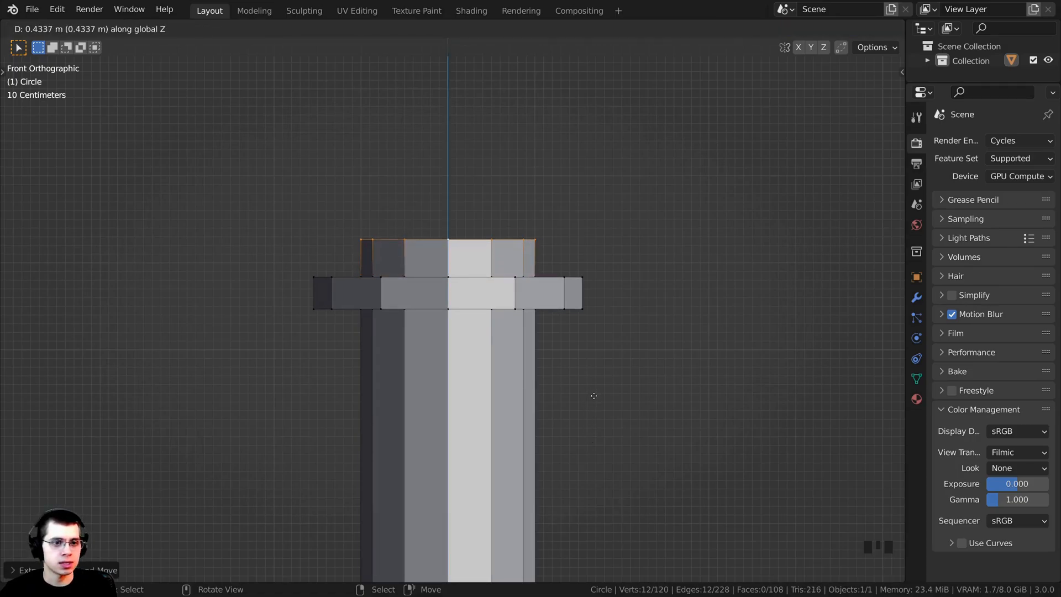
click(594, 404)
Extrude the neck's top ring about 0.34 m upward along Z and scale it slightly inward to start the dome.
key(e)
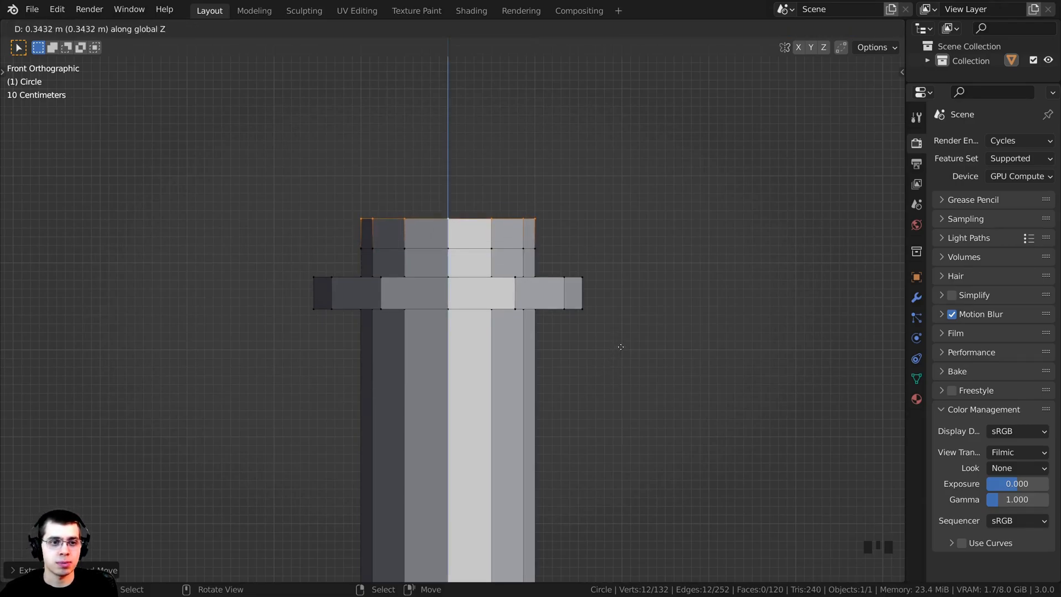
click(620, 346)
scroll(599, 336, up, 1)
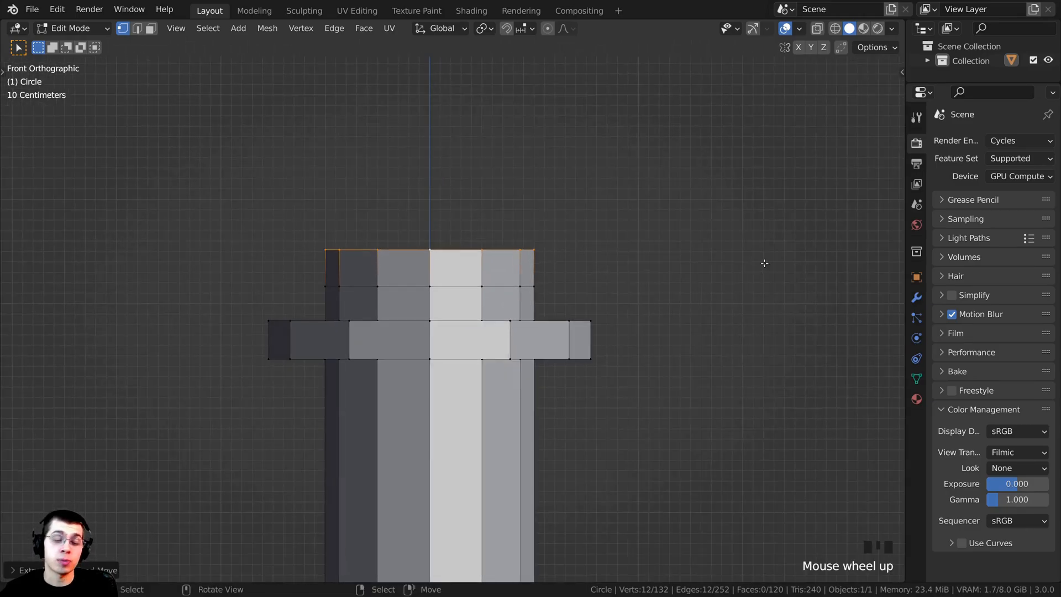
key(s)
click(729, 257)
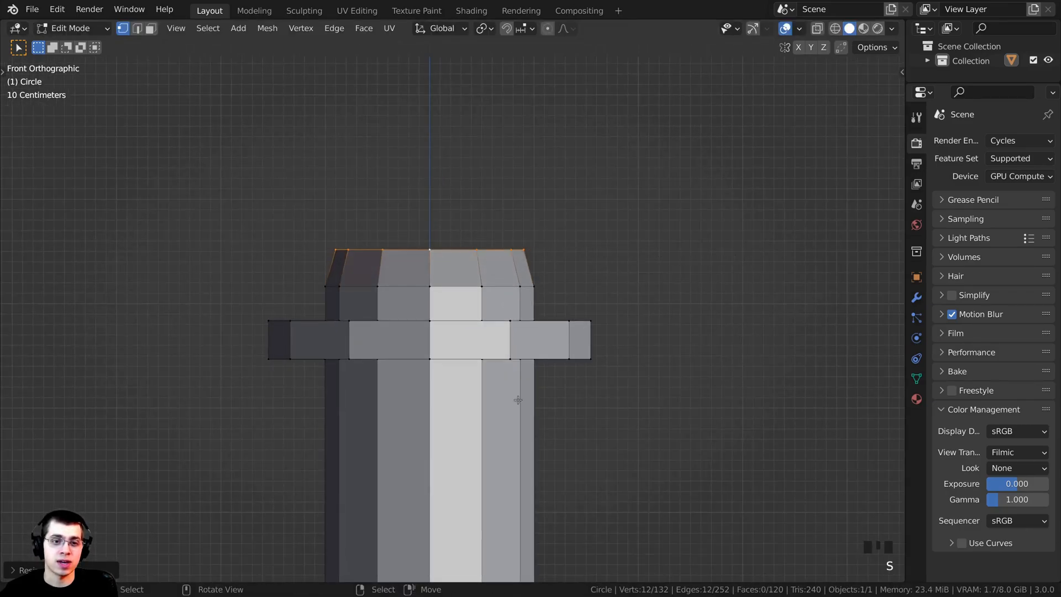
Extrude the dome's top ring upward along Z again and scale it further inward to form the dome's second tier.
key(e)
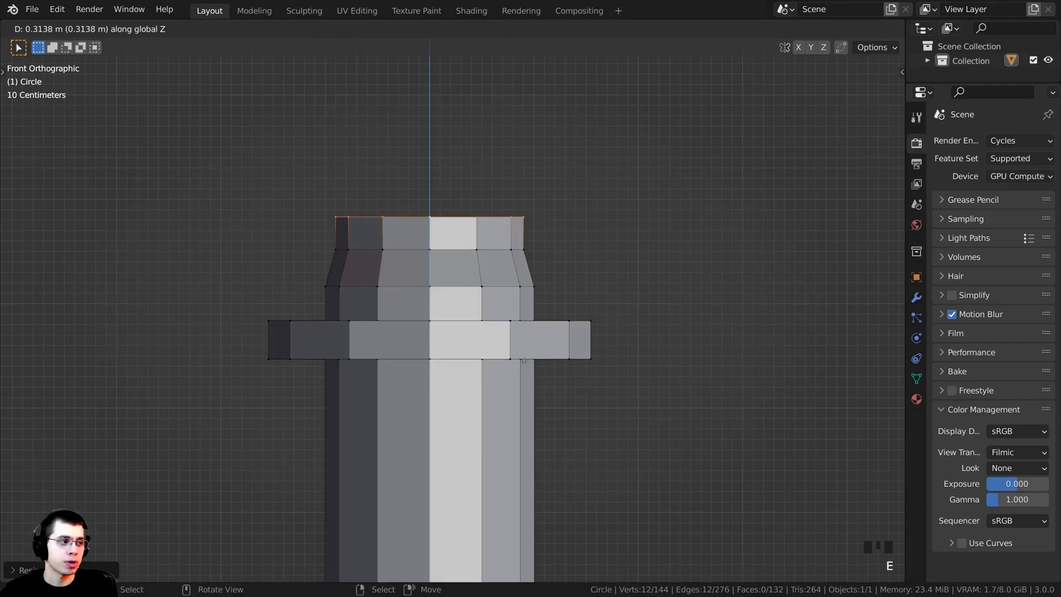
click(524, 348)
key(s)
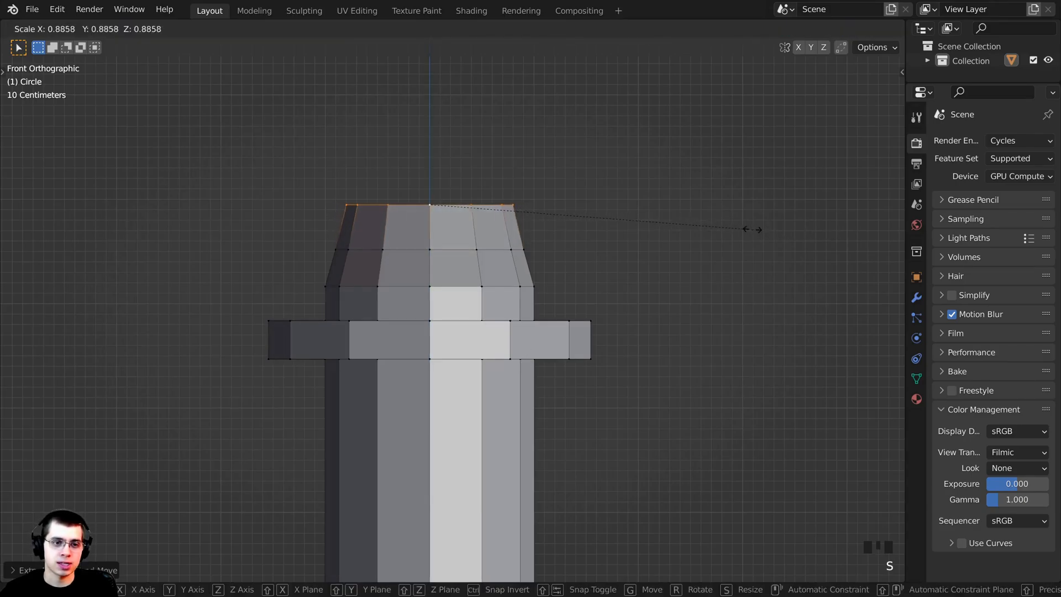
click(671, 229)
Extrude the dome's second-tier ring about 0.2 m upward along Z and scale the new ring inward to about 0.39.
shift+middle_drag(423, 138, 423, 263)
scroll(423, 264, up, 3)
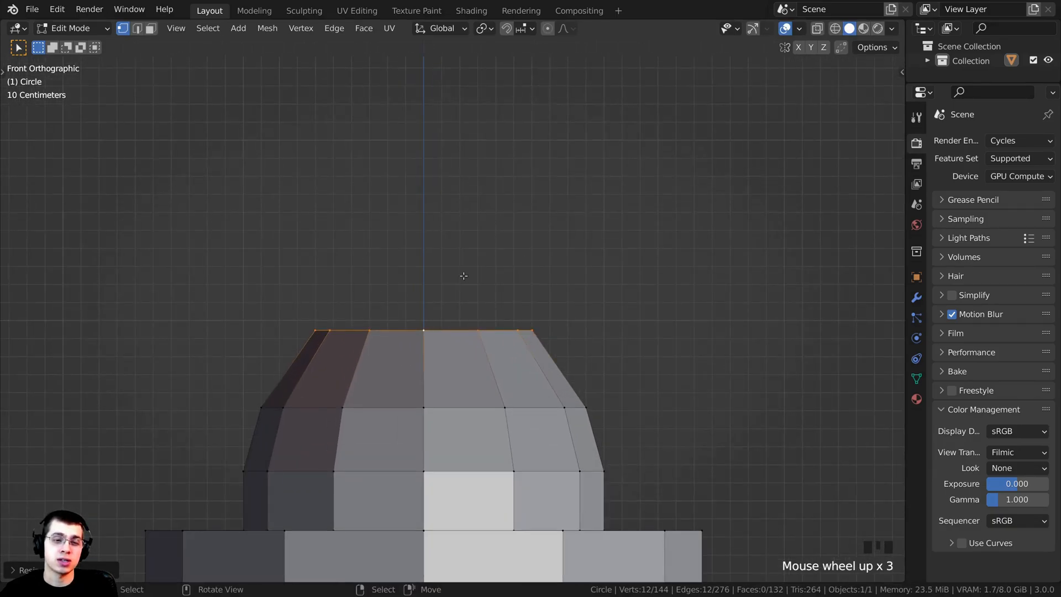
key(e)
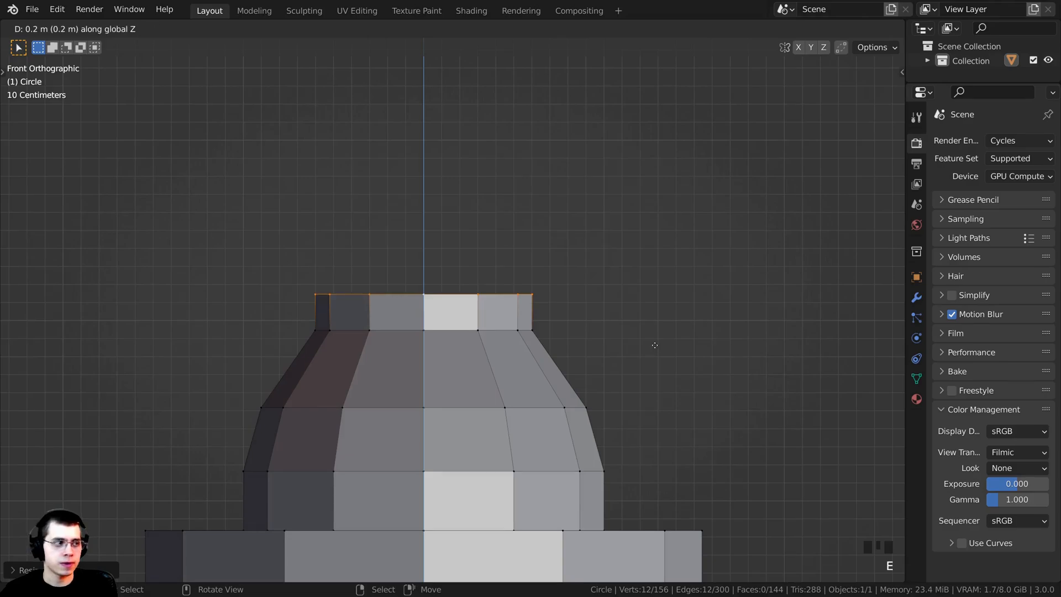
click(655, 345)
key(s)
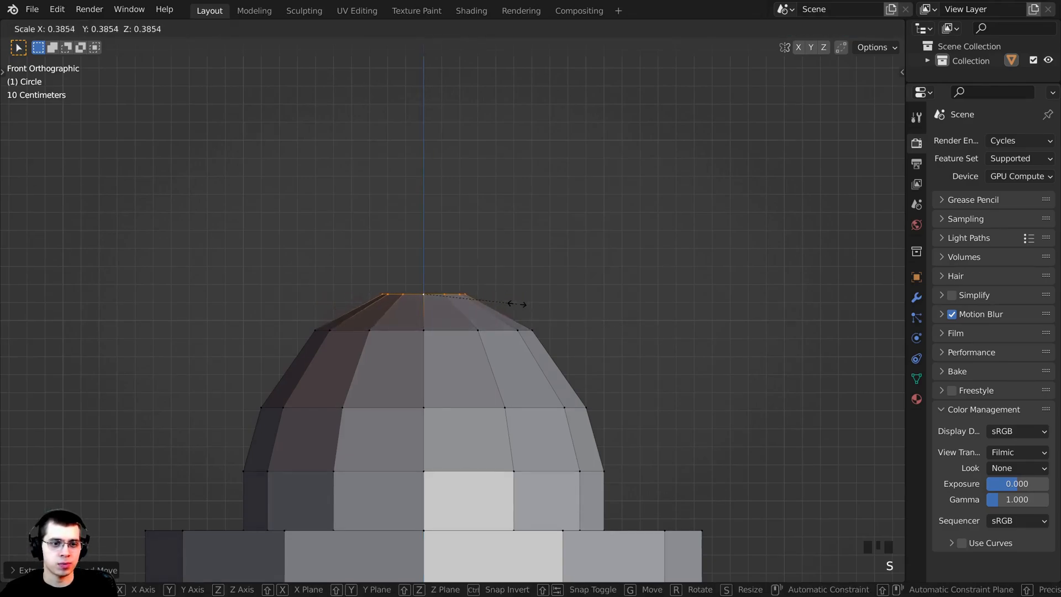
click(518, 304)
Widen the dome's small top ring slightly and lower it about 0.04 m along the Z axis.
middle_drag(580, 304, 578, 328)
key(s)
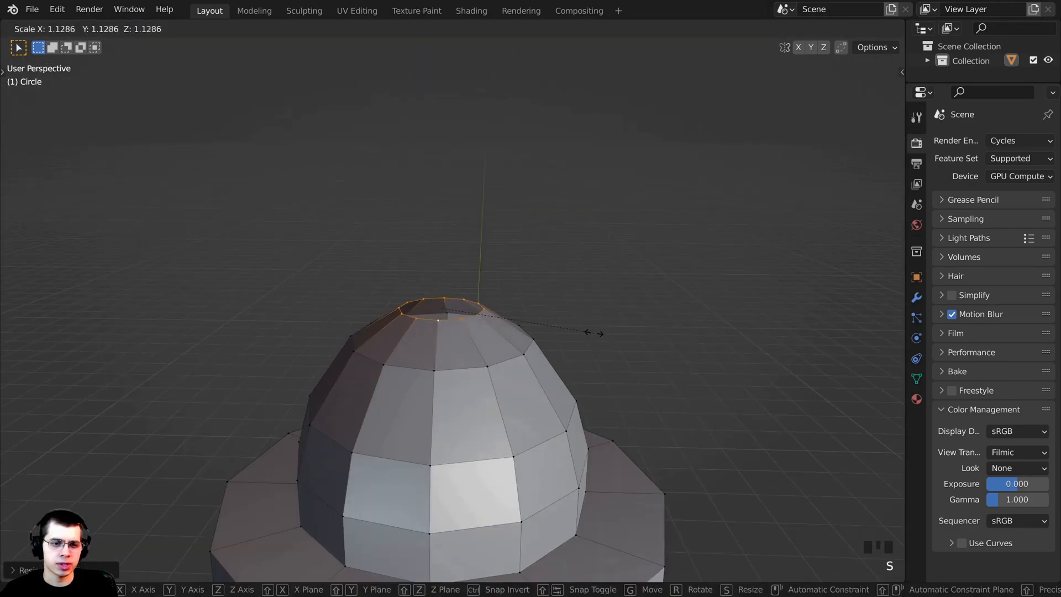
click(600, 257)
key(g)
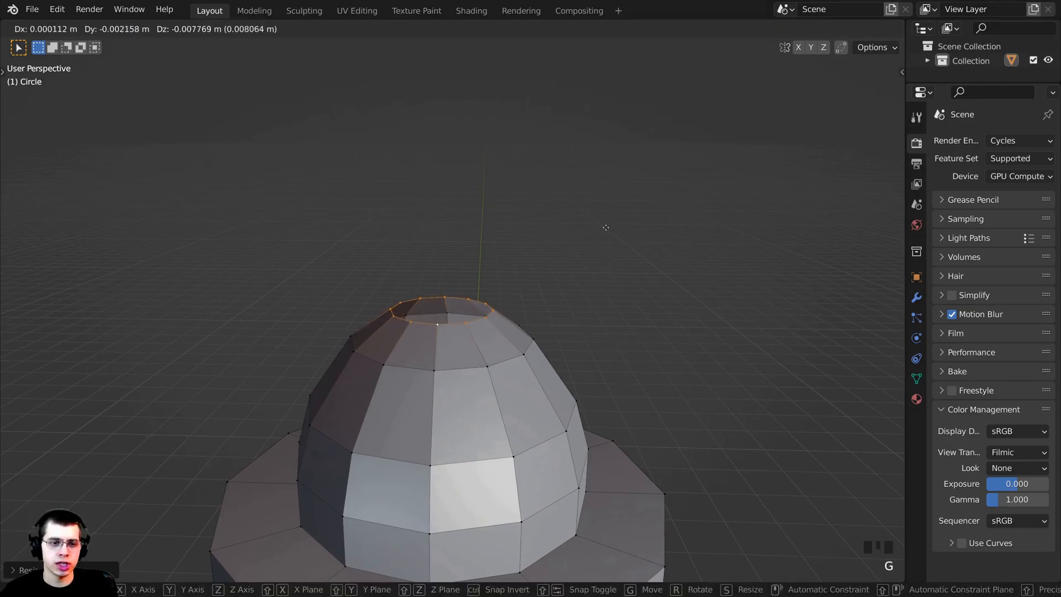
key(z)
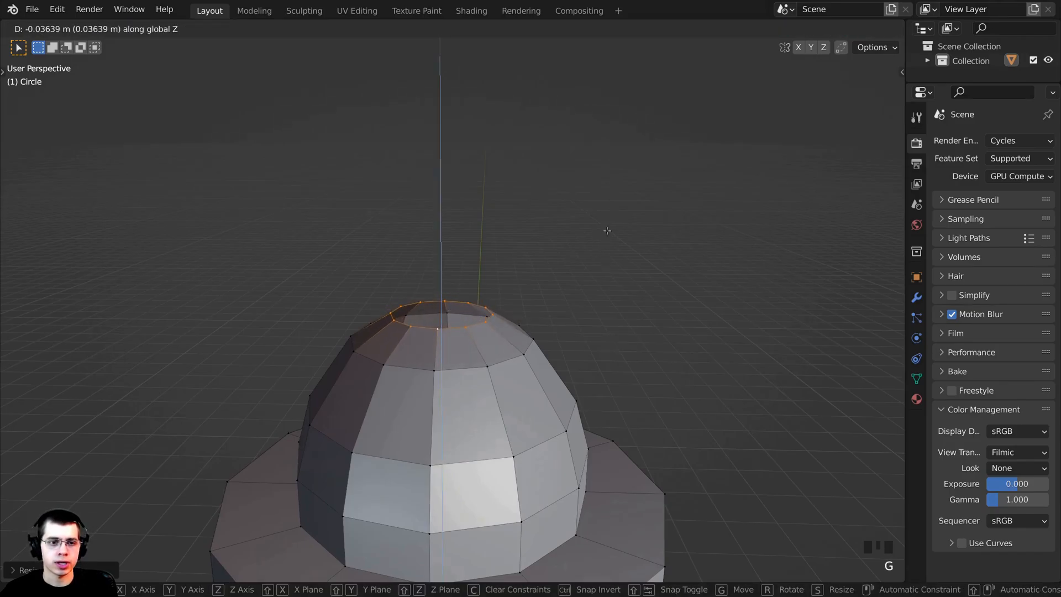
click(607, 230)
Extrude the dome's top ring in place and scale it inward to about 0.66 to form a flat rim.
scroll(648, 344, up, 2)
key(e)
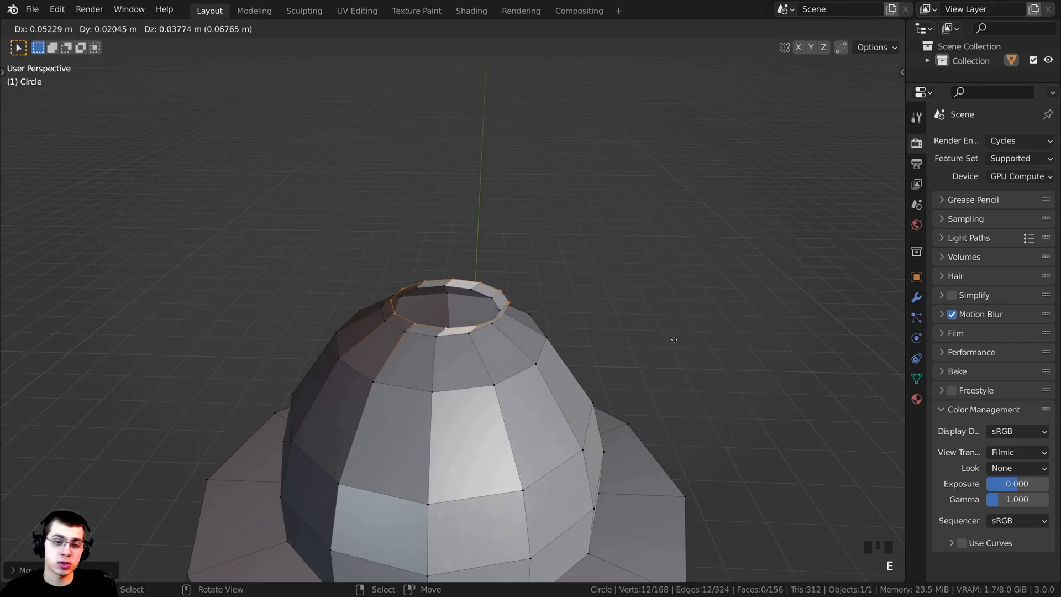
key(s)
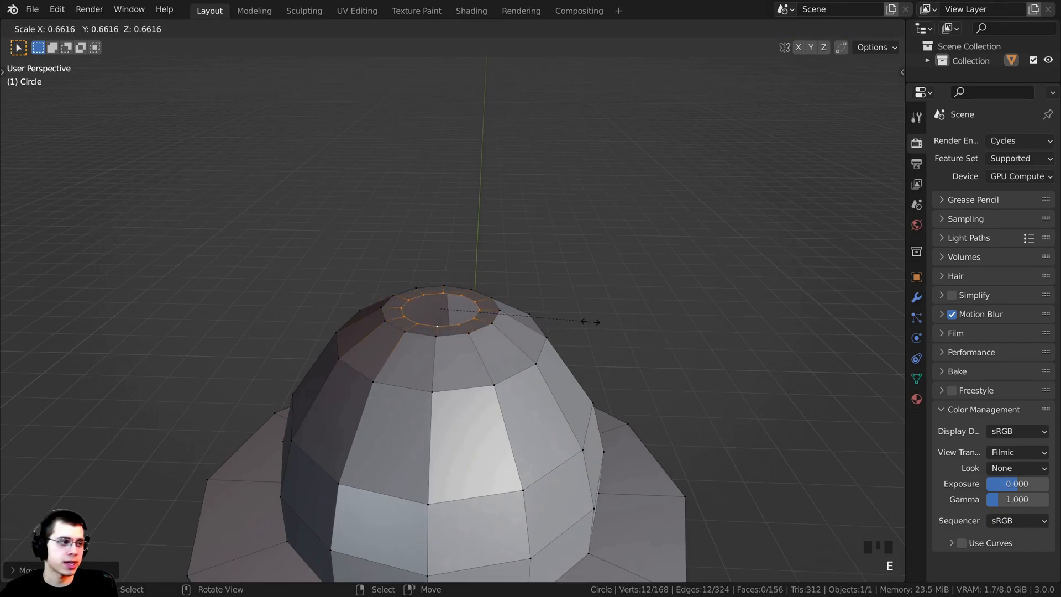
click(591, 321)
Extrude the rim's inner ring about 0.07 m upward along the Z axis to form a low collar.
shift+middle_drag(592, 321, 586, 319)
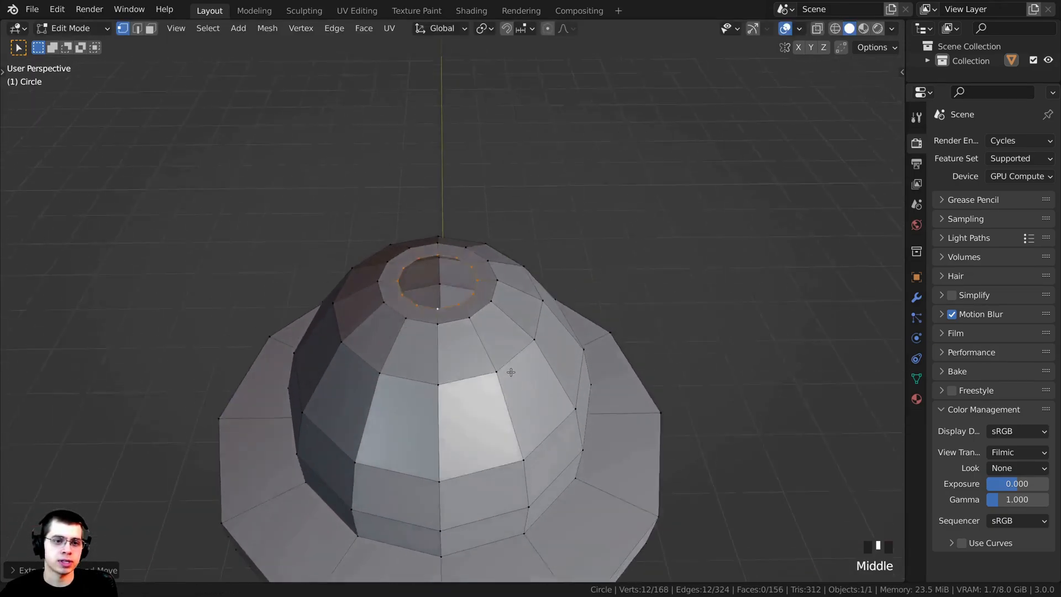
scroll(586, 318, up, 3)
key(e)
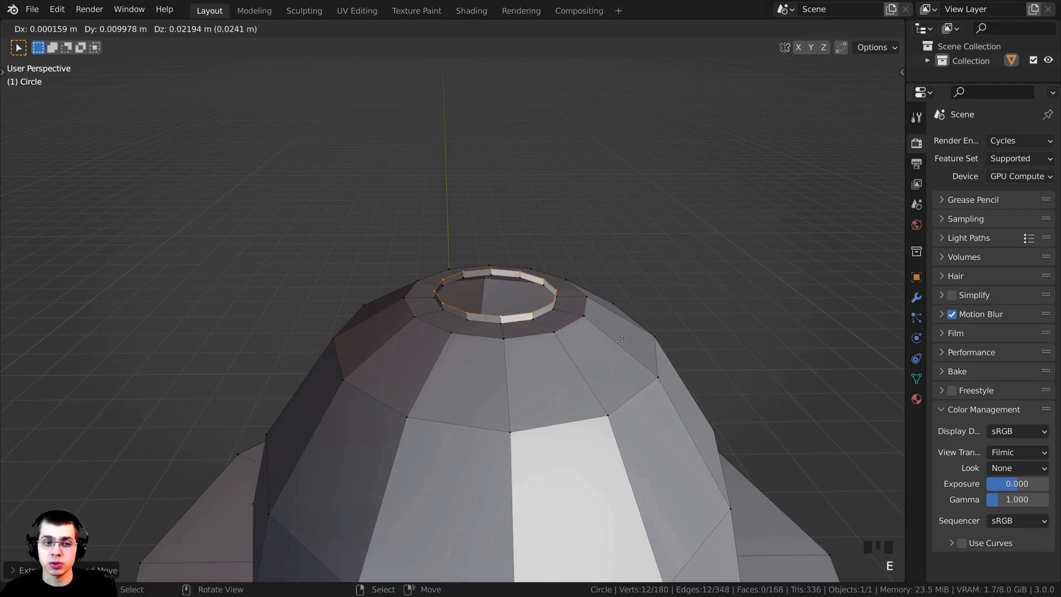
key(z)
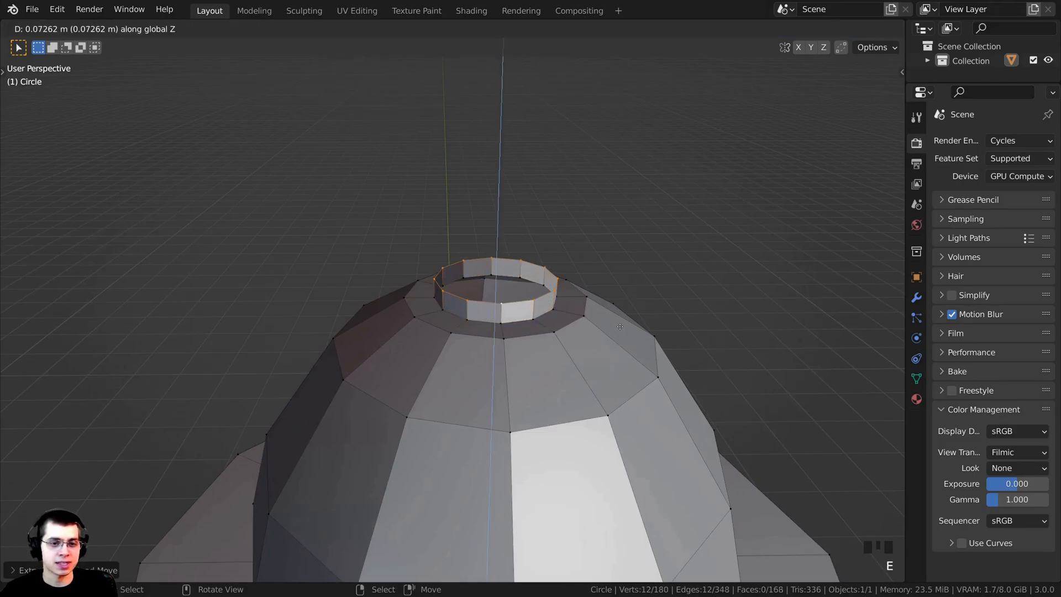
click(620, 327)
Extrude the collar's top ring in place, scaled inward to about 0.44, and extrude that inner ring upward along Z as a narrow stem.
key(e)
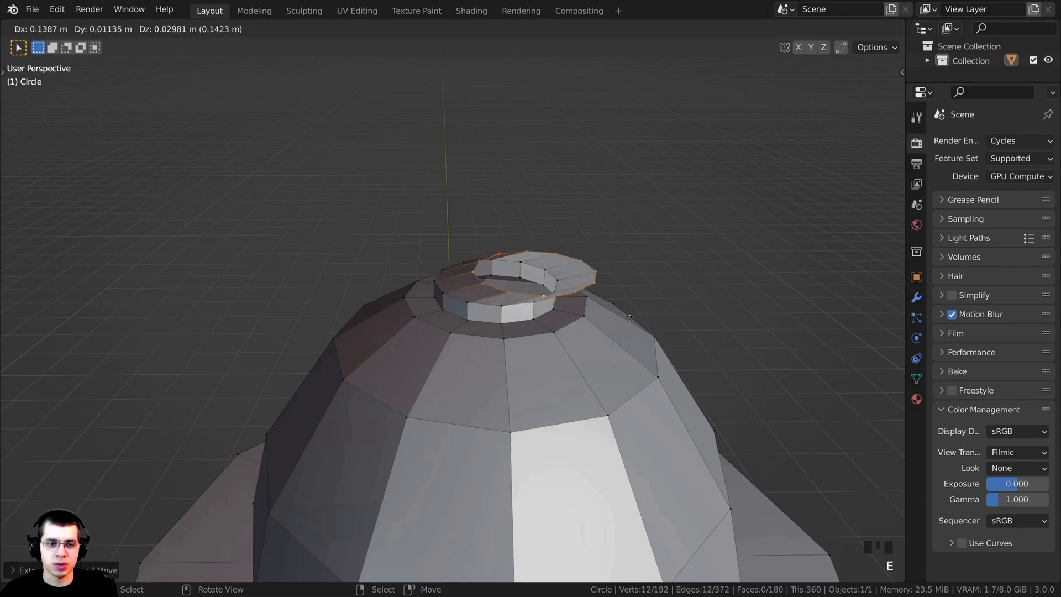
key(s)
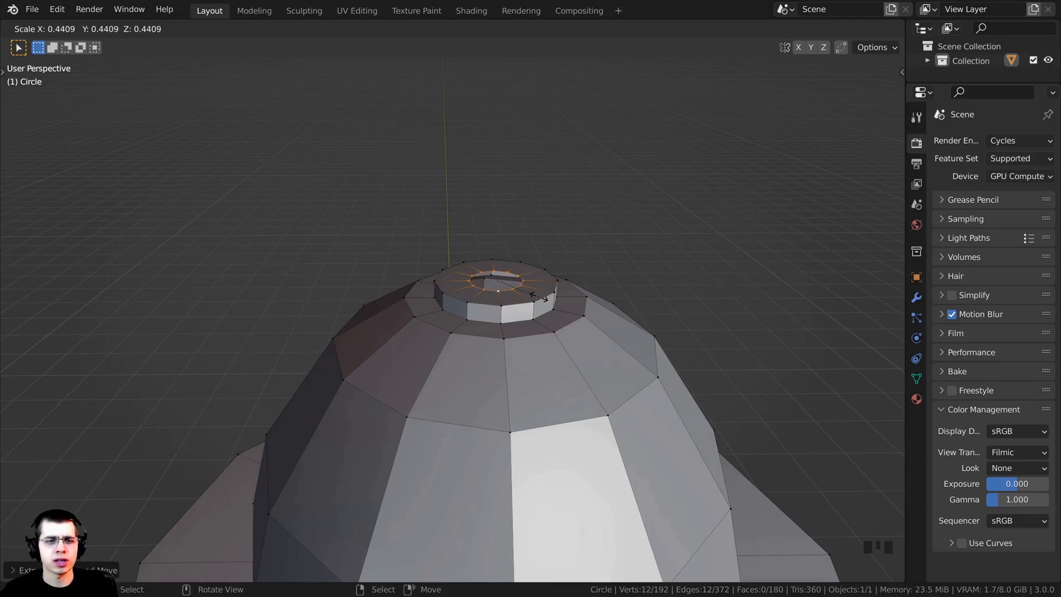
click(537, 298)
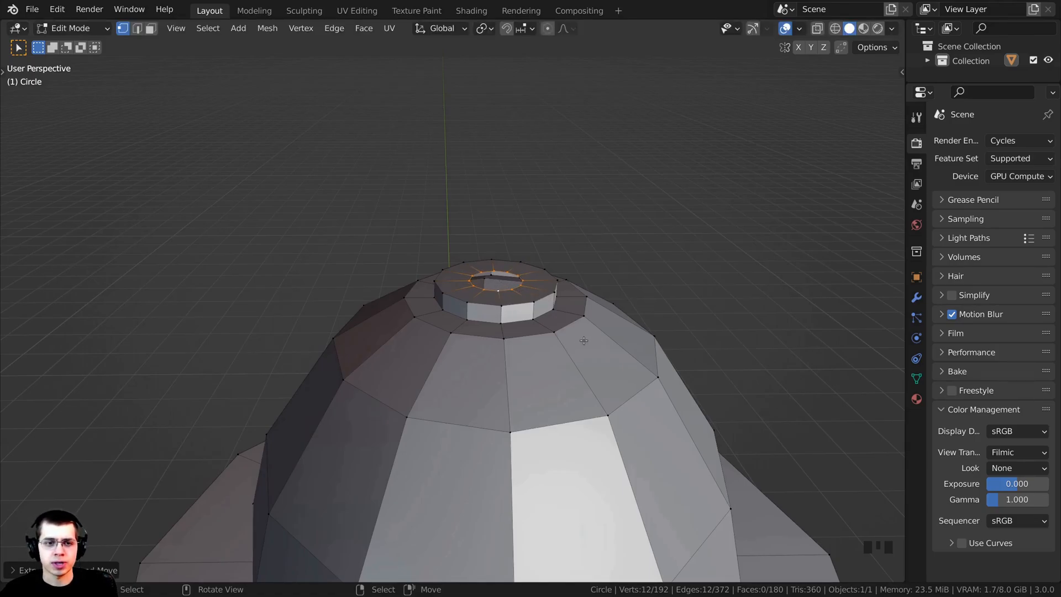
key(e)
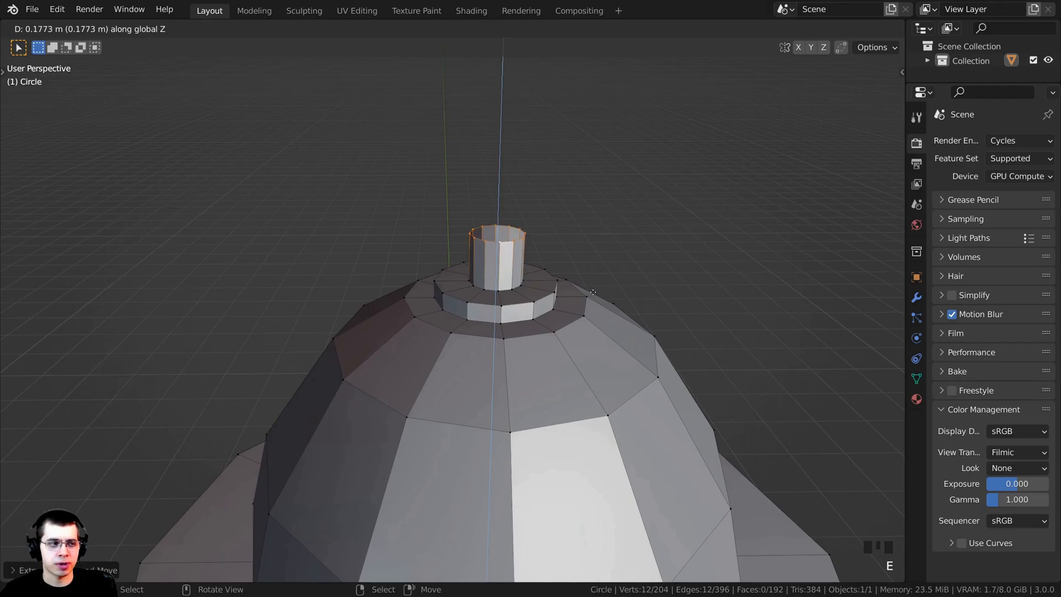
click(593, 299)
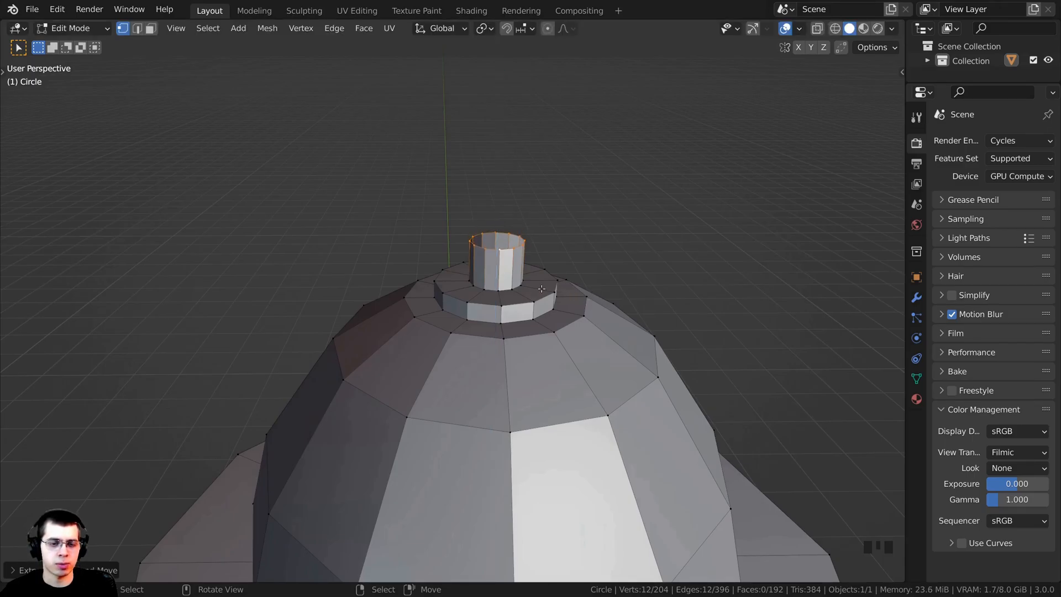
Fill the stem's open top with a face and bevel its edge by about 0.025 m with one segment.
middle_drag(593, 299, 463, 358)
scroll(463, 358, up, 6)
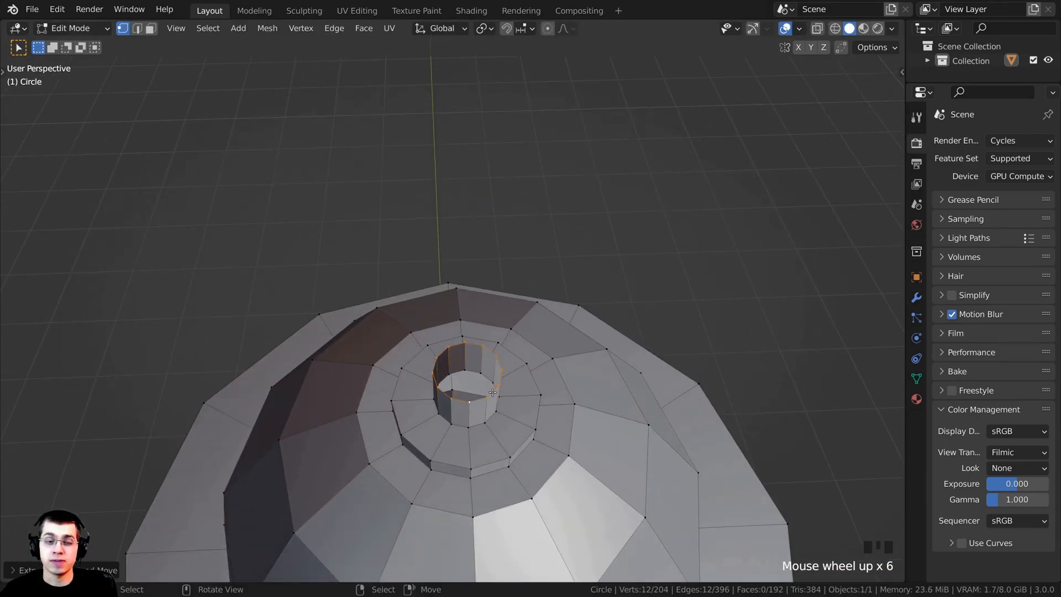
shift+middle_drag(492, 392, 570, 327)
key(f)
scroll(570, 327, up, 2)
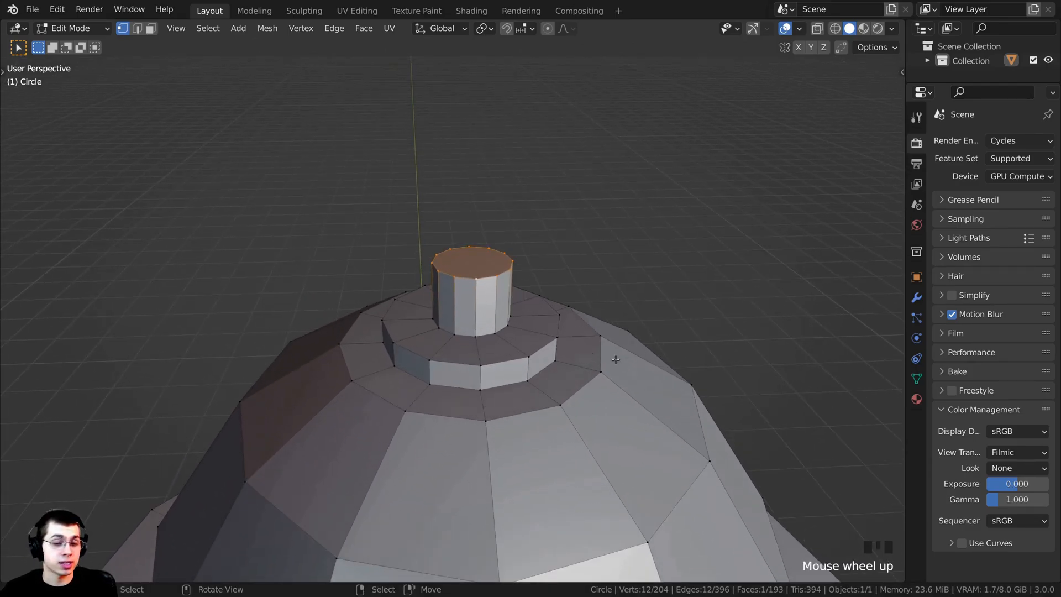
key(ctrl+b)
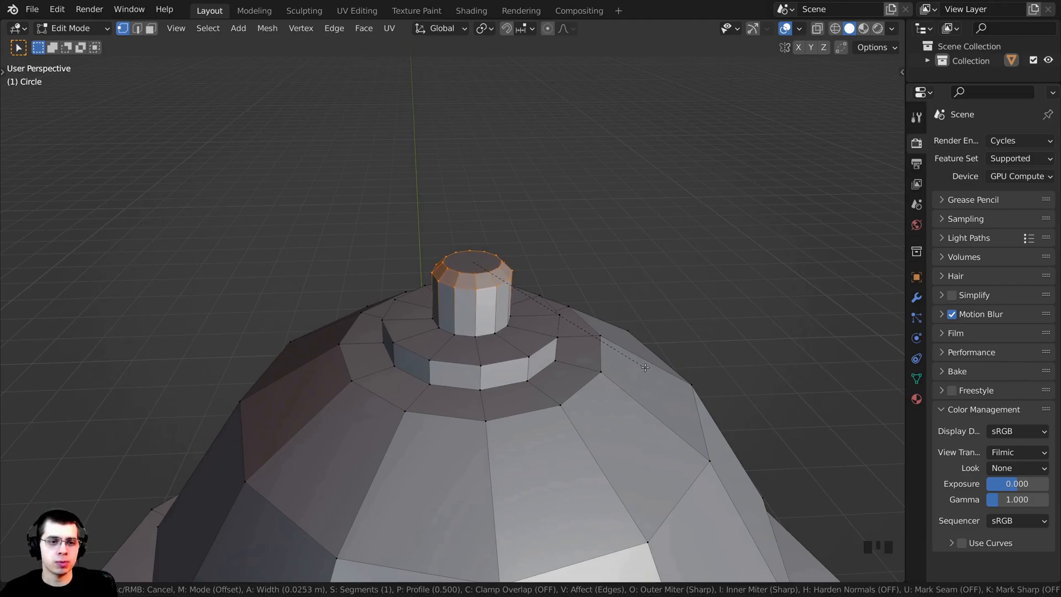
click(644, 368)
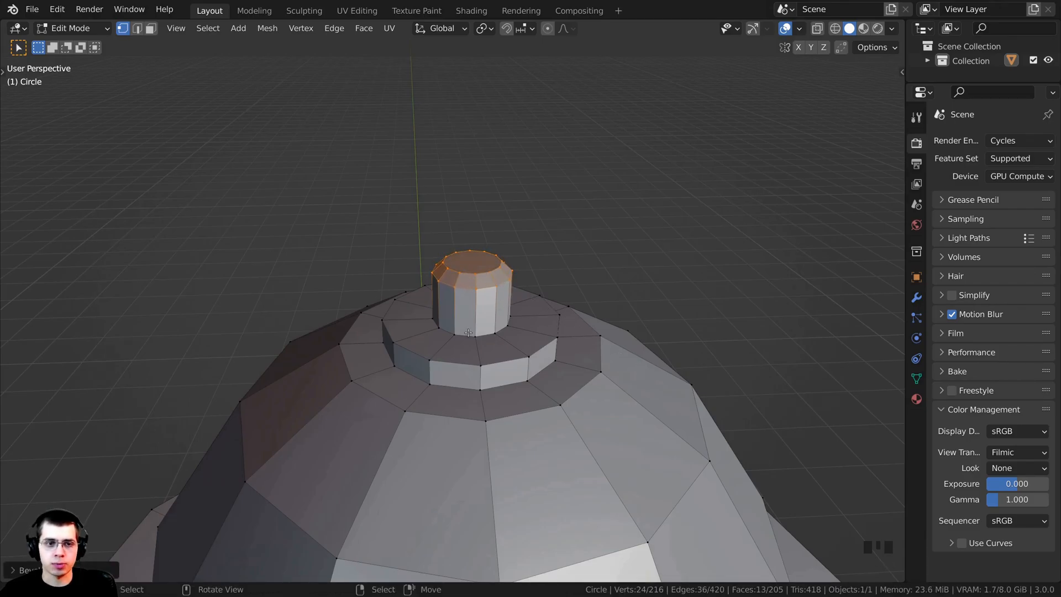
Return to Object Mode, check the whole hydrant, and save the file as Low Poly City Assets.blend in the Tutorial folder.
key(Tab)
scroll(468, 332, down, 6)
middle_drag(465, 429, 453, 314)
scroll(515, 322, up, 1)
scroll(516, 322, down, 3)
scroll(453, 314, up, 2)
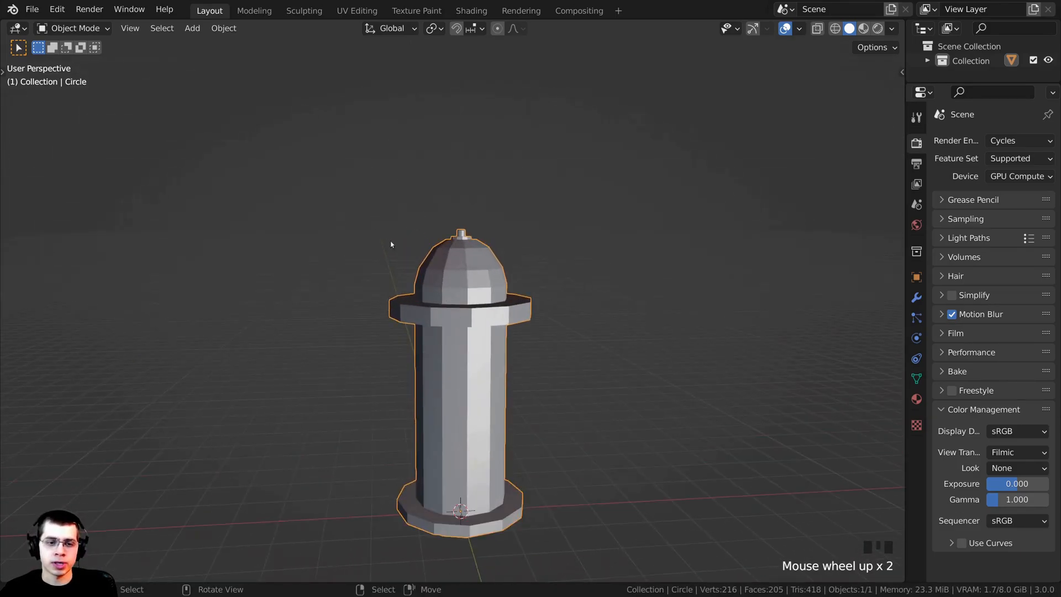
middle_drag(391, 244, 379, 235)
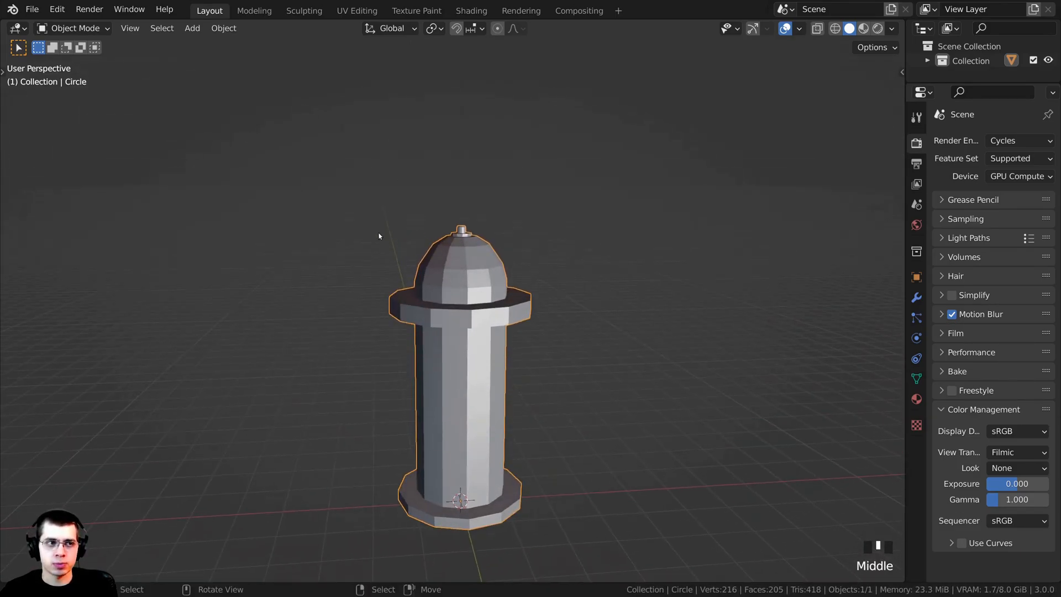
click(32, 9)
click(61, 118)
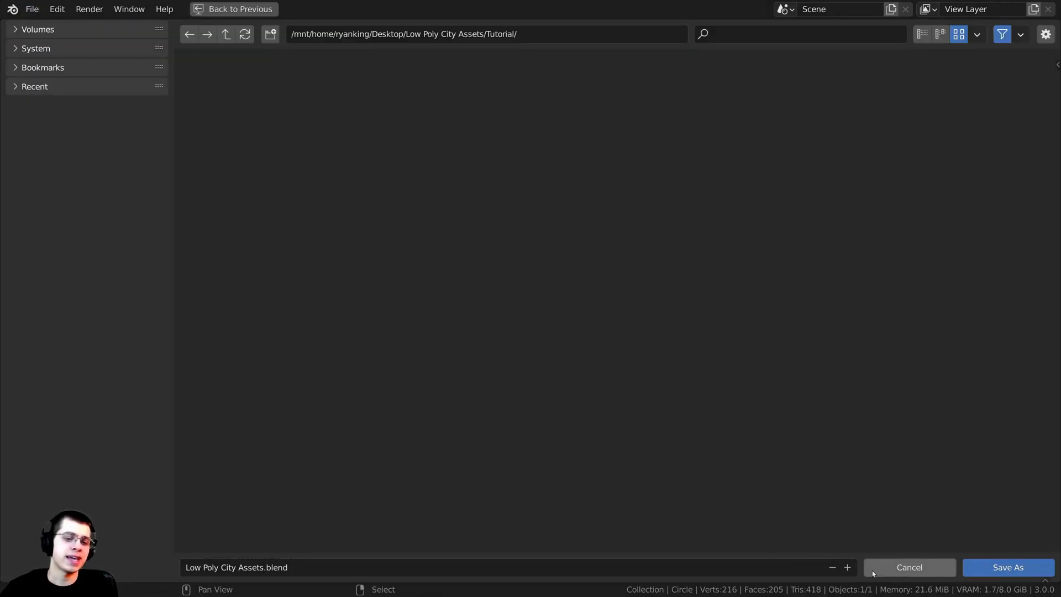
click(1007, 567)
In Edit Mode, select the upper flange's top outer edge loop and bevel it by about 0.06 m with one segment.
key(Tab)
scroll(625, 331, up, 3)
shift+middle_drag(624, 331, 526, 326)
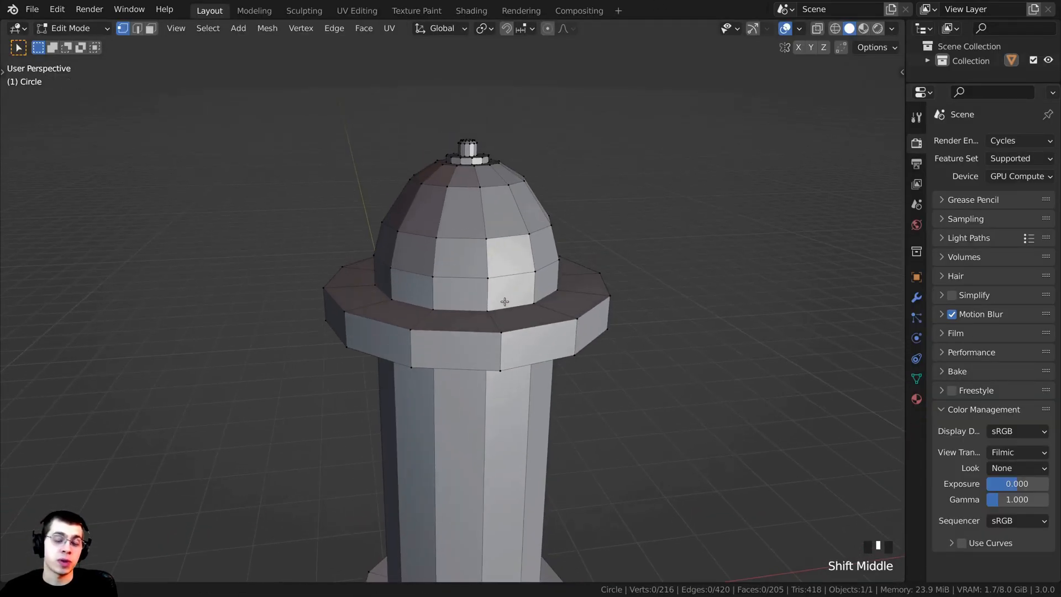
scroll(526, 326, up, 2)
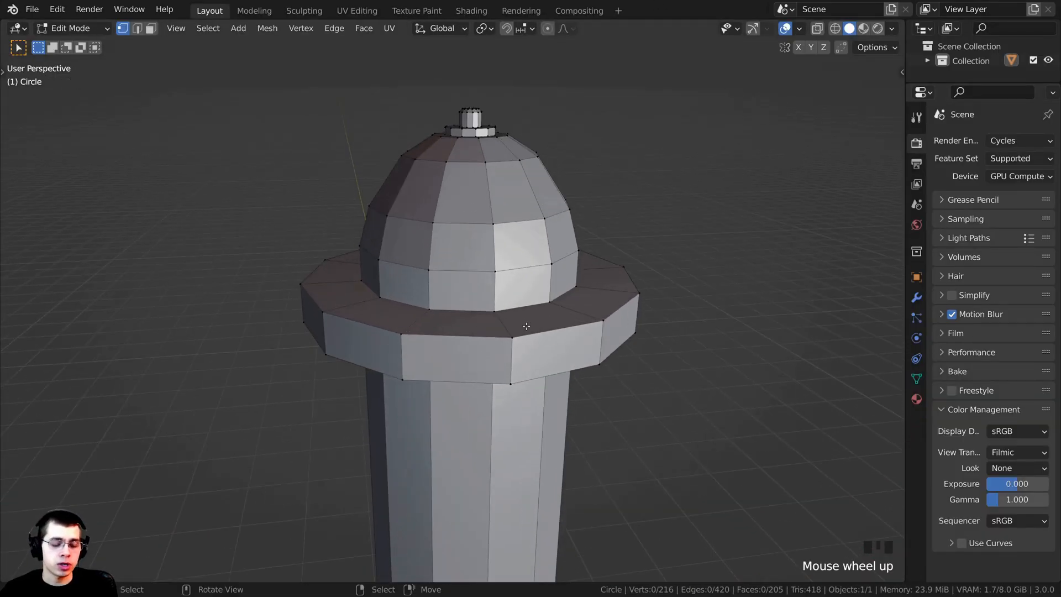
alt+right_click(563, 327)
shift+middle_drag(558, 331, 657, 368)
scroll(657, 368, up, 2)
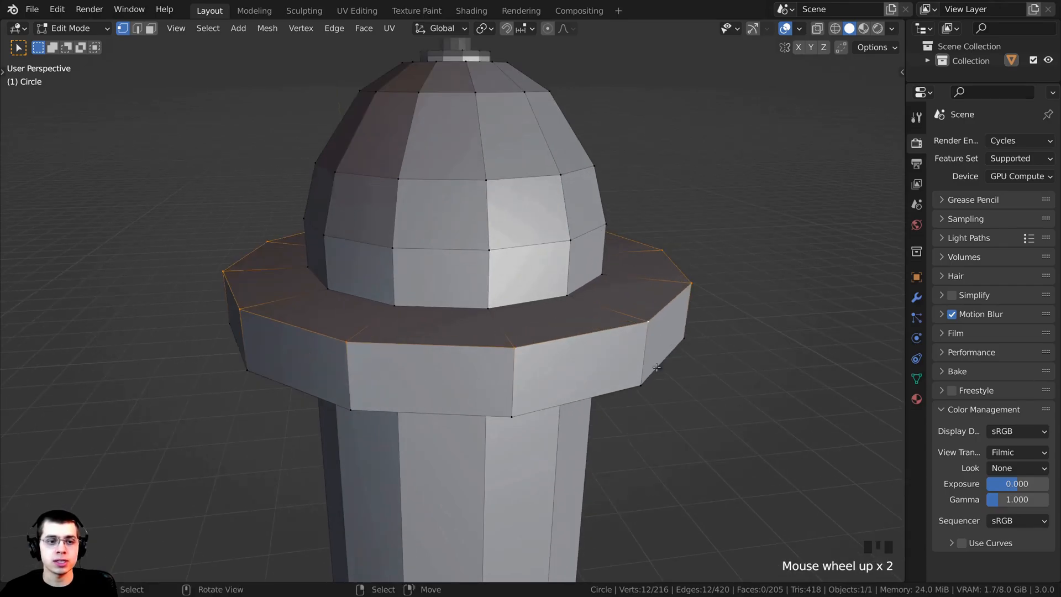
key(ctrl+b)
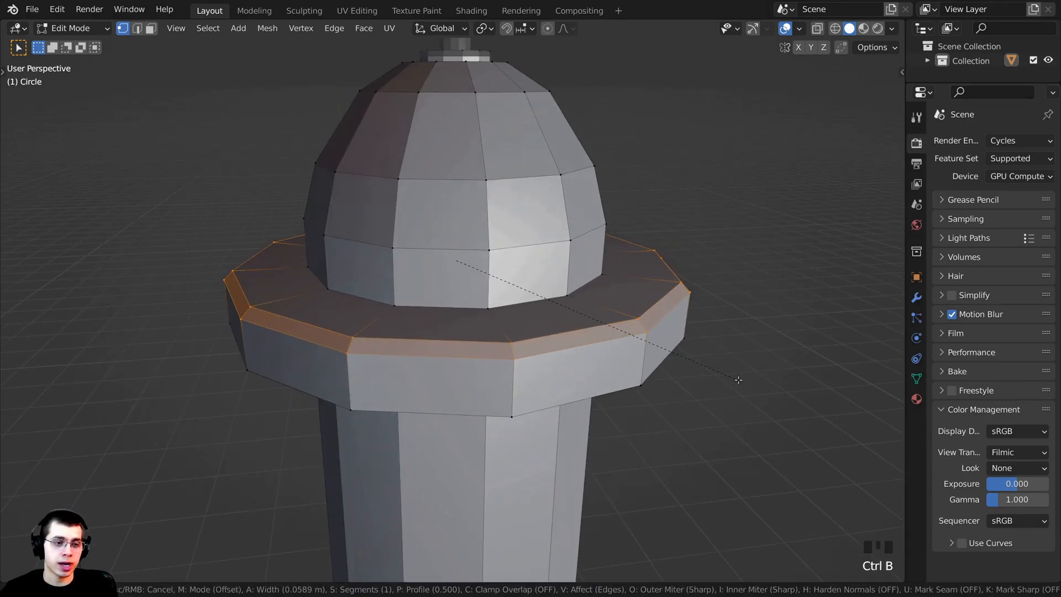
click(738, 379)
Select the upper flange's bottom outer edge loop and bevel it by about 0.08 m with one segment.
scroll(654, 288, up, 2)
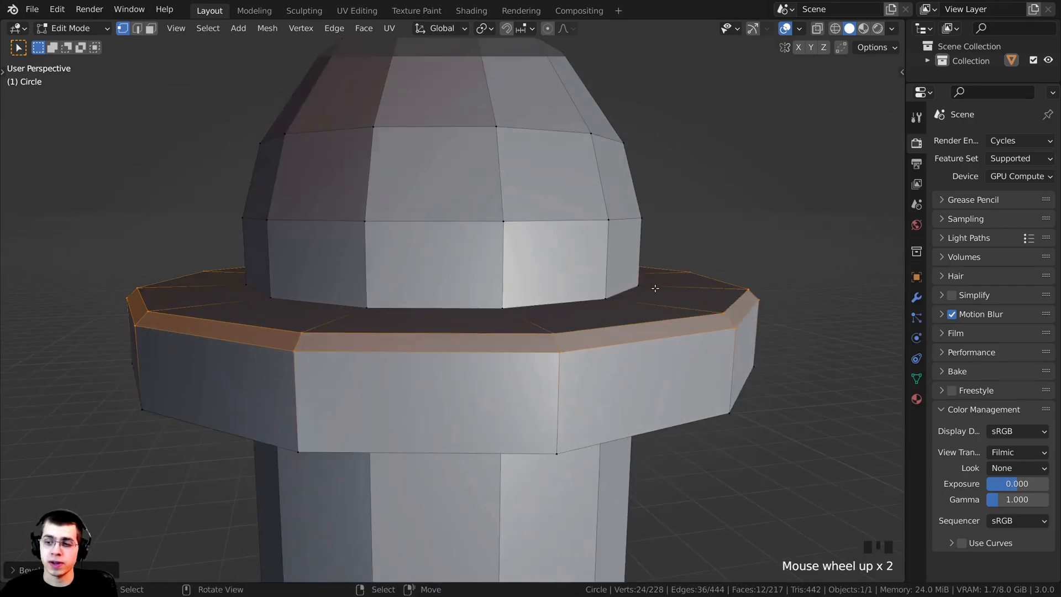
shift+middle_drag(650, 324, 537, 303)
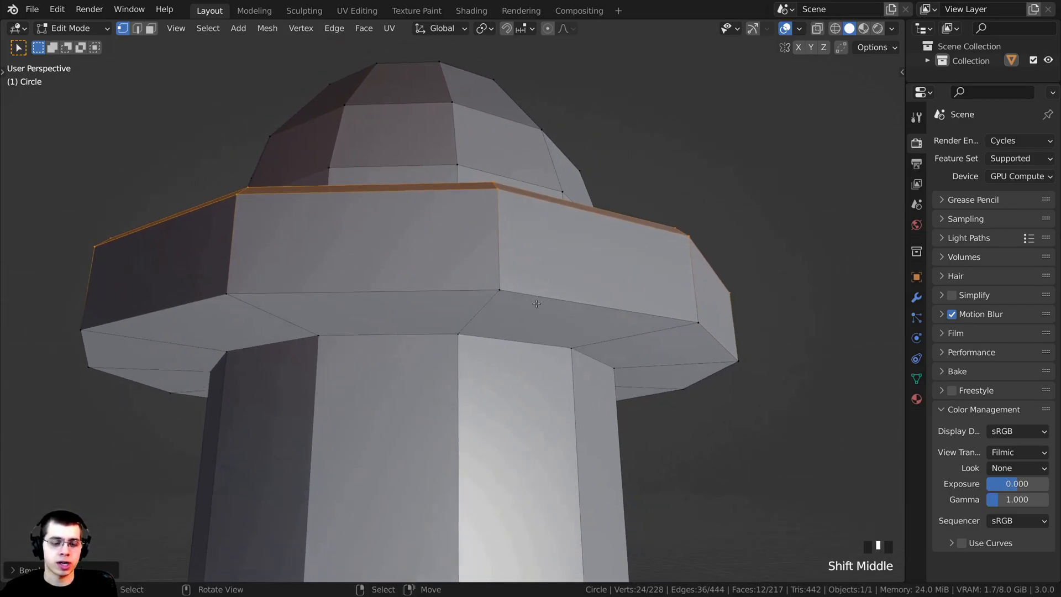
alt+right_click(668, 316)
middle_drag(668, 316, 699, 249)
key(ctrl+b)
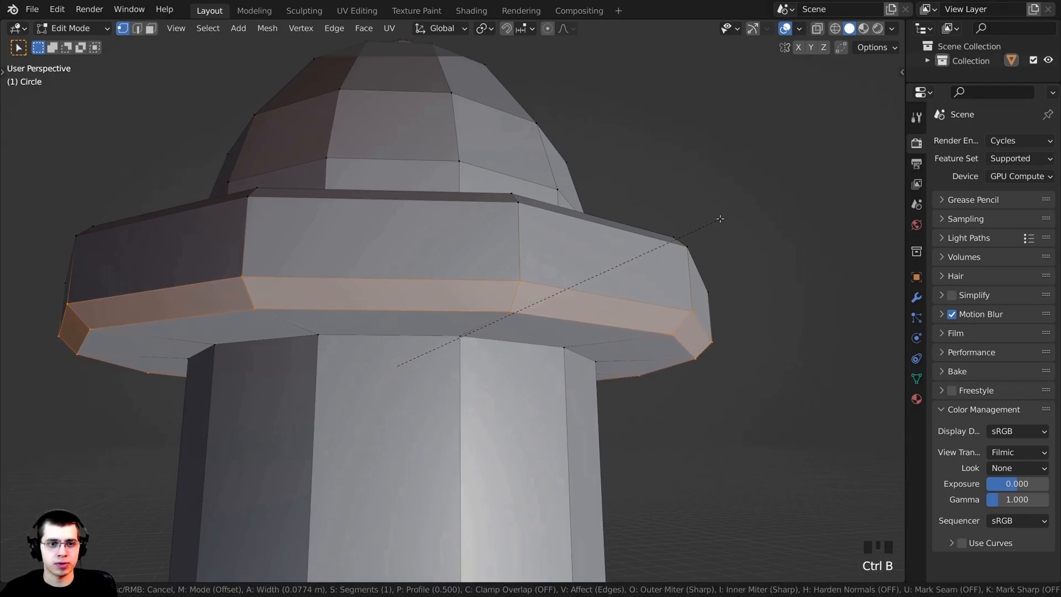
click(719, 217)
Add a horizontal loop cut around the hydrant's body and slide it down to the lower part.
scroll(635, 230, down, 5)
shift+middle_drag(469, 238, 475, 503)
scroll(475, 503, up, 2)
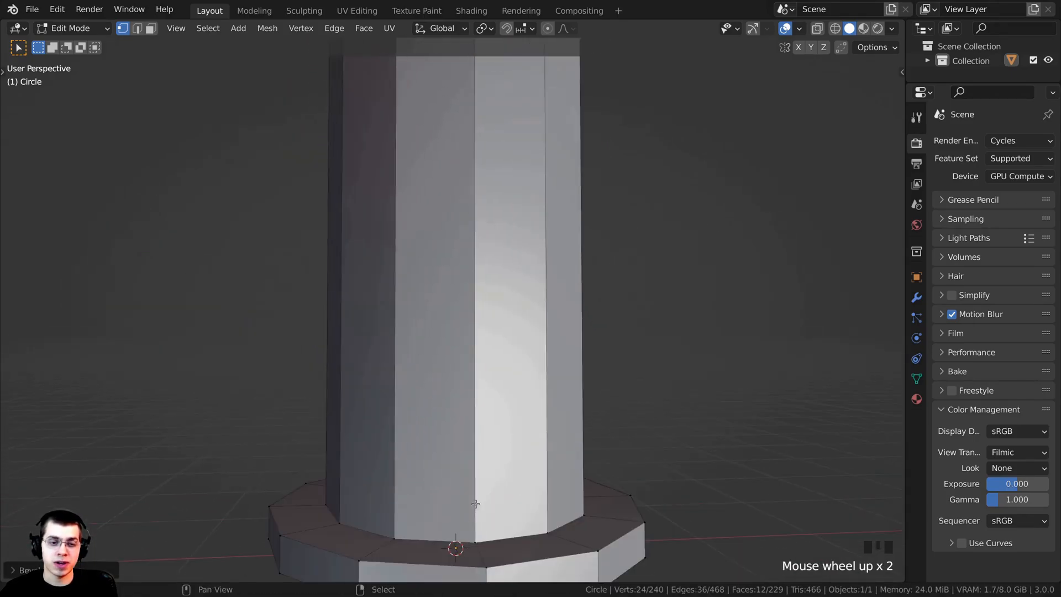
scroll(496, 308, down, 2)
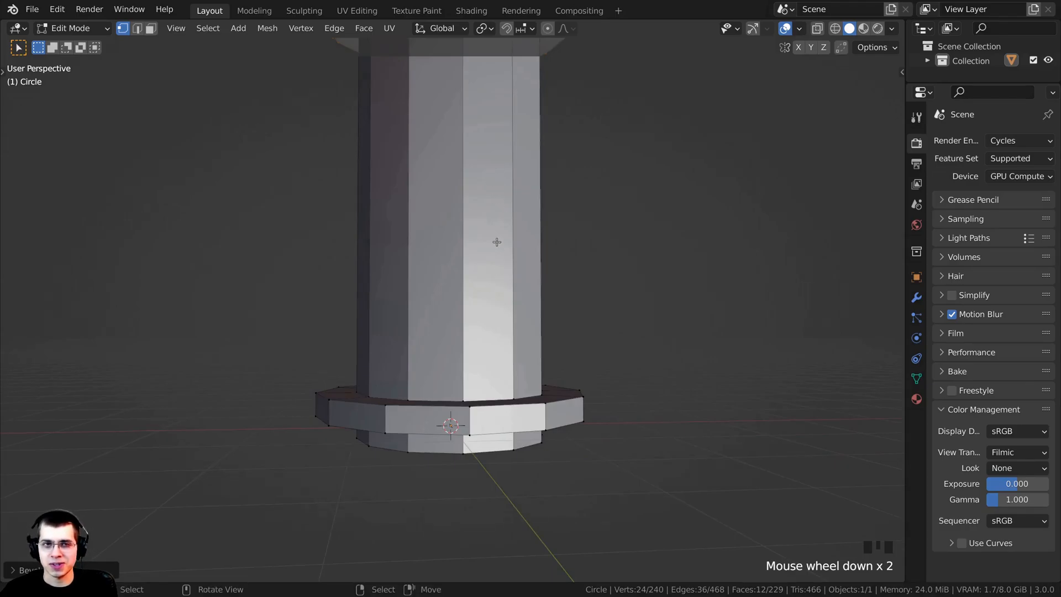
scroll(500, 303, down, 1)
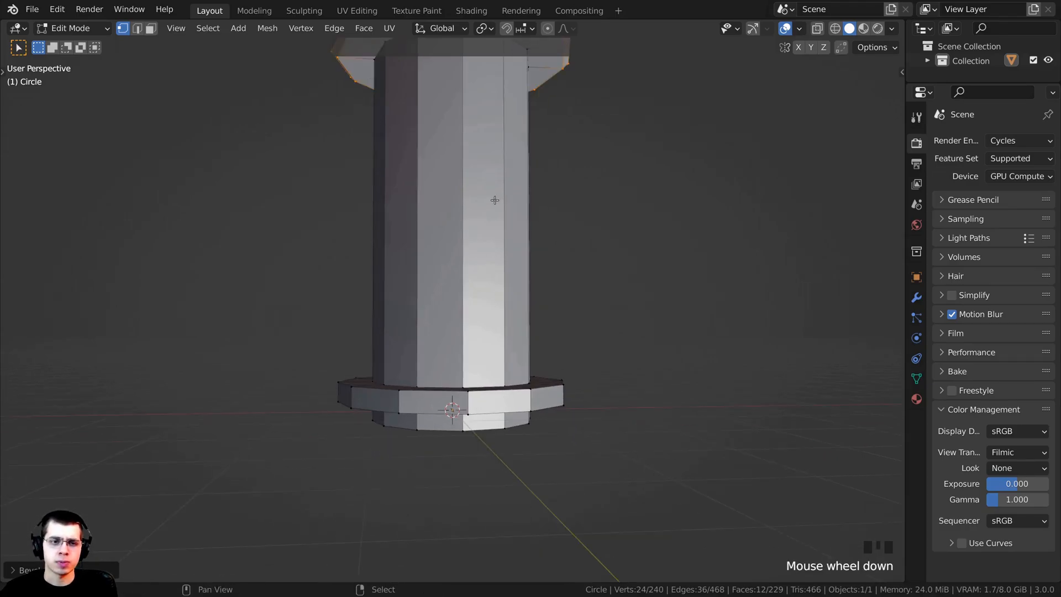
key(ctrl+r)
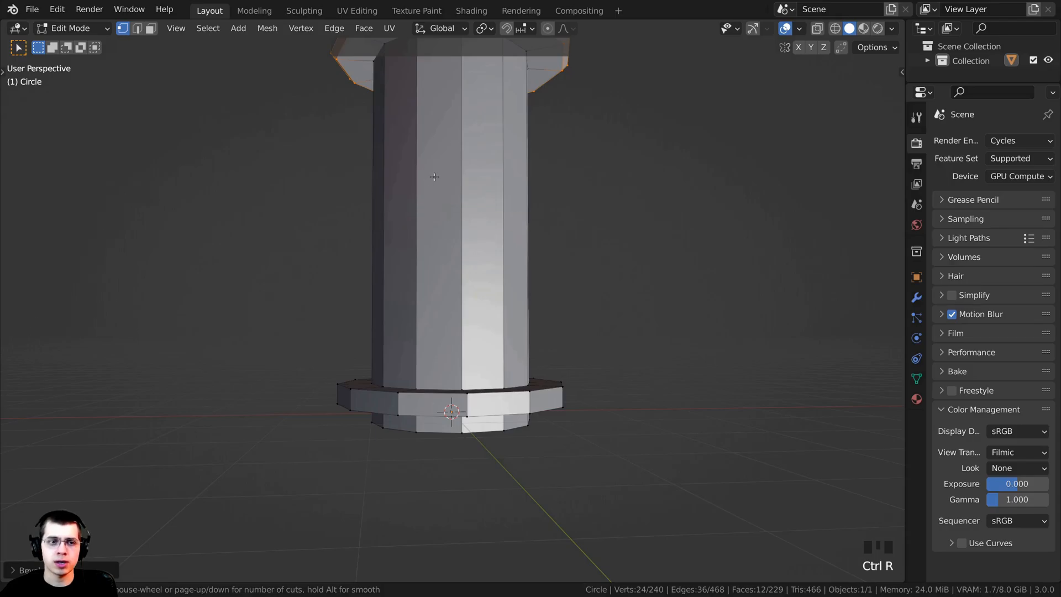
click(471, 179)
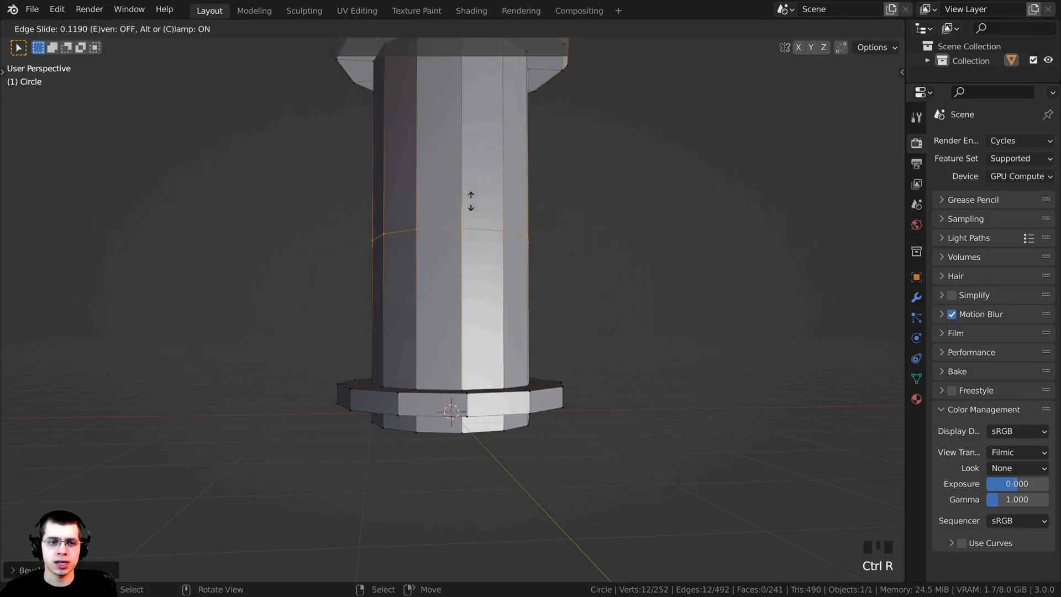
click(471, 251)
Add a second loop cut below the first one and slide it up close to it to form a thin band.
middle_drag(473, 244, 514, 309)
scroll(516, 315, up, 4)
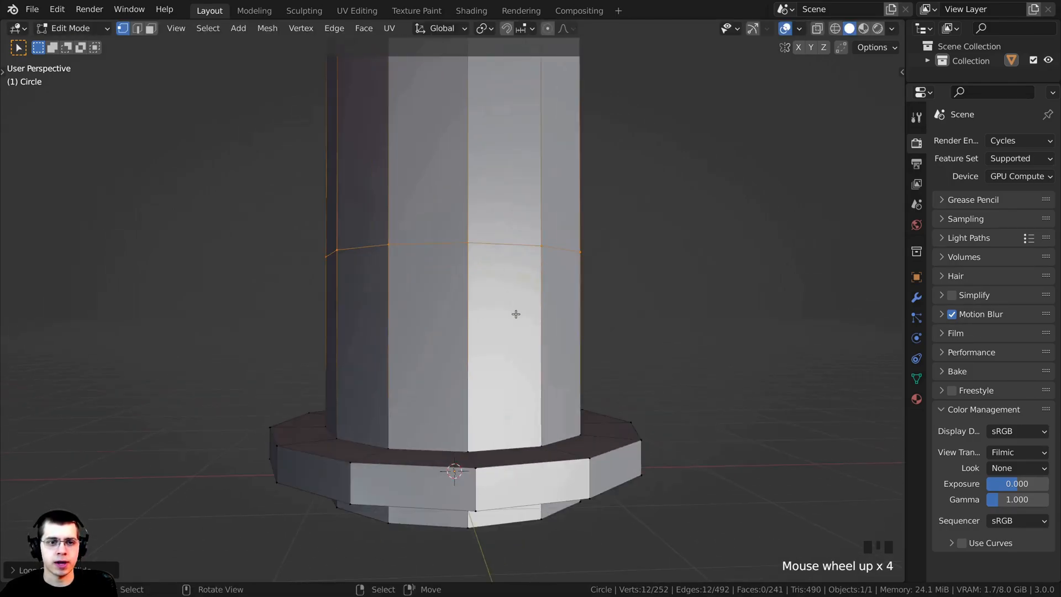
key(ctrl+r)
click(469, 369)
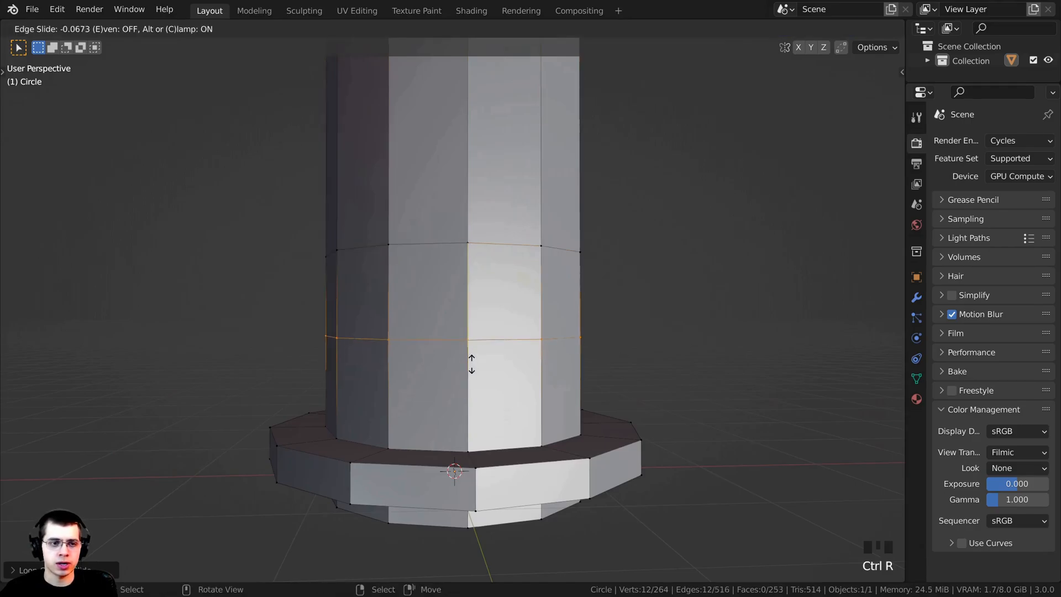
click(476, 278)
scroll(479, 303, up, 2)
In face select mode, select the thin face loop between the two cuts, extrude it in place and scale it outward by about 1.03.
shift+middle_drag(483, 326, 500, 367)
key(3)
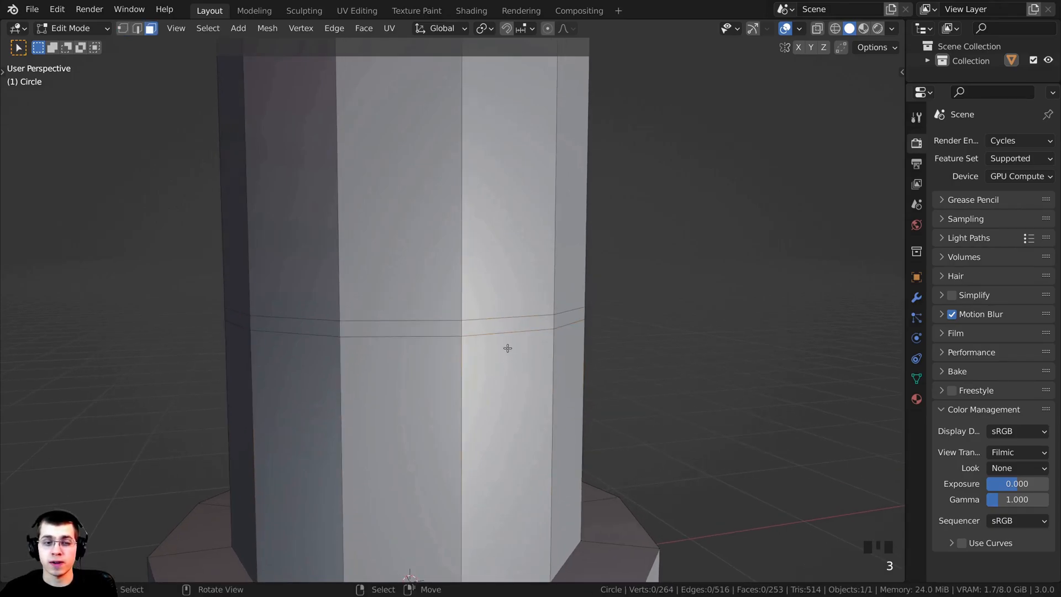
click(157, 31)
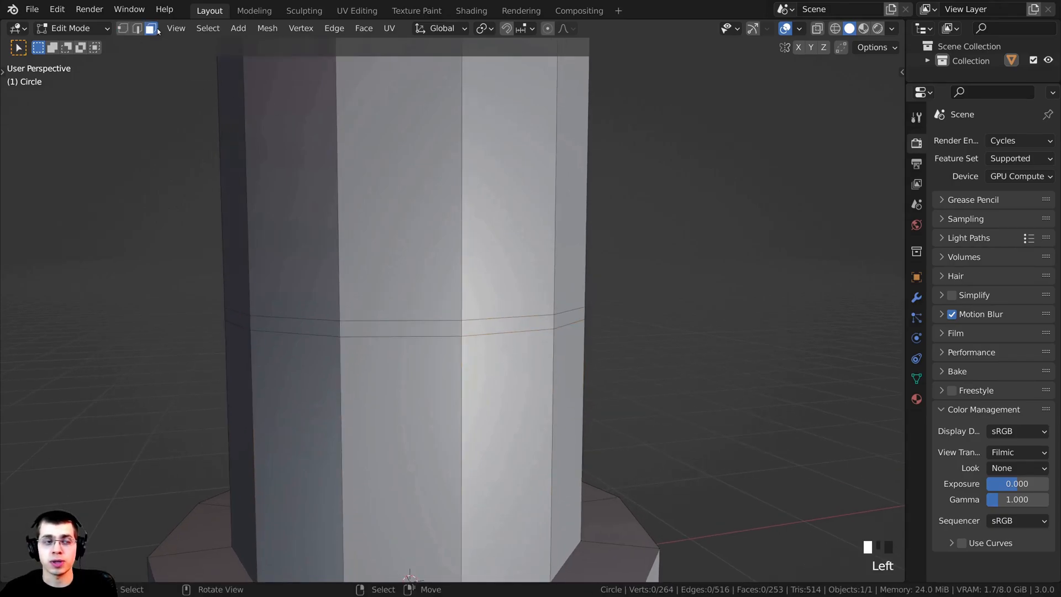
alt+right_click(553, 319)
middle_drag(325, 306, 602, 316)
key(e)
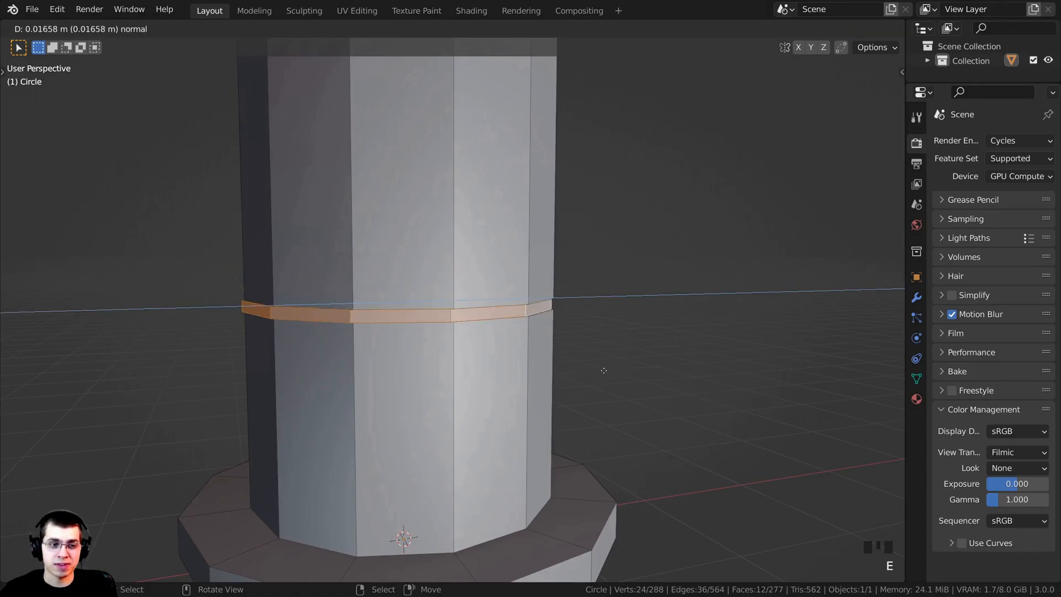
key(s)
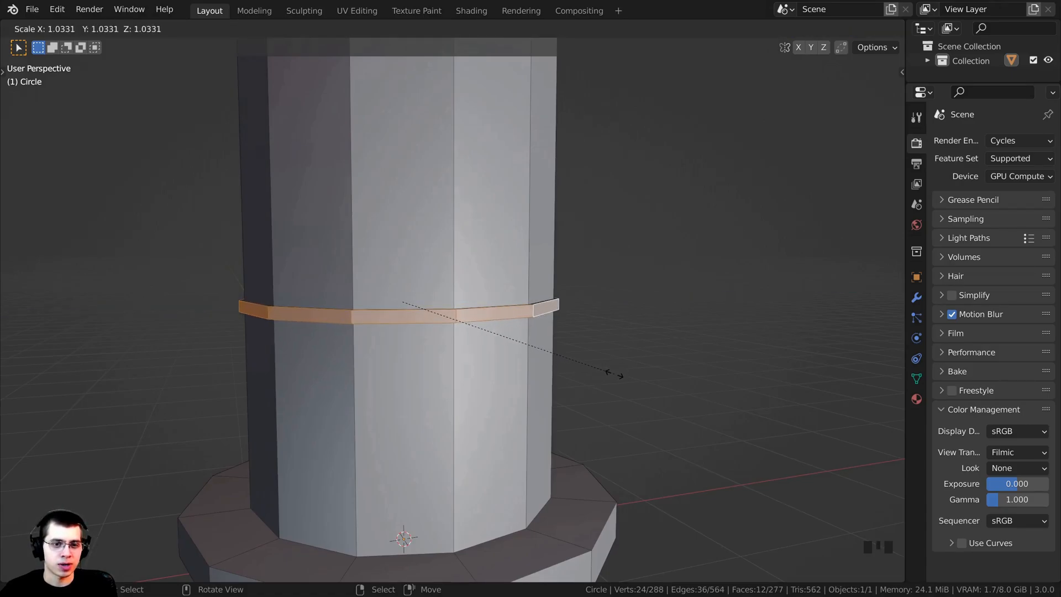
scroll(615, 374, up, 2)
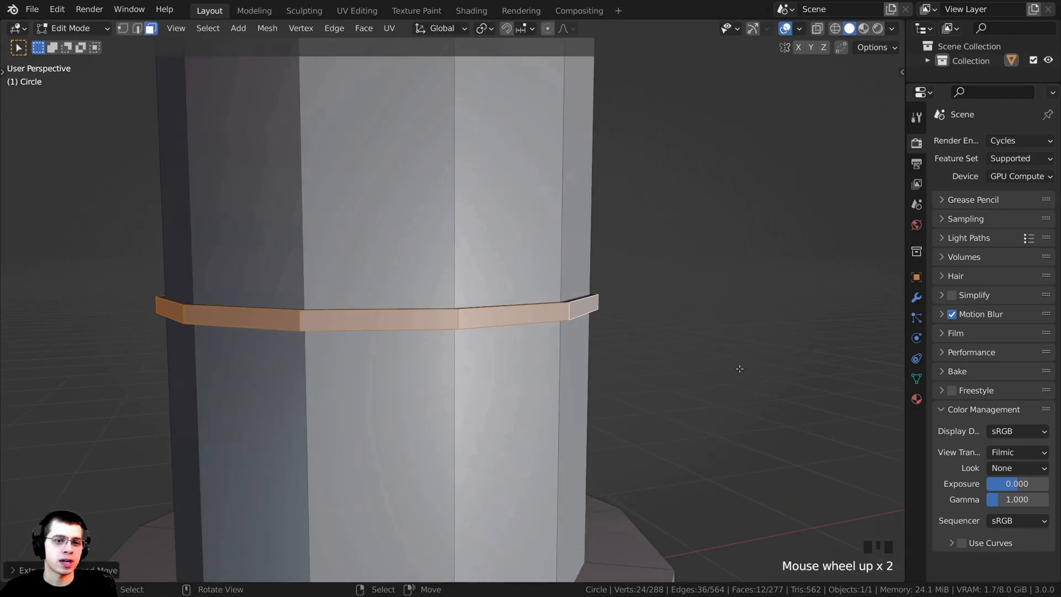
Scale the extruded band along Z to taper its outer edge, and return to Object Mode.
key(s)
key(z)
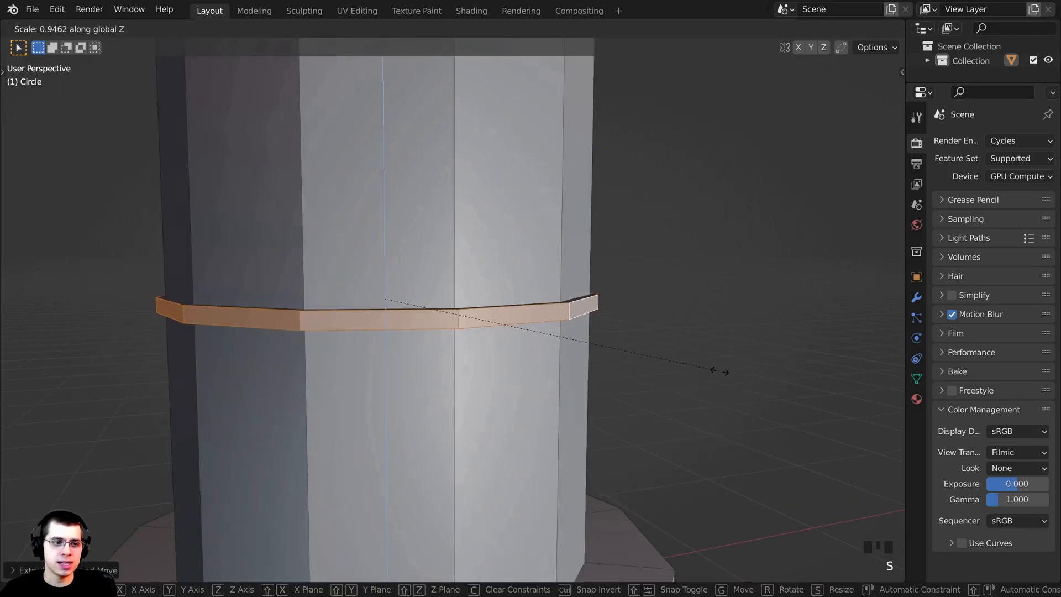
click(530, 346)
key(Tab)
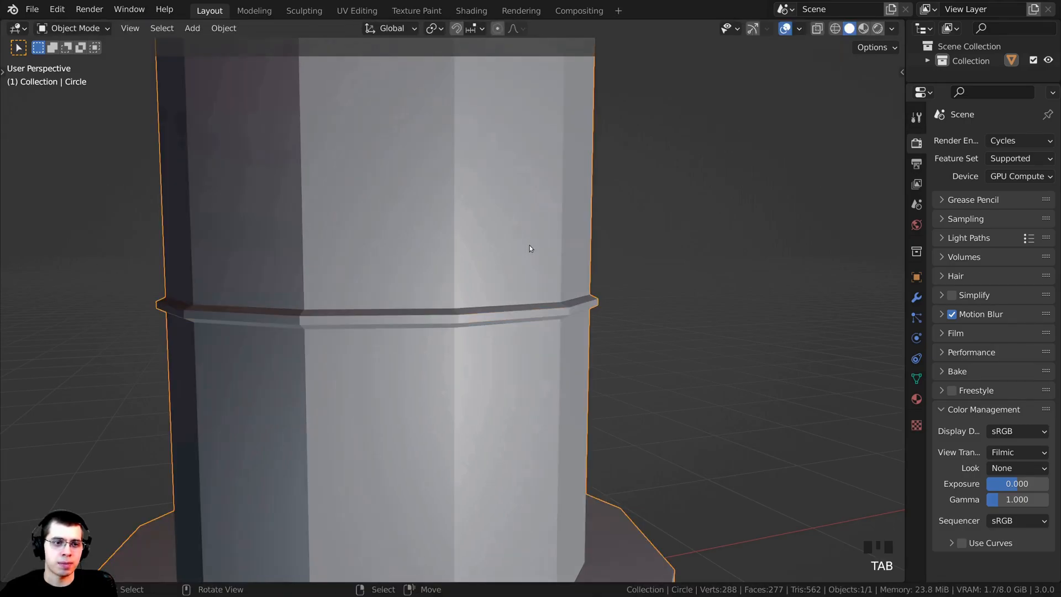
Deselect the hydrant and examine its overall shape with the new band from several angles.
scroll(529, 248, down, 11)
middle_drag(528, 256, 456, 323)
key(alt+a)
scroll(436, 232, up, 2)
key(Tab)
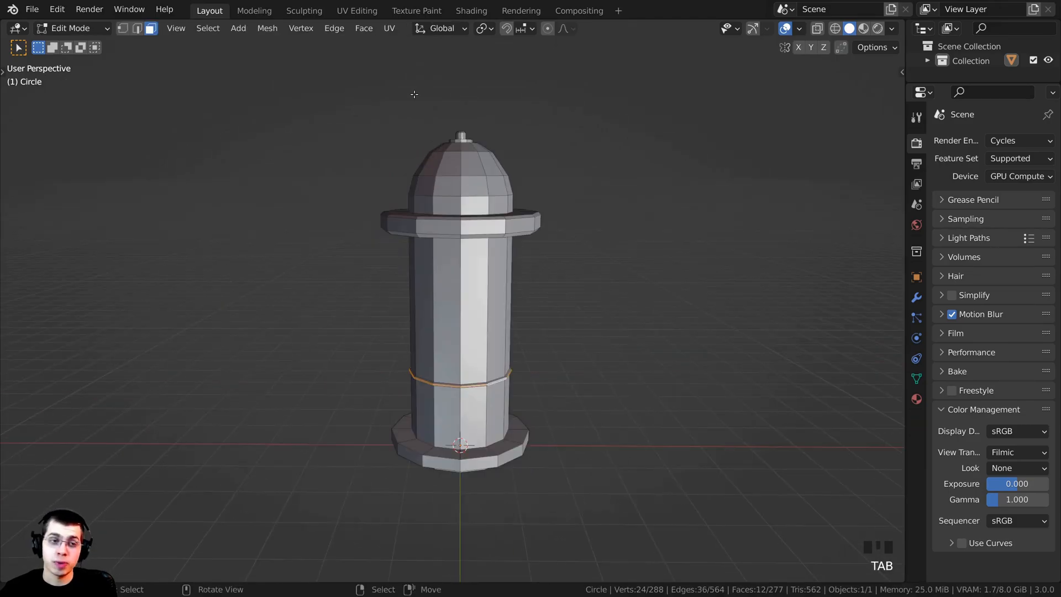
key(Tab)
scroll(465, 295, down, 3)
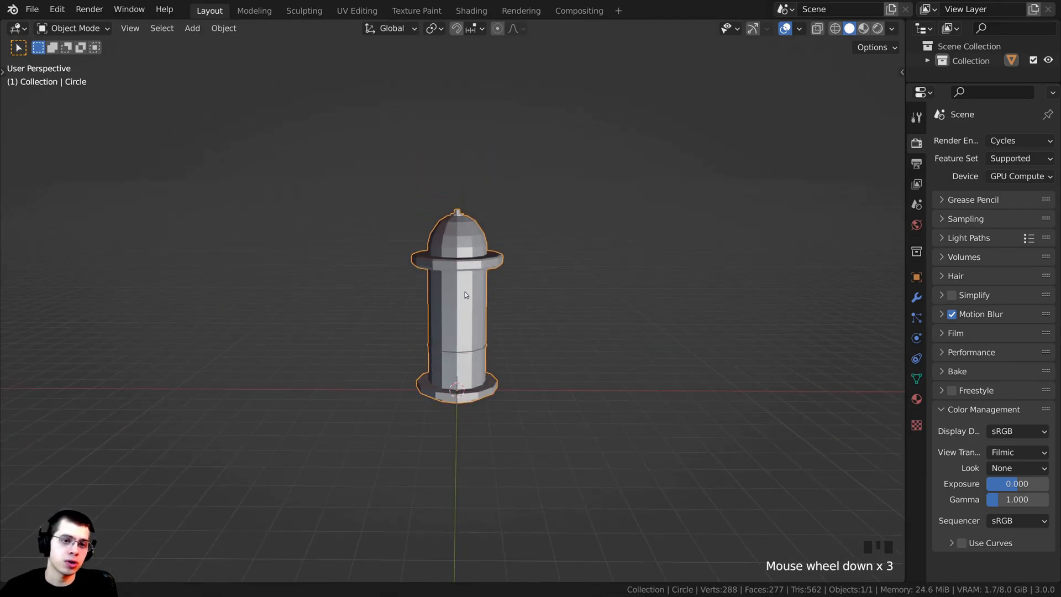
scroll(465, 294, up, 2)
middle_drag(514, 310, 519, 286)
key(alt+a)
scroll(520, 301, up, 1)
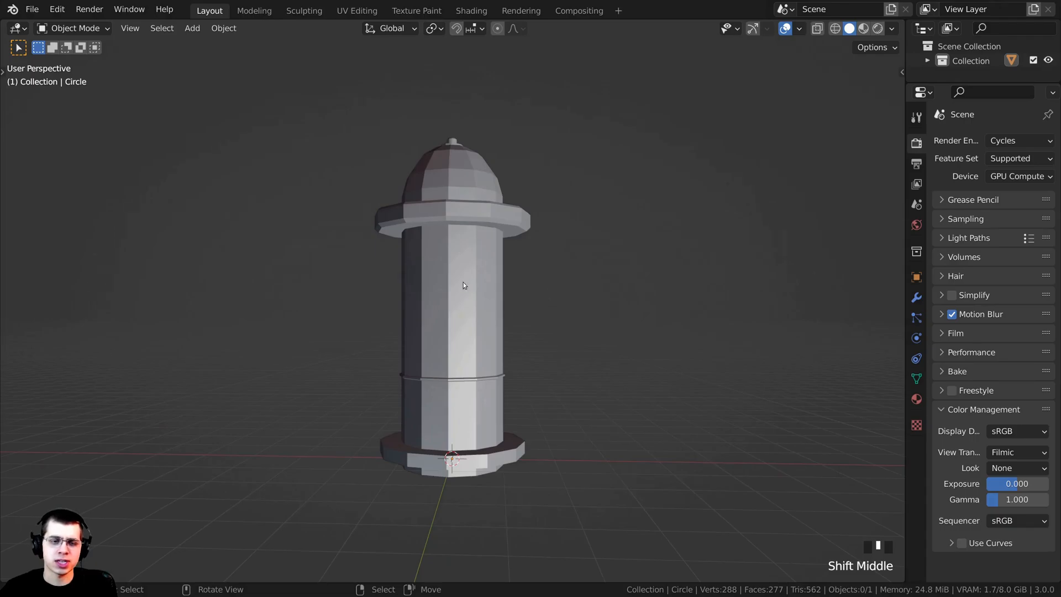
middle_drag(514, 289, 579, 275)
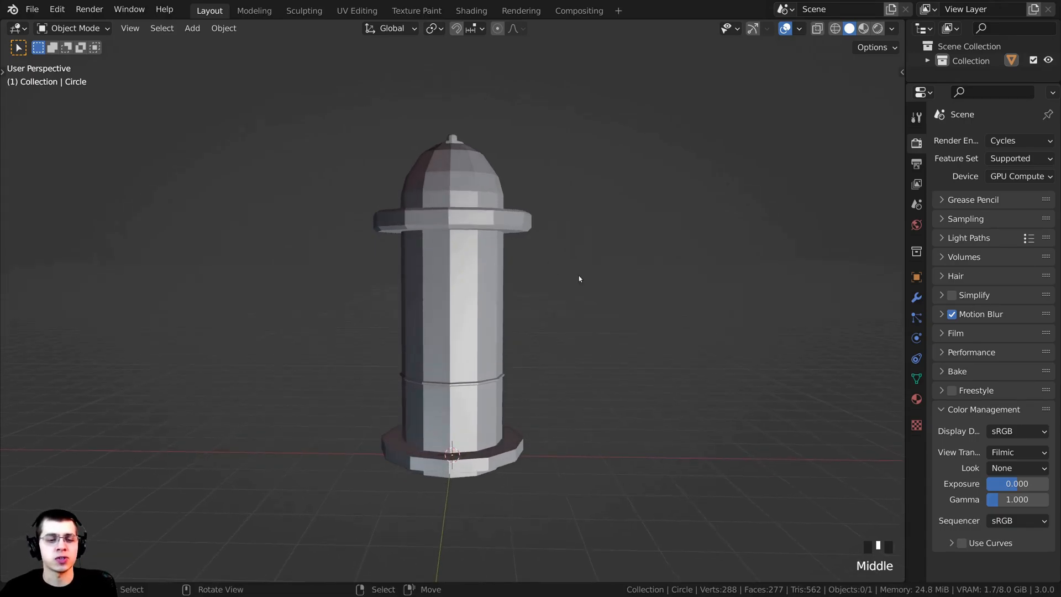
Place the 3D cursor in empty space beside the hydrant and reset it to the world origin.
click(610, 230)
scroll(668, 271, down, 3)
middle_drag(667, 272, 646, 248)
scroll(646, 248, up, 4)
click(663, 139)
scroll(720, 225, down, 5)
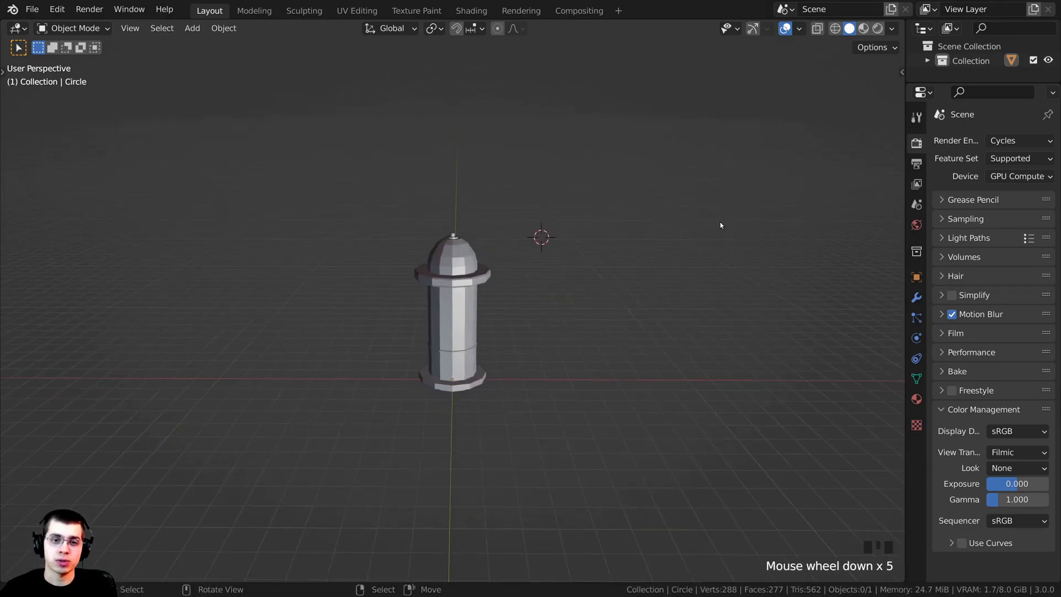
key(shift+c)
Add a mesh circle with 12 vertices and a 1 m radius at the world origin.
key(shift+a)
mouse_move(514, 173)
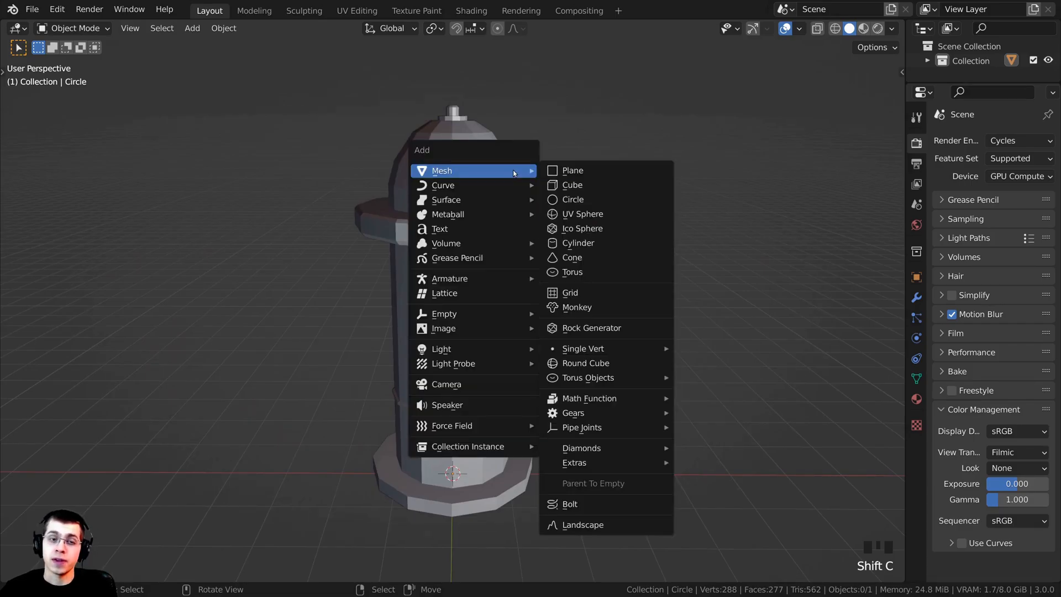
click(604, 200)
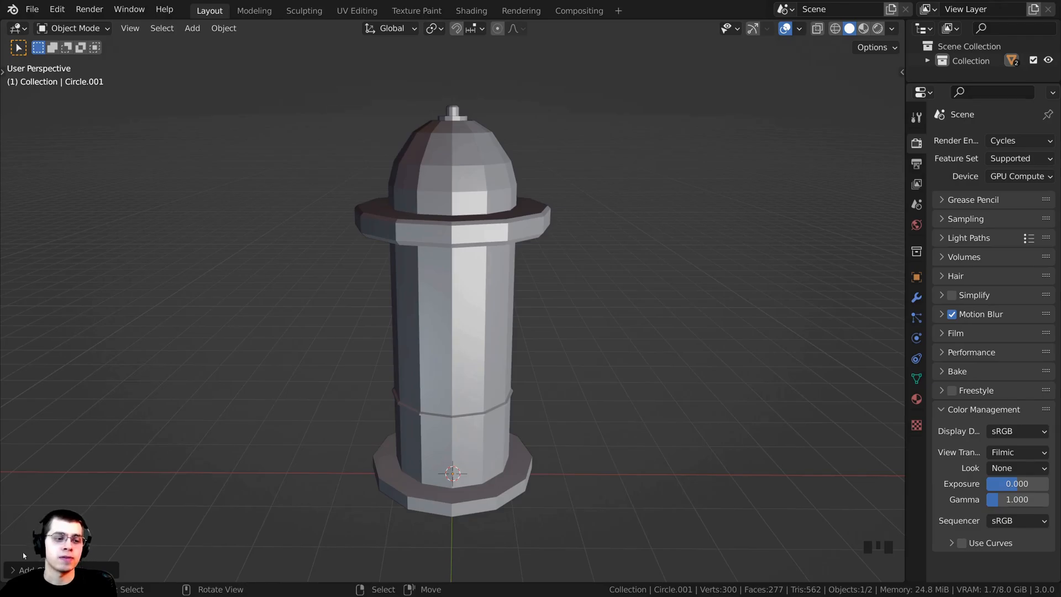
click(25, 569)
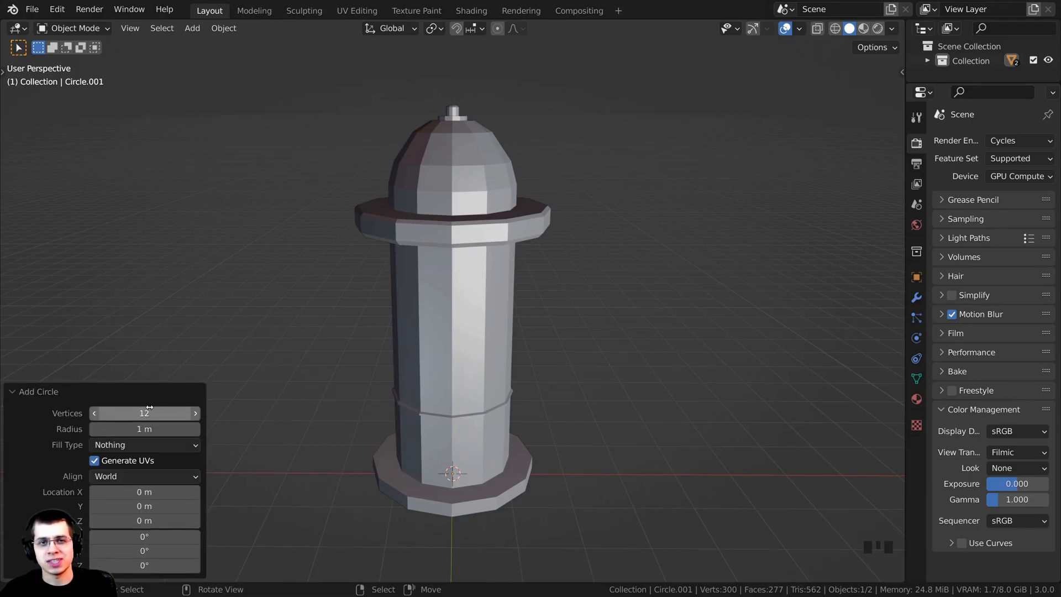
click(46, 397)
Move the new circle up along Z into the upper half of the hydrant's body.
scroll(452, 429, down, 2)
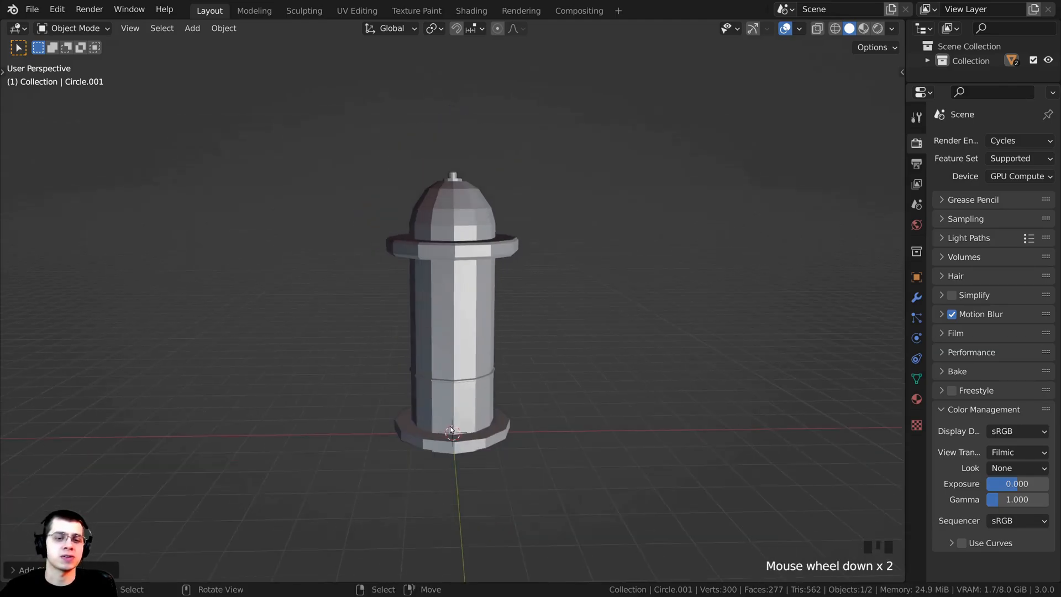
shift+middle_drag(451, 429, 451, 416)
key(g)
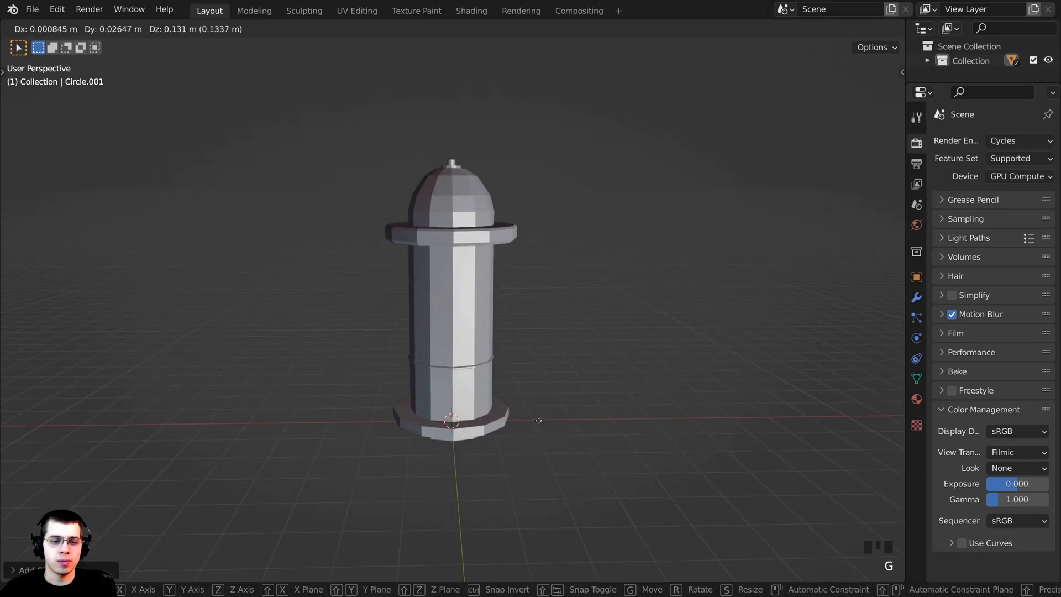
key(z)
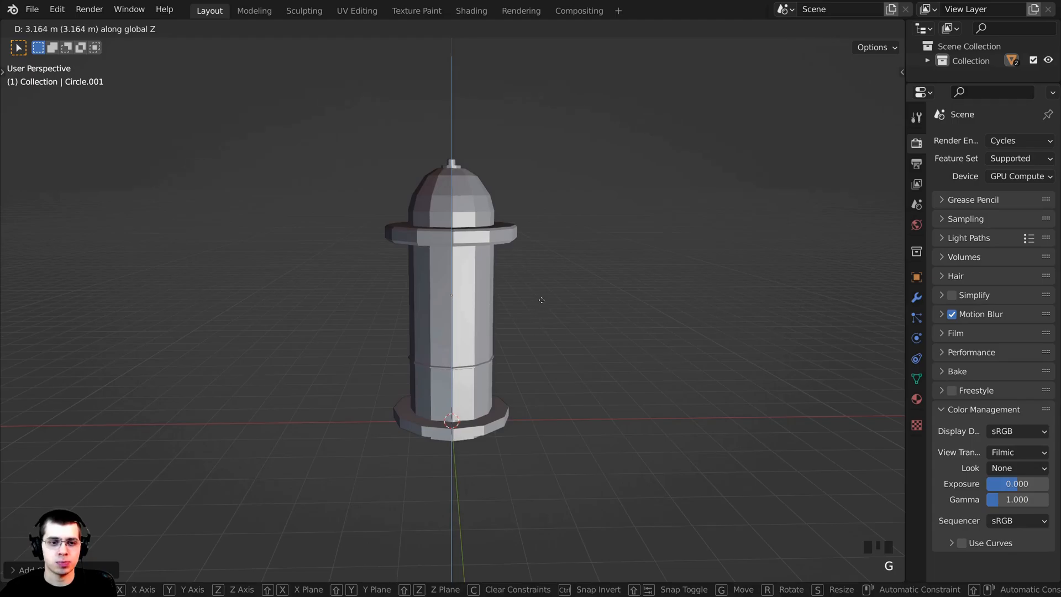
click(544, 288)
Check the circle's origin point inside the body from several angles and enter Edit Mode on the circle.
middle_drag(505, 372, 508, 362)
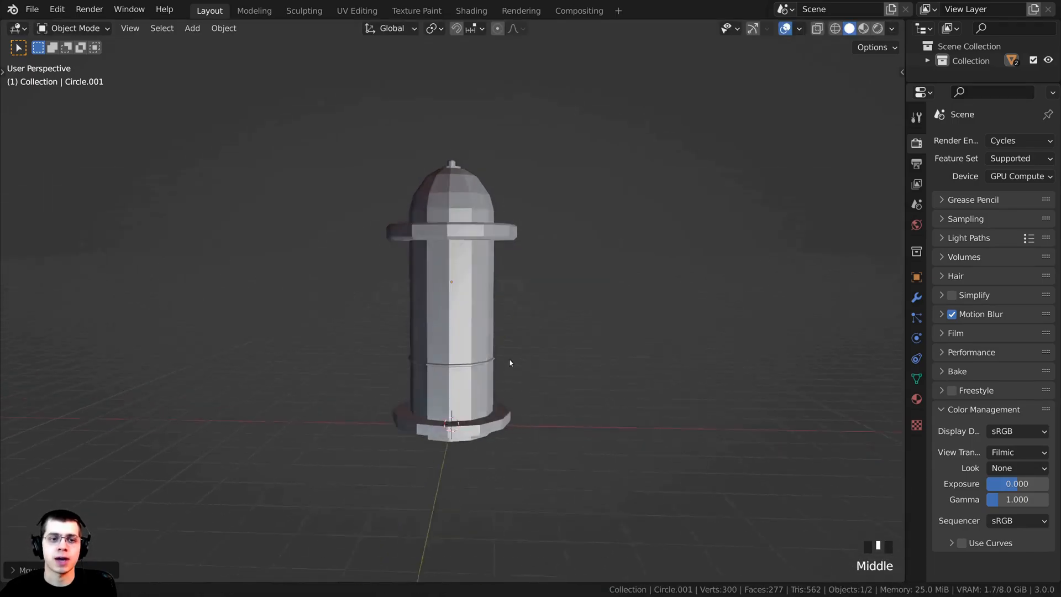
scroll(442, 263, up, 4)
middle_drag(469, 280, 459, 281)
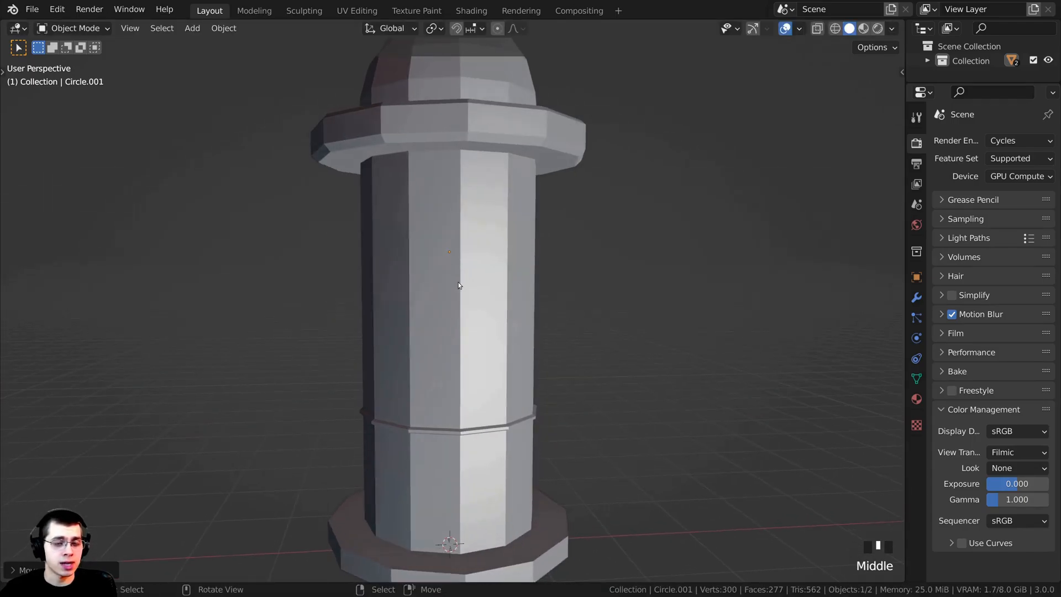
middle_drag(657, 194, 268, 249)
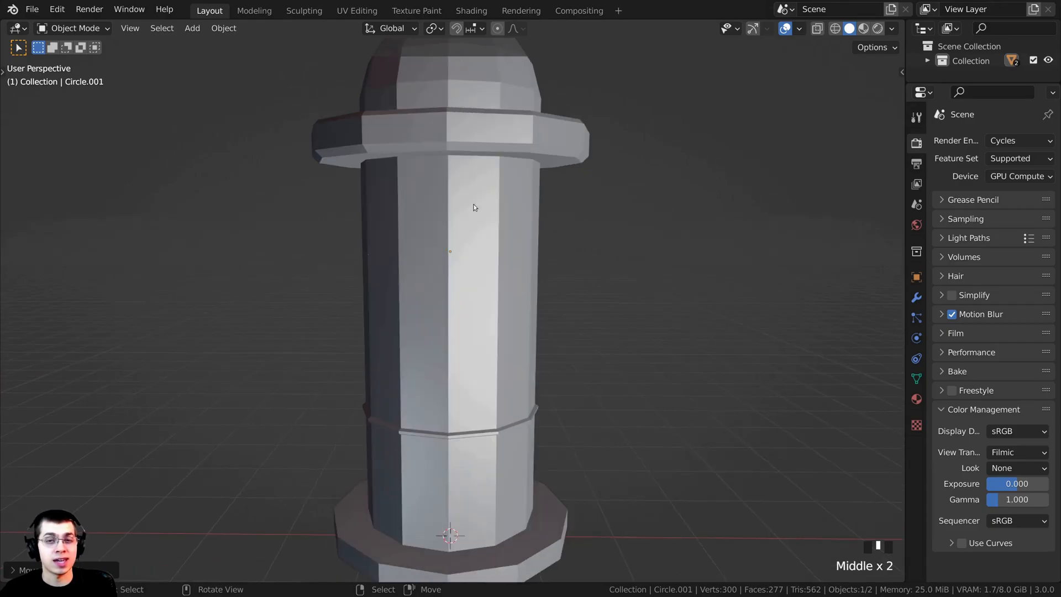
scroll(267, 248, up, 1)
scroll(298, 252, down, 1)
middle_drag(348, 263, 388, 189)
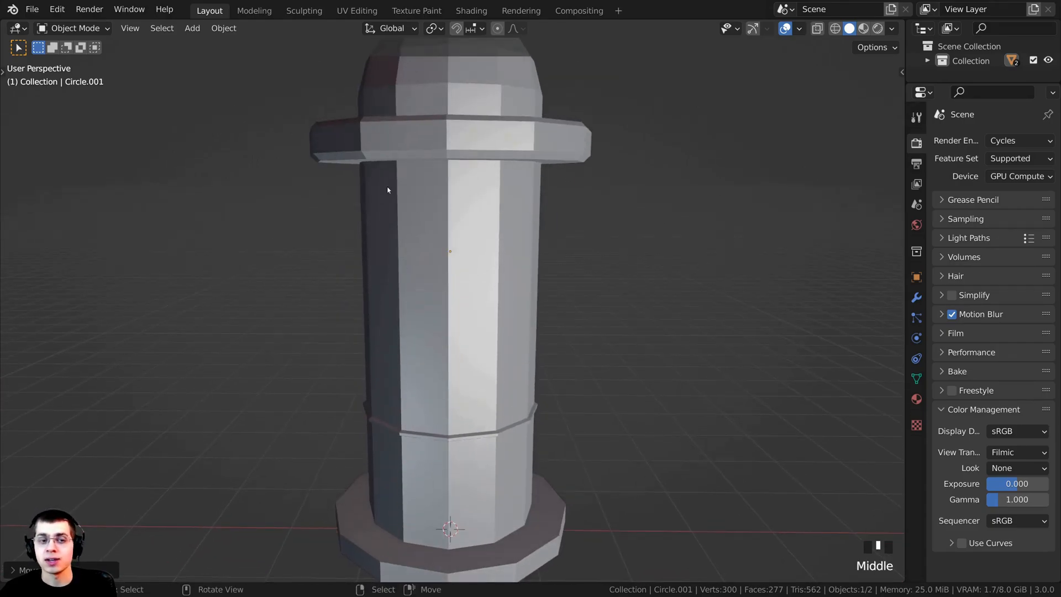
key(Tab)
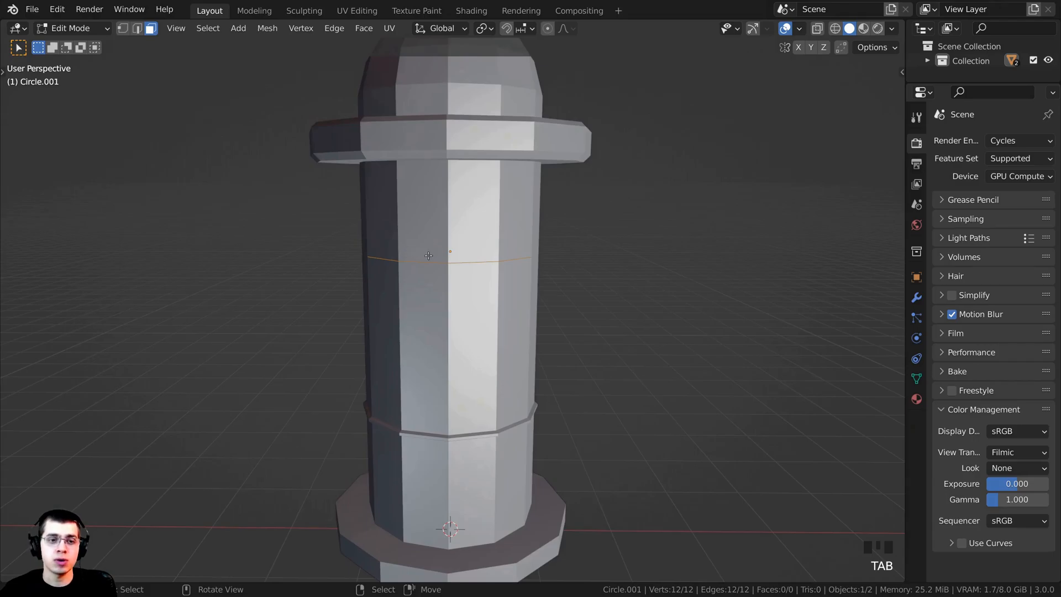
key(g)
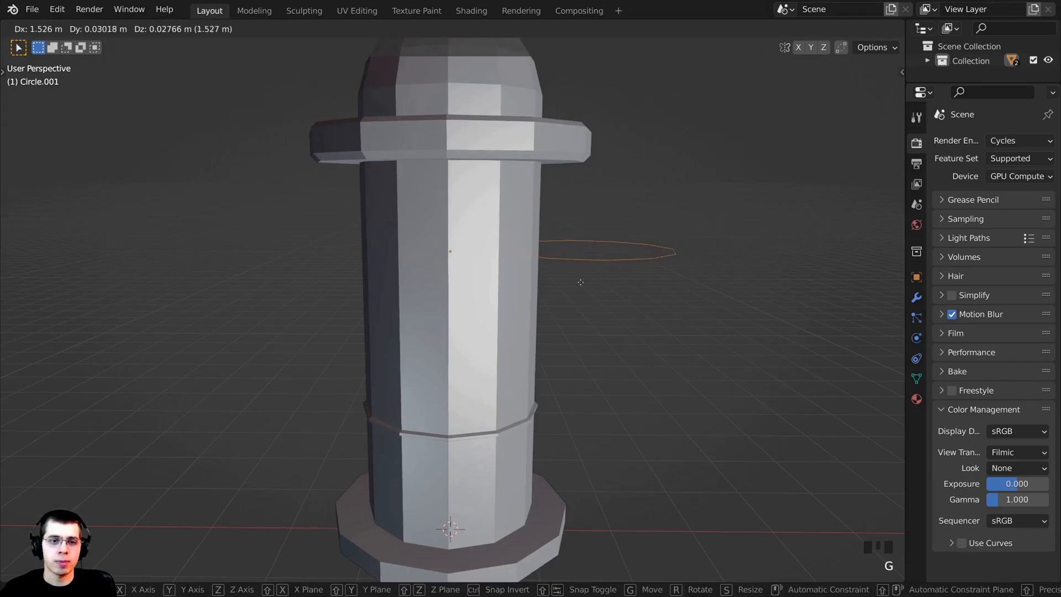
right_click(425, 240)
key(g)
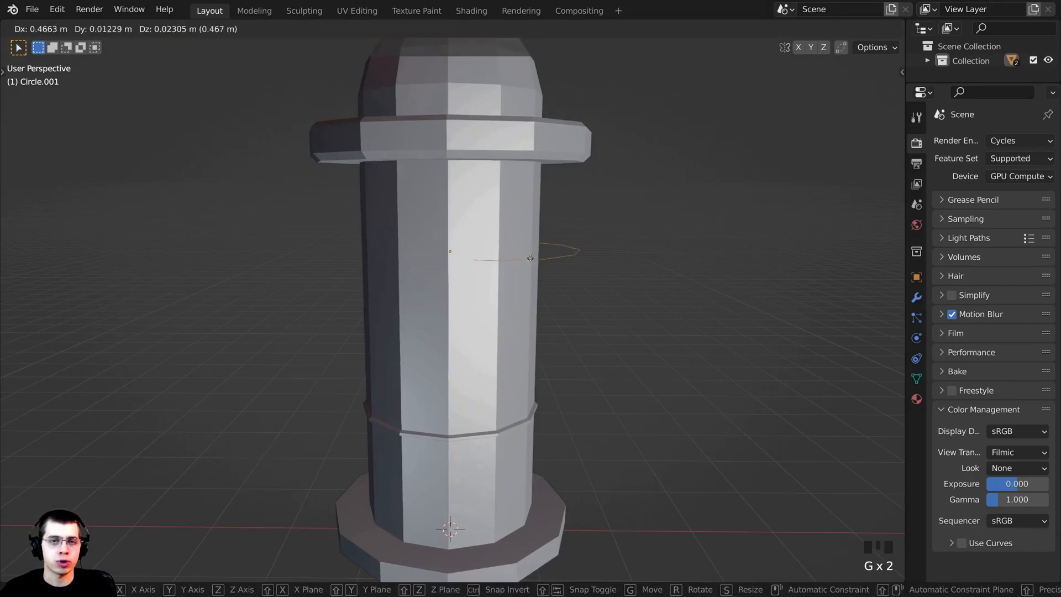
right_click(542, 258)
key(Tab)
key(g)
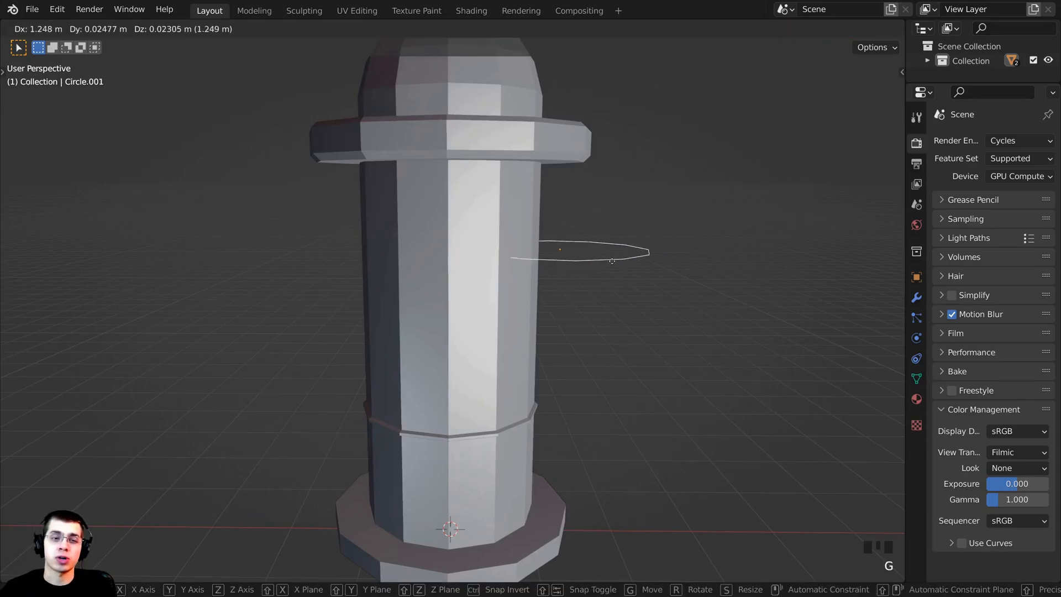
right_click(694, 259)
key(Tab)
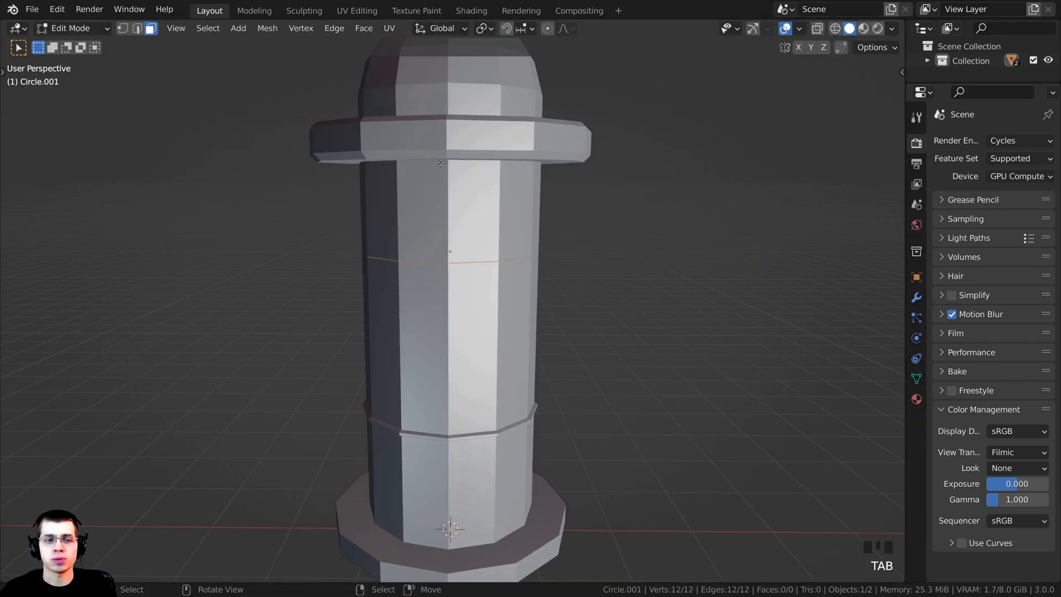
Move the circle's vertices out along the global X axis beside the hydrant body and scale them down slightly.
key(g)
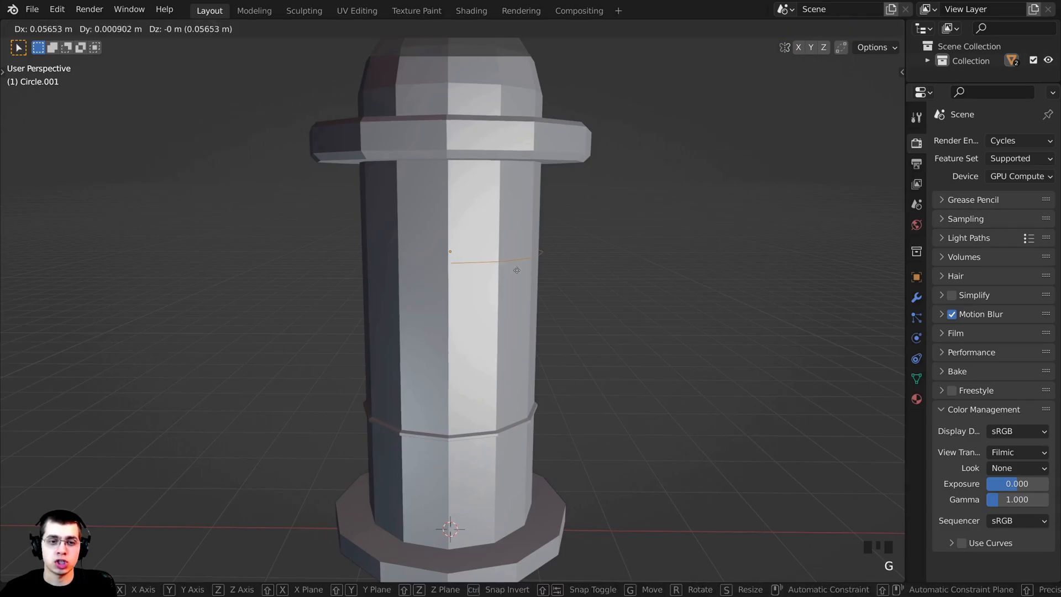
key(x)
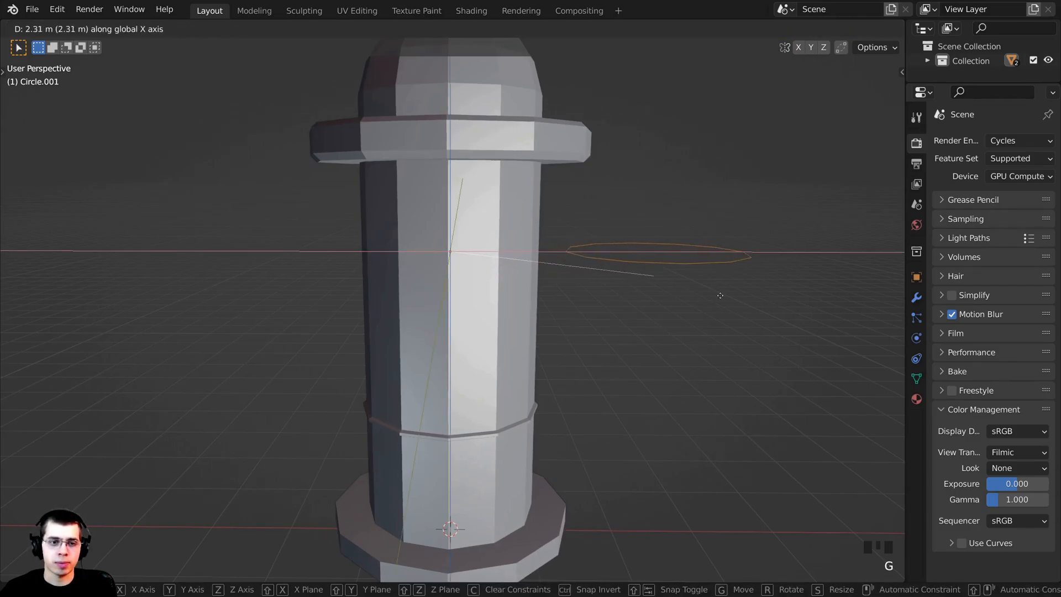
click(693, 316)
middle_drag(693, 316, 646, 326)
key(s)
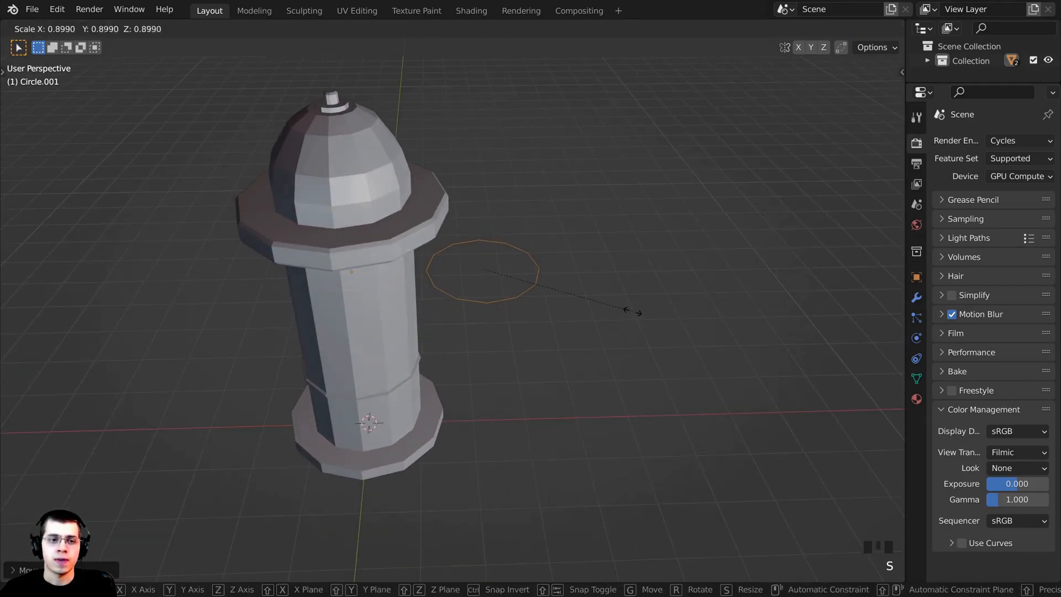
click(568, 300)
Rotate the circle 90° about the global Y axis so it stands upright facing outward.
scroll(604, 165, up, 2)
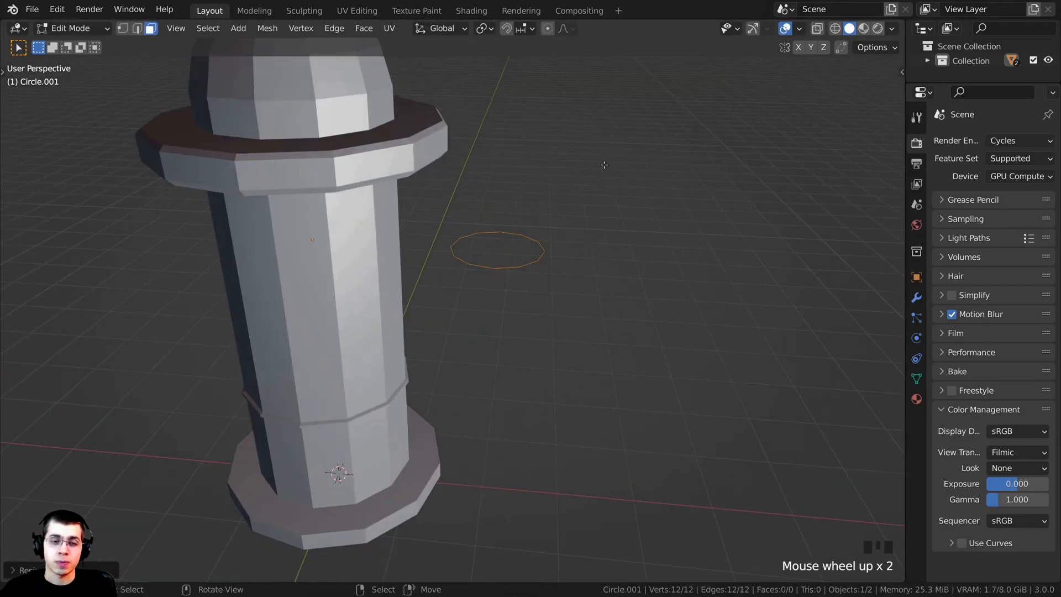
key(r)
key(x)
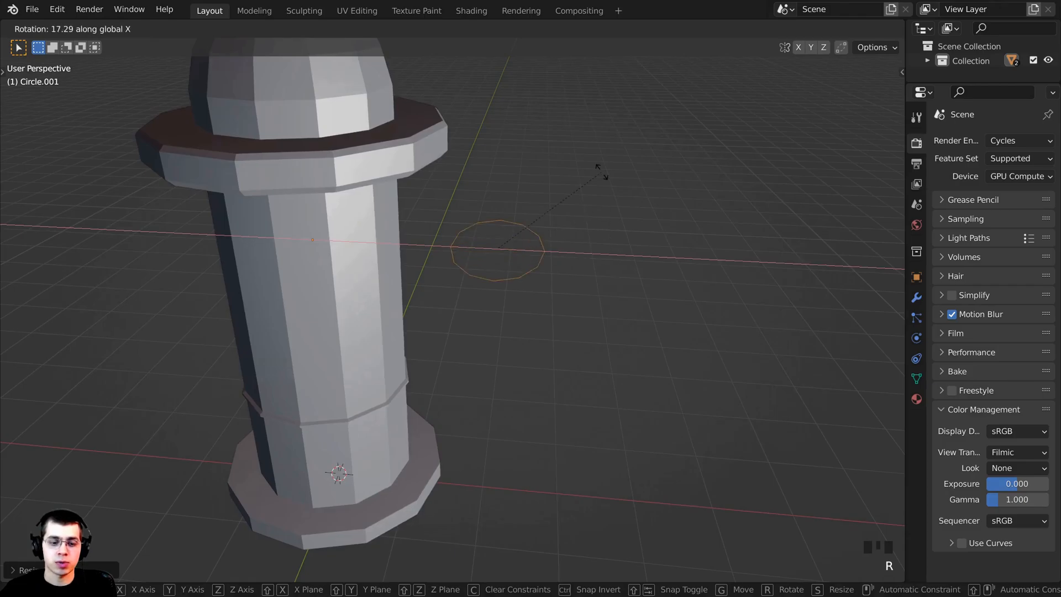
key(y)
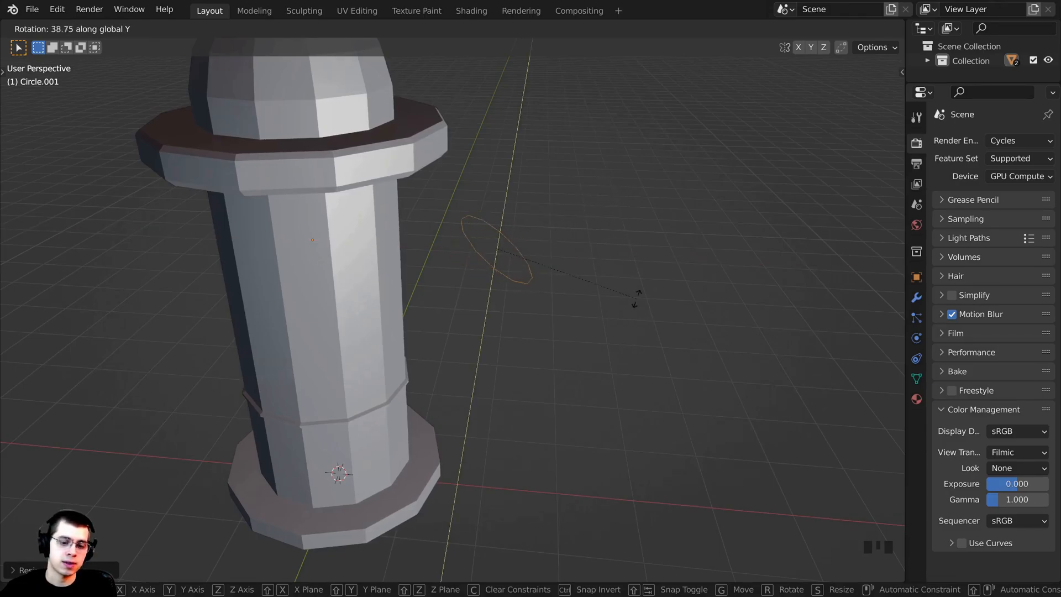
text(0)
key(Return)
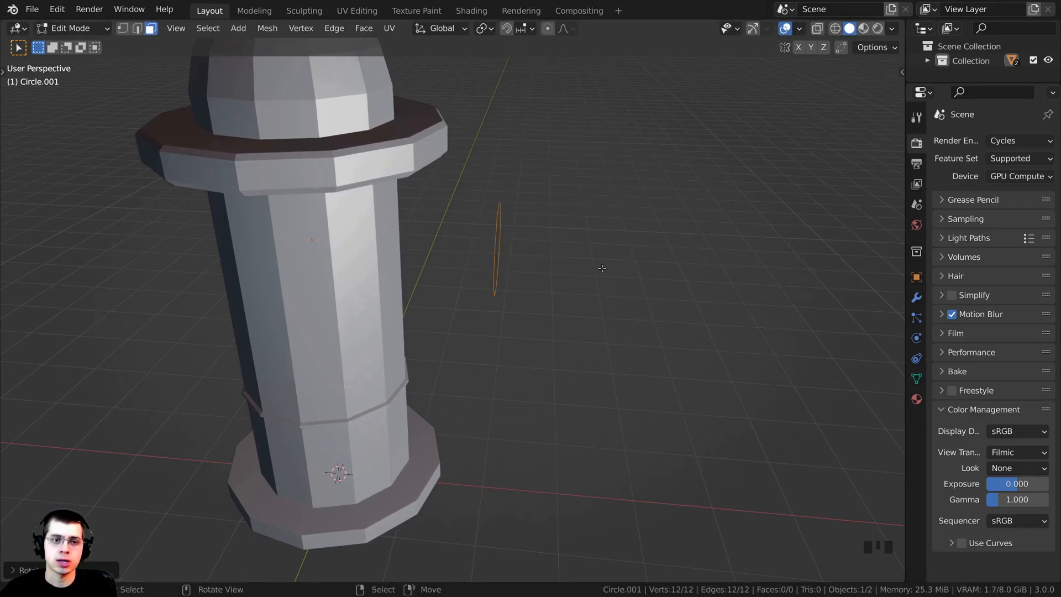
In front view, scale the upright circle down a little more and move it along X to just inside the body's side wall.
middle_drag(627, 257, 522, 312)
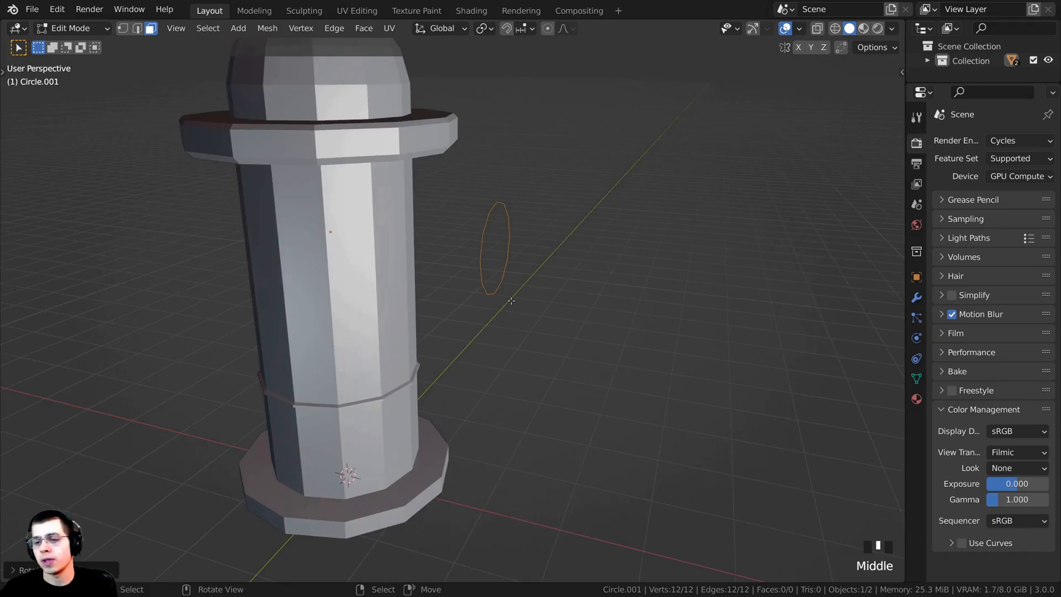
key(KP_1)
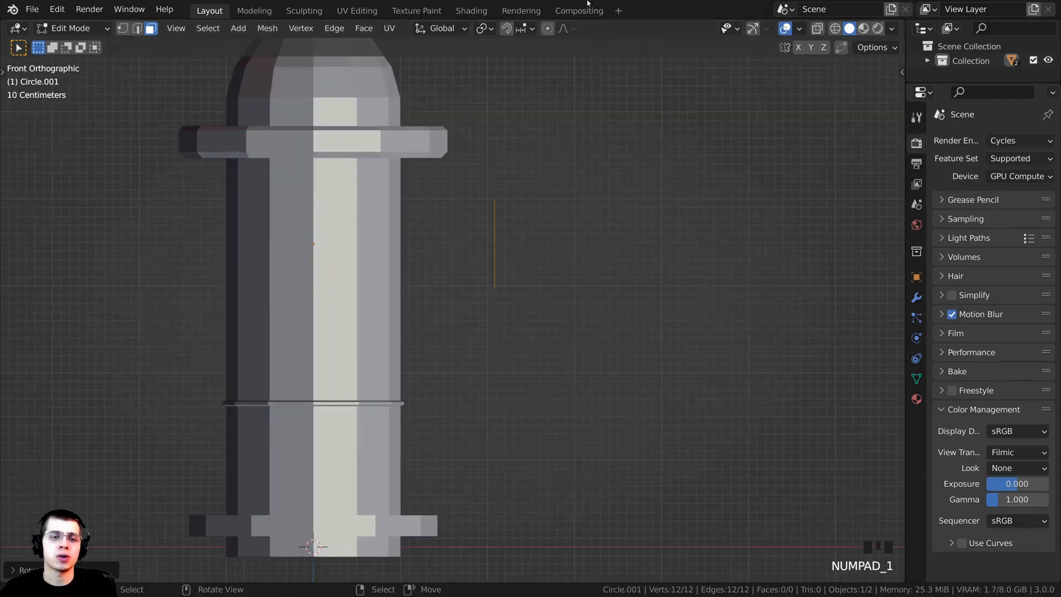
shift+middle_drag(567, 264, 641, 269)
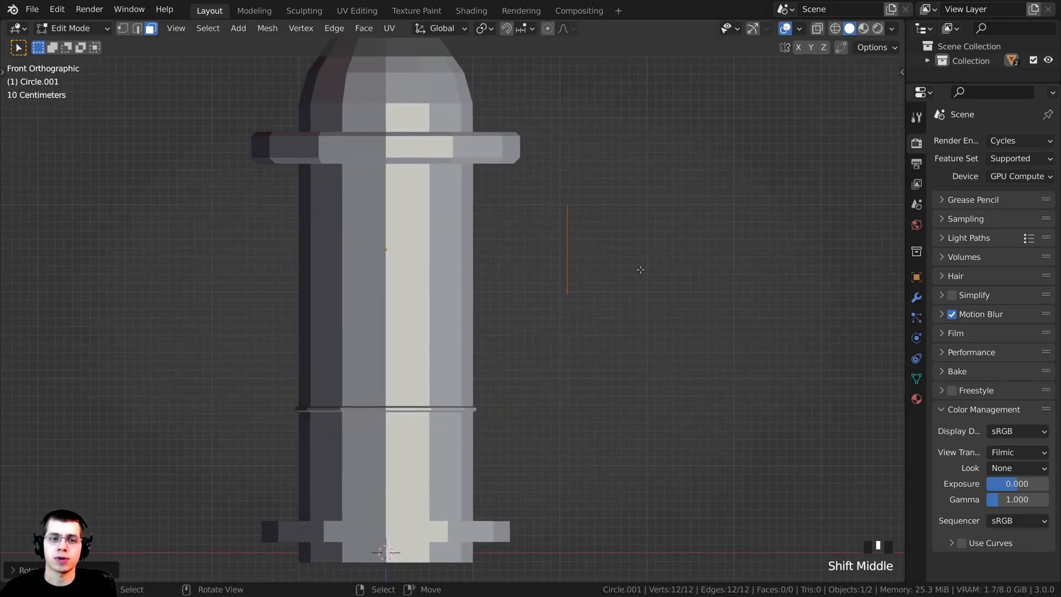
key(s)
click(612, 277)
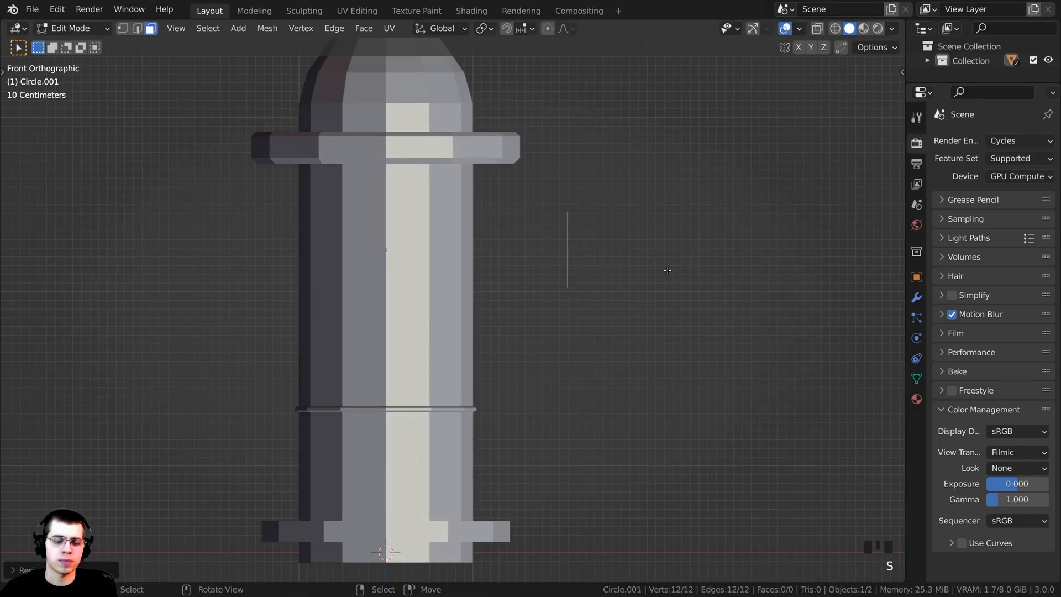
key(g)
key(x)
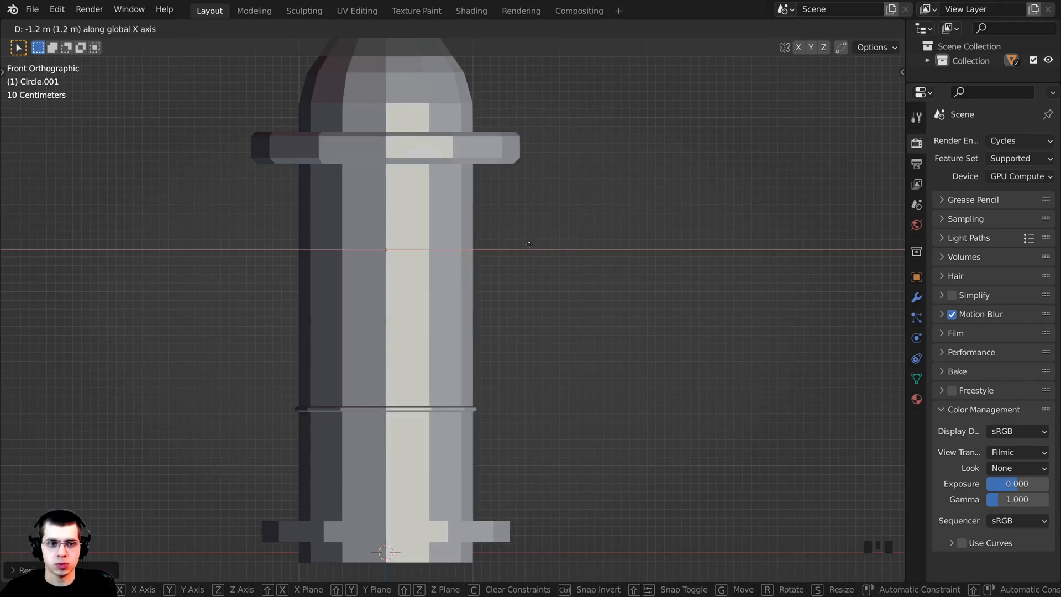
click(438, 242)
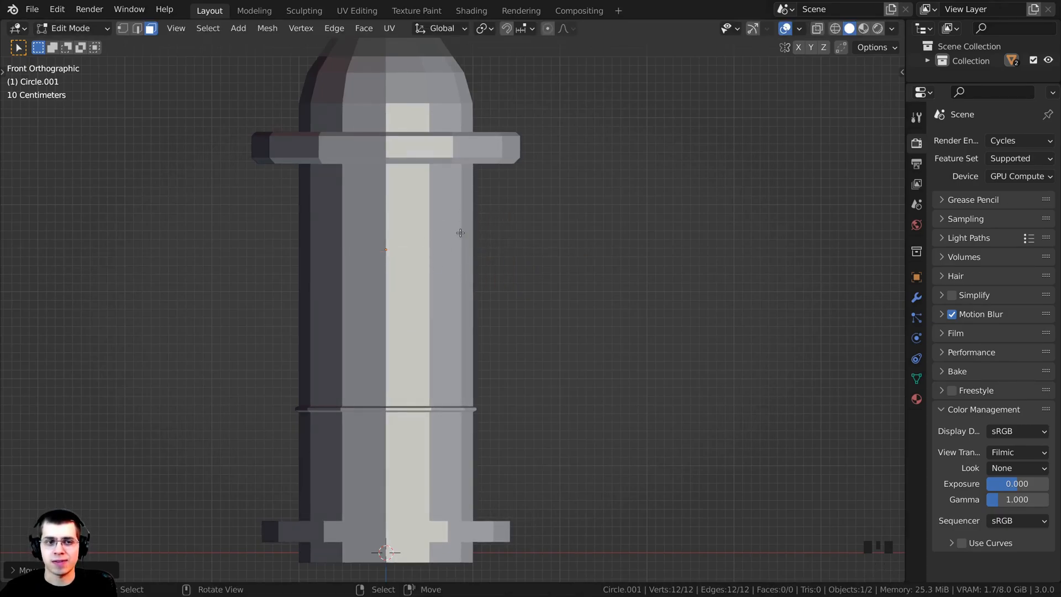
Extrude the circle outward along X into a short side outlet and taper its outer end by scaling to about 0.66.
key(1)
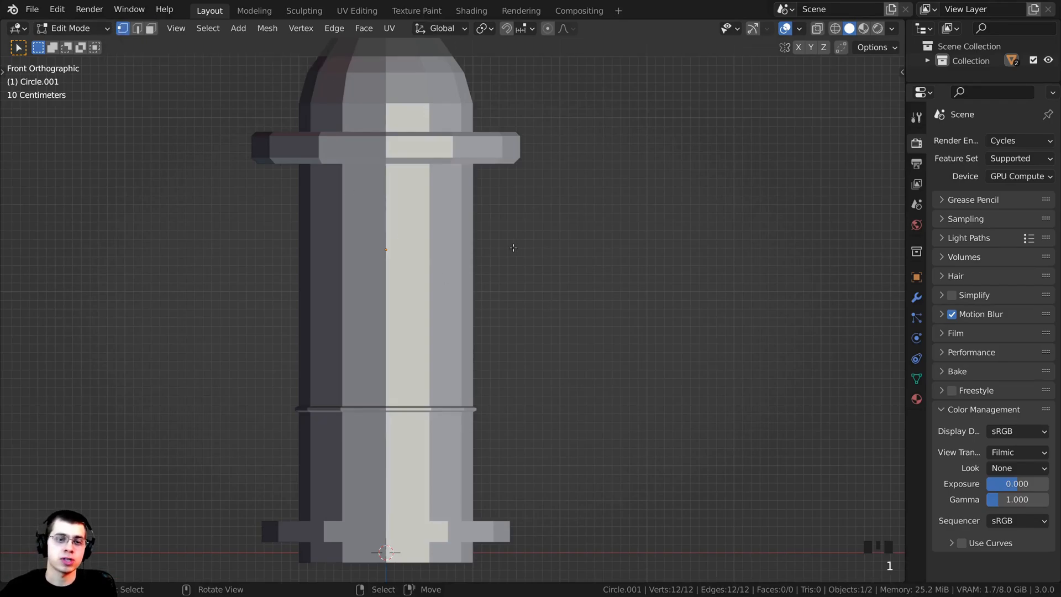
key(e)
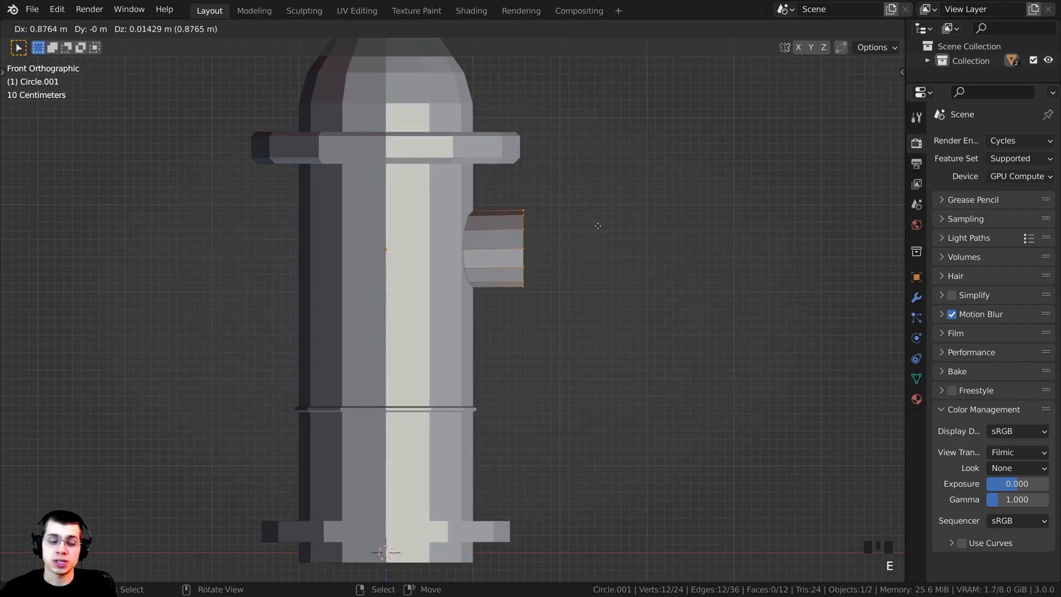
key(x)
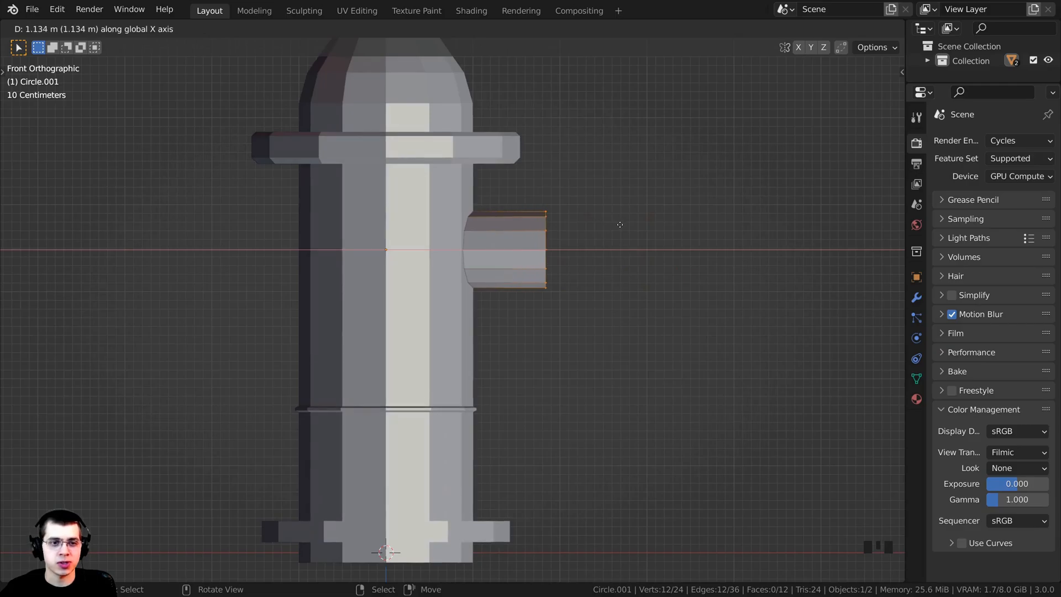
click(602, 226)
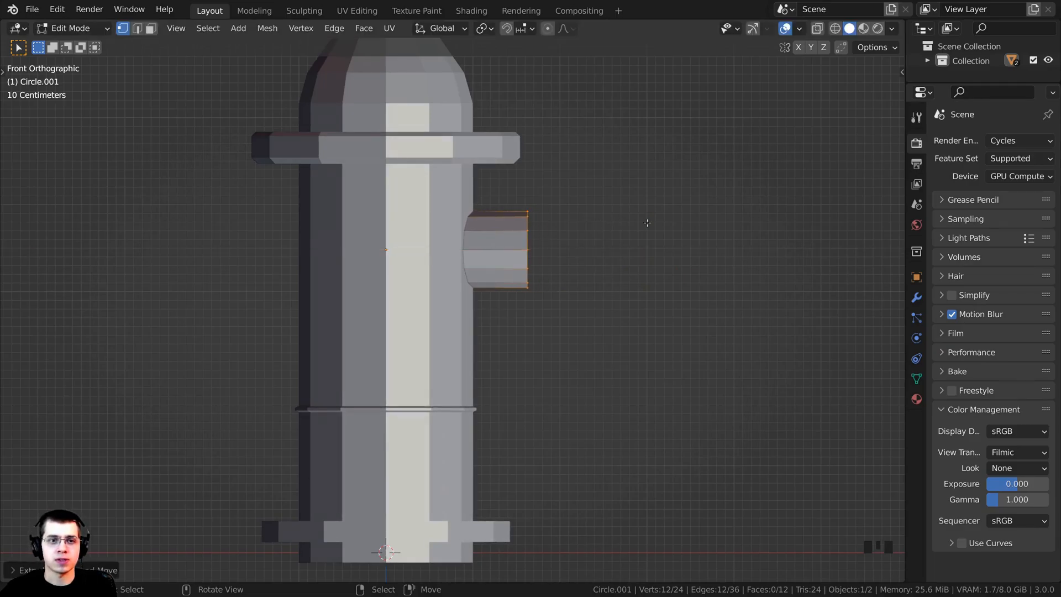
key(s)
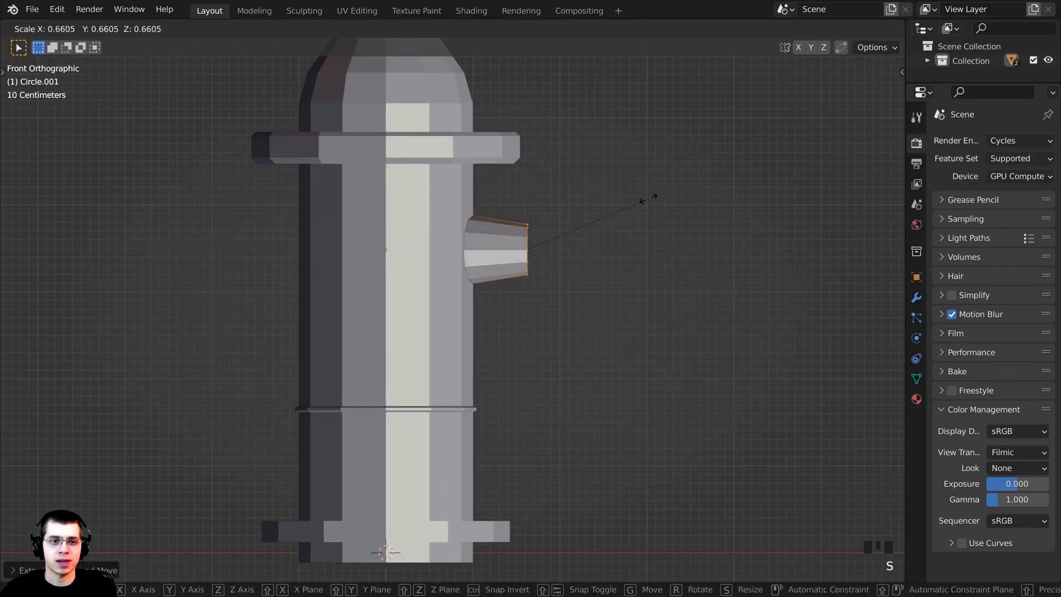
click(643, 200)
Extrude the outlet's open end in place and scale the new ring inward to about 0.6.
scroll(663, 232, up, 1)
shift+middle_drag(677, 248, 676, 273)
key(KP_Decimal)
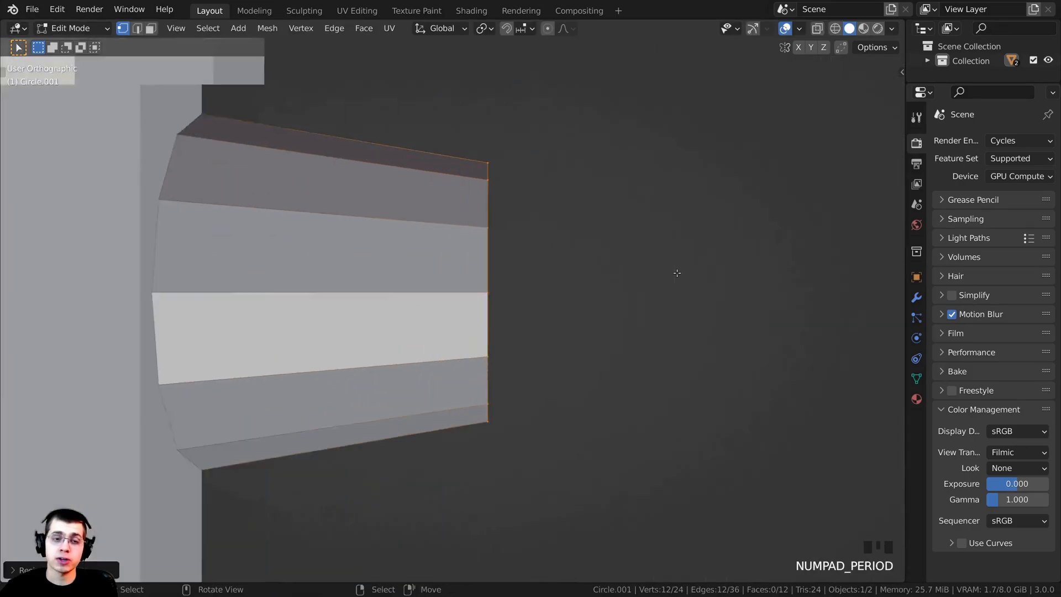
scroll(641, 310, down, 4)
middle_drag(575, 296, 620, 372)
key(e)
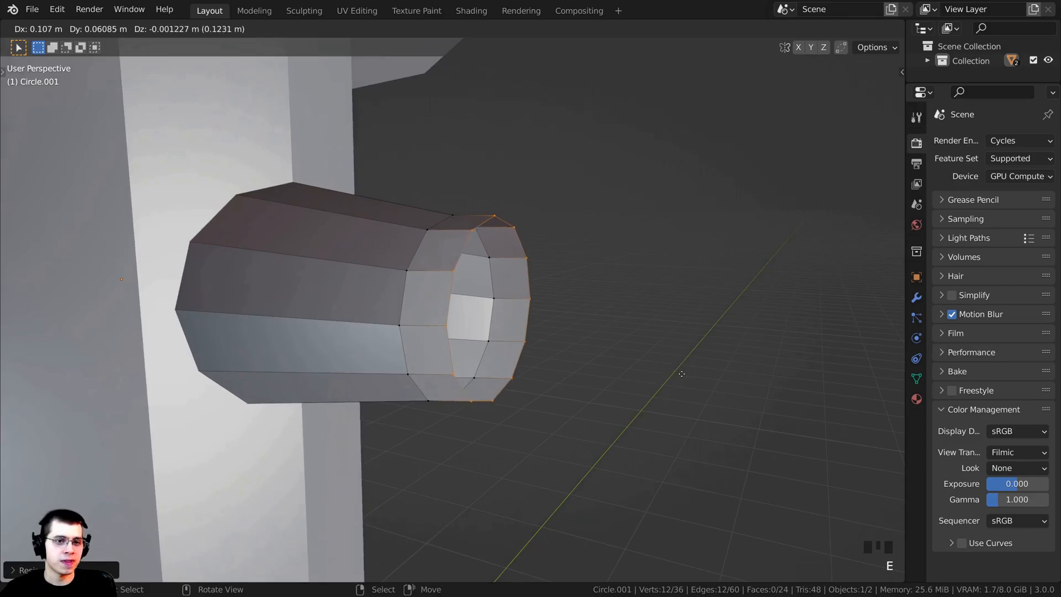
right_click(649, 375)
key(s)
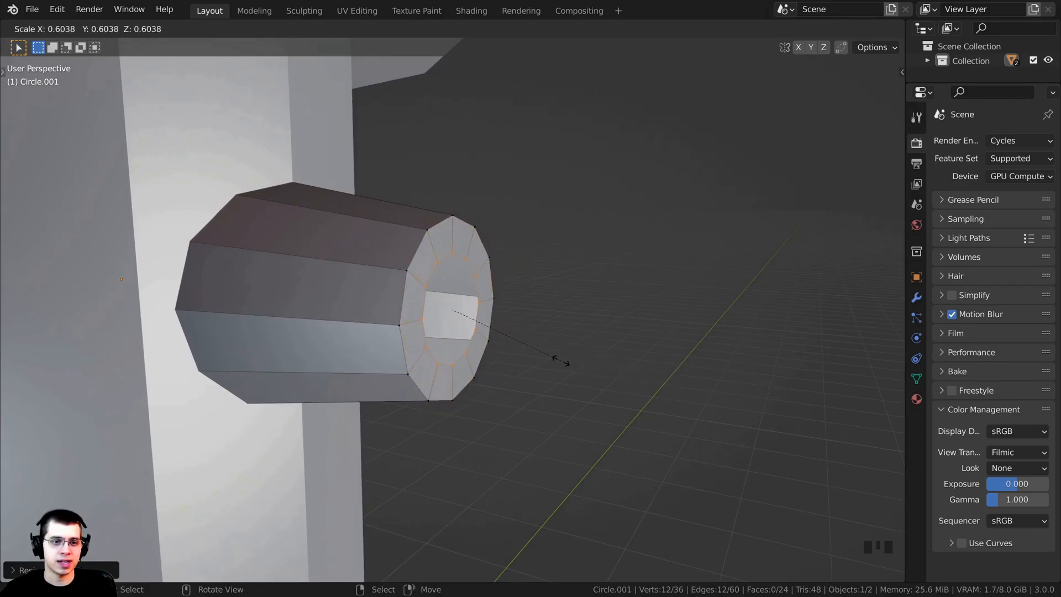
click(560, 360)
Extrude the inner ring about 0.08 m outward along X to form a raised step on the outlet.
middle_drag(658, 357, 675, 355)
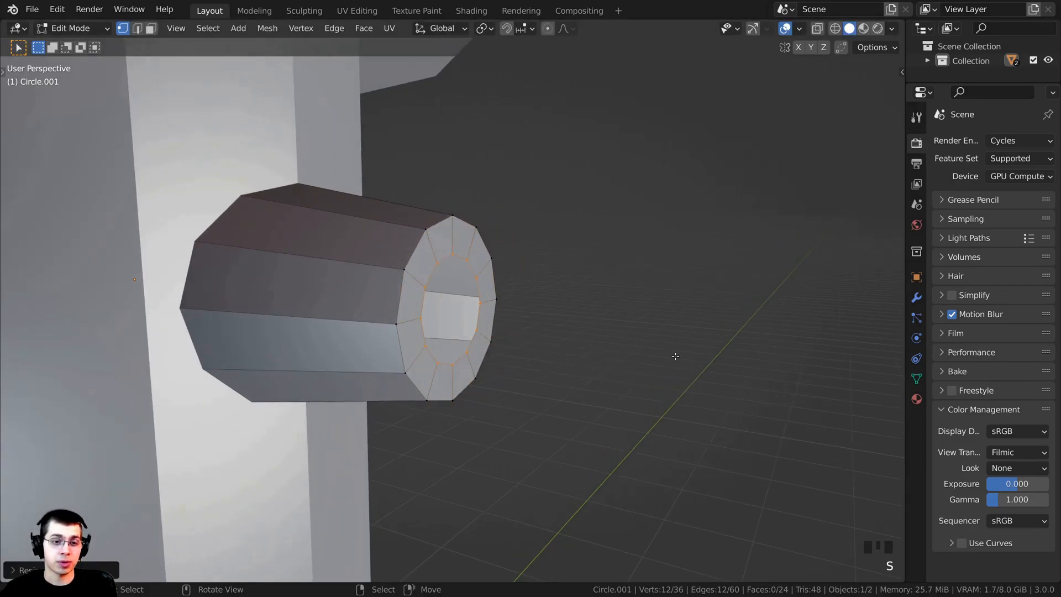
key(e)
key(x)
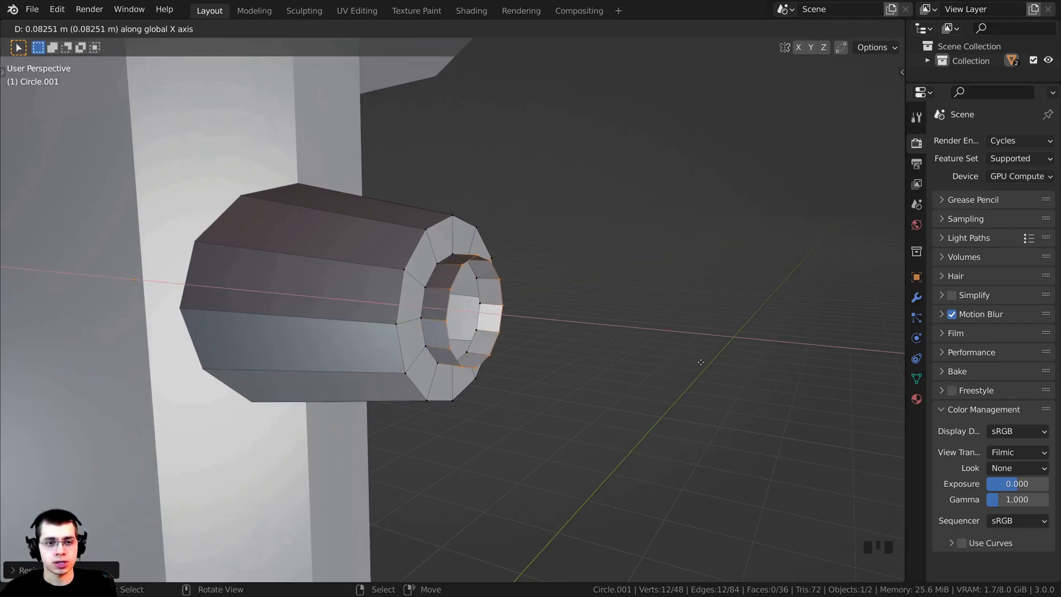
click(698, 348)
Add a smaller ring scaled to about 0.6 on the raised step and extrude it about 0.12 m along X as a tip.
key(e)
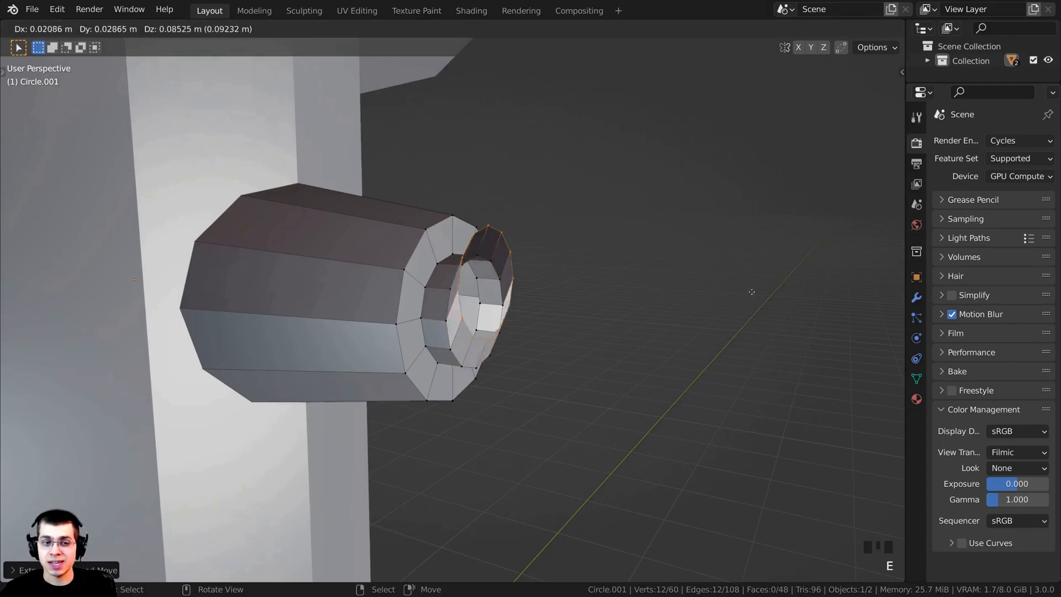
key(s)
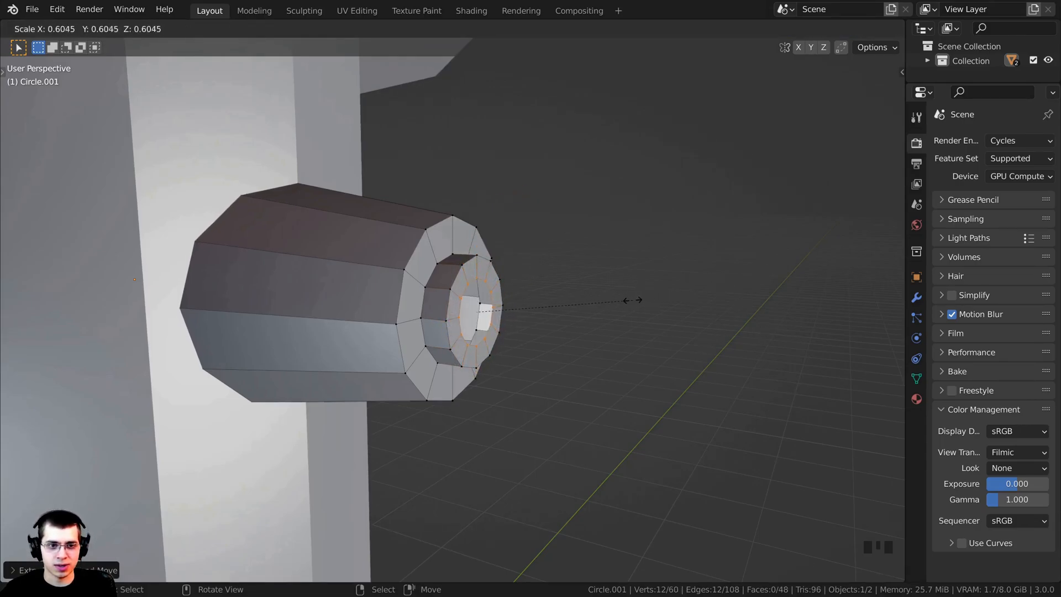
click(612, 301)
key(e)
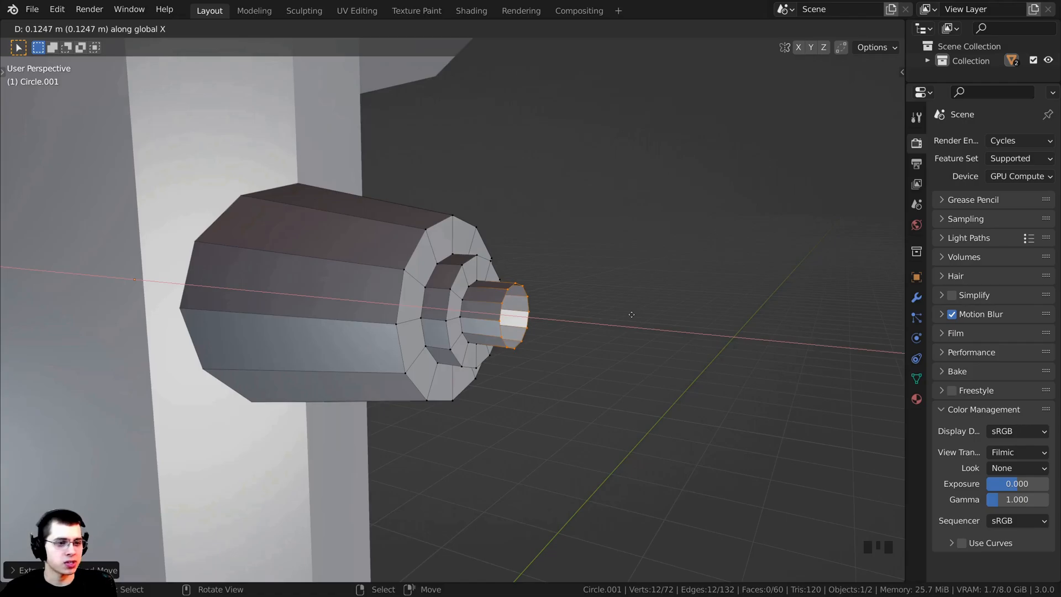
click(632, 313)
Fill the open end of the tip with a face and bevel its rim by about 0.03 m with one segment.
middle_drag(632, 314, 662, 205)
scroll(662, 205, up, 2)
key(f)
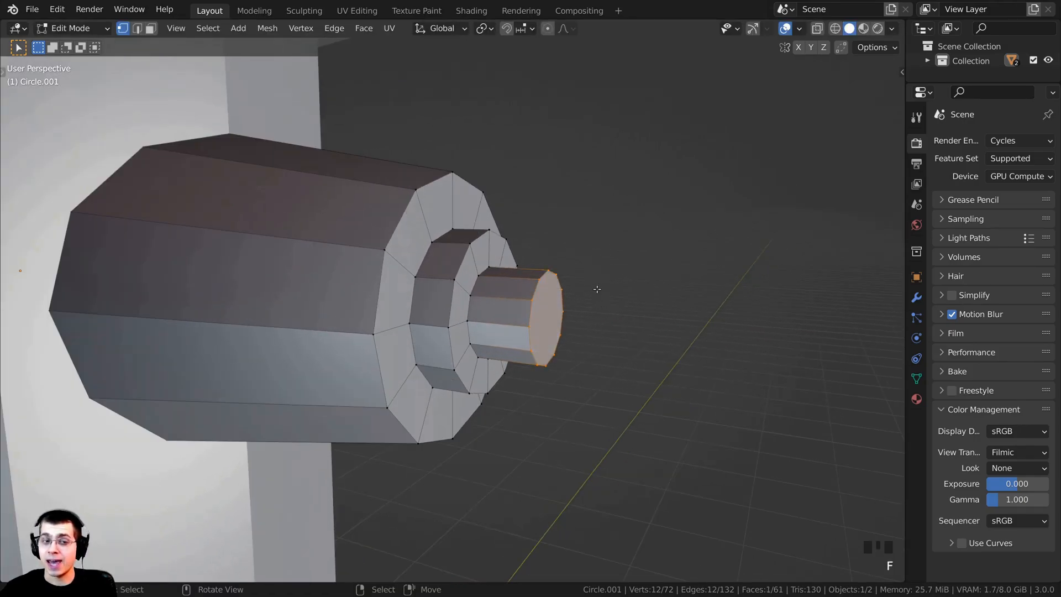
middle_drag(631, 323, 507, 306)
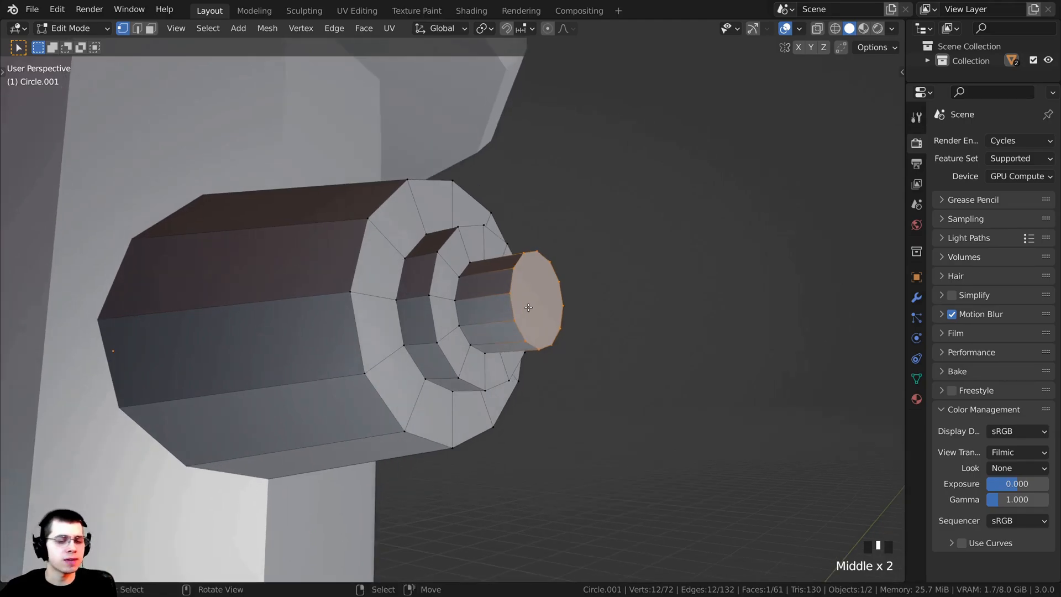
middle_drag(615, 390, 689, 386)
key(ctrl+b)
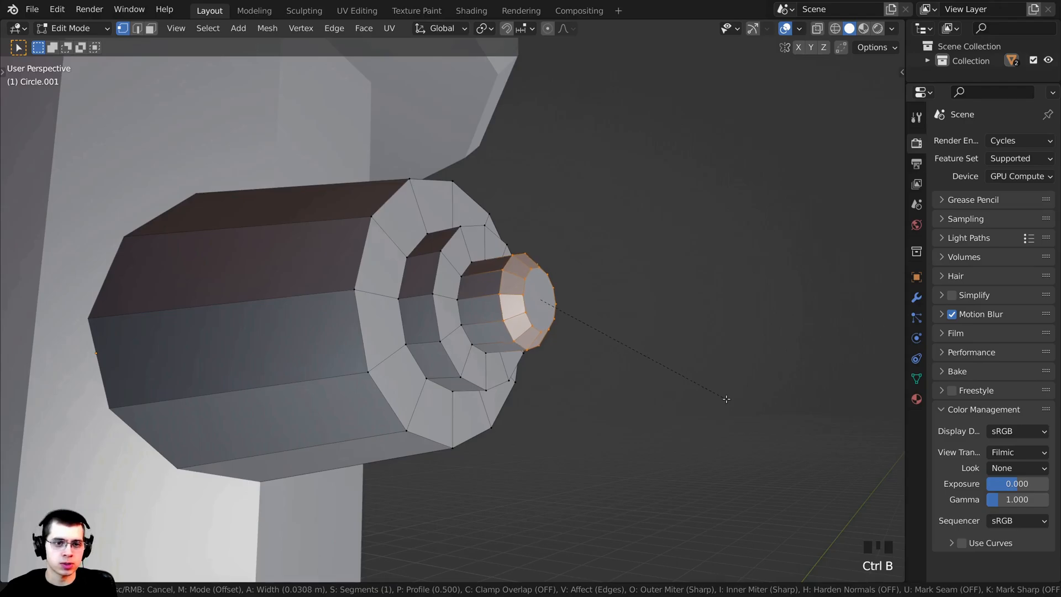
click(713, 397)
Leave Edit Mode and enable the Face Orientation overlay to inspect the normals of the hydrant body and outlet.
key(Tab)
scroll(498, 266, down, 11)
middle_drag(460, 264, 521, 224)
scroll(472, 287, up, 6)
shift+middle_drag(637, 241, 607, 226)
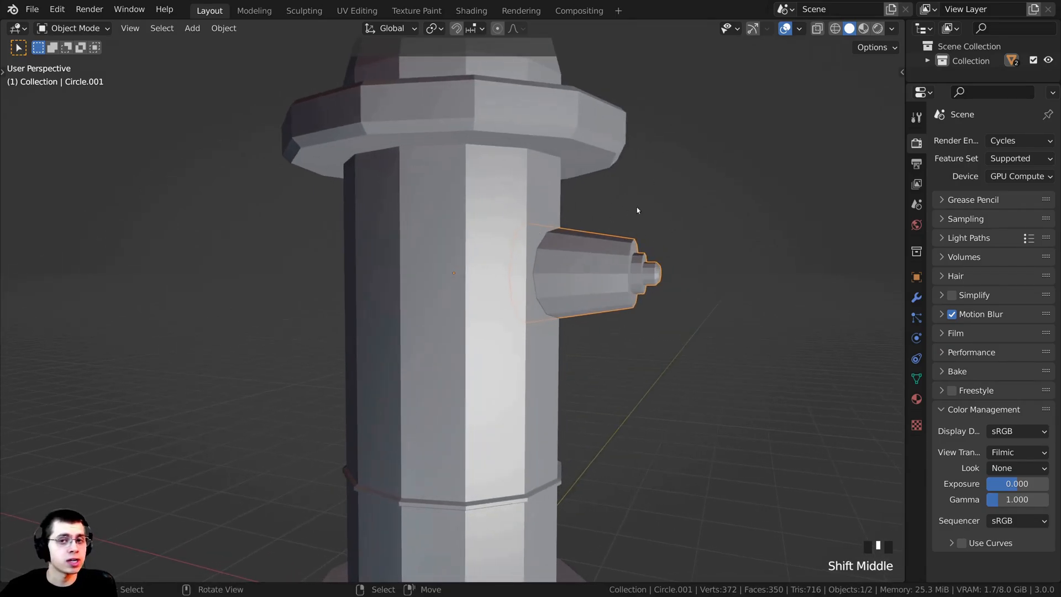
click(799, 29)
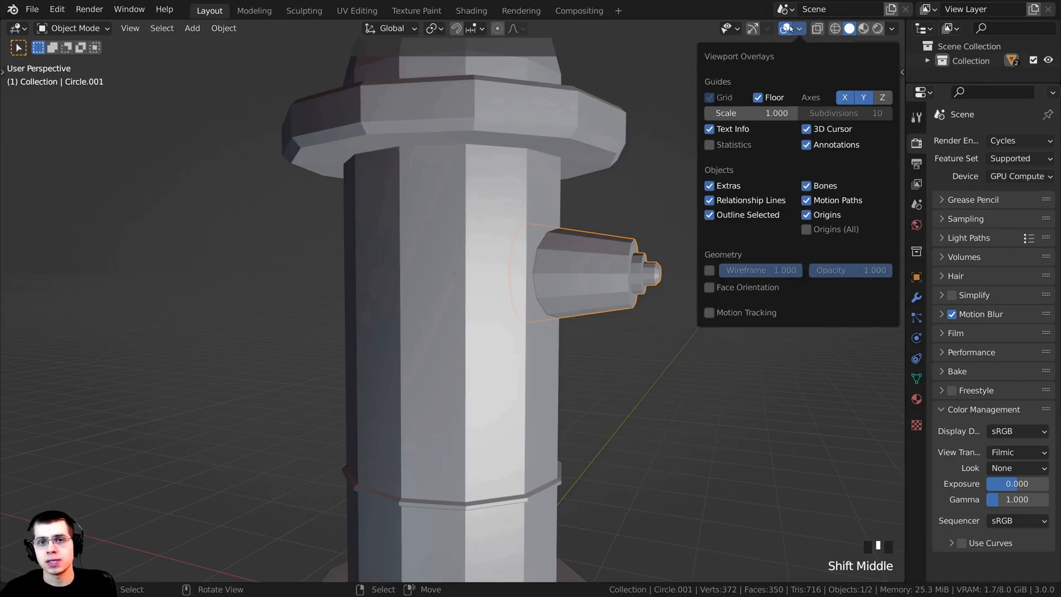
click(793, 28)
click(797, 27)
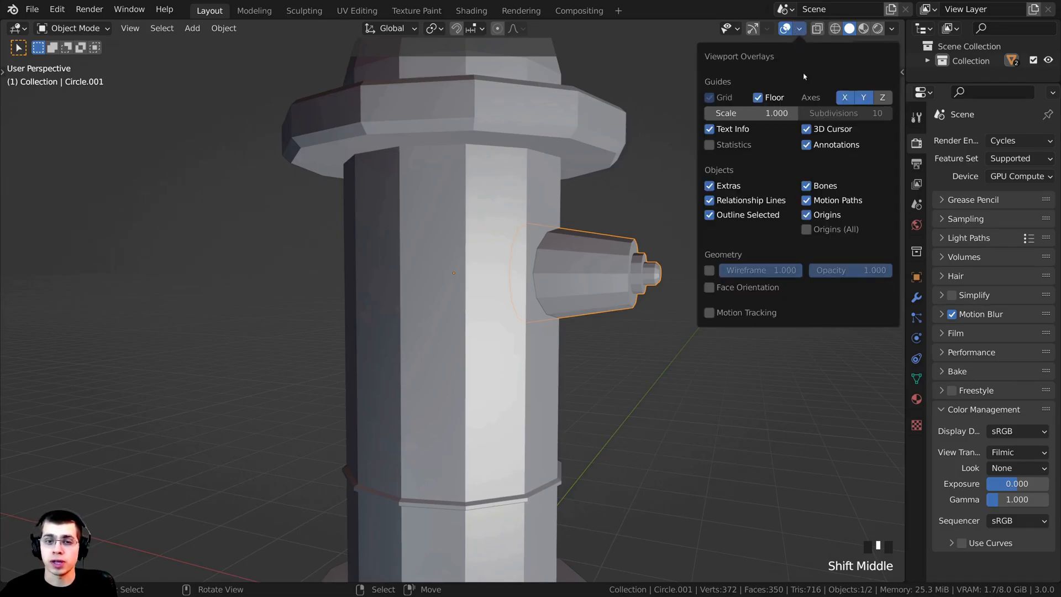
click(710, 289)
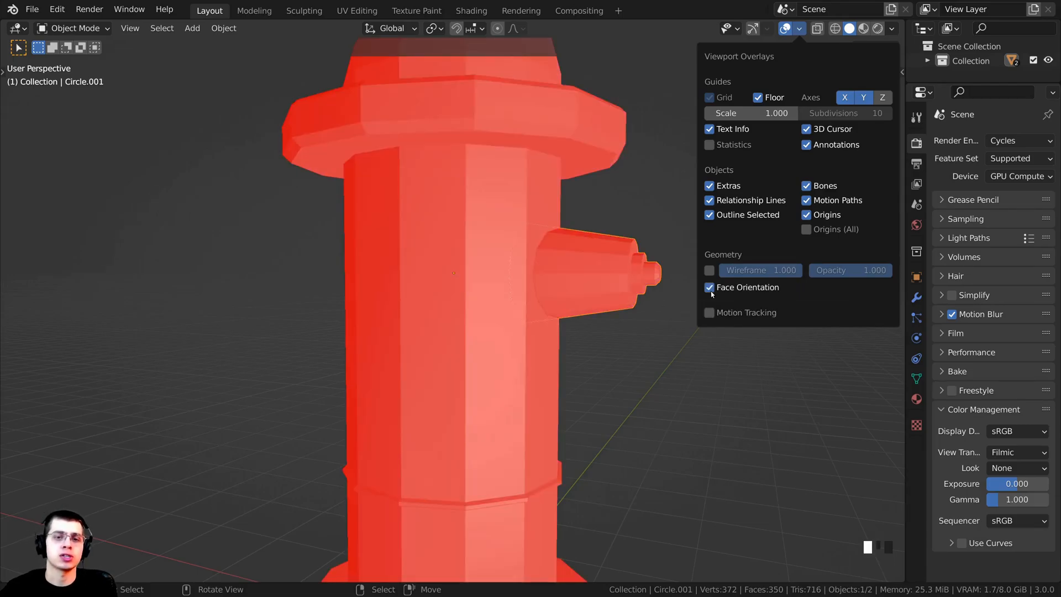
scroll(554, 260, down, 2)
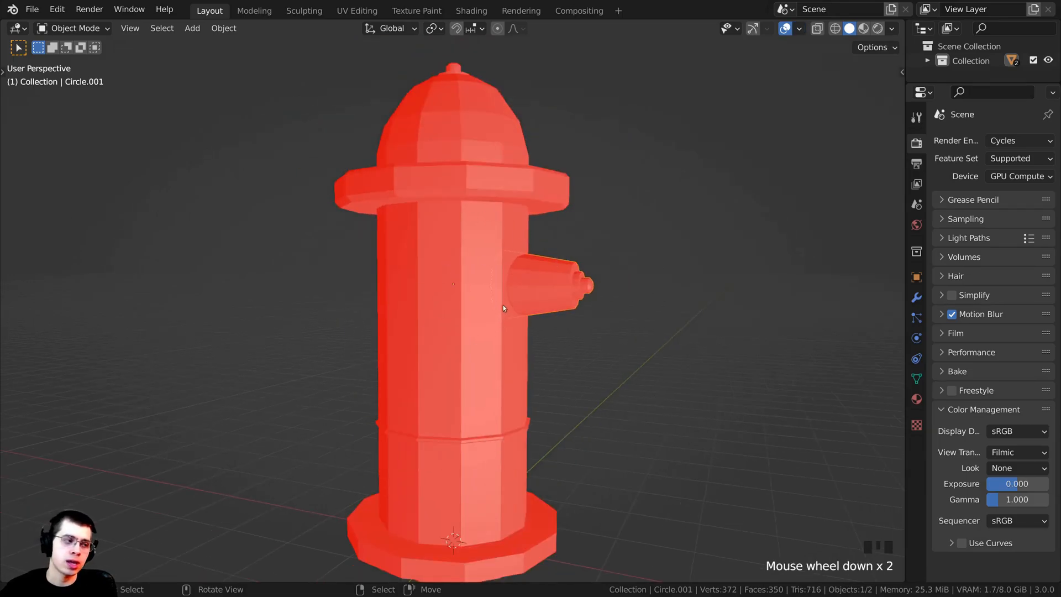
middle_drag(487, 303, 510, 259)
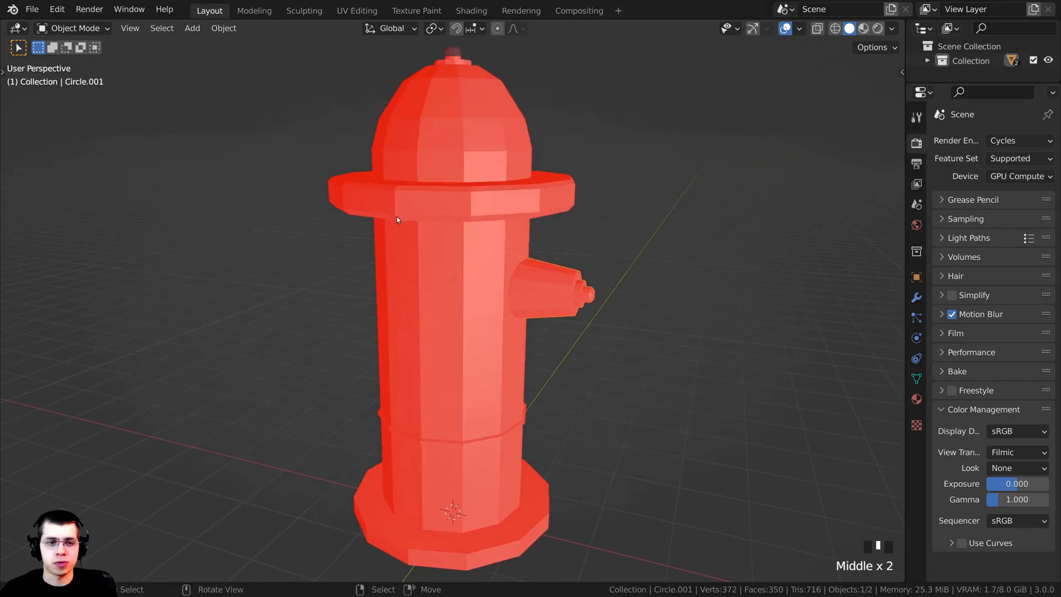
middle_drag(397, 219, 435, 203)
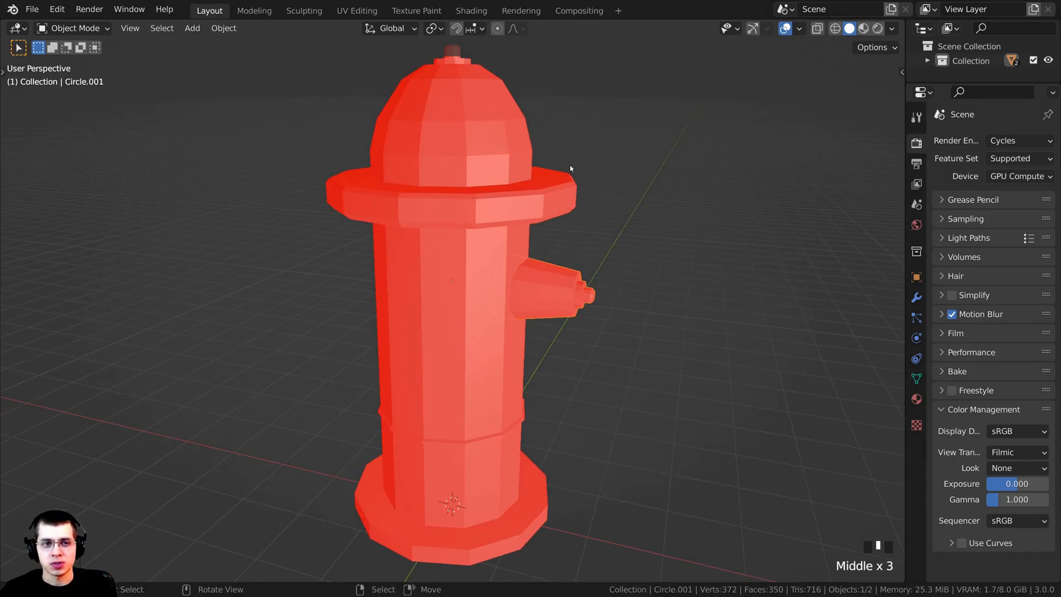
Open the hydrant body and outlet together in Edit Mode, select all geometry and recalculate the normals to face outside.
shift+right_click(502, 111)
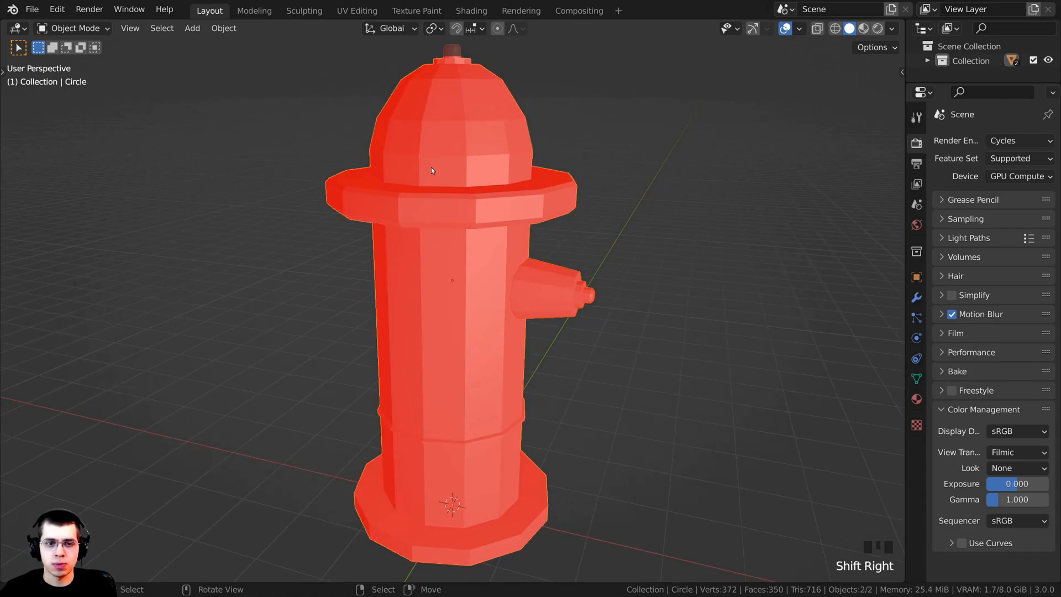
scroll(603, 213, down, 1)
key(Tab)
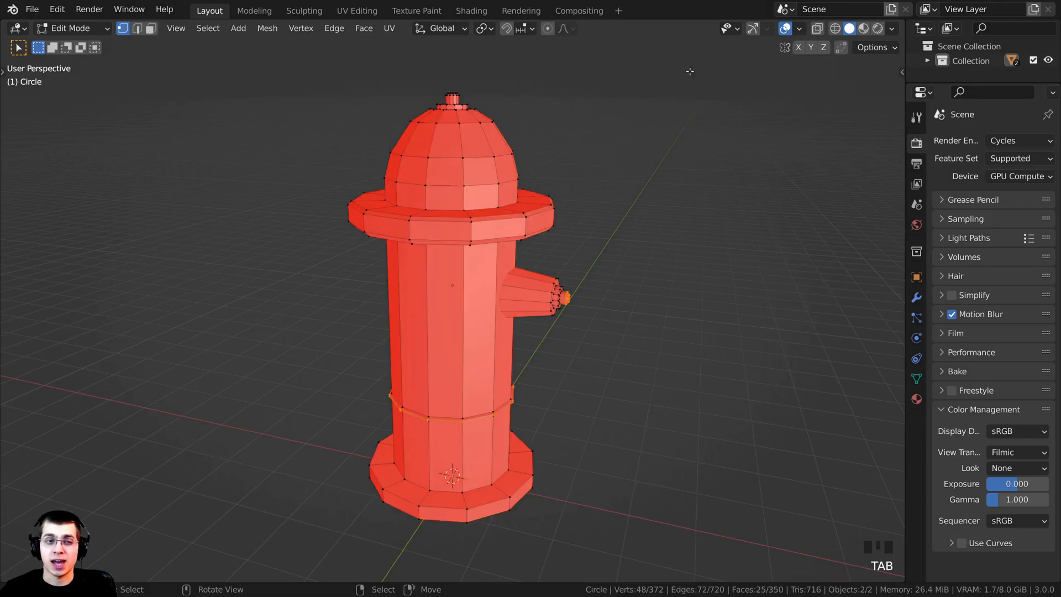
middle_drag(492, 258, 473, 169)
key(a)
key(a)
key(a)
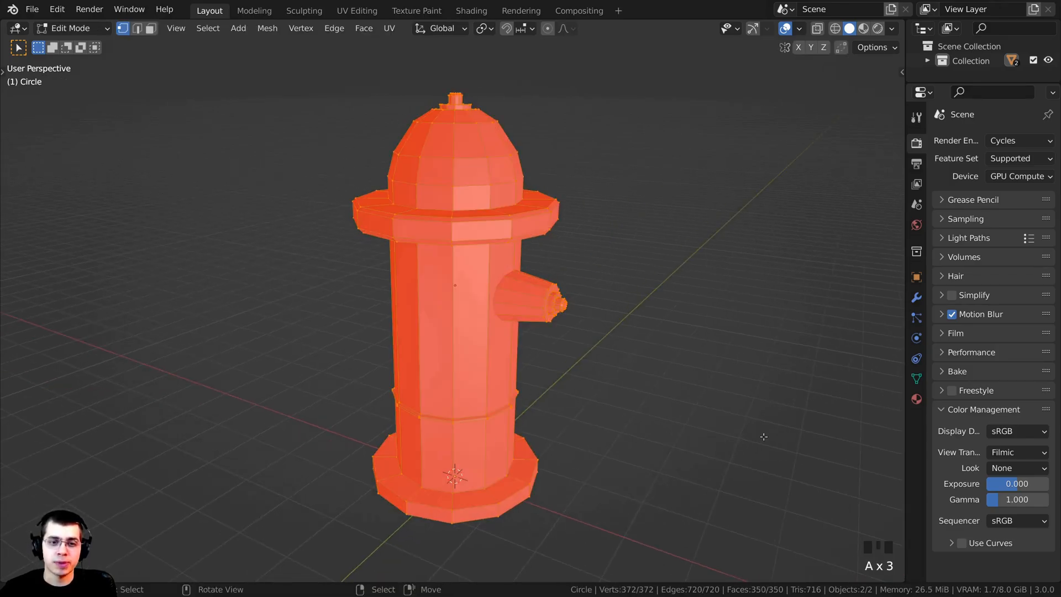
key(a)
key(a)
key(a)
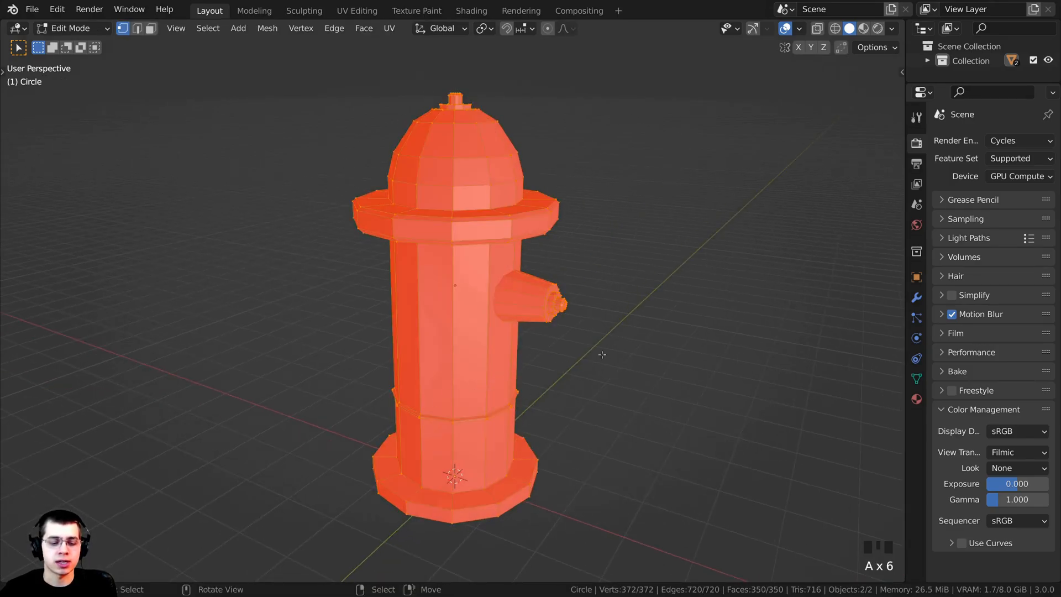
middle_drag(602, 354, 666, 367)
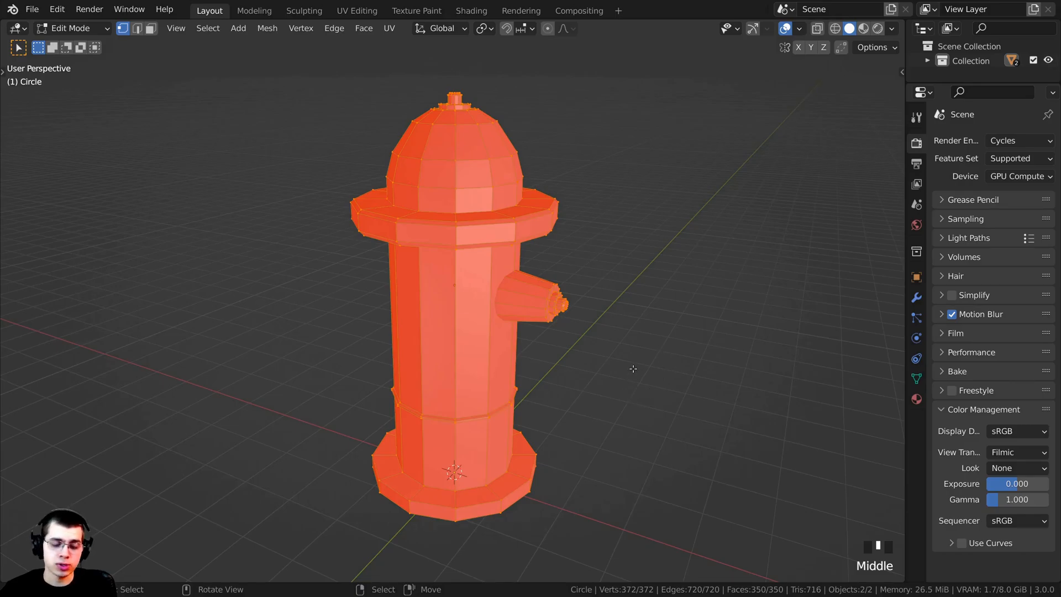
key(shift+n)
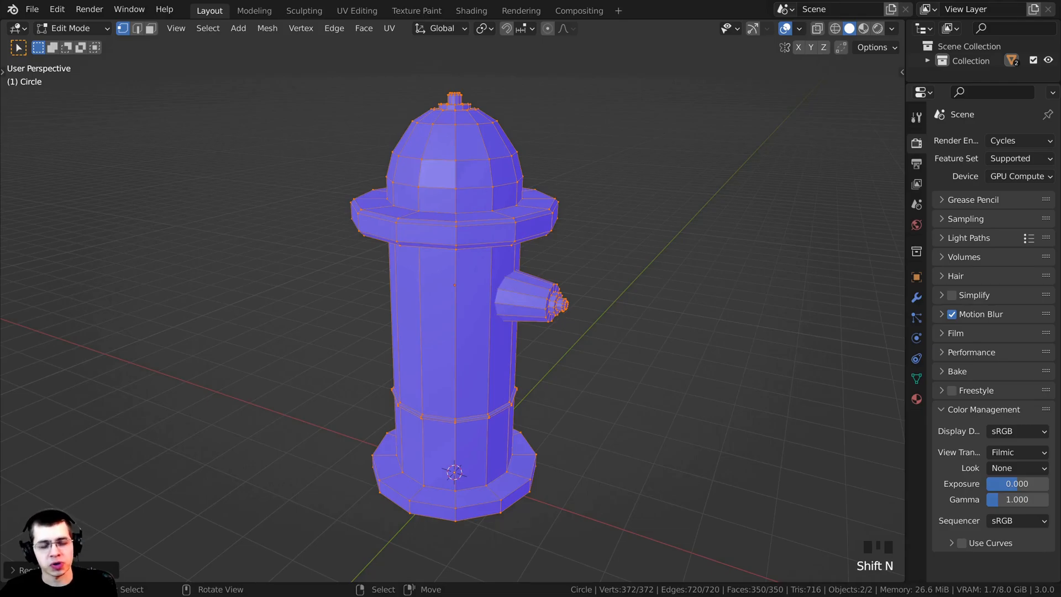
click(52, 569)
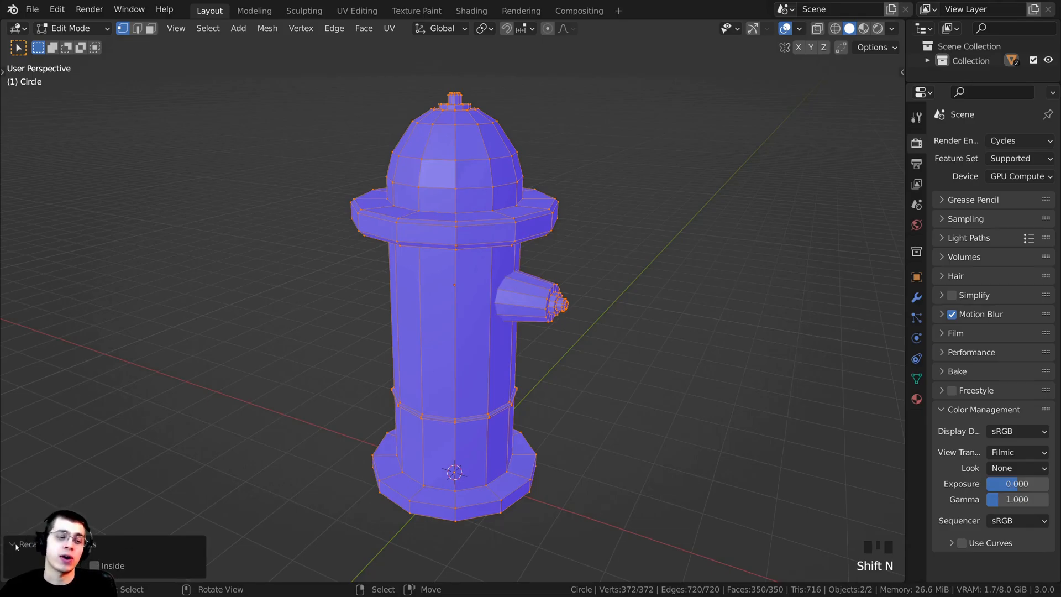
Return both objects to Object Mode and turn off the Face Orientation overlay.
key(Tab)
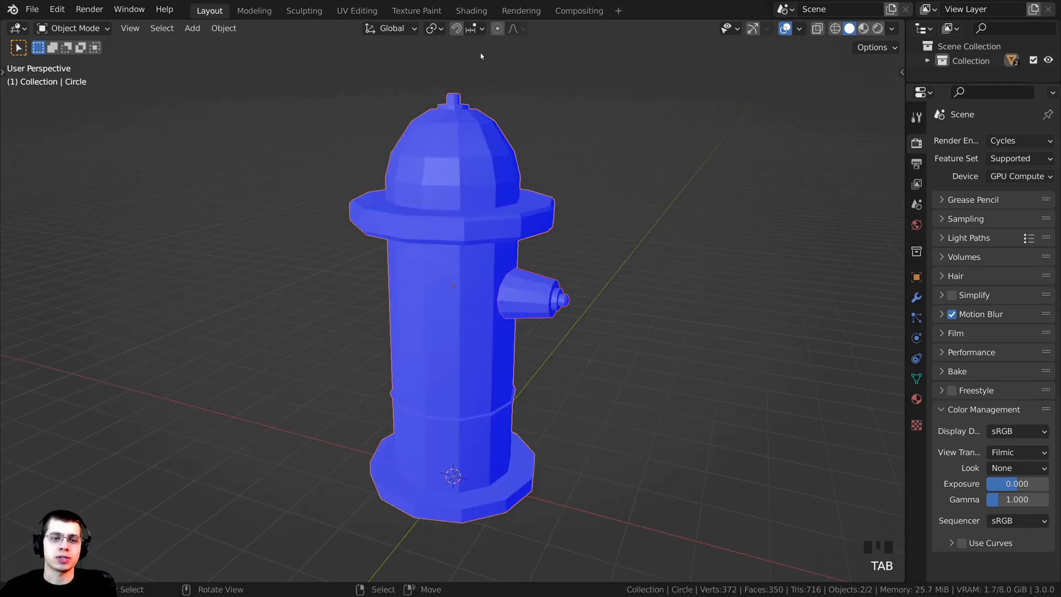
click(798, 28)
click(710, 287)
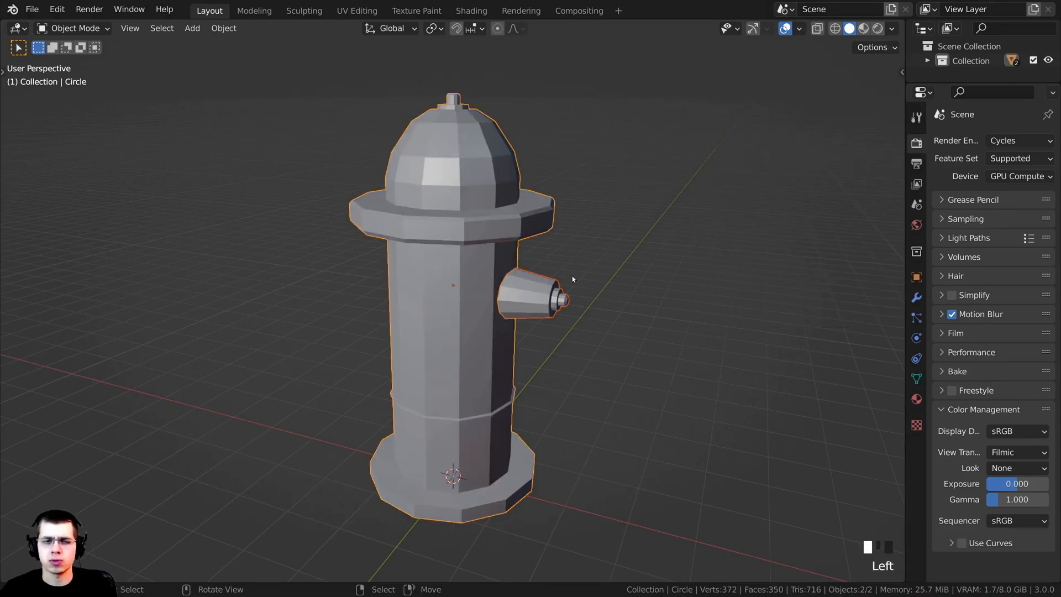
Scale the side outlet's whole mesh down uniformly to about 0.94 in Edit Mode and return to Object Mode.
scroll(569, 265, up, 2)
middle_drag(558, 249, 552, 282)
right_click(526, 316)
middle_drag(526, 316, 613, 254)
key(Tab)
scroll(511, 284, up, 2)
key(s)
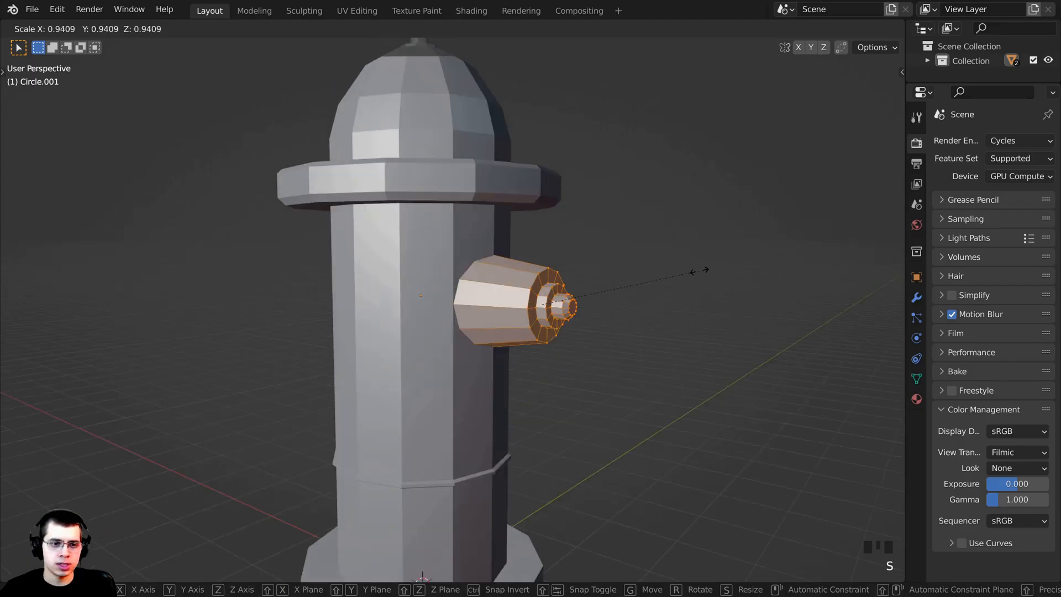
click(702, 270)
key(Tab)
scroll(572, 307, down, 3)
scroll(573, 307, down, 1)
Add a Mirror modifier on the X axis to the side outlet, widening the modifier properties area.
key(a)
middle_drag(572, 307, 633, 271)
shift+middle_drag(632, 271, 653, 260)
middle_drag(413, 287, 464, 286)
shift+middle_drag(464, 286, 495, 285)
right_click(526, 281)
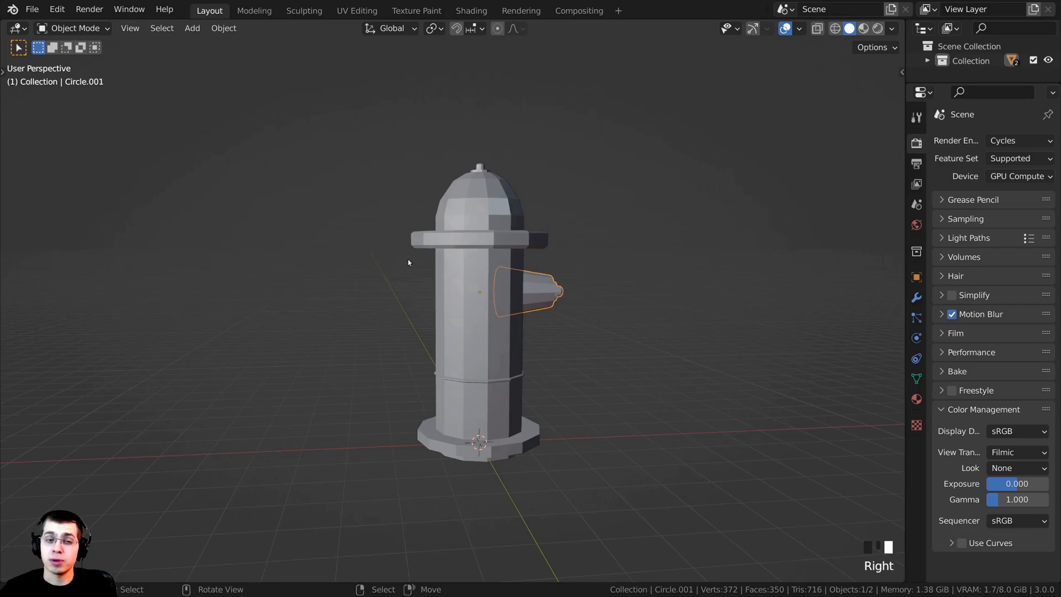
middle_drag(381, 309, 409, 268)
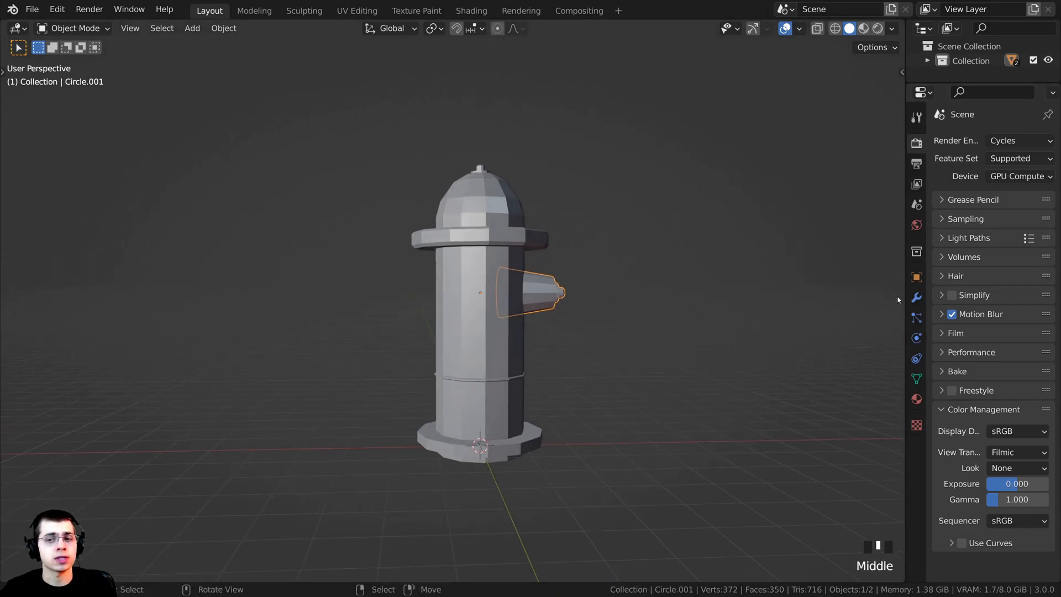
click(915, 297)
drag(905, 296, 860, 296)
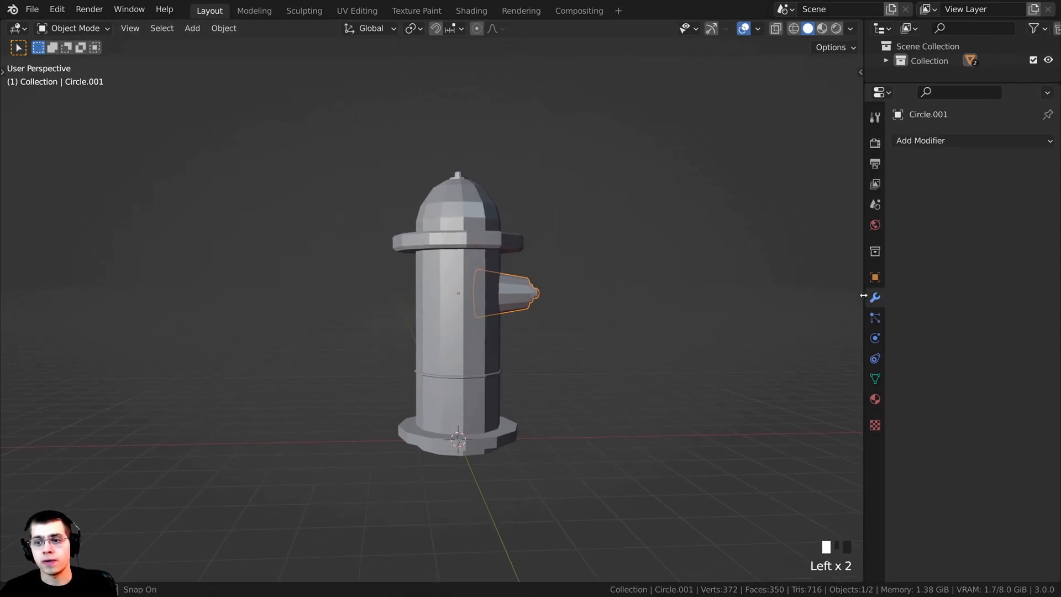
click(932, 142)
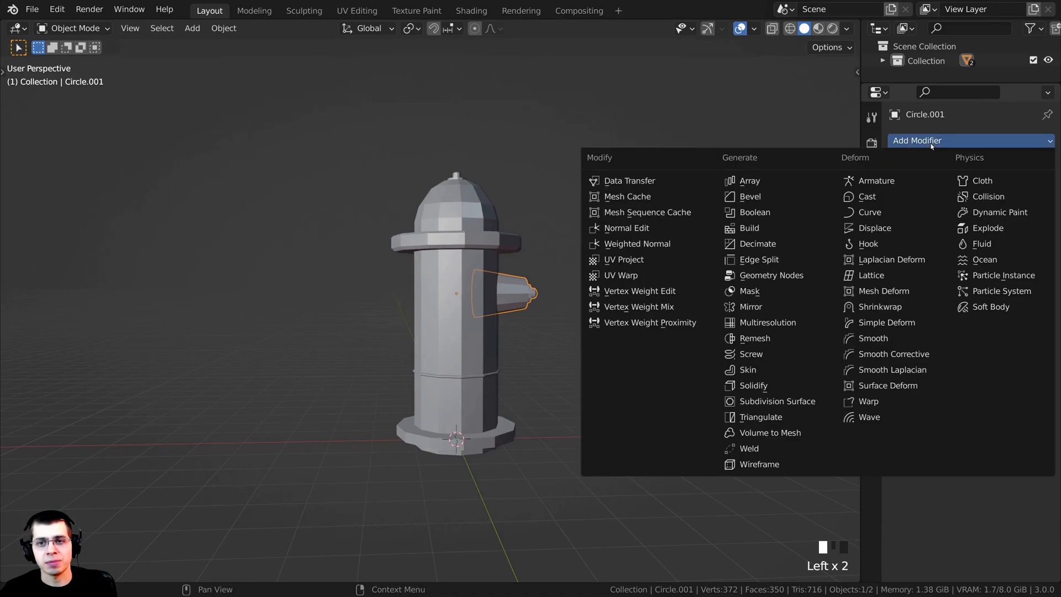
click(761, 308)
scroll(593, 270, up, 3)
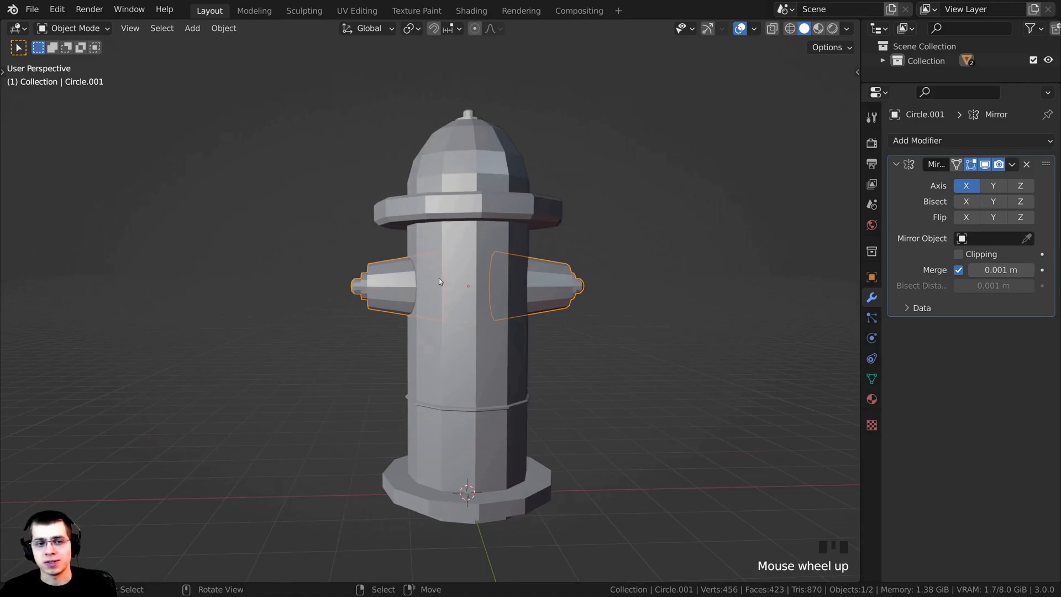
middle_drag(439, 281, 708, 250)
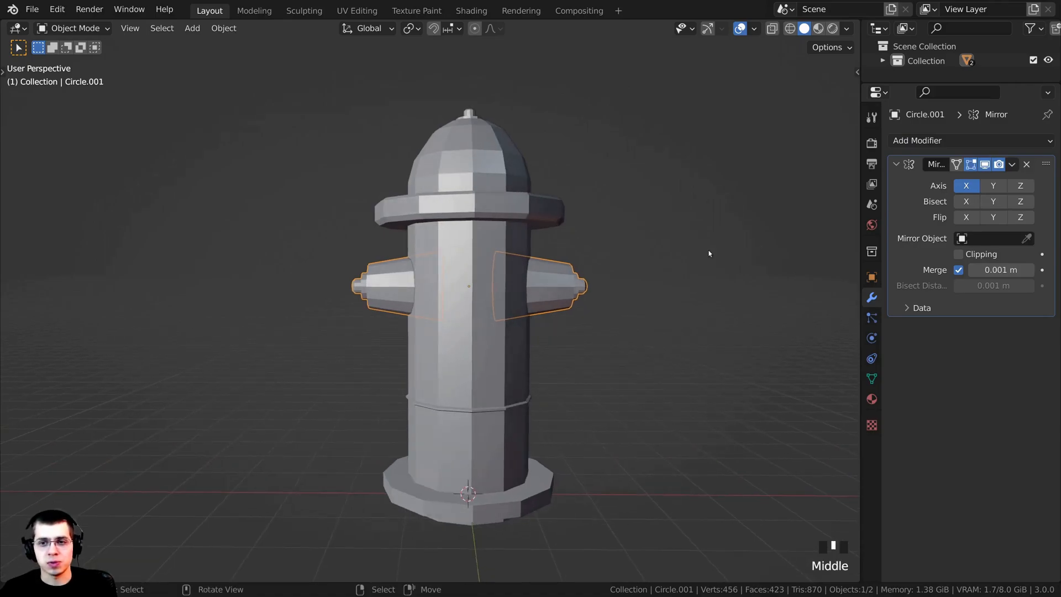
Try other Mirror modifier axes, including Z and X with Y, and restore mirroring on X only.
click(977, 188)
click(994, 186)
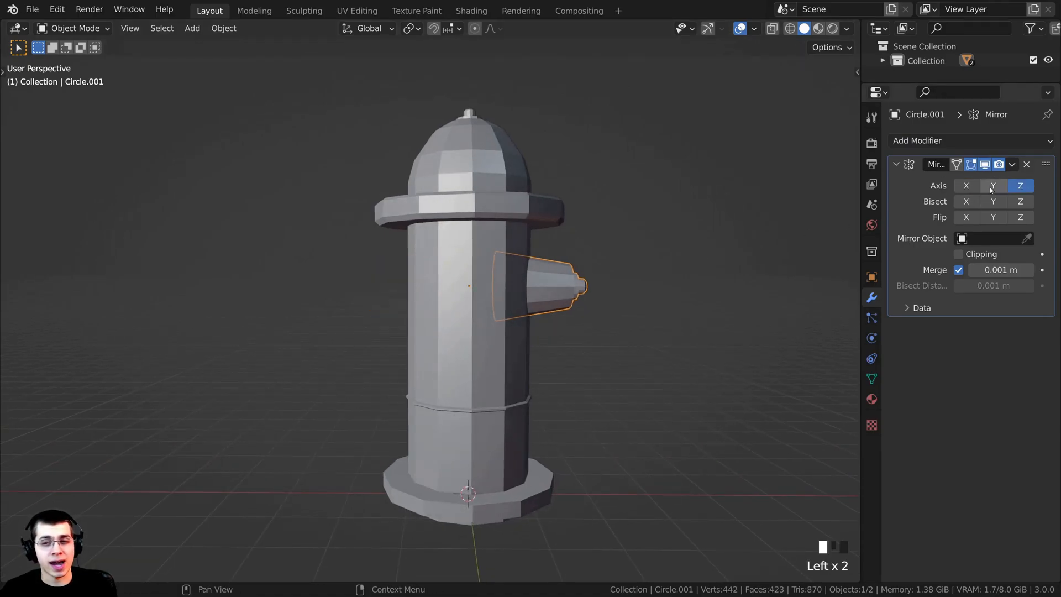
click(994, 187)
click(964, 187)
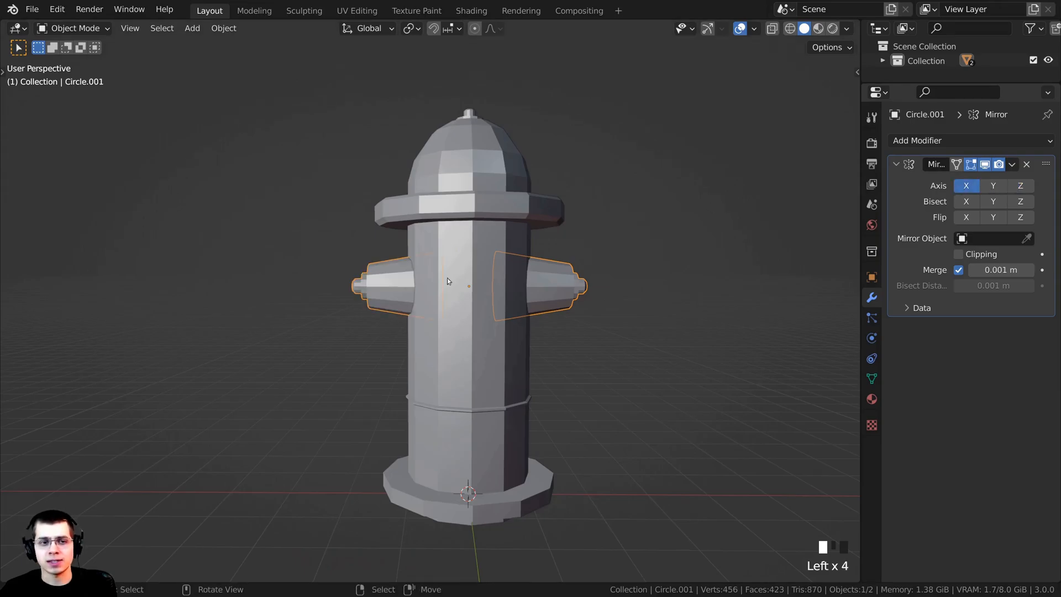
click(984, 189)
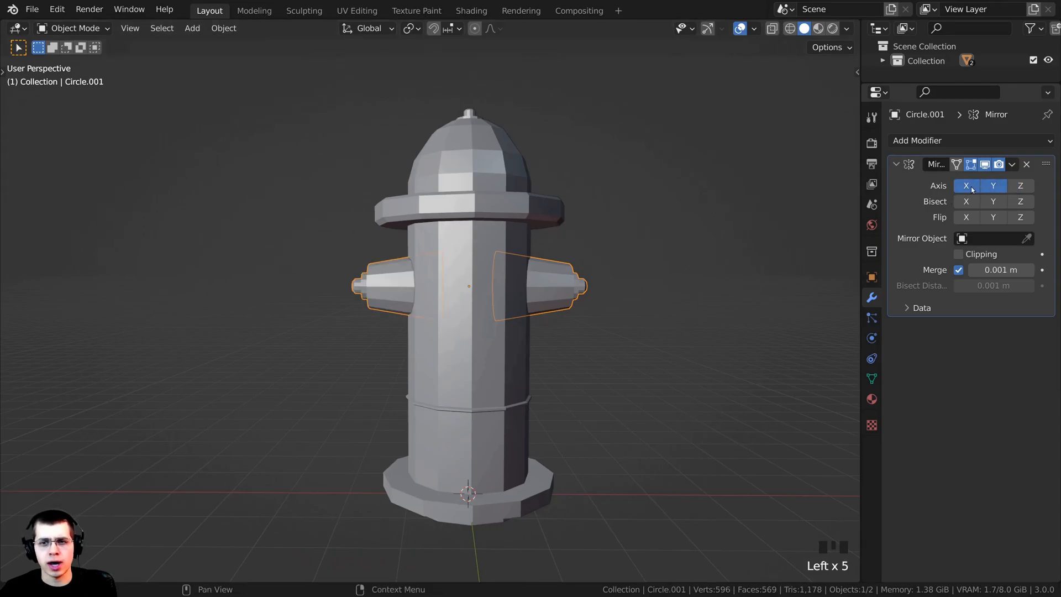
click(971, 190)
click(992, 187)
click(967, 187)
Bevel the outer rim edge loop of the outlet's large section by about 0.023 m with one segment.
scroll(432, 241, down, 3)
middle_drag(399, 295, 565, 306)
scroll(565, 307, up, 5)
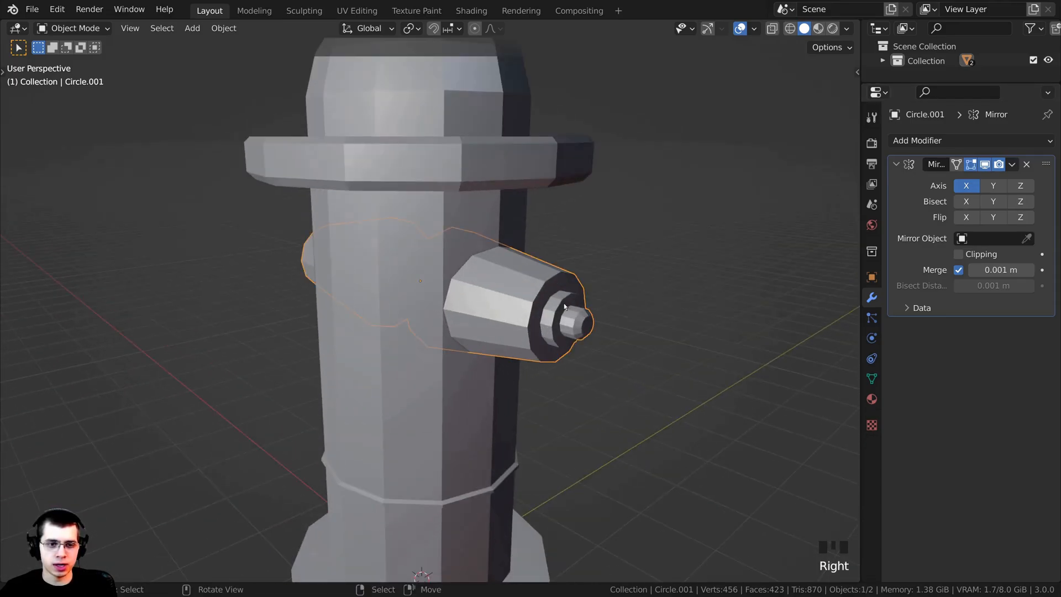
key(Tab)
scroll(364, 285, up, 3)
key(a)
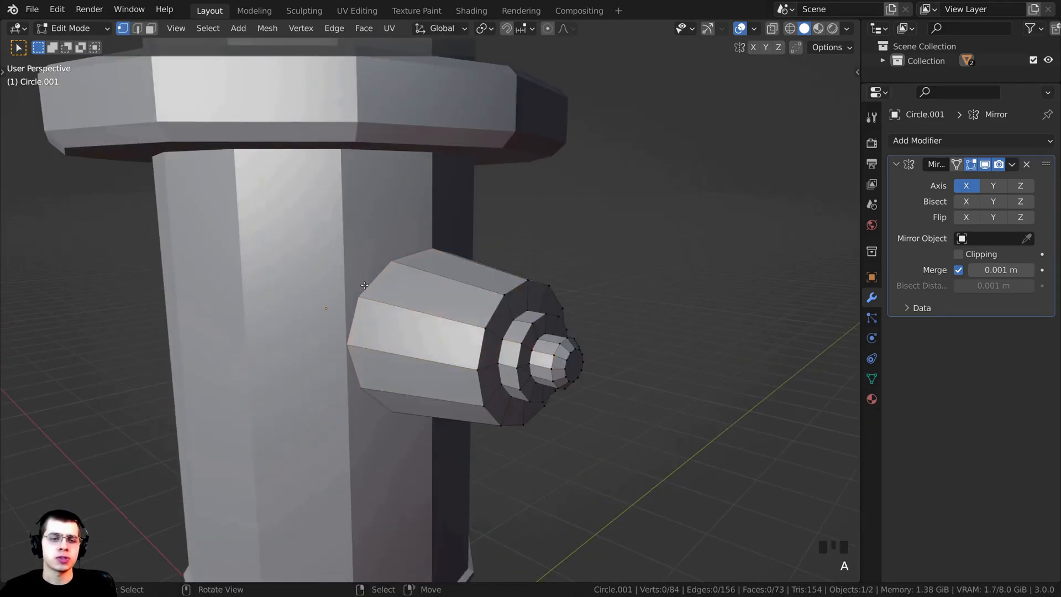
scroll(531, 275, up, 2)
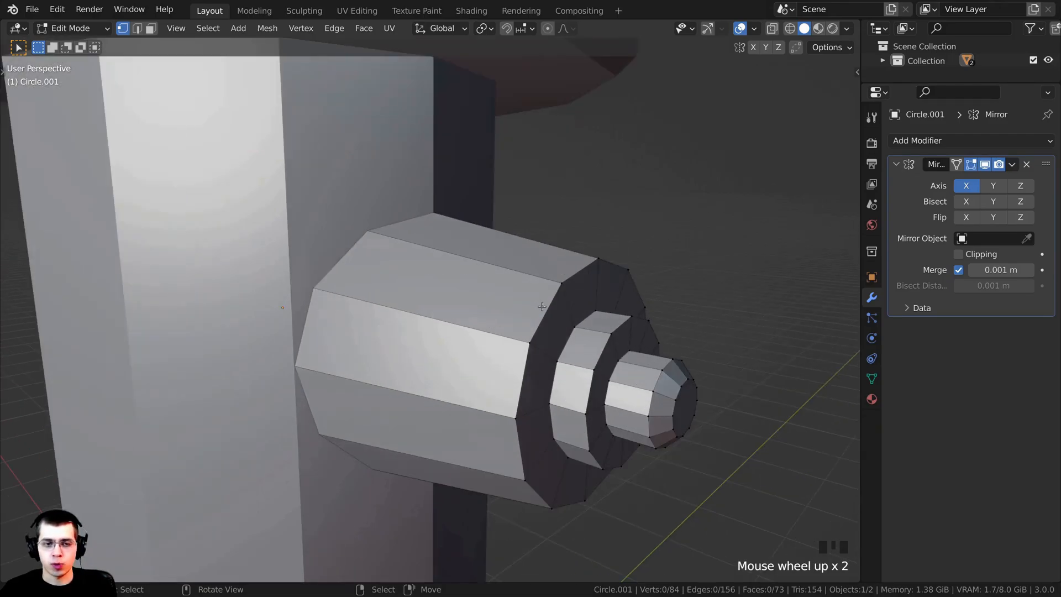
alt+right_click(618, 299)
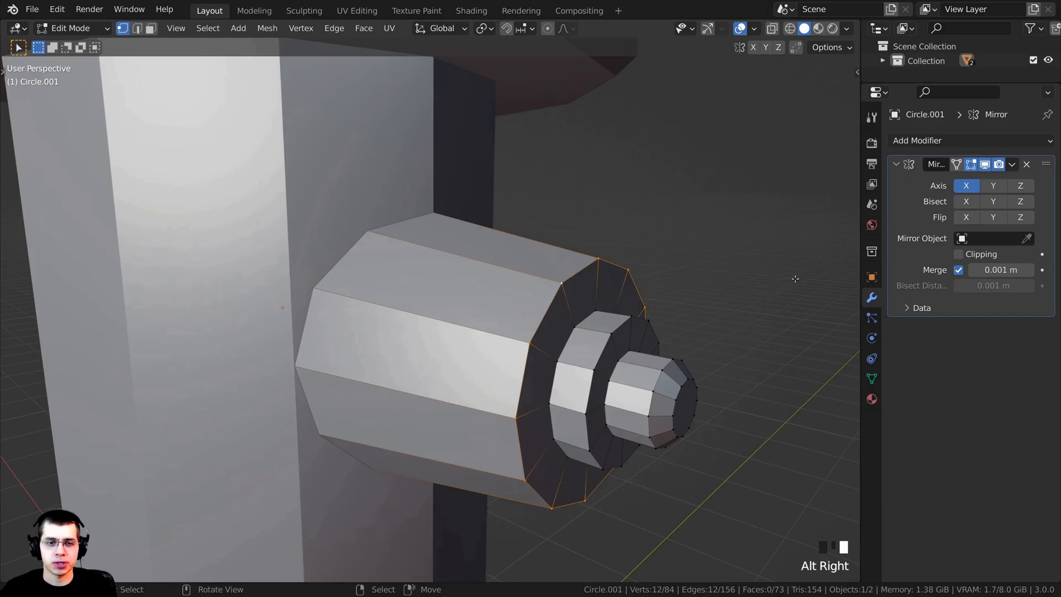
key(ctrl+b)
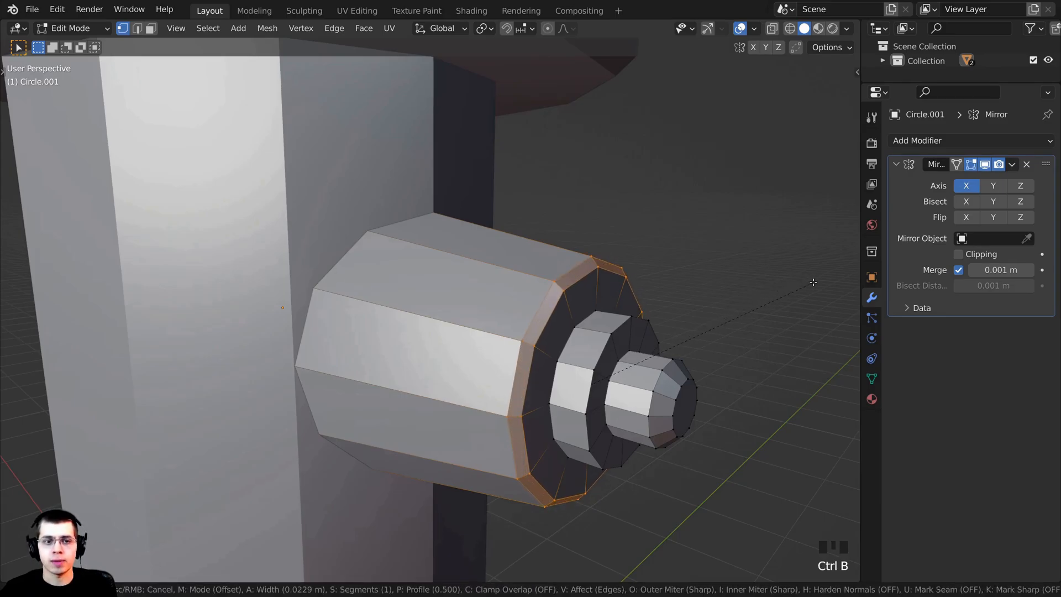
click(813, 283)
Add a loop cut around the outlet's large section, slid toward its outer end with a factor of about -0.64.
shift+middle_drag(813, 283, 723, 280)
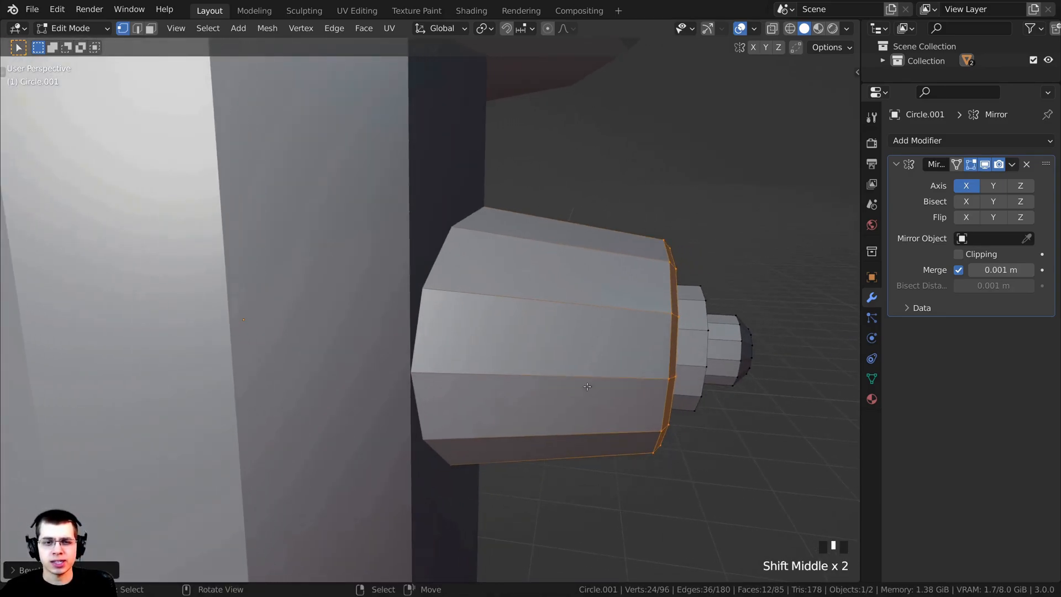
scroll(587, 274, down, 2)
middle_drag(587, 274, 454, 402)
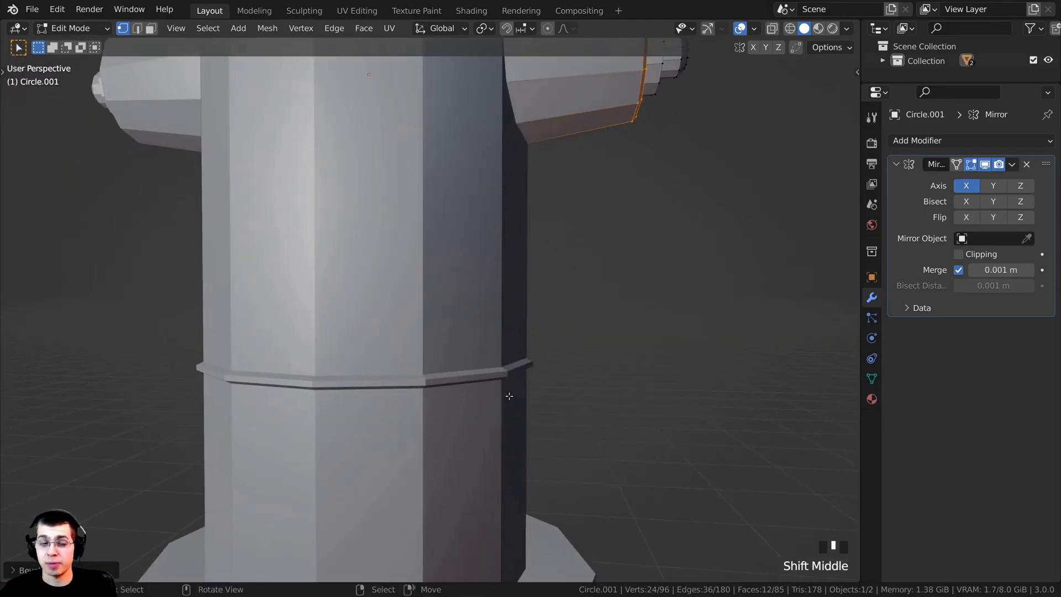
shift+middle_drag(570, 221, 563, 296)
scroll(466, 201, up, 2)
shift+middle_drag(466, 201, 464, 225)
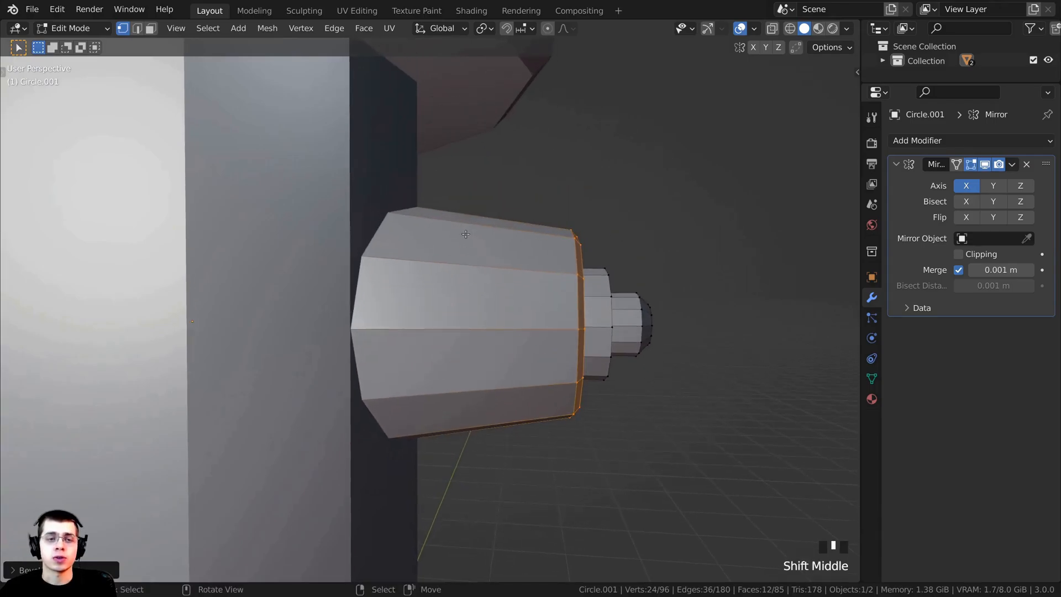
key(ctrl+r)
click(421, 220)
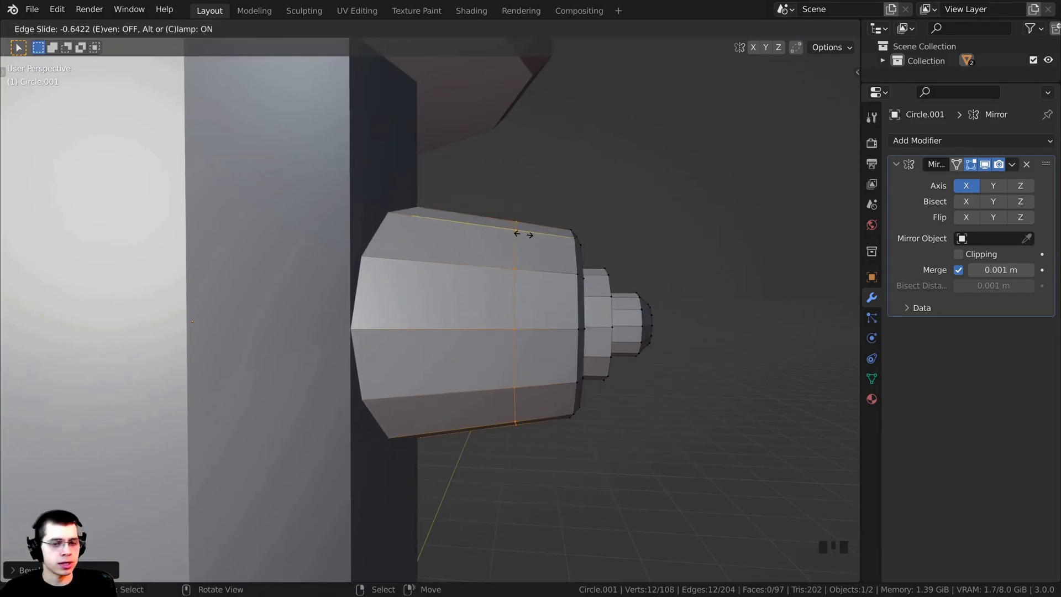
click(525, 235)
Add a second loop cut close beside the first, on its outer-end side, to outline a thin band around the outlet.
shift+middle_drag(525, 235, 523, 265)
scroll(523, 265, up, 1)
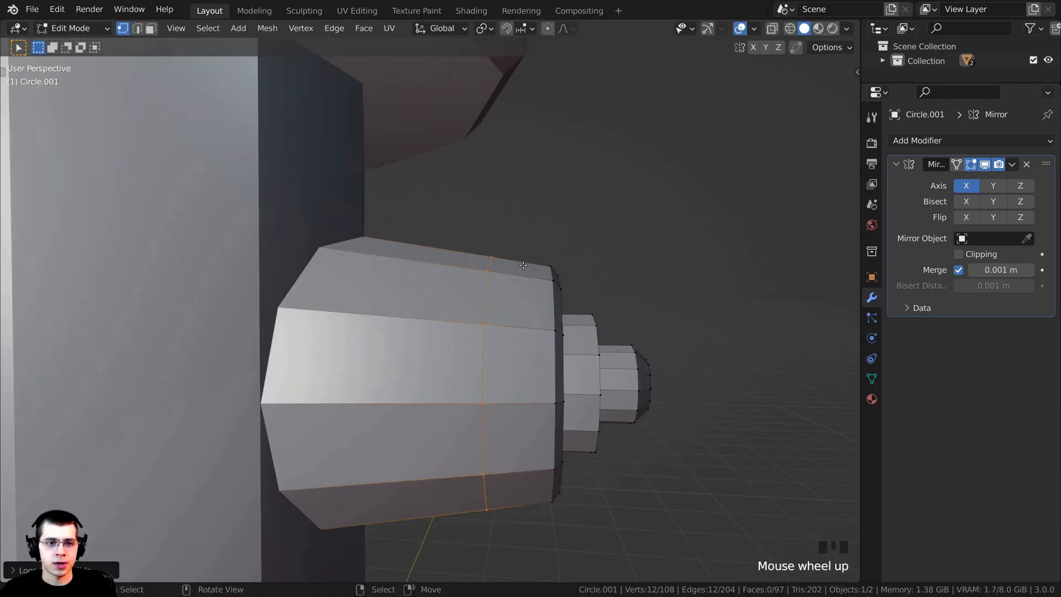
key(ctrl+r)
click(500, 279)
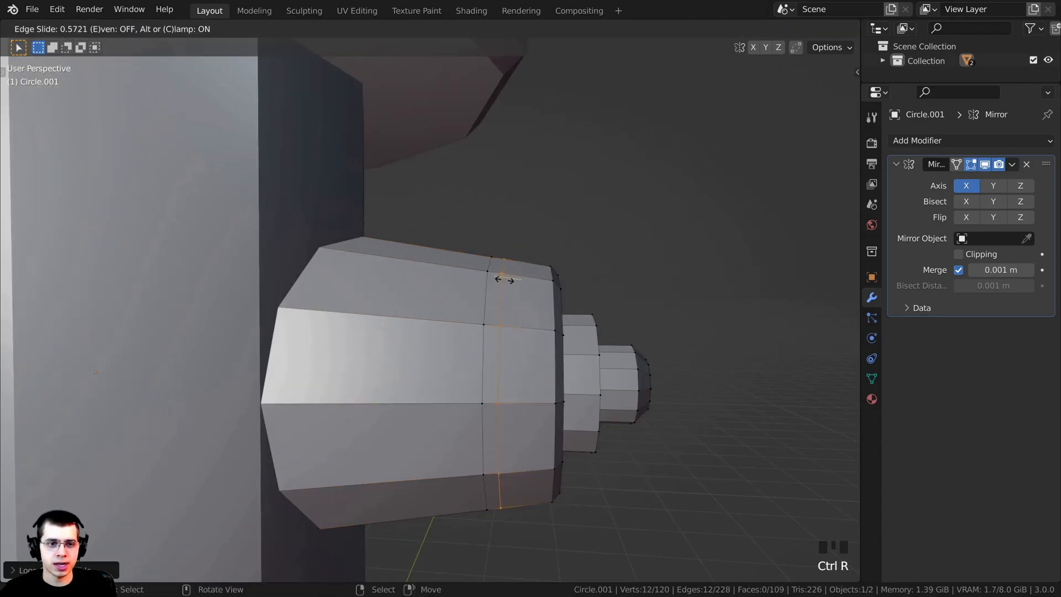
click(496, 280)
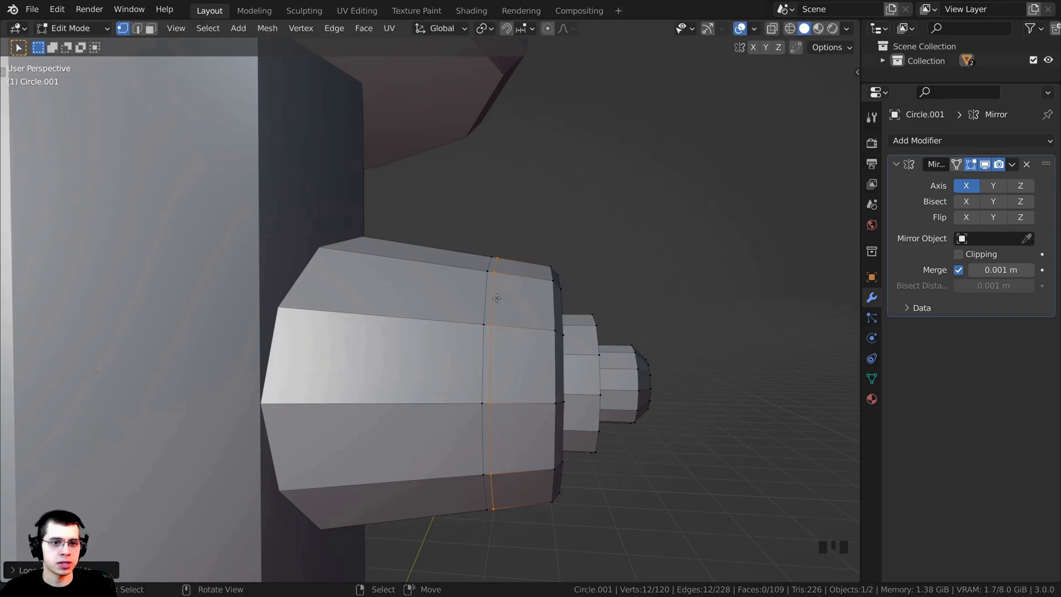
Switch to face selection and try to select the face loop of the thin band around the outlet.
middle_drag(502, 336, 508, 337)
key(3)
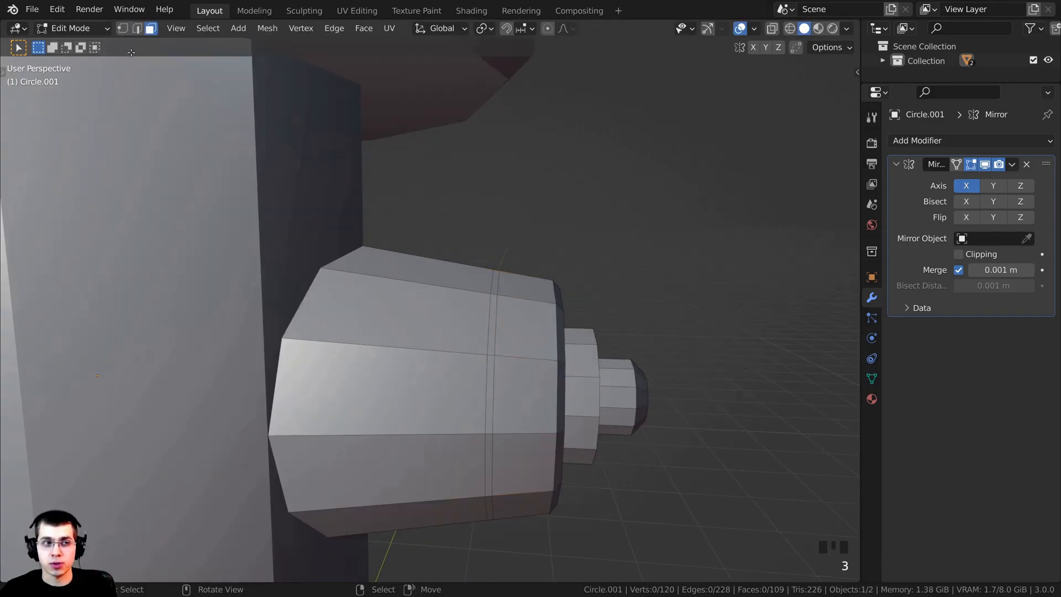
click(344, 162)
shift+middle_drag(487, 316, 480, 279)
alt+right_click(484, 258)
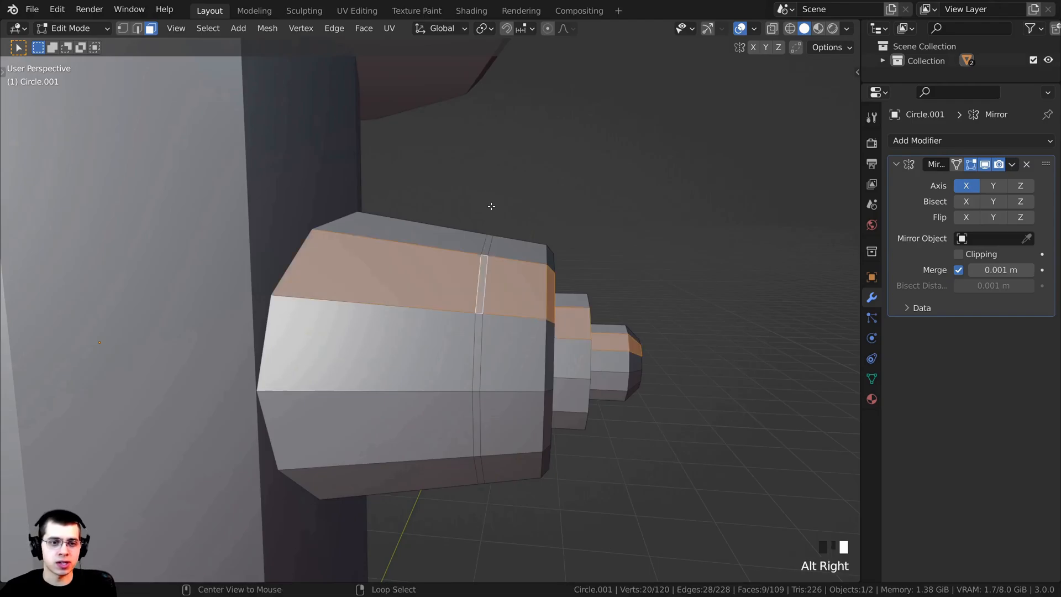
Extrude the thin face loop around the side nozzle in place and scale it outward with X locked to form a raised band.
alt+right_click(487, 250)
middle_drag(486, 253, 684, 386)
key(e)
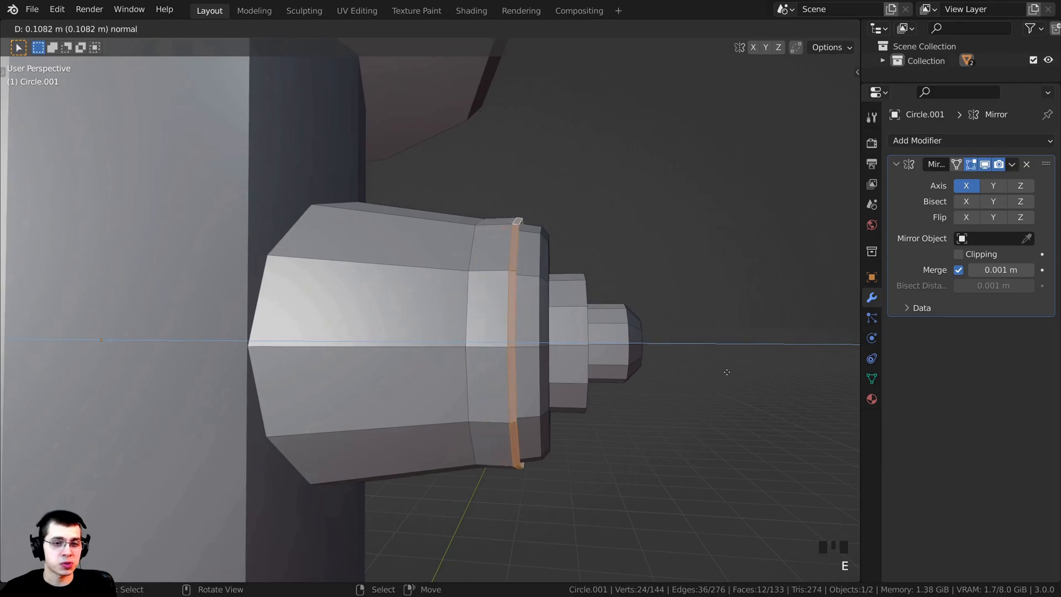
click(704, 374)
key(s)
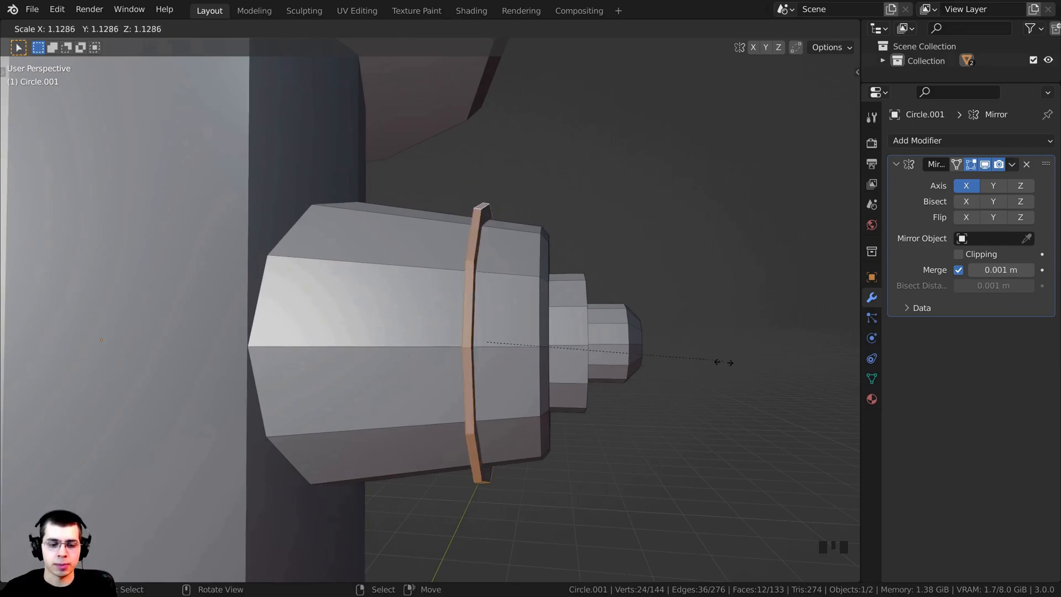
key(shift+x)
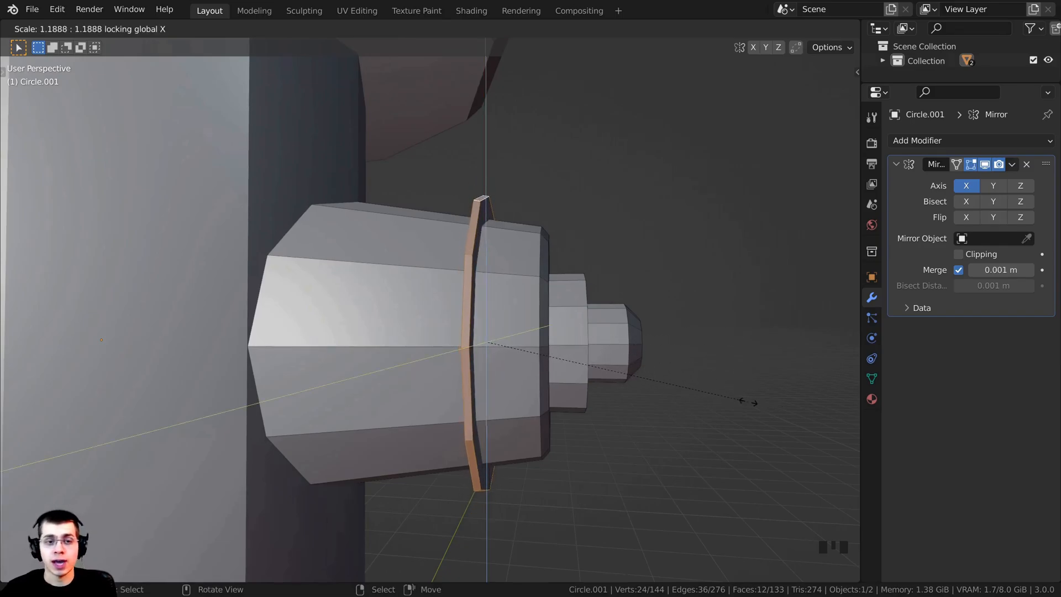
click(695, 357)
key(Tab)
Examine the whole hydrant and the banded nozzles on both sides.
middle_drag(694, 358, 432, 332)
scroll(440, 307, up, 1)
scroll(441, 335, down, 4)
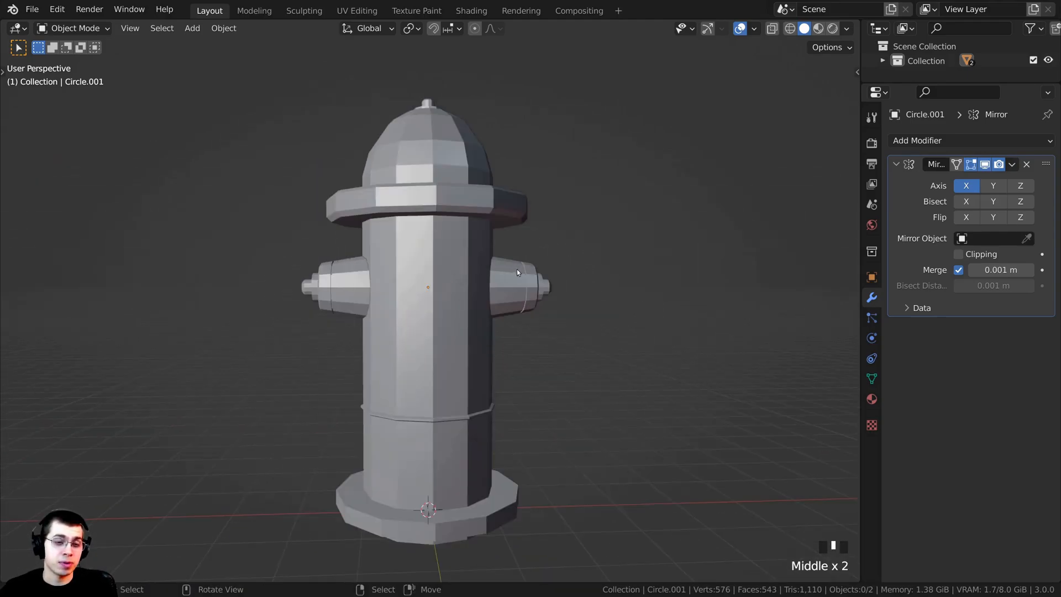
middle_drag(517, 271, 509, 279)
scroll(485, 264, down, 2)
middle_drag(504, 296, 514, 268)
scroll(476, 268, up, 1)
Select the main hydrant body and open its mesh for editing in vertex select mode.
click(509, 217)
key(g)
right_click(533, 170)
middle_drag(340, 206, 329, 203)
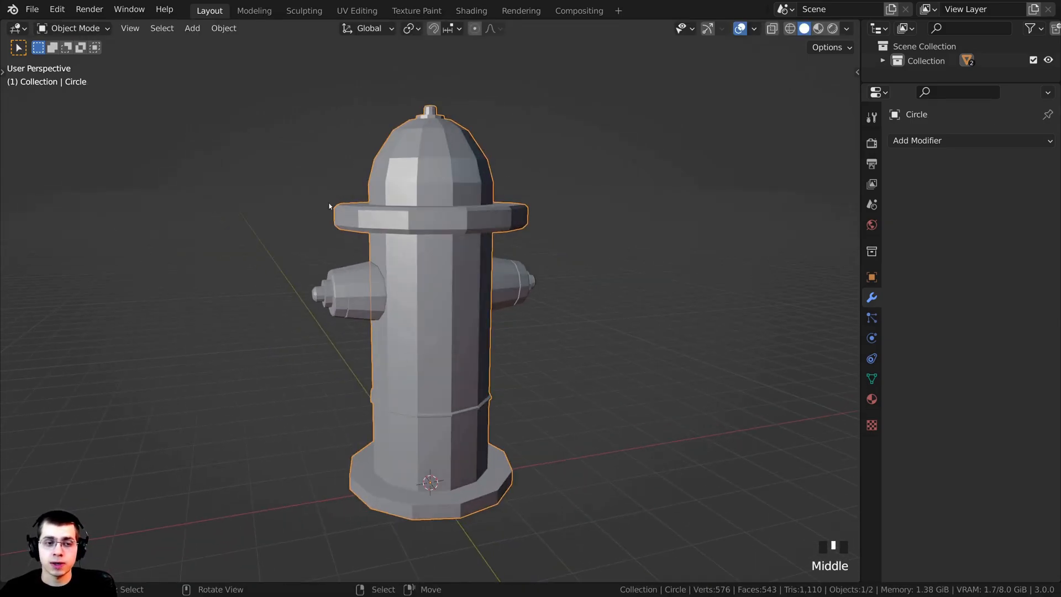
key(Tab)
middle_drag(451, 309, 437, 337)
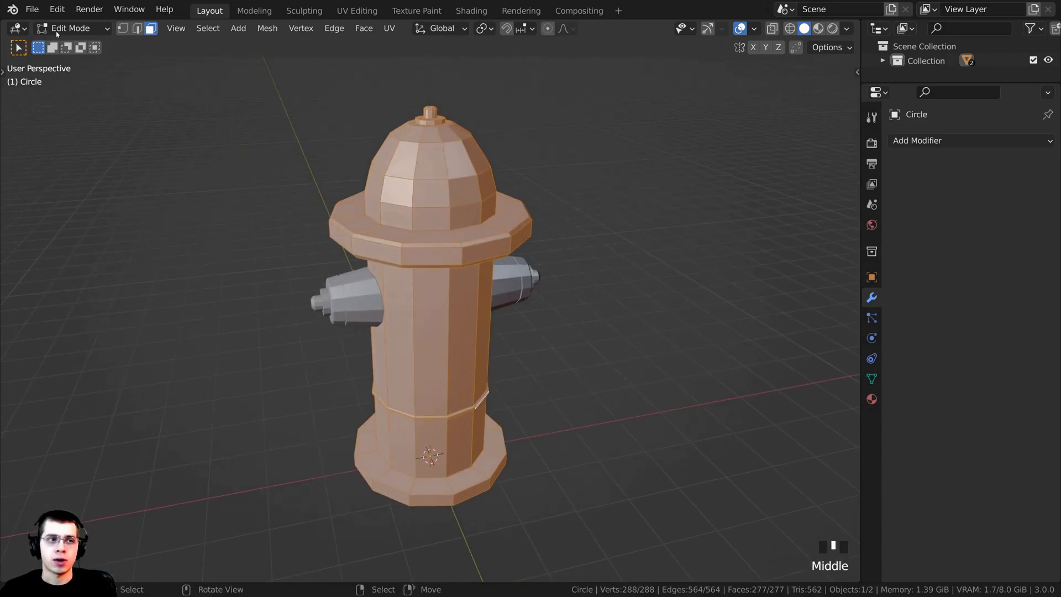
click(123, 29)
Duplicate the upper outer edge loop of the flange below the dome and move the copy along negative Y, in front of the hydrant.
shift+middle_drag(475, 298, 484, 302)
scroll(483, 303, up, 2)
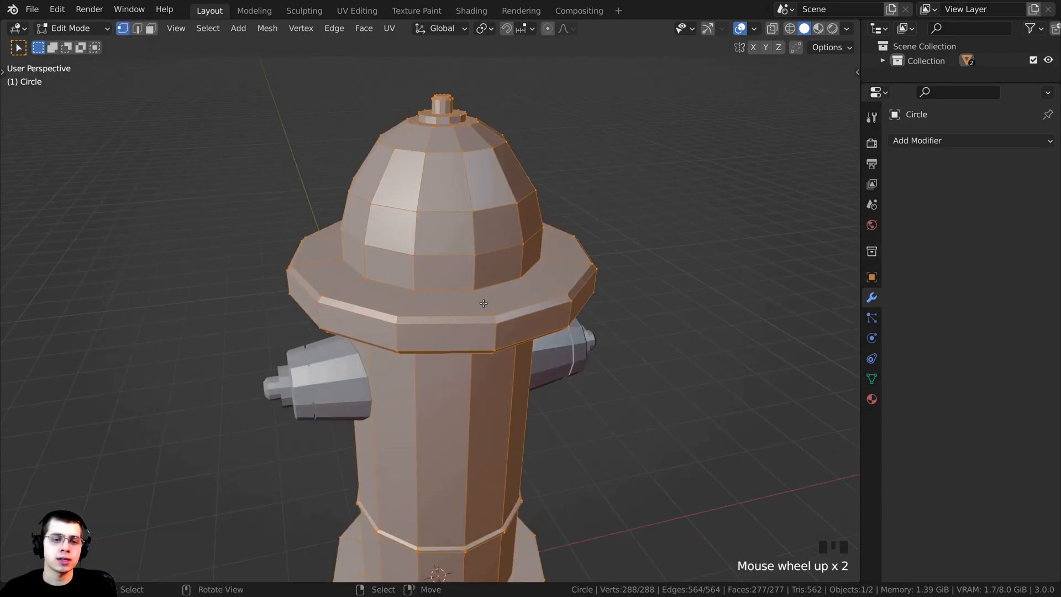
alt+right_click(528, 313)
shift+middle_drag(457, 309, 469, 249)
scroll(470, 248, down, 2)
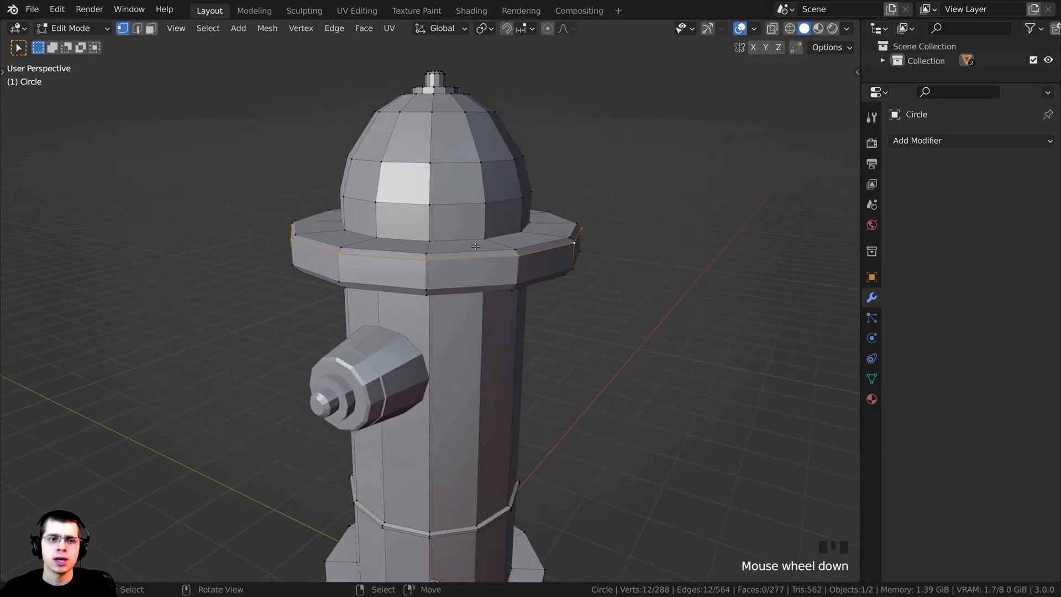
key(shift+d)
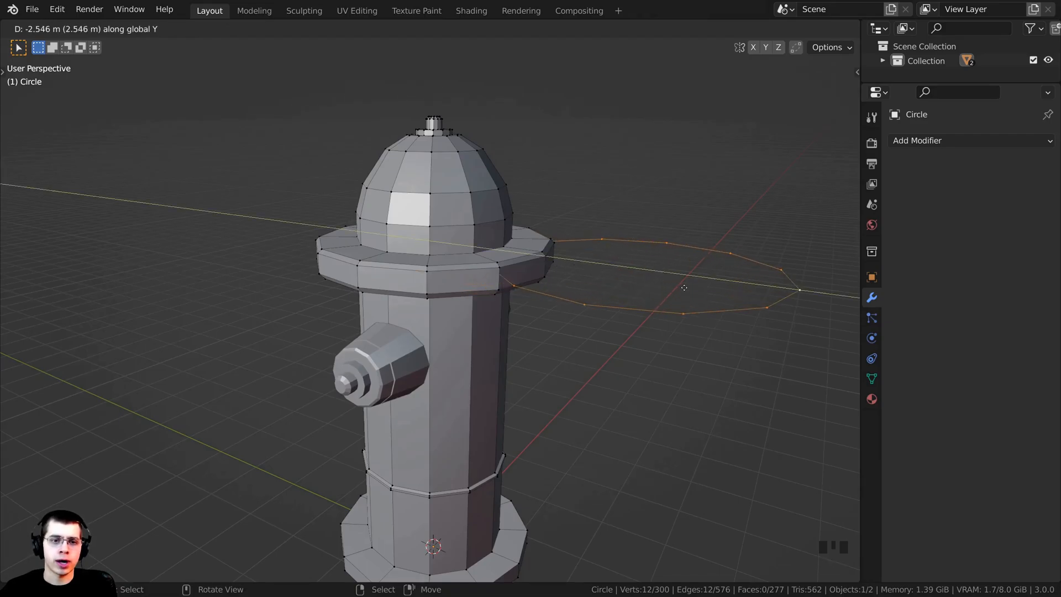
click(761, 184)
Scale the duplicated ring down to about 0.32 and rotate it 90° around the global X axis.
key(s)
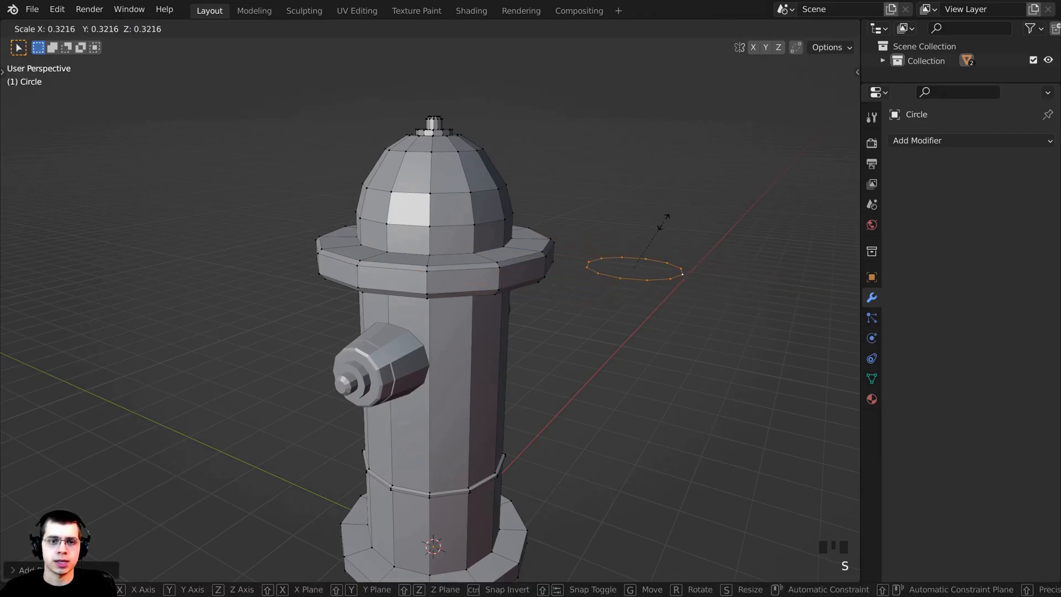
click(661, 217)
shift+middle_drag(660, 218, 592, 215)
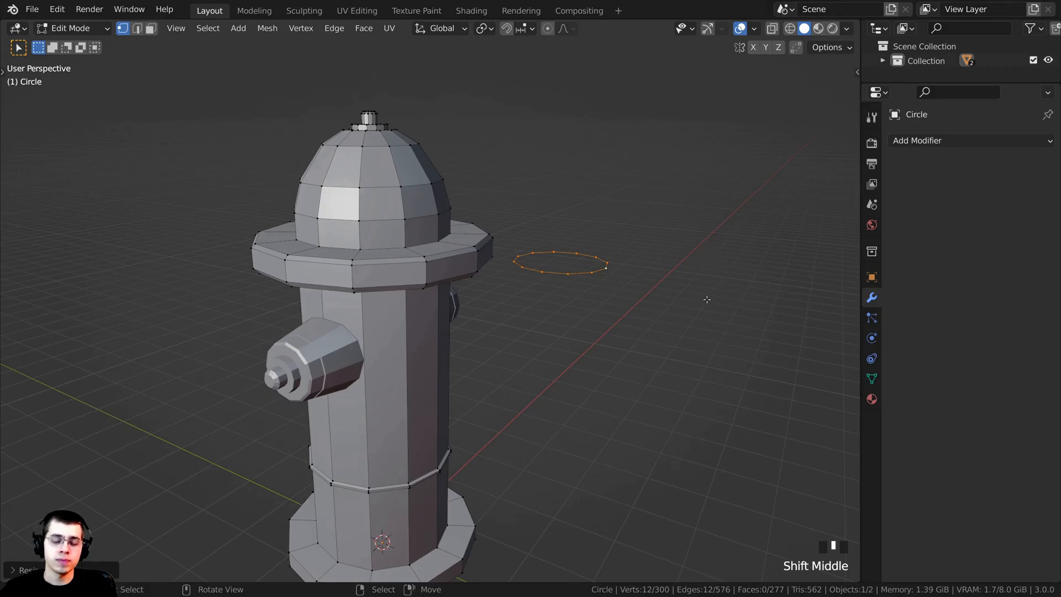
key(r)
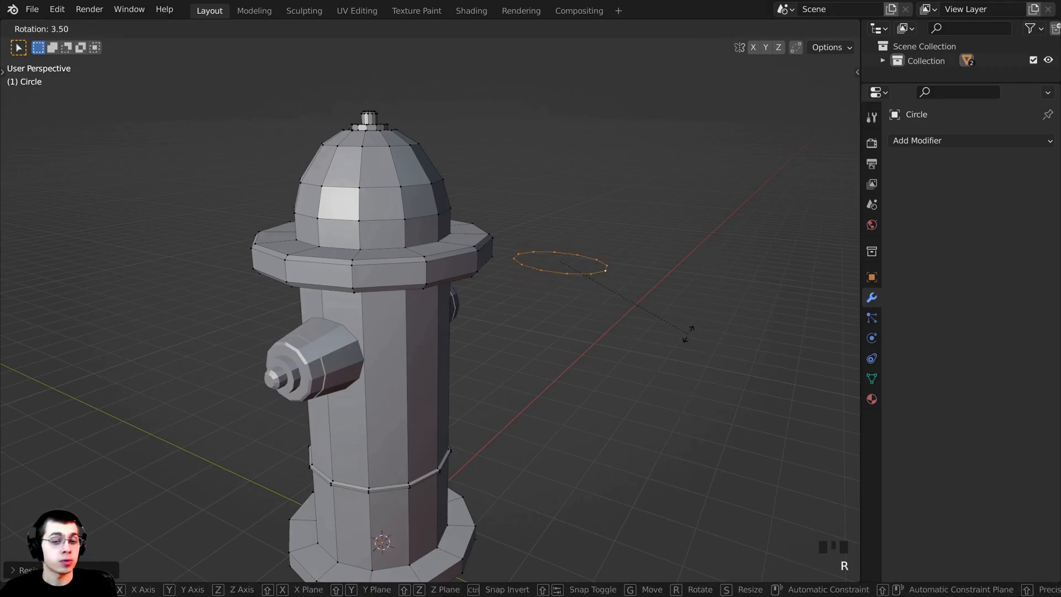
key(y)
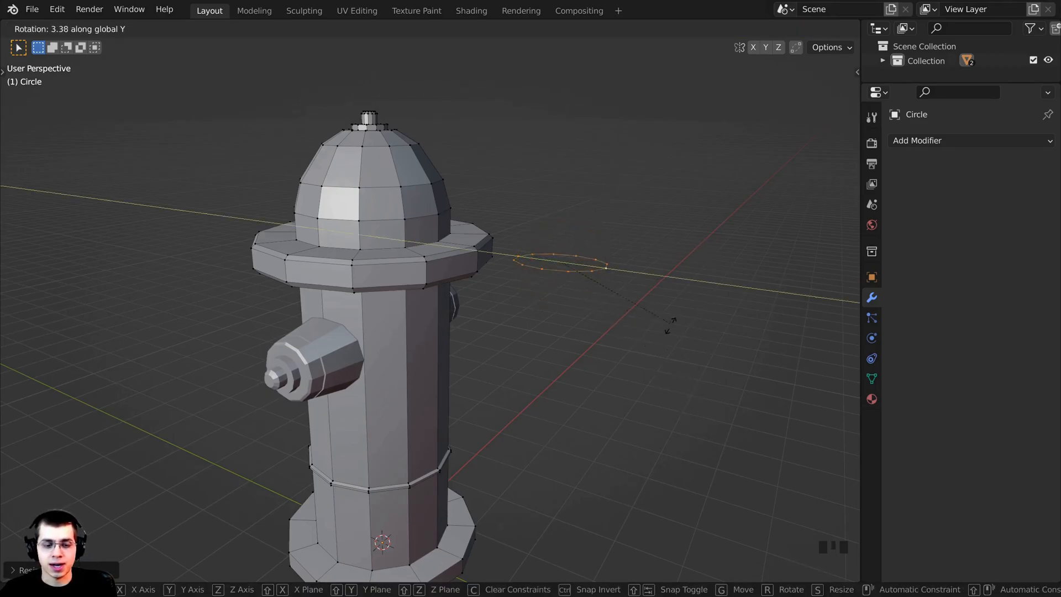
key(x)
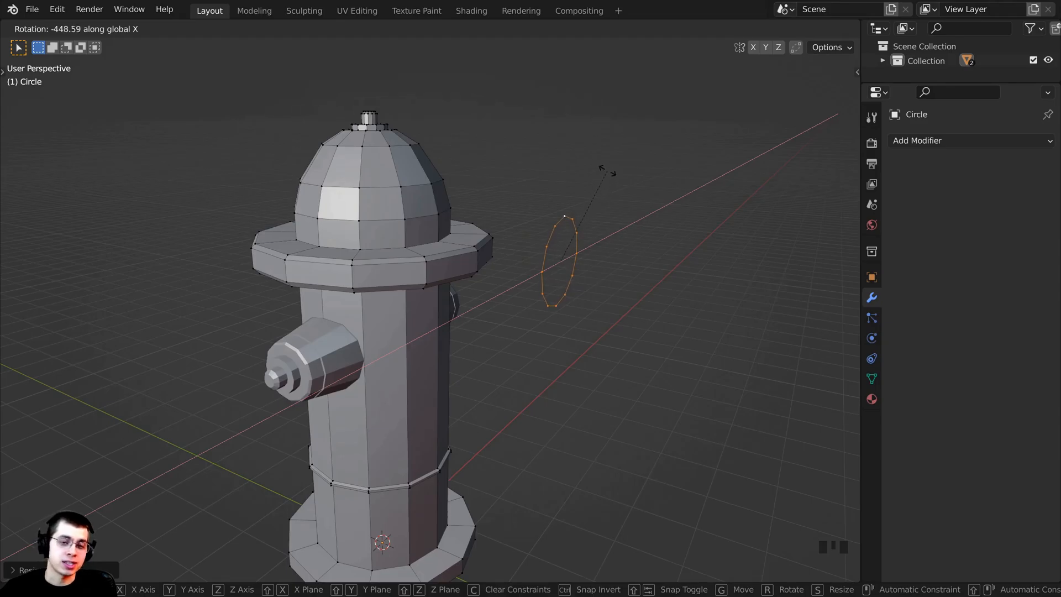
text(90)
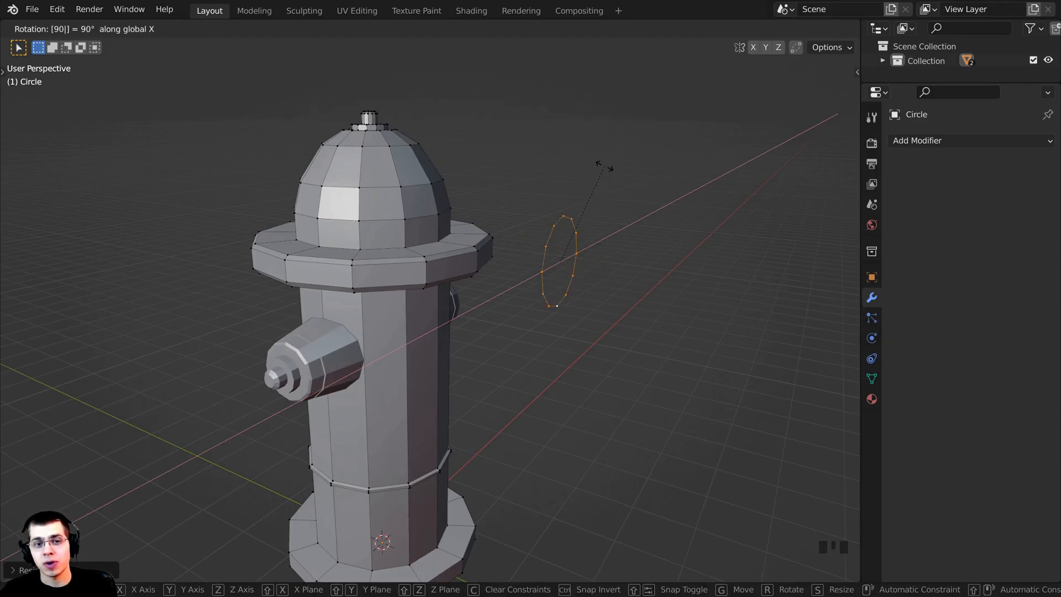
key(Return)
Lower the upright ring along Z until it sits below the flange, near the height of the side nozzles.
shift+middle_drag(562, 334, 586, 171)
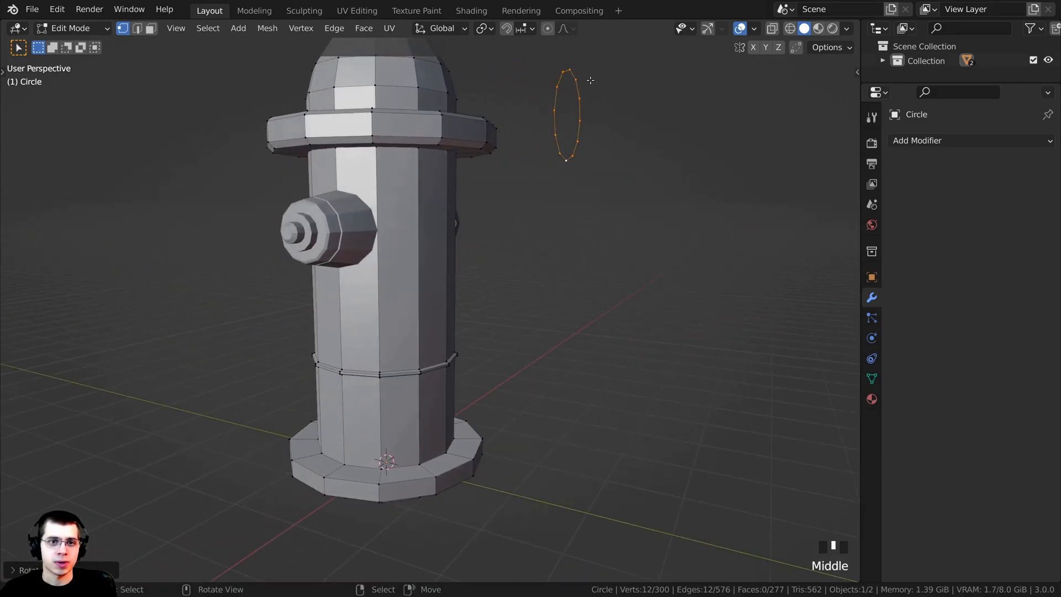
key(g)
key(z)
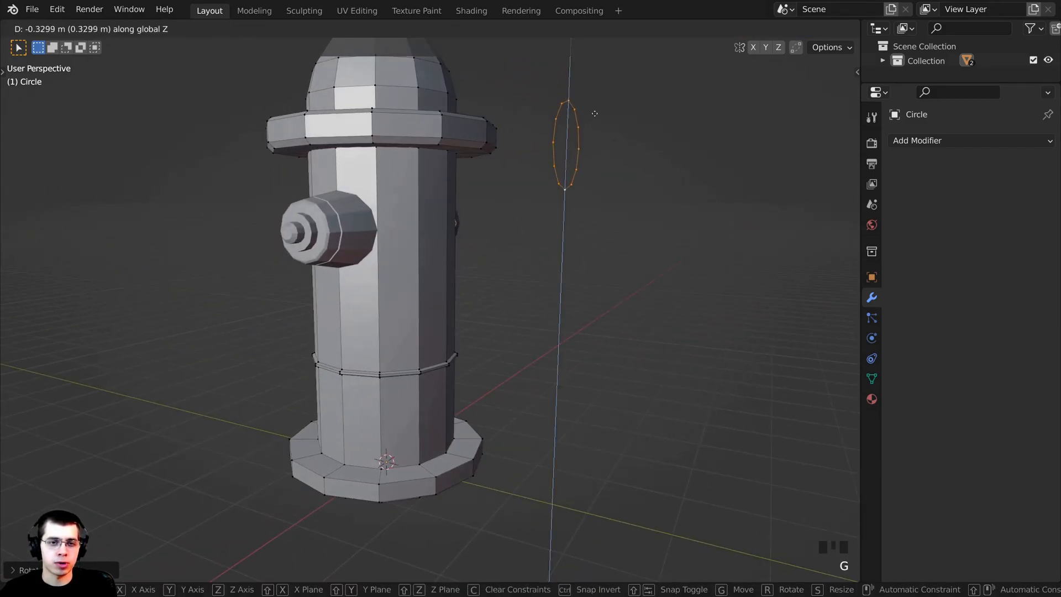
click(592, 180)
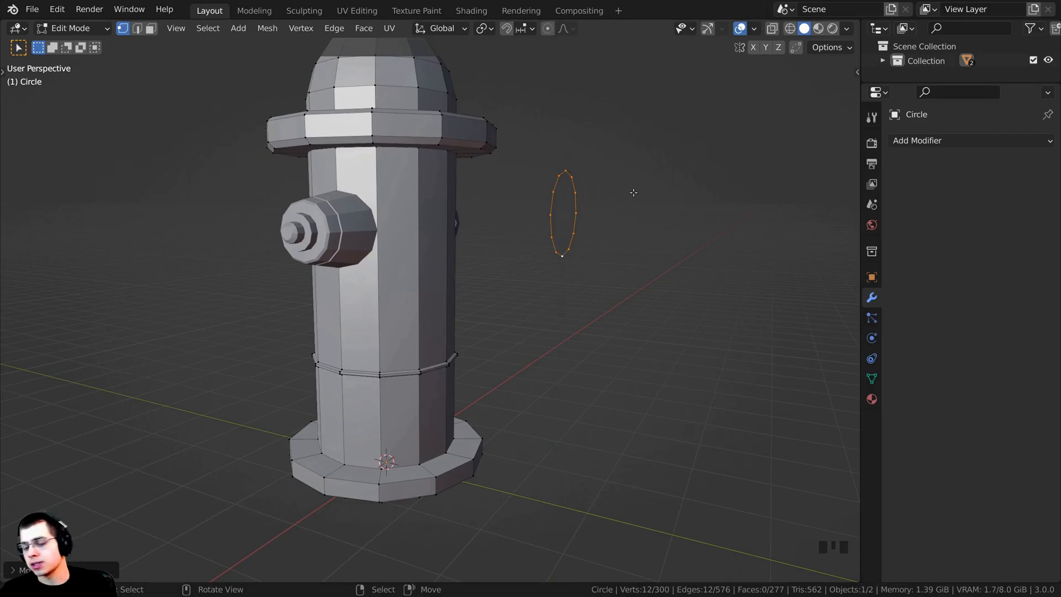
In front view, scale the ring up about 1.41 times and lower it about 0.23 m along Z to nozzle height.
key(KP_1)
shift+middle_drag(632, 194, 513, 291)
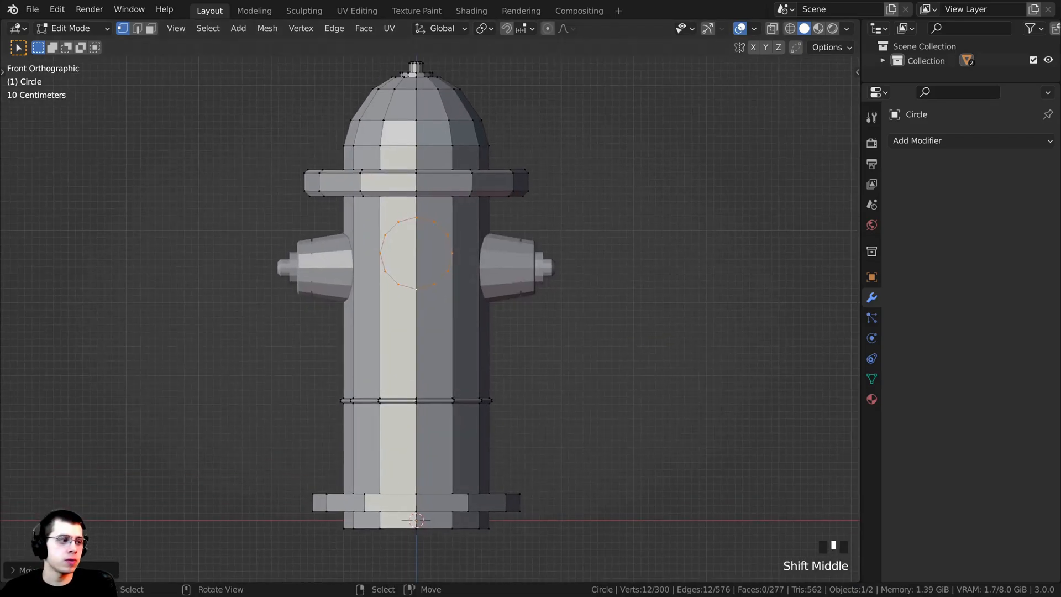
key(s)
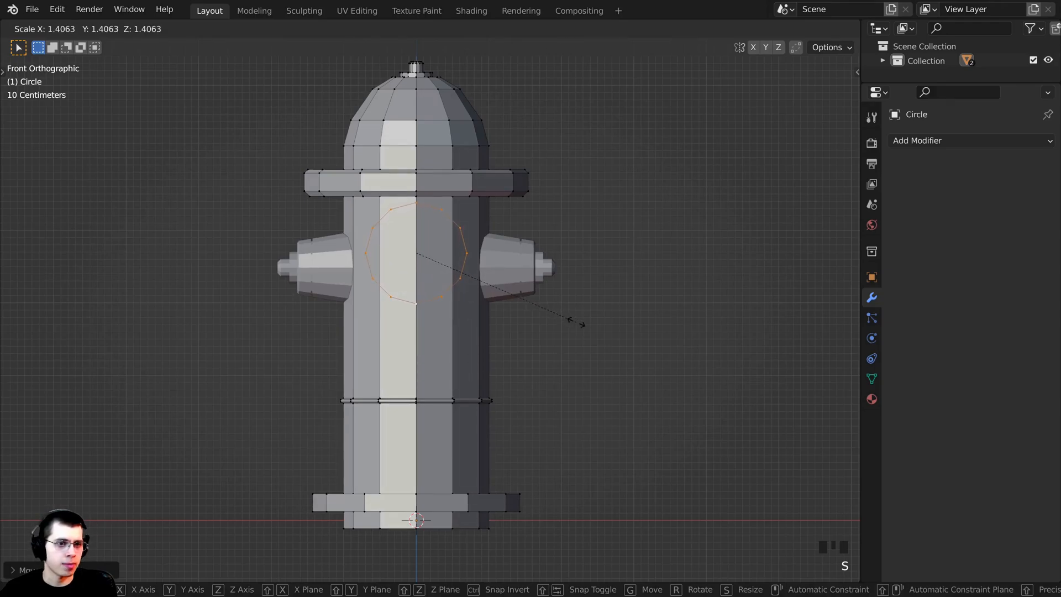
click(576, 322)
key(g)
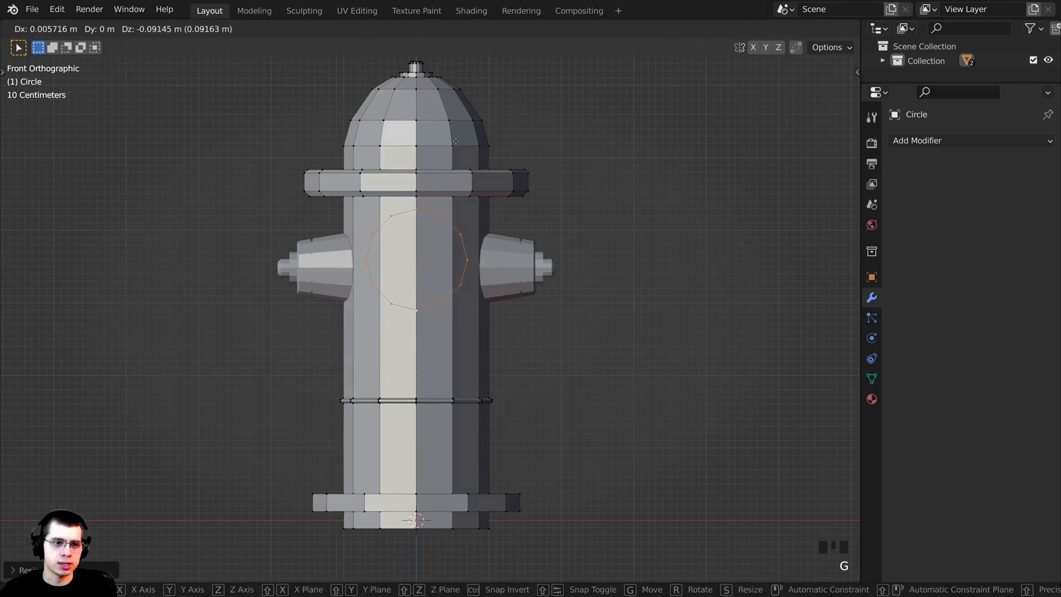
key(z)
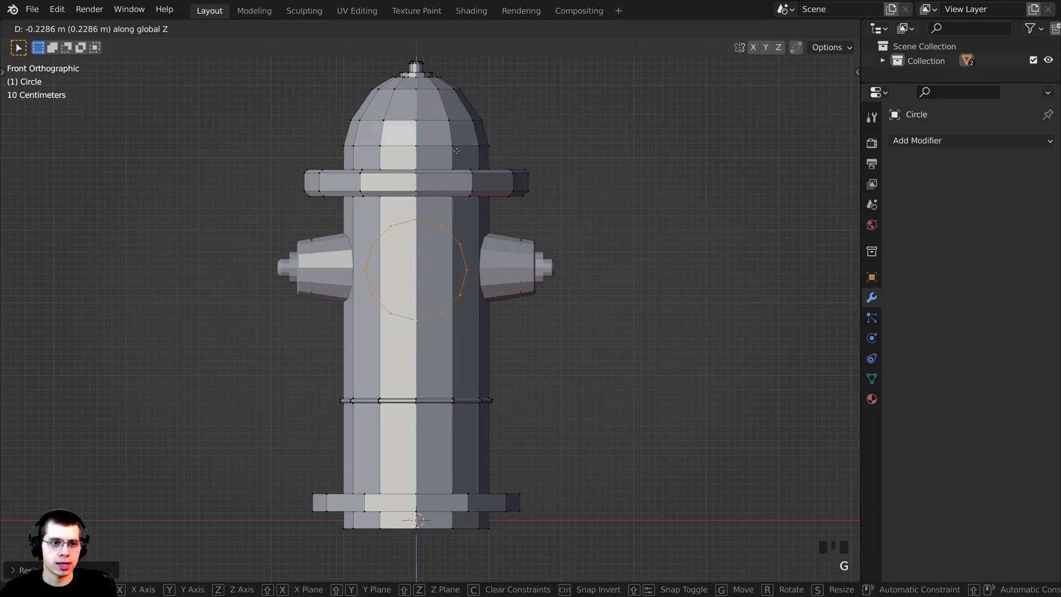
click(457, 152)
Move the ring about 1.96 m along Y into the hydrant body.
middle_drag(352, 291, 658, 299)
key(g)
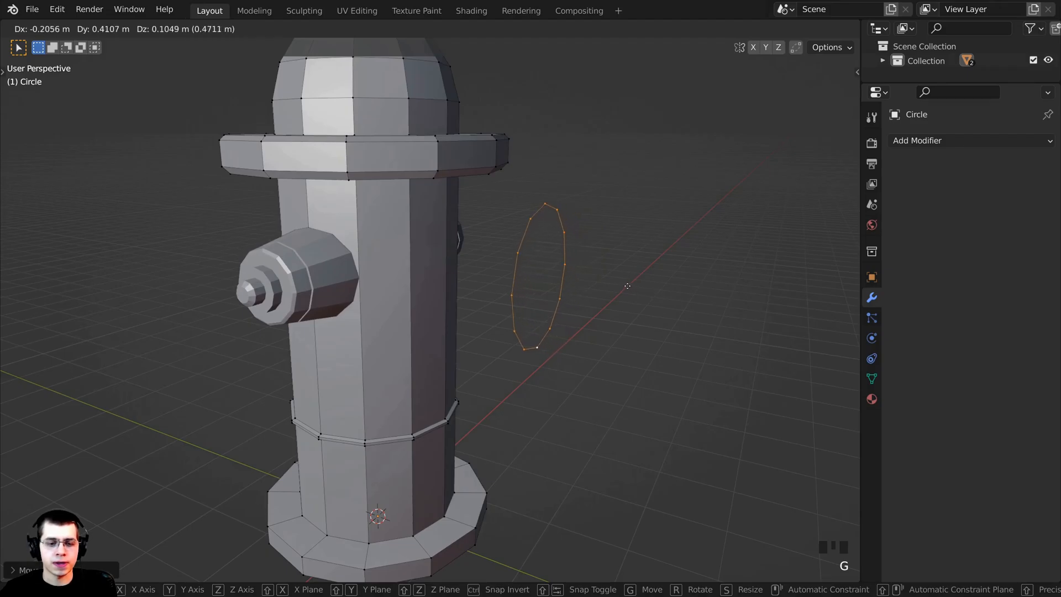
key(y)
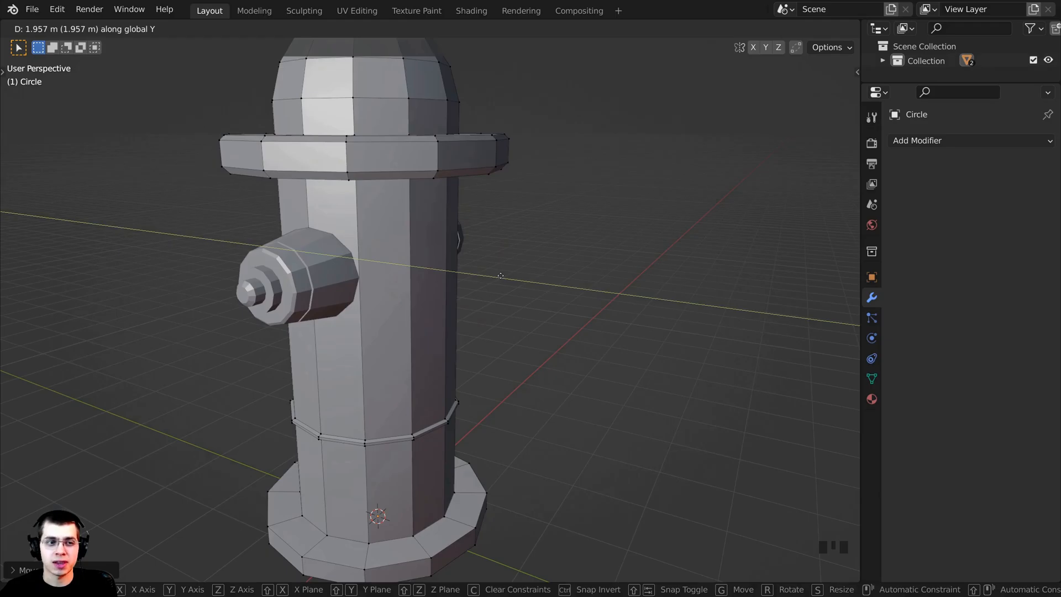
click(500, 275)
Extrude the ring about 1.07 m outward along negative Y and adjust the front end's position along Y to set the front nozzle's length.
middle_drag(500, 275, 498, 236)
key(e)
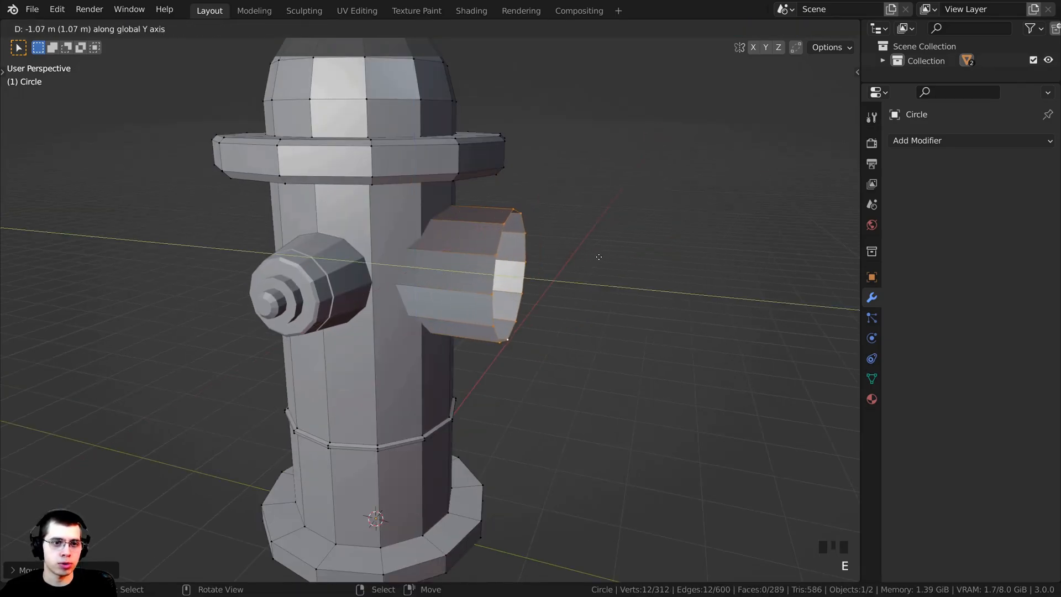
click(601, 257)
key(g)
key(y)
middle_drag(493, 377, 301, 298)
click(514, 379)
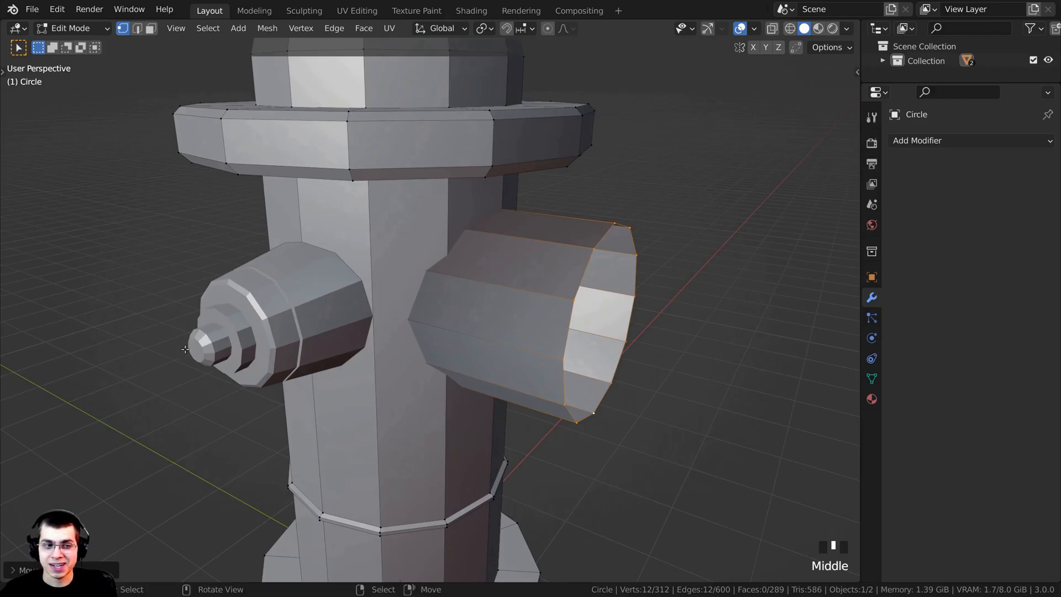
Extrude and scale the front nozzle's open rim inward to form an end face, and extrude the inner ring outward as a collar.
middle_drag(552, 281, 618, 276)
scroll(686, 272, up, 2)
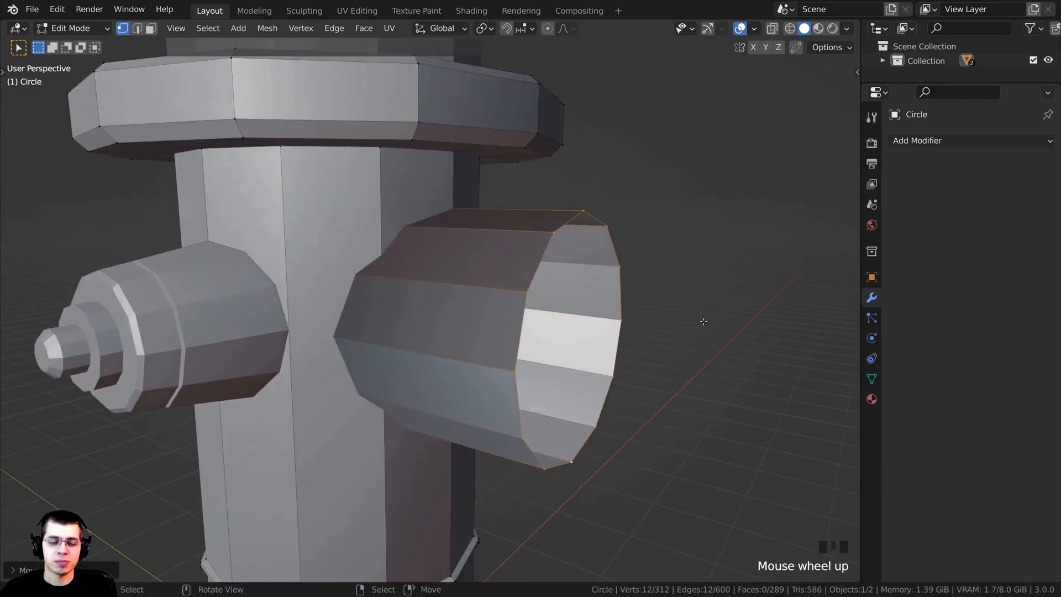
key(e)
key(s)
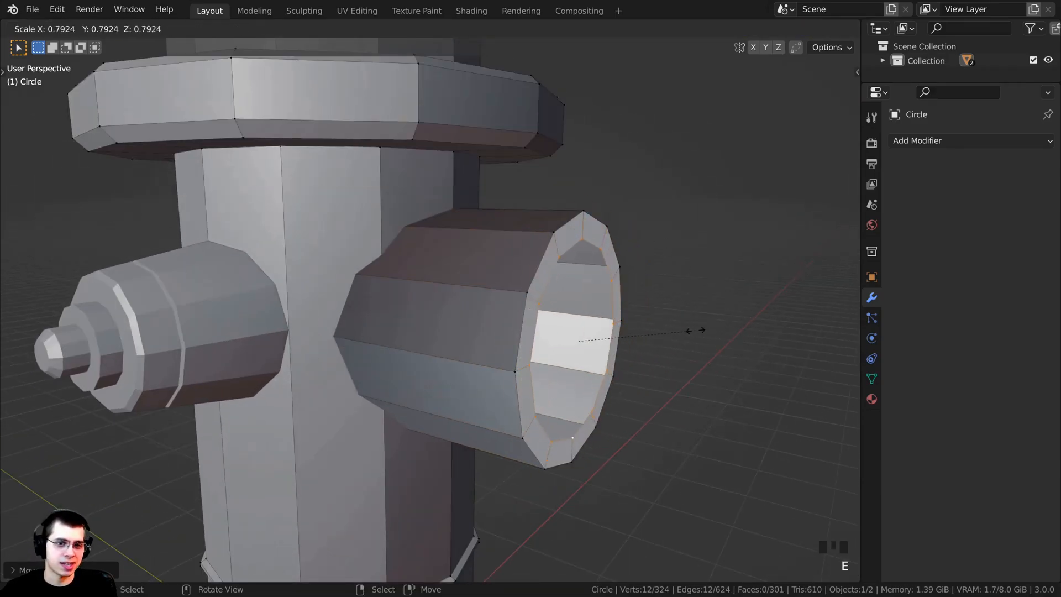
click(659, 331)
key(e)
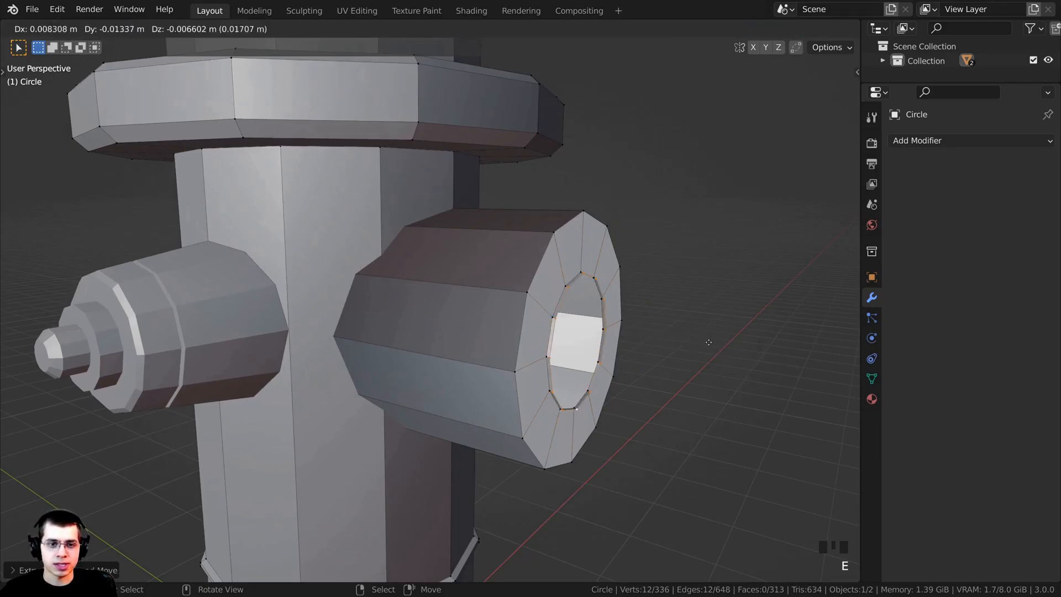
click(741, 352)
Extrude the collar's rim inward at about 0.46 scale and extrude the smaller ring about 0.17 m outward along negative Y as a tip.
key(e)
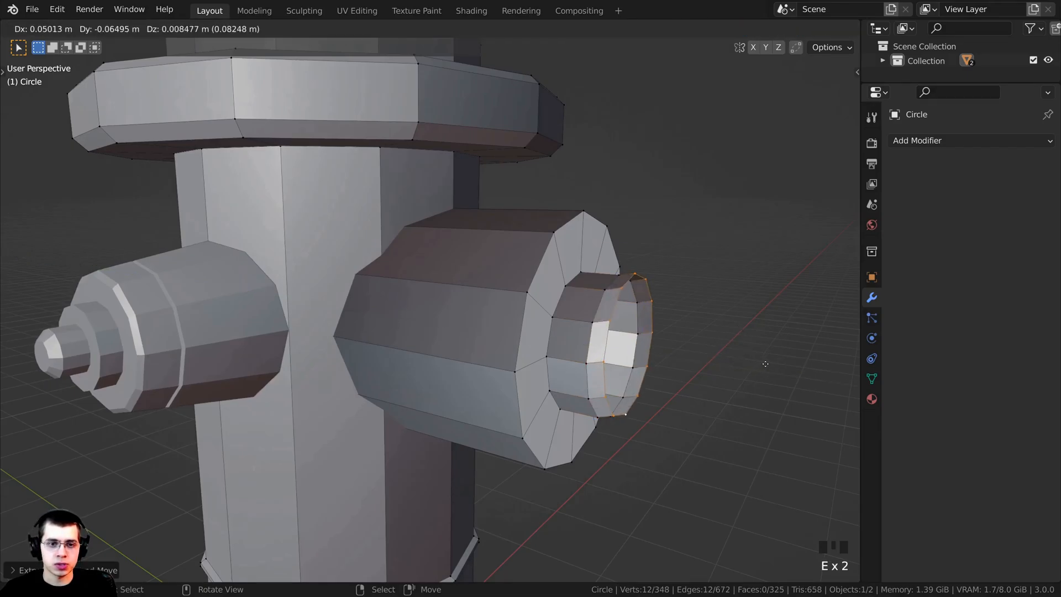
key(s)
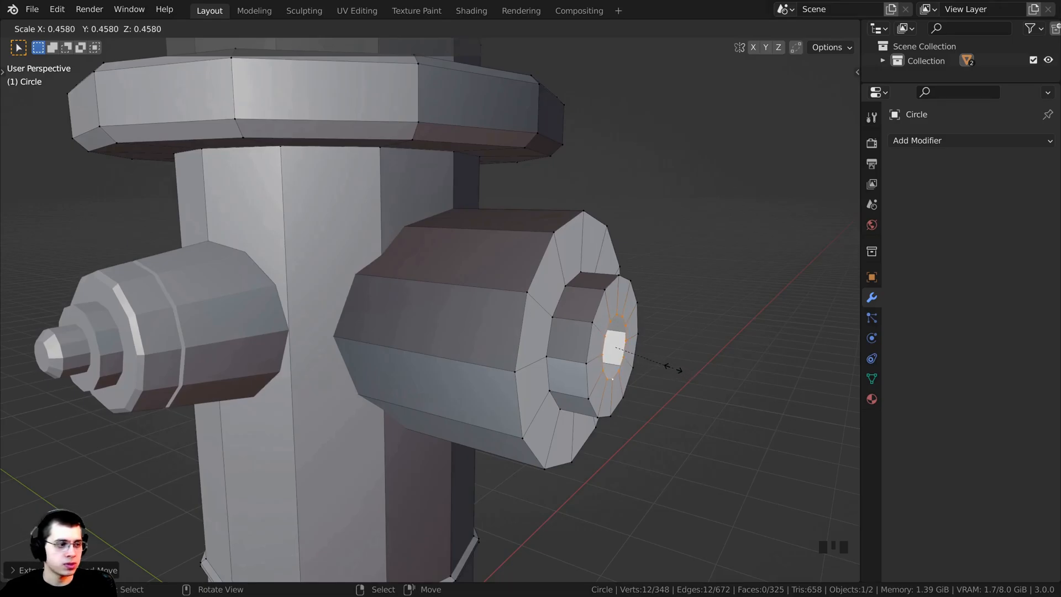
click(673, 367)
key(e)
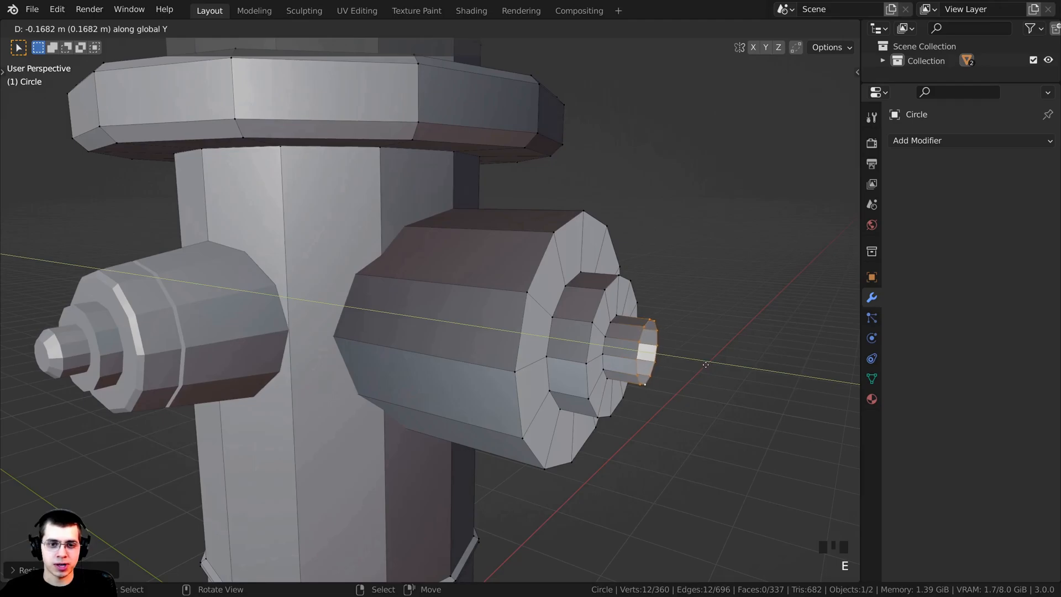
click(713, 357)
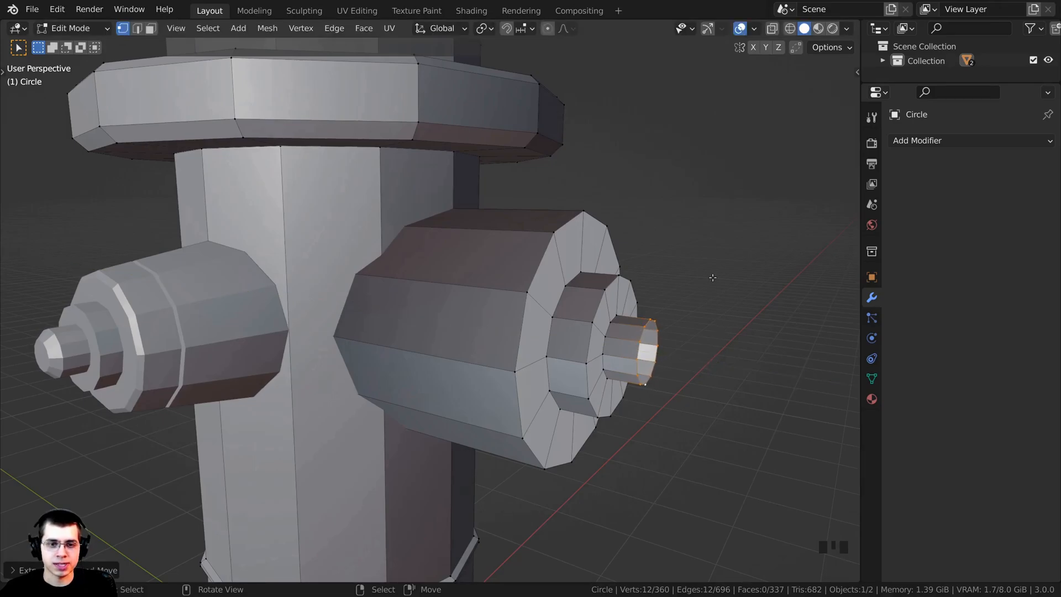
Close the tip's open end with a face and bevel its edges with a width of about 0.038 m.
key(f)
shift+middle_drag(679, 294, 768, 273)
key(ctrl+b)
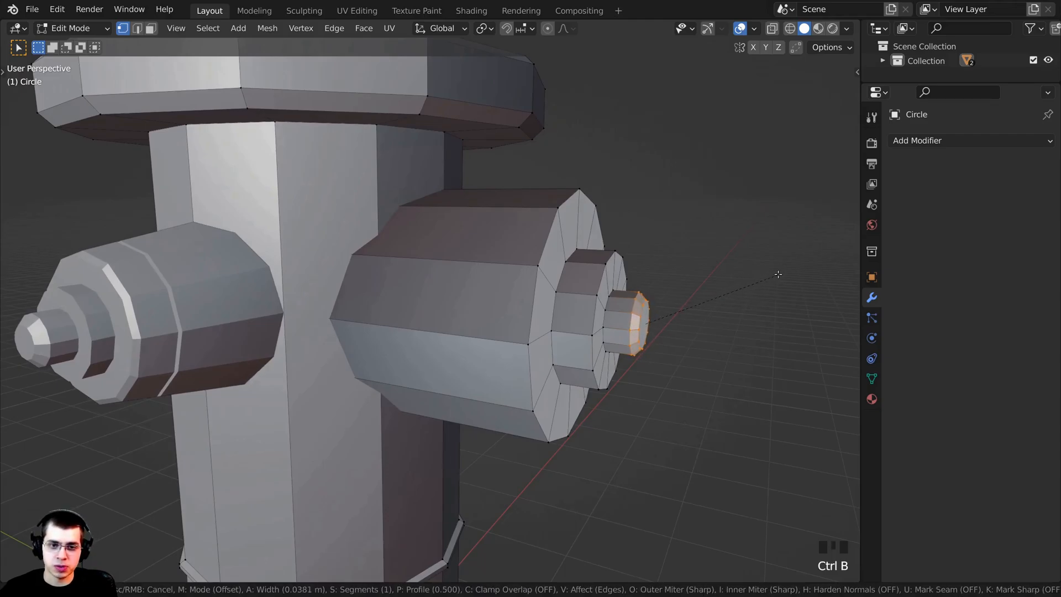
click(778, 274)
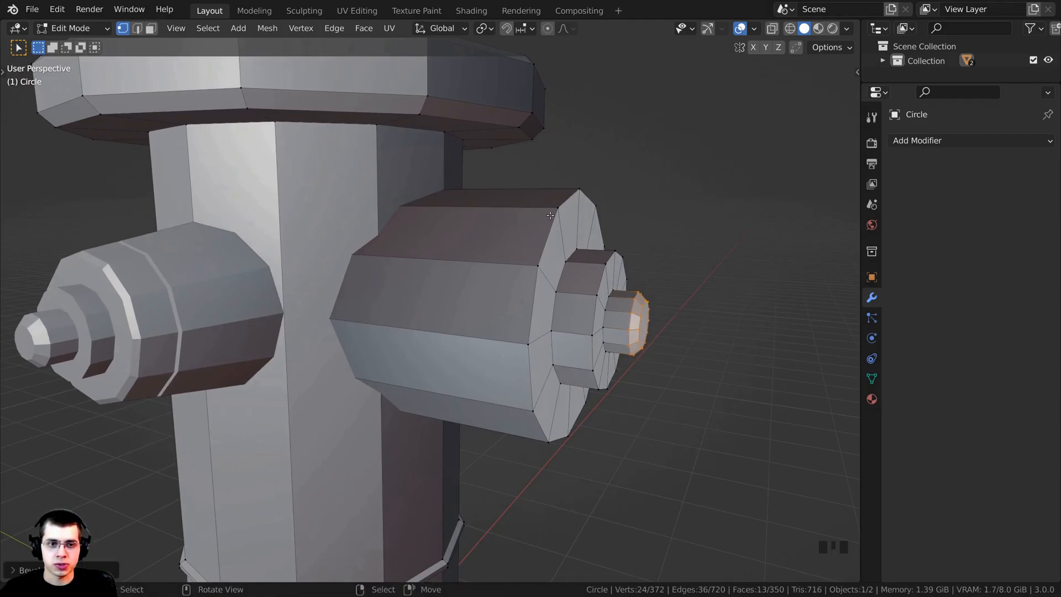
Bevel the edge loop around the front nozzle's outer front rim with a single segment.
alt+click(549, 250)
middle_drag(549, 250, 718, 279)
scroll(727, 280, up, 2)
key(ctrl+b)
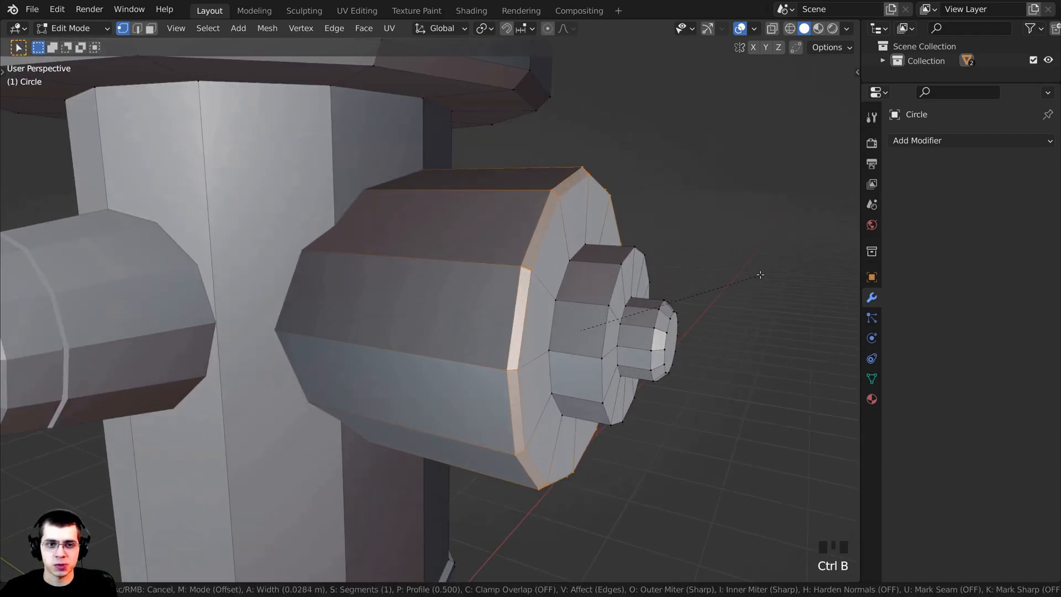
click(767, 277)
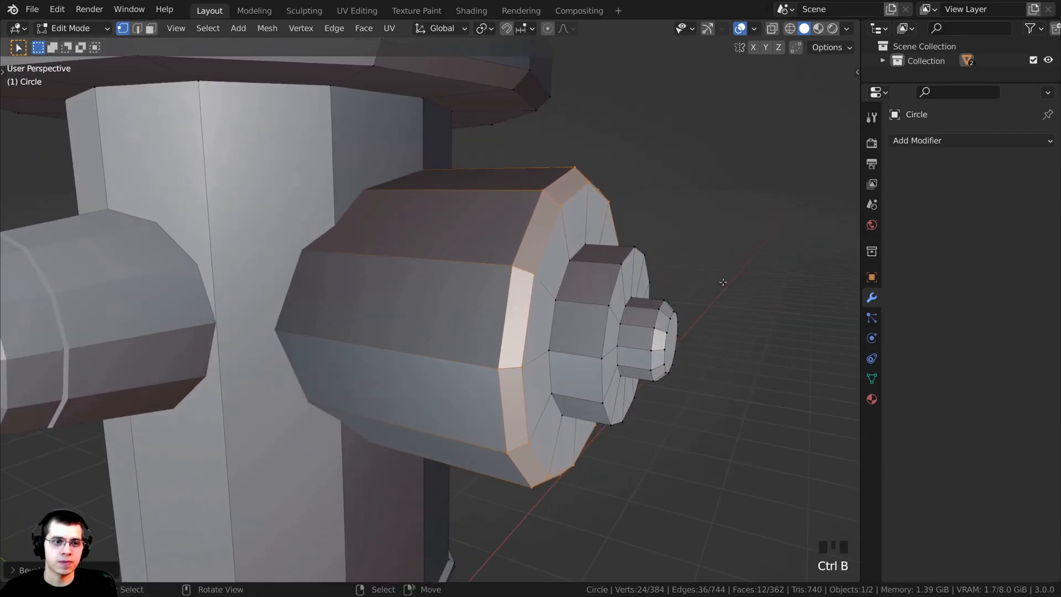
Select the front nozzle's beveled front end, collar and tip through the mesh, and scale them down to about 0.86.
middle_drag(767, 277, 584, 263)
scroll(598, 278, down, 2)
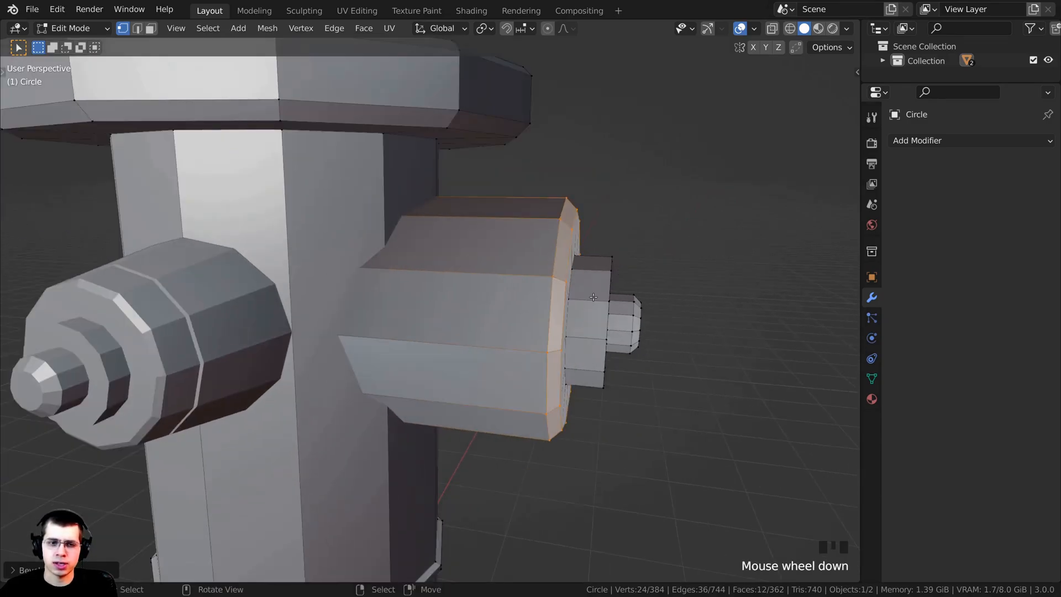
middle_drag(490, 287, 597, 296)
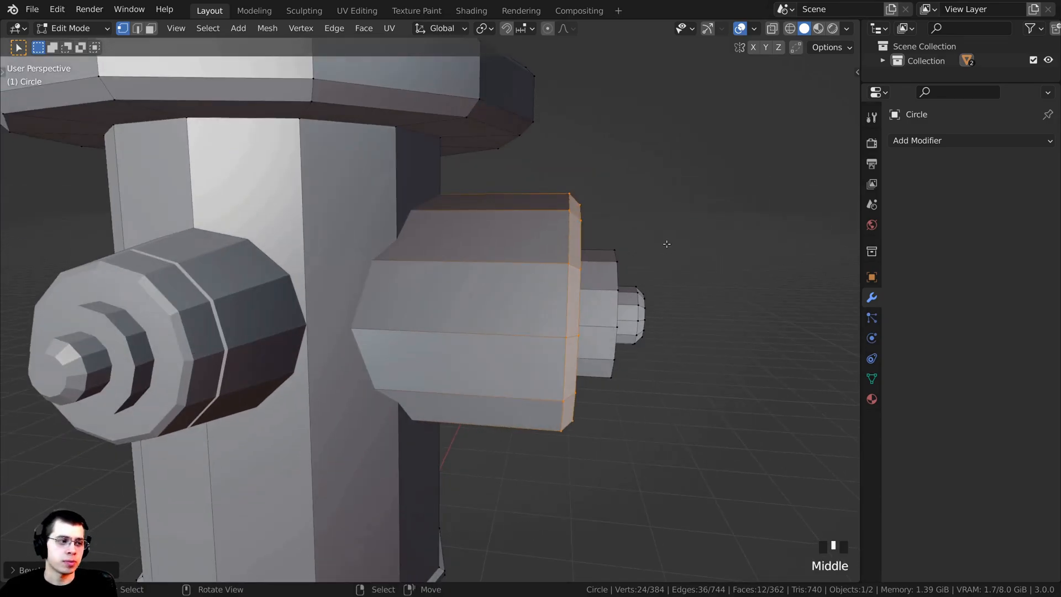
key(z)
click(524, 247)
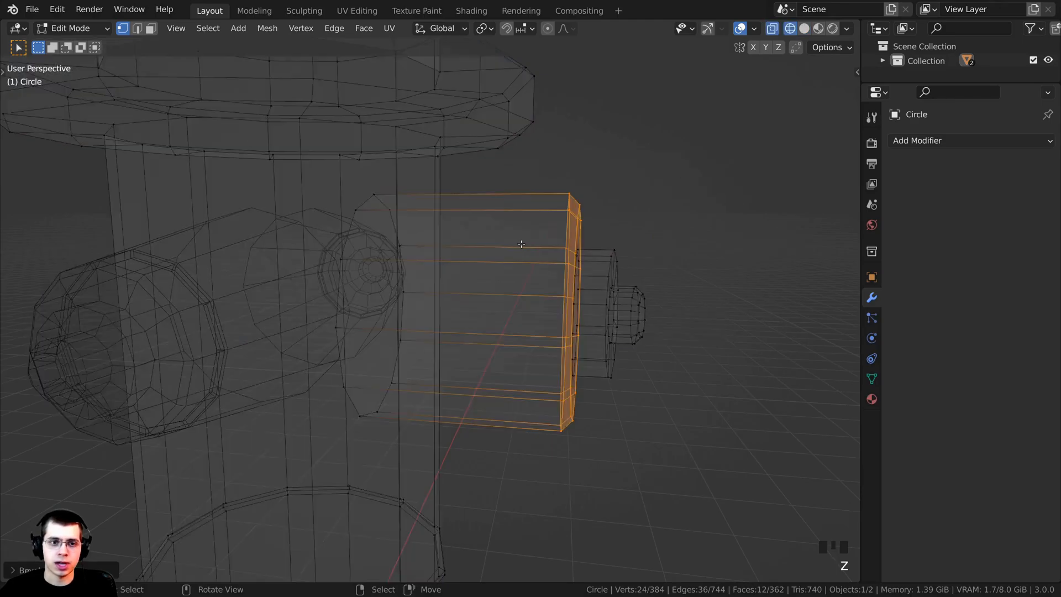
key(b)
key(b)
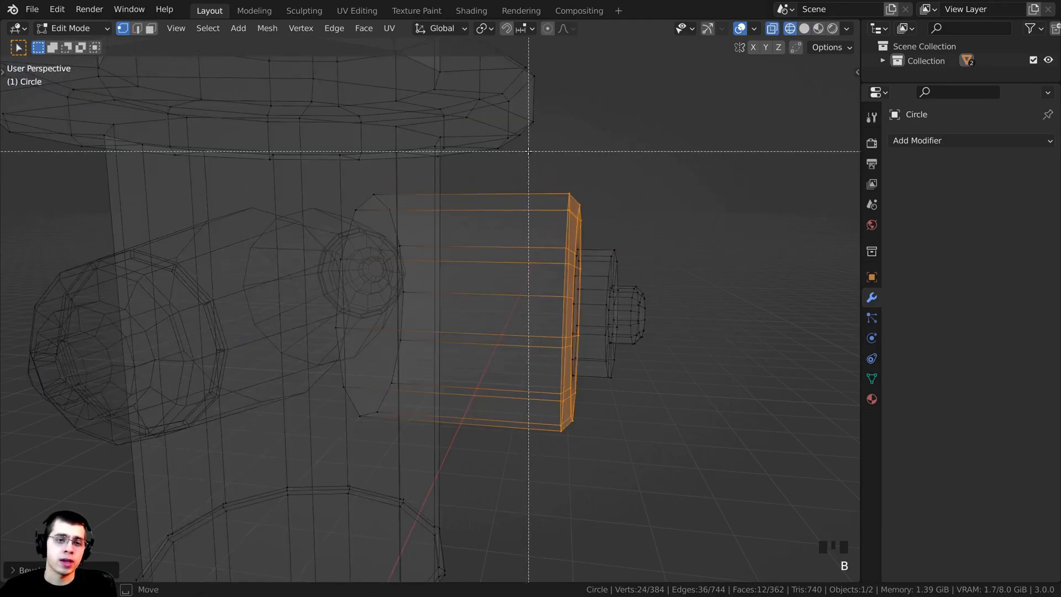
drag(534, 157, 700, 477)
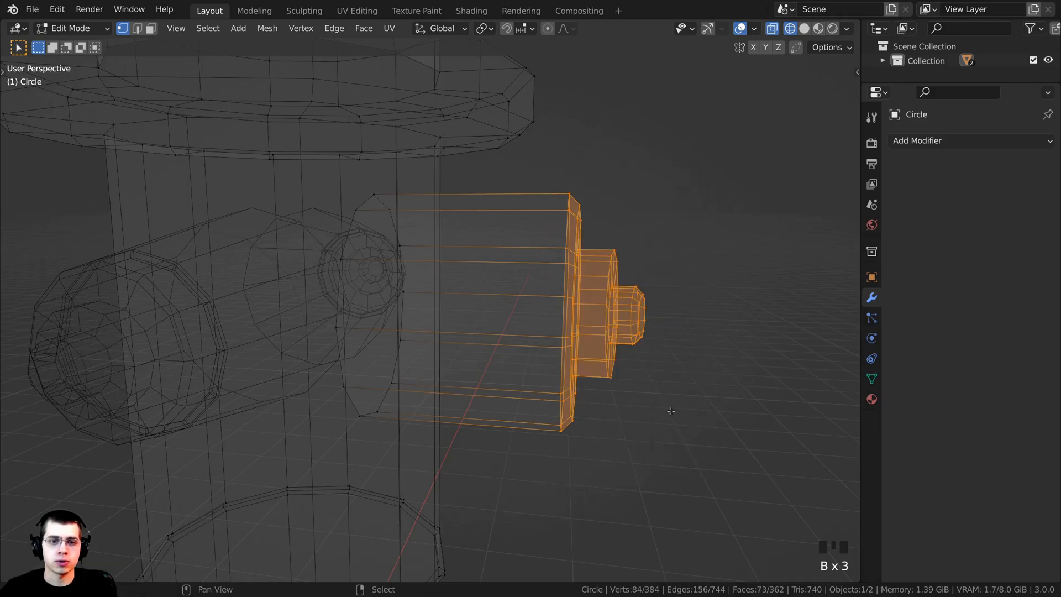
middle_drag(670, 407, 638, 398)
key(z)
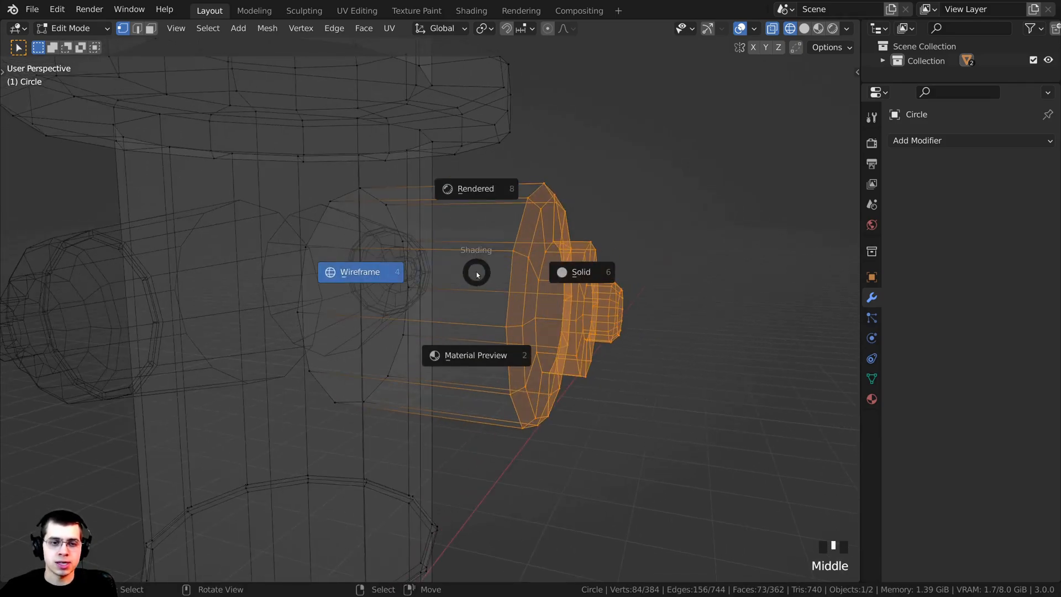
key(z)
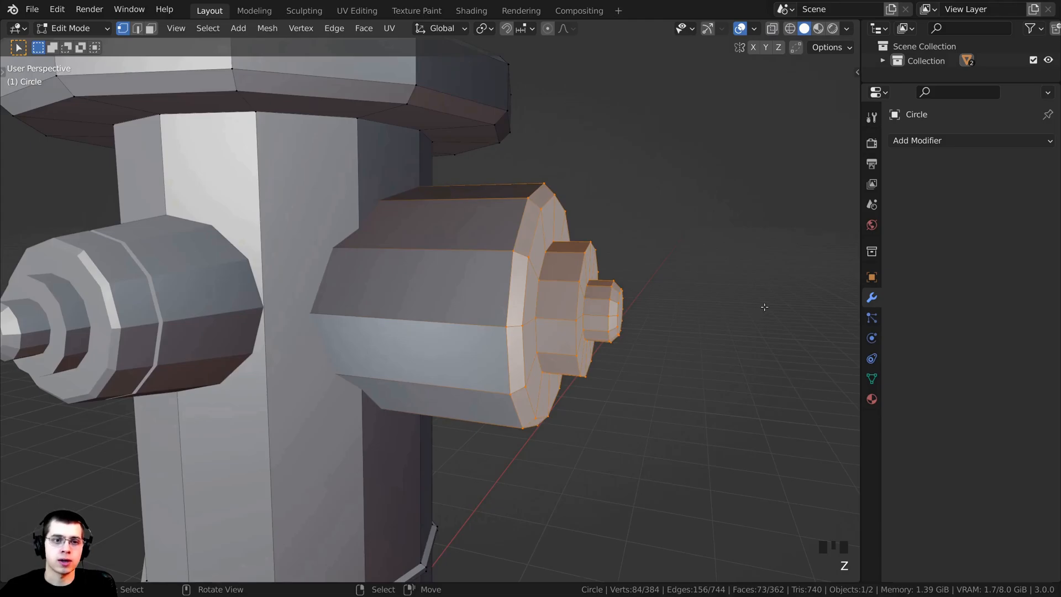
middle_drag(763, 307, 819, 277)
key(s)
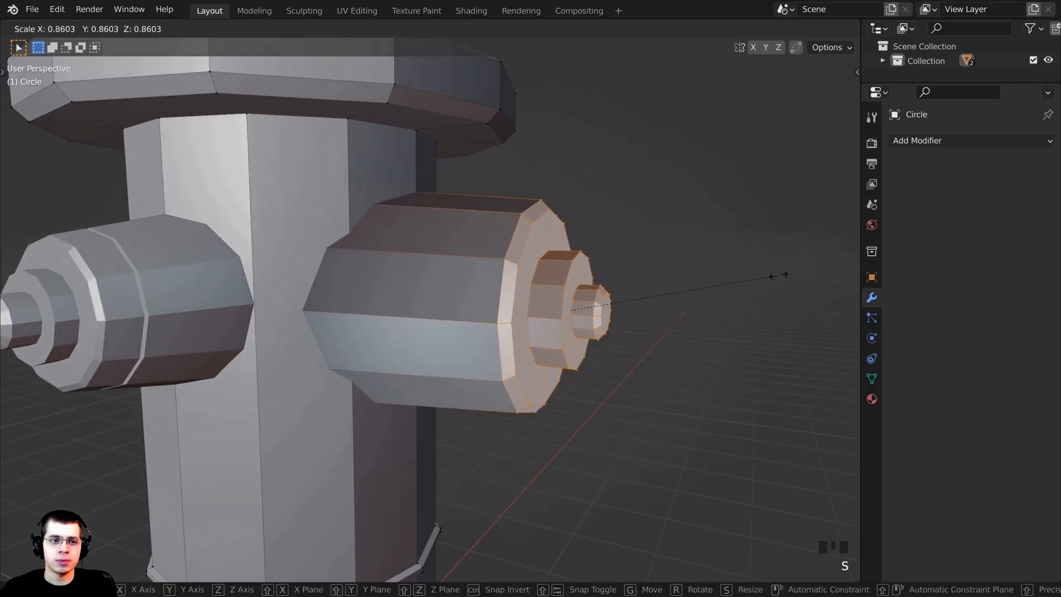
click(769, 273)
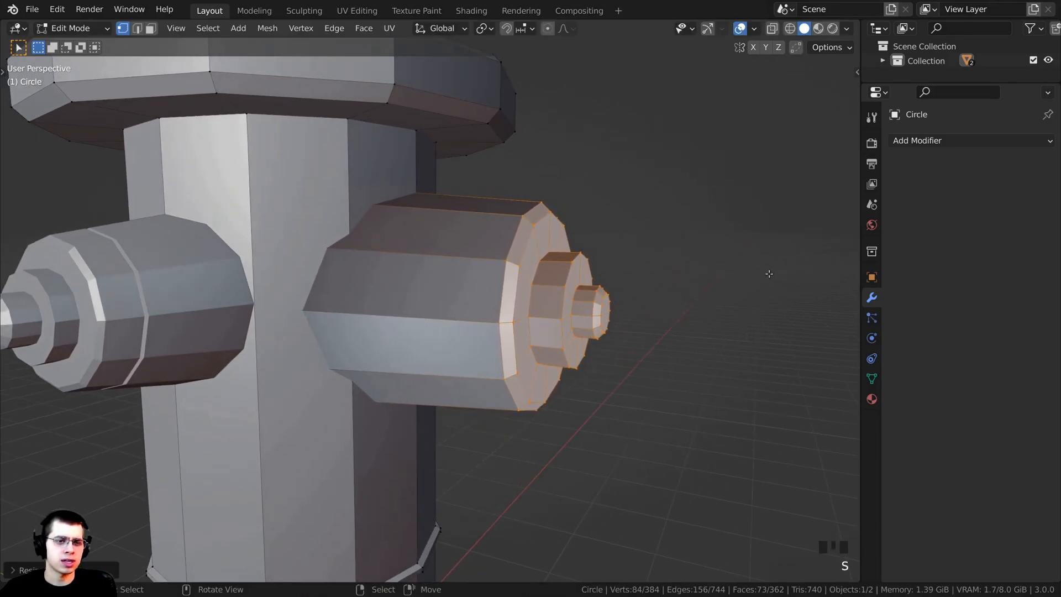
Fine-tune the scale of the front nozzle's selected end section, and return to Object Mode.
scroll(767, 272, down, 2)
middle_drag(658, 279, 552, 254)
key(s)
click(642, 287)
key(Tab)
Inspect the direction of the hydrant's normals using the Face Orientation overlay, and turn the overlay off again.
scroll(387, 273, up, 2)
scroll(682, 245, up, 3)
scroll(730, 222, down, 3)
shift+middle_drag(730, 222, 765, 137)
click(753, 28)
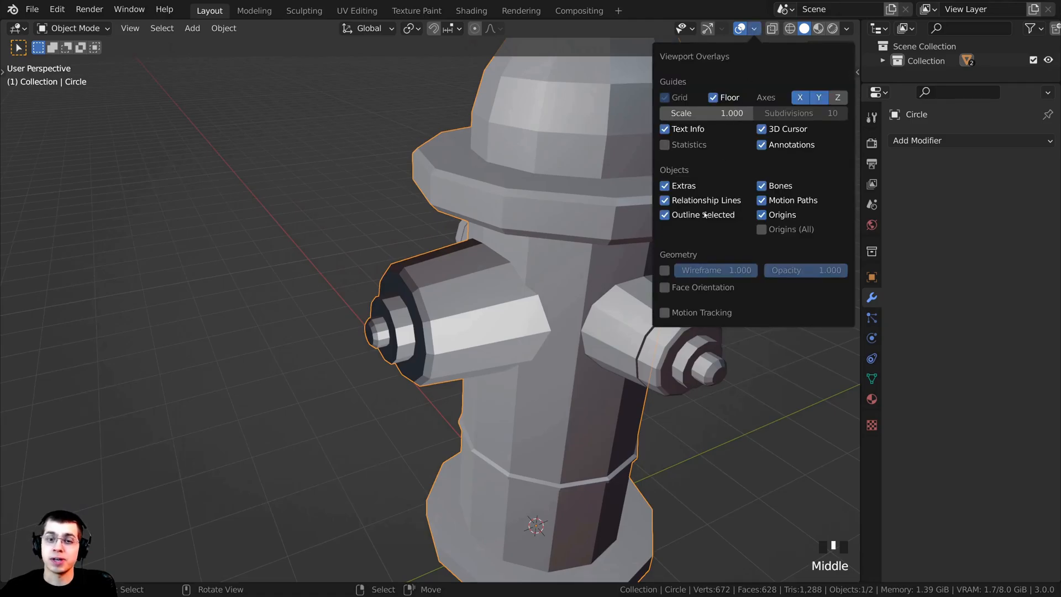
click(664, 288)
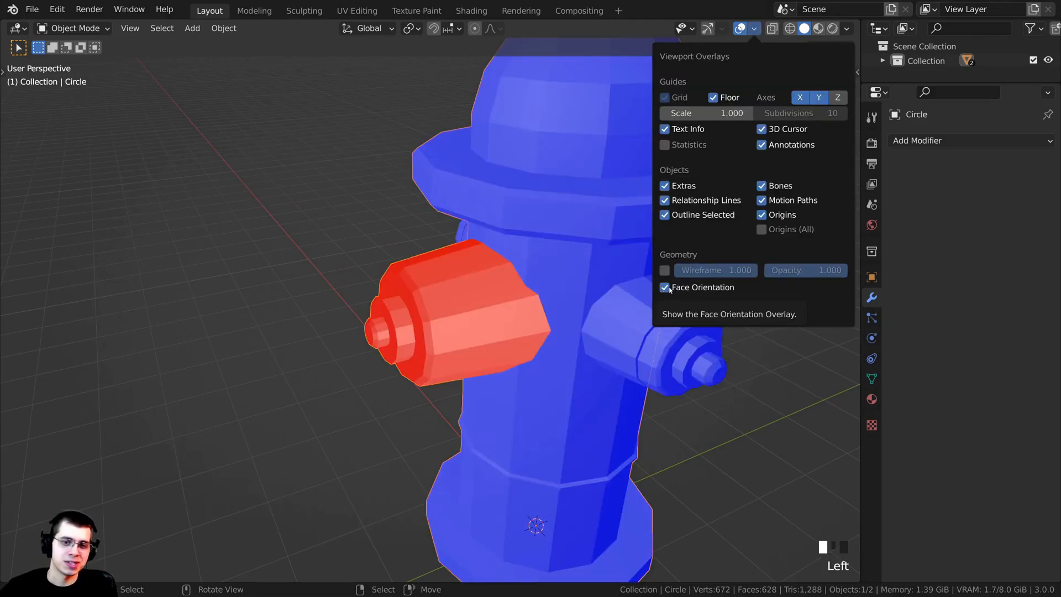
click(677, 292)
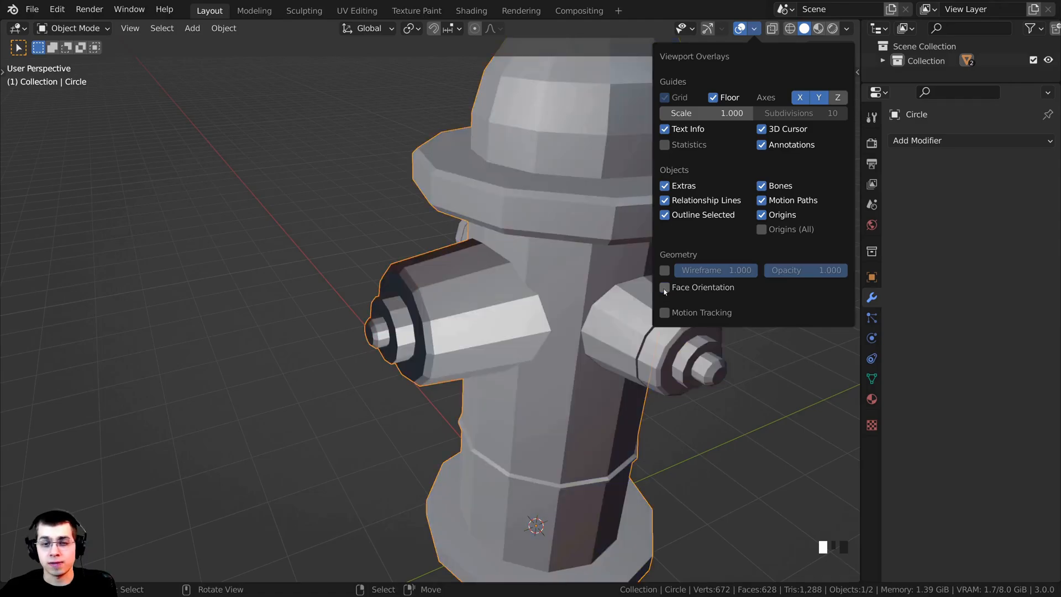
click(677, 292)
click(753, 34)
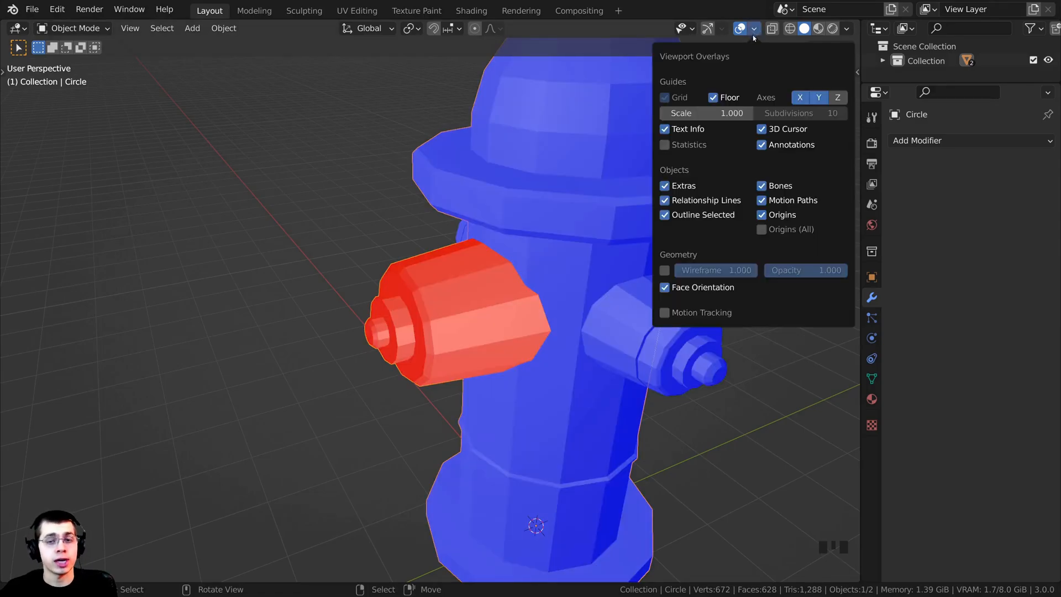
click(667, 288)
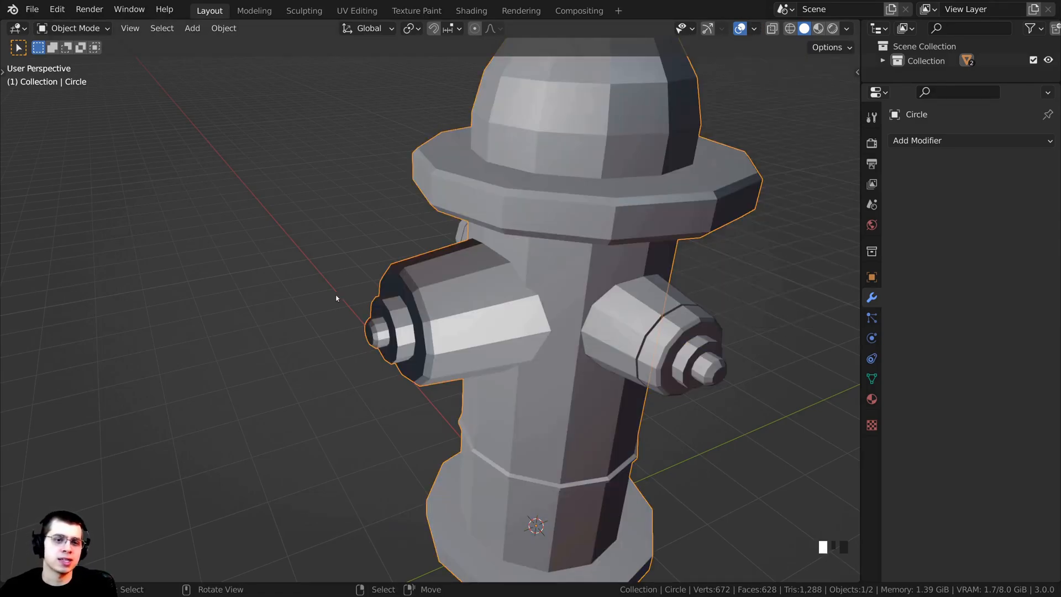
Select all geometry of the hydrant body mesh, recalculate its normals to the outside, and return to Object Mode.
middle_drag(336, 298, 519, 290)
scroll(518, 290, up, 2)
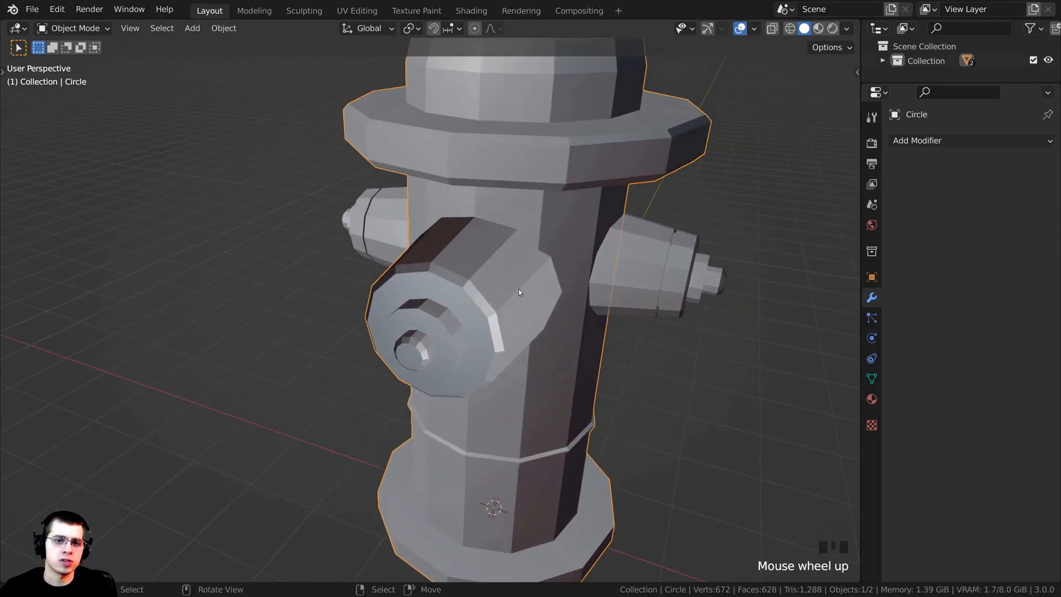
middle_drag(617, 232, 565, 251)
scroll(627, 274, down, 2)
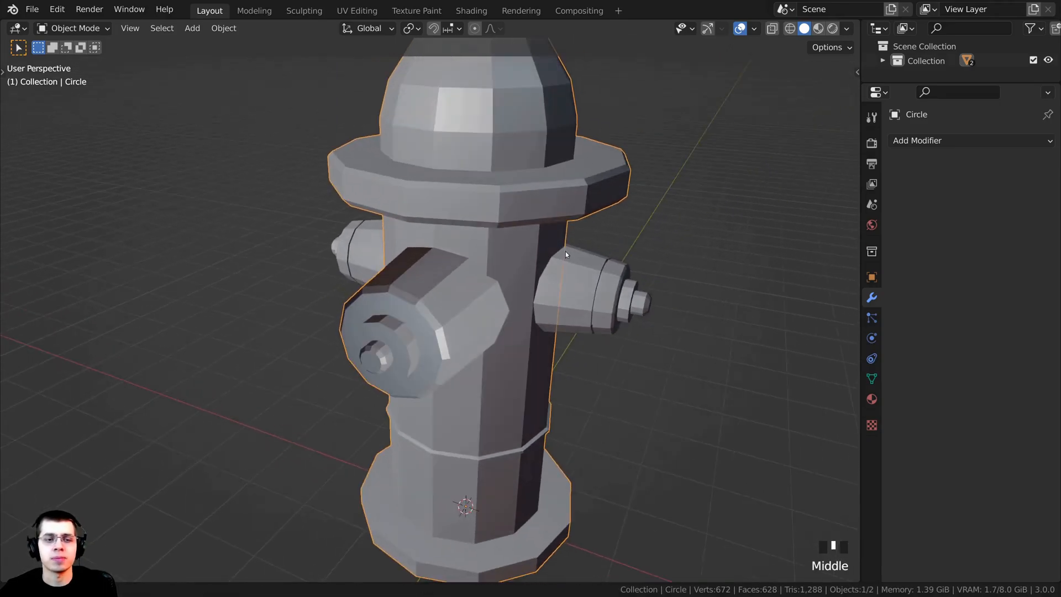
key(Tab)
middle_drag(738, 184, 251, 367)
key(a)
key(a)
key(a)
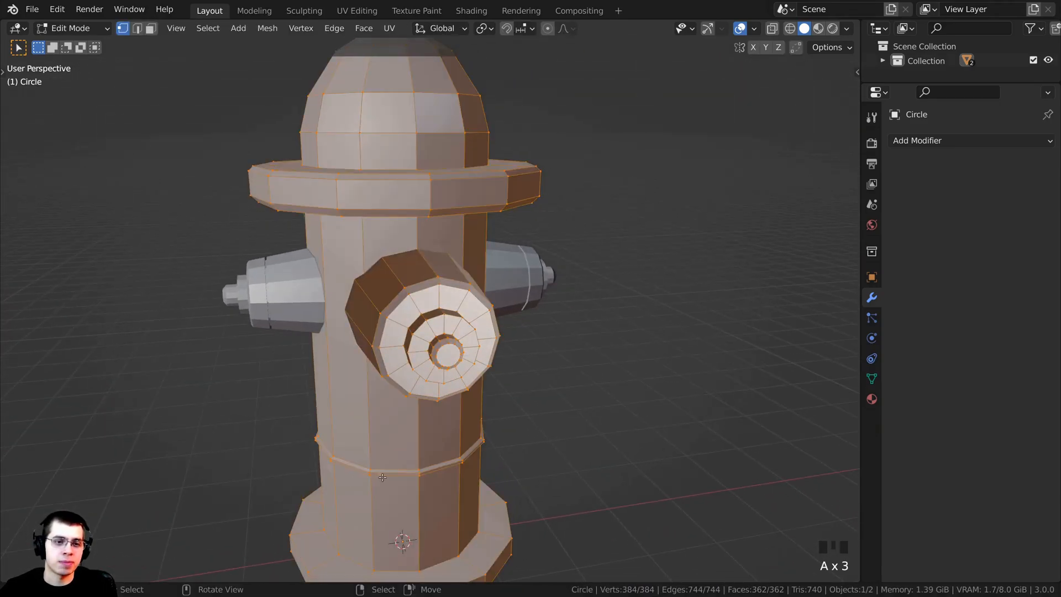
scroll(566, 309, up, 1)
key(shift+n)
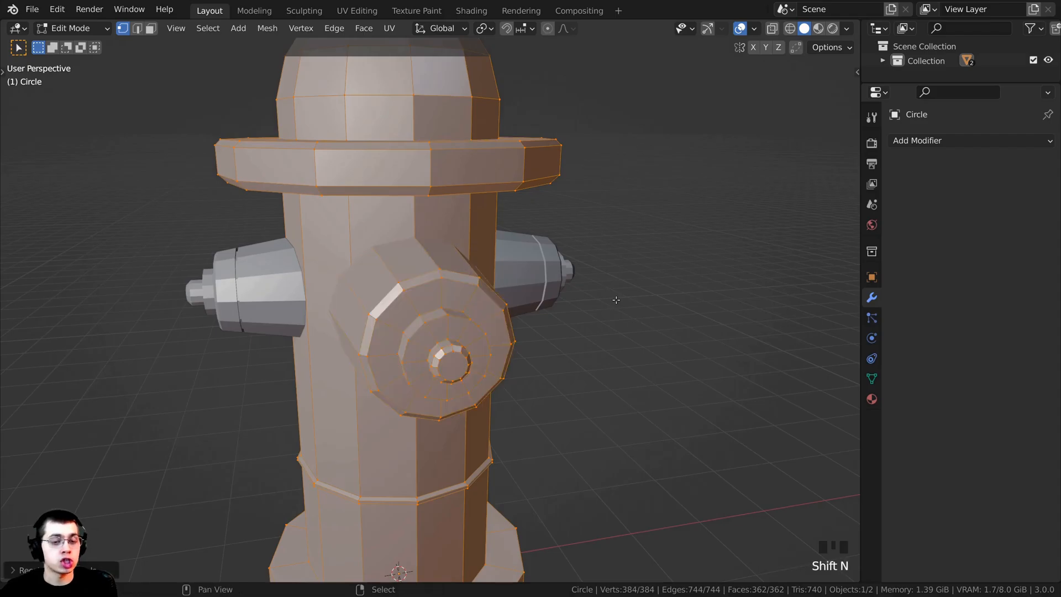
scroll(616, 300, down, 3)
key(Tab)
Deselect all objects and save the Blender file.
middle_drag(511, 351, 398, 325)
key(alt+a)
middle_drag(453, 310, 500, 326)
key(ctrl+s)
middle_drag(464, 235, 486, 243)
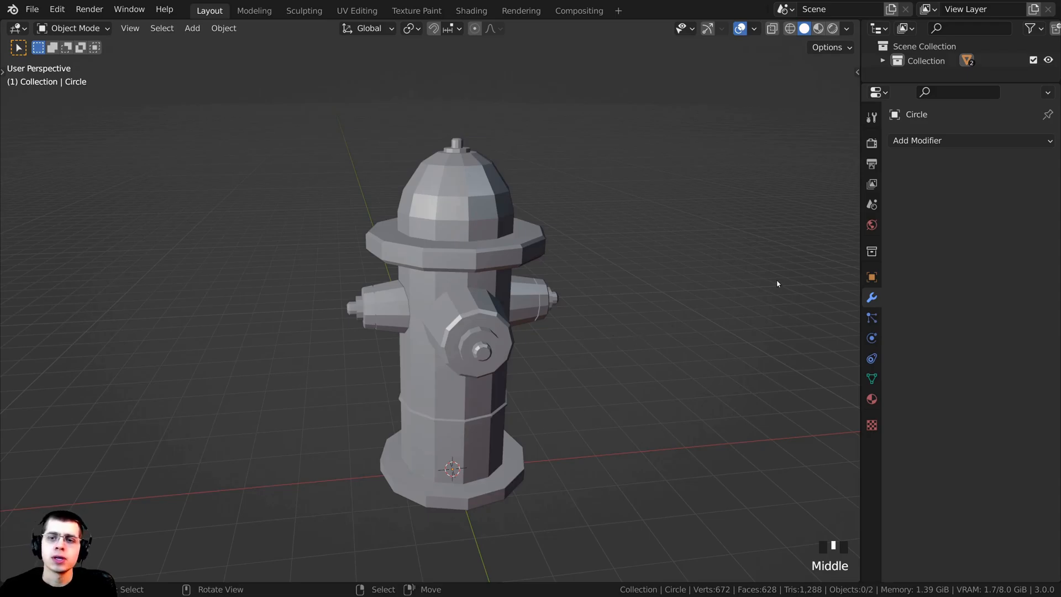
Set the world background color to an Environment Texture and load felsenlabyrinth_1k.hdr as its image.
click(866, 228)
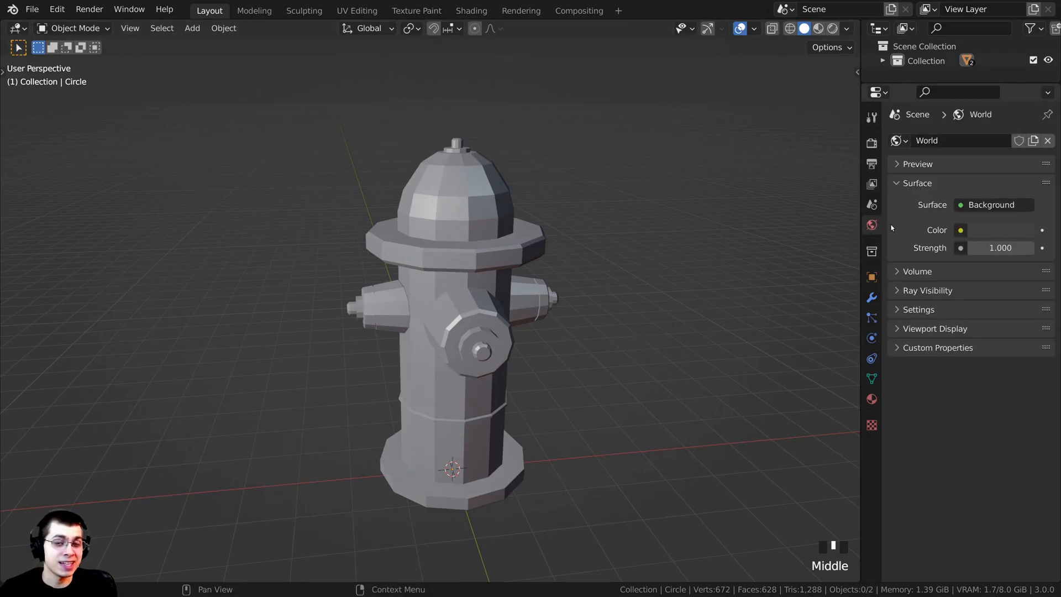
click(961, 231)
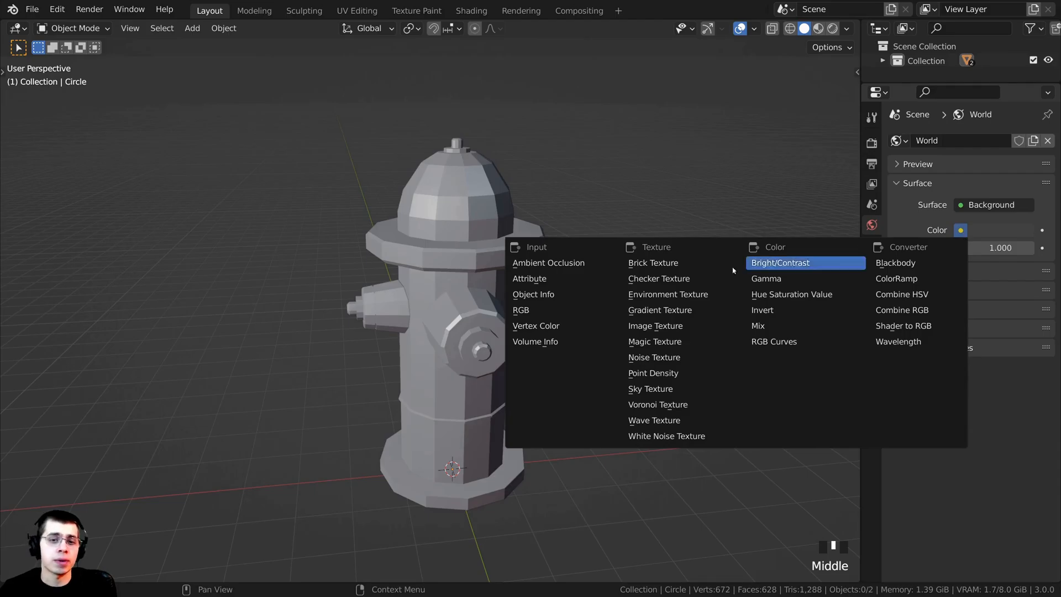
click(685, 294)
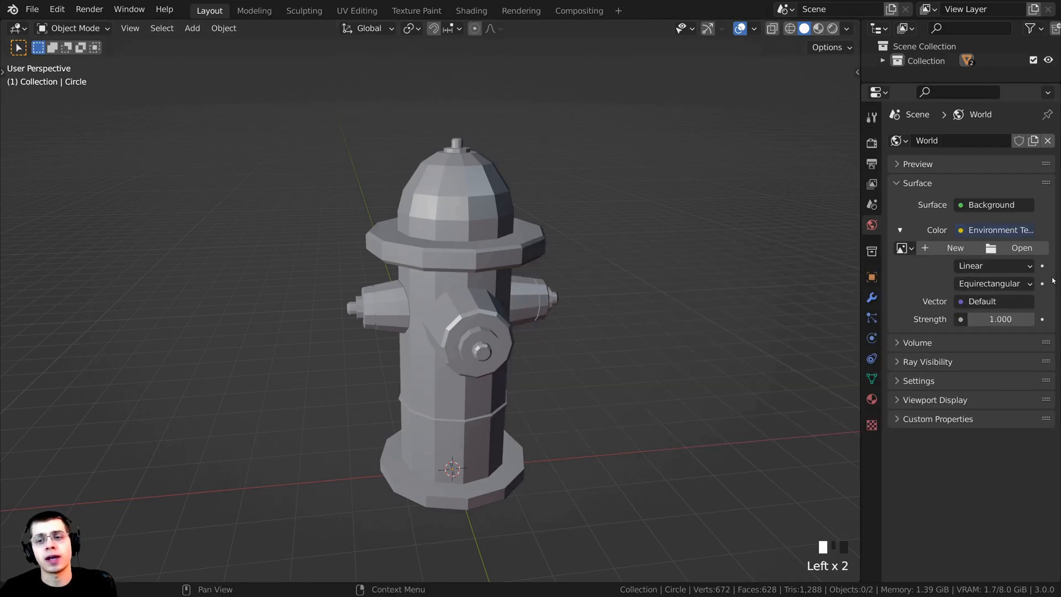
click(1020, 248)
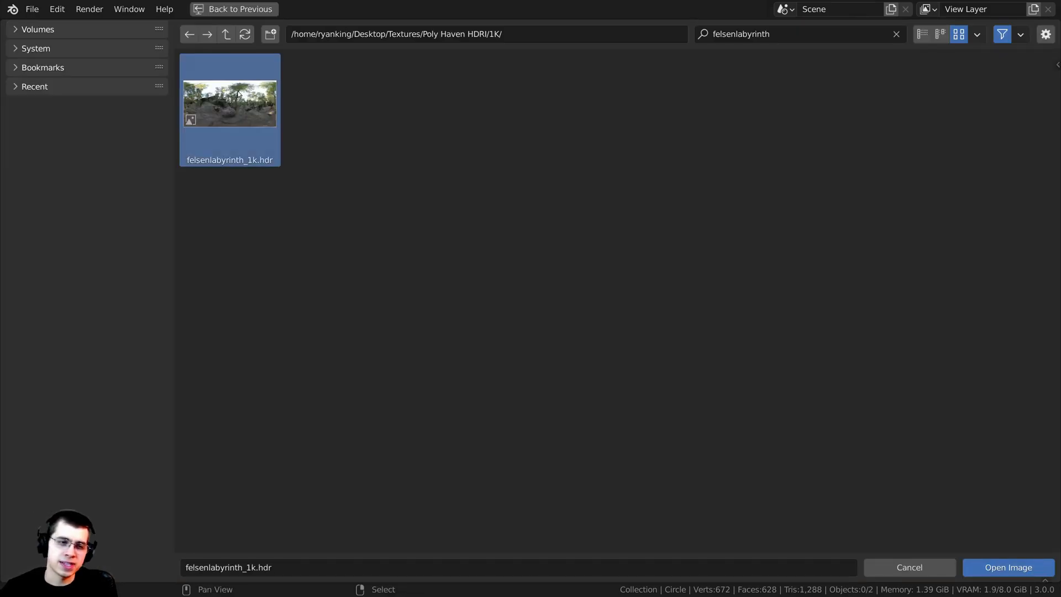
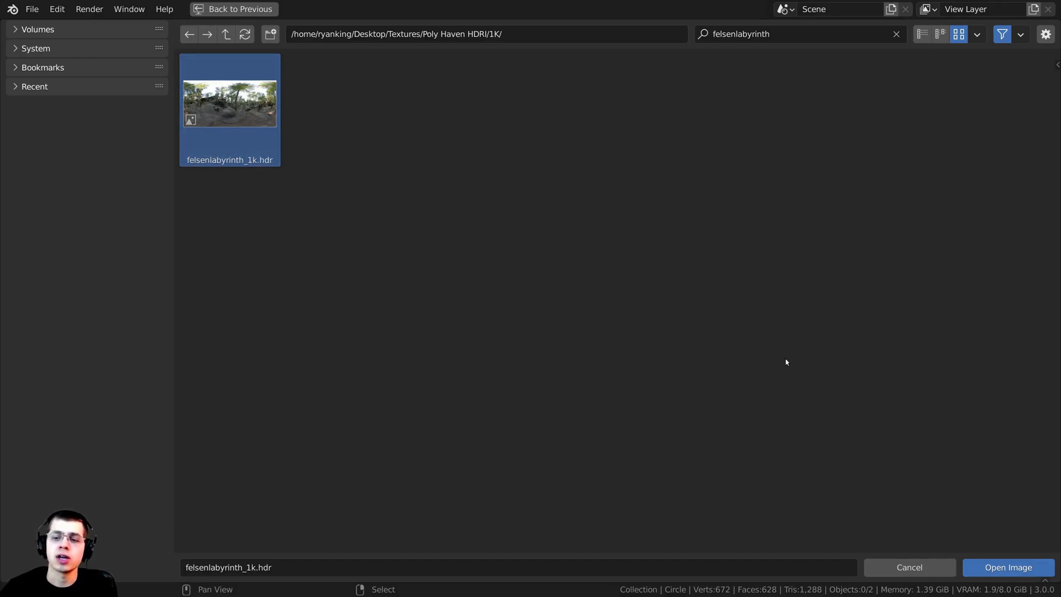
click(1008, 567)
Change the render engine to Eevee and display the viewport in Rendered shading.
scroll(590, 335, down, 2)
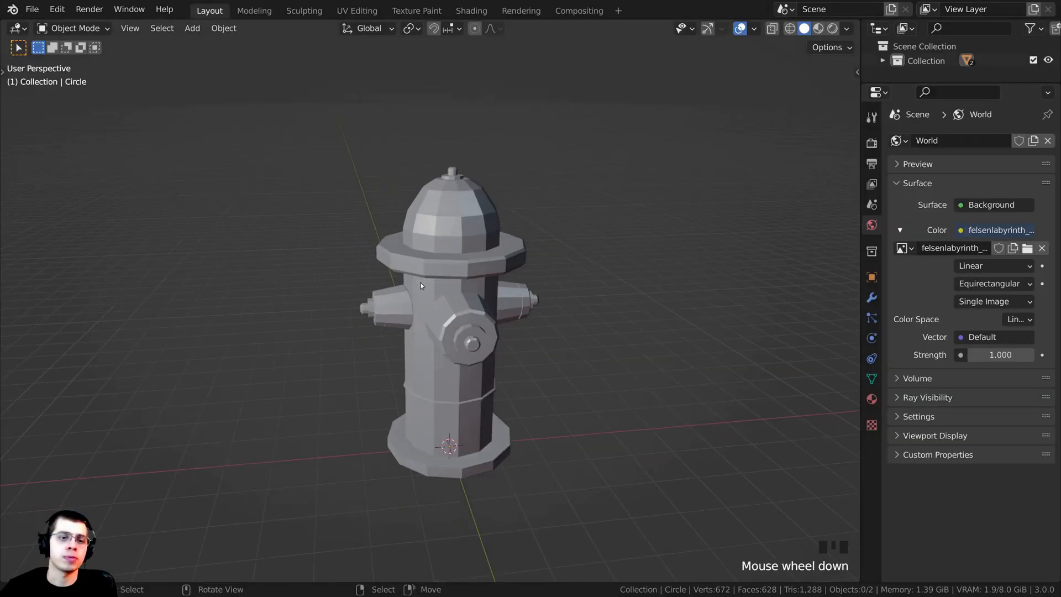
click(870, 144)
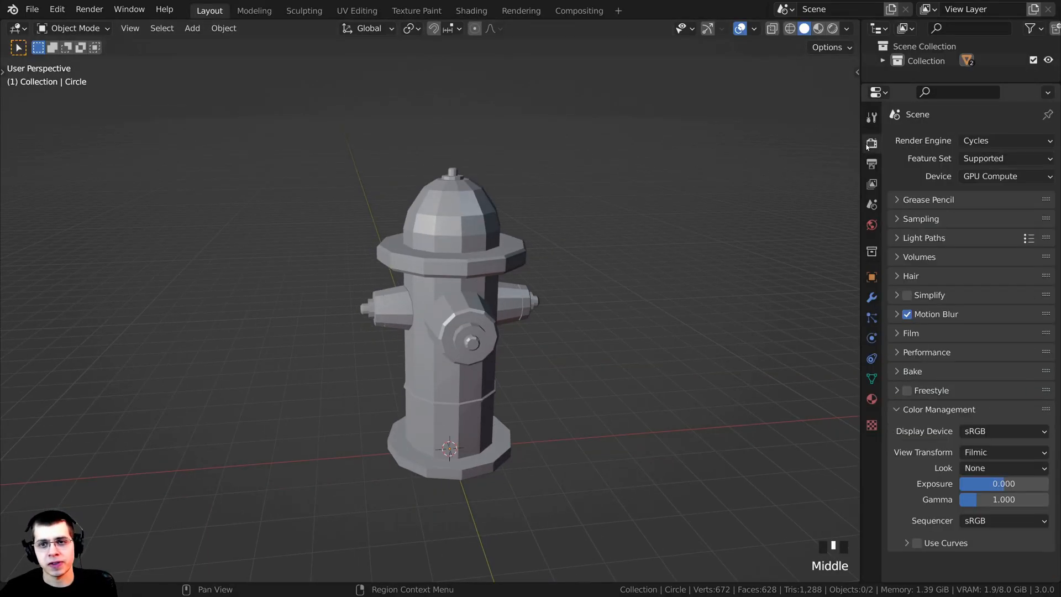
click(1006, 142)
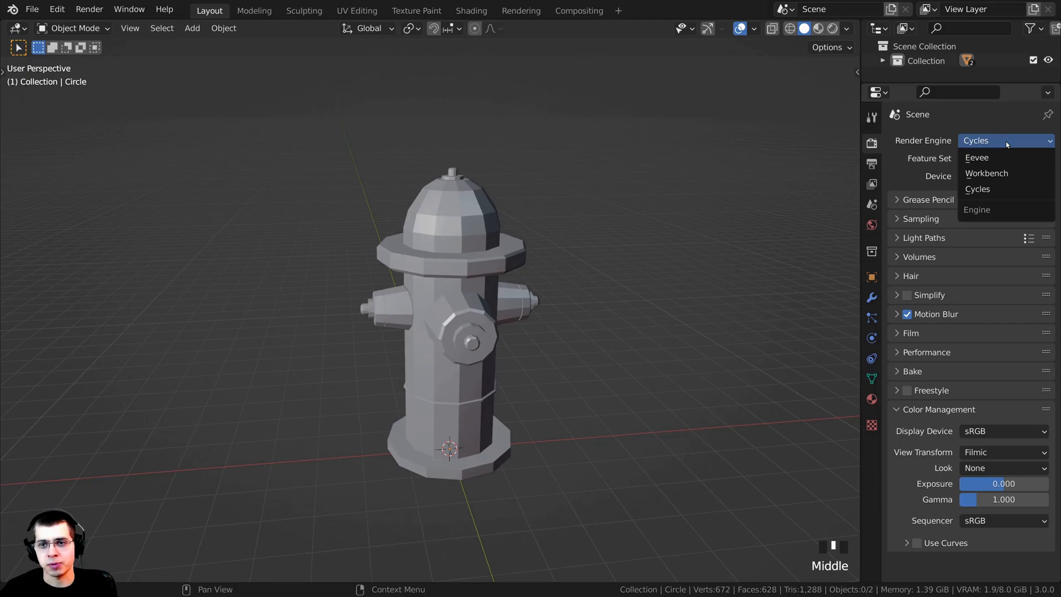
click(976, 159)
mouse_move(519, 349)
shift+middle_down()
mouse_move(526, 334)
mouse_move(533, 431)
mouse_move(545, 409)
shift+middle_up()
key(z)
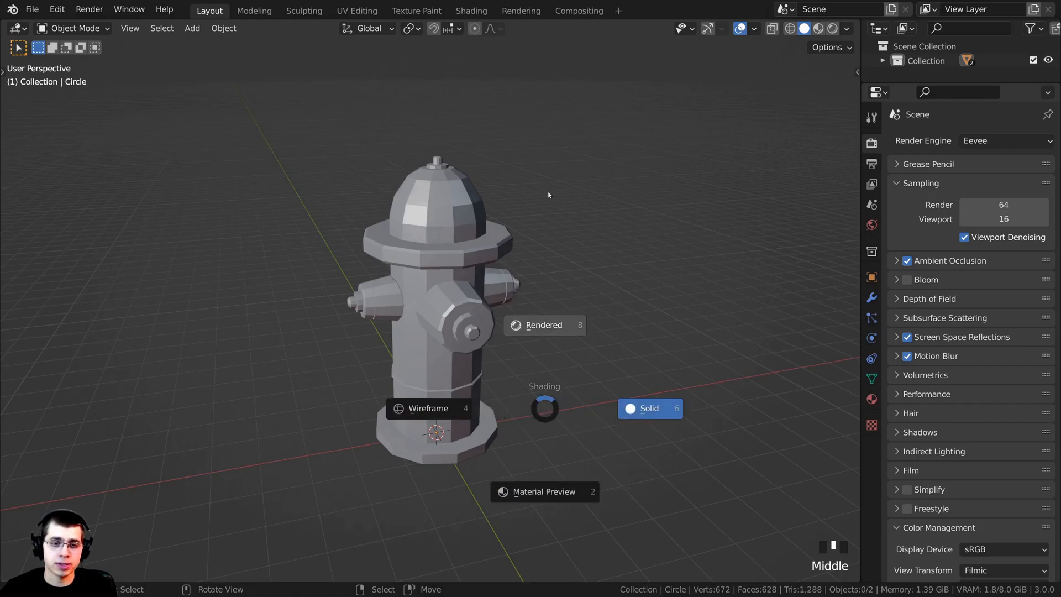
click(459, 92)
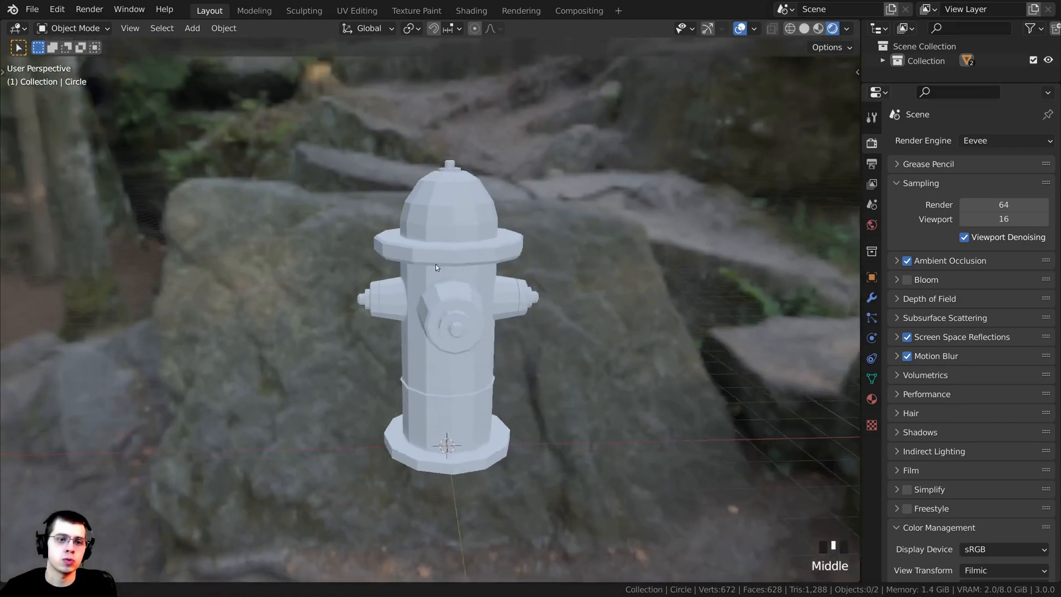
Enable Bloom in the Eevee render settings and view the hydrant against the HDRI background.
mouse_move(435, 267)
middle_down()
mouse_move(488, 211)
mouse_move(421, 281)
middle_up()
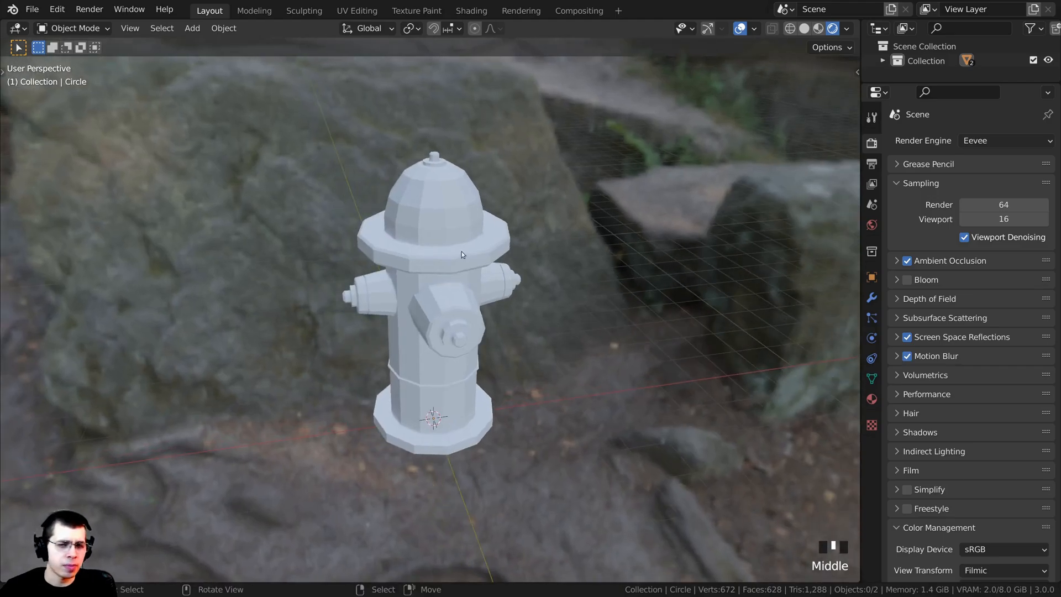
scroll(470, 253, up, 2)
middle_drag(461, 244, 472, 220)
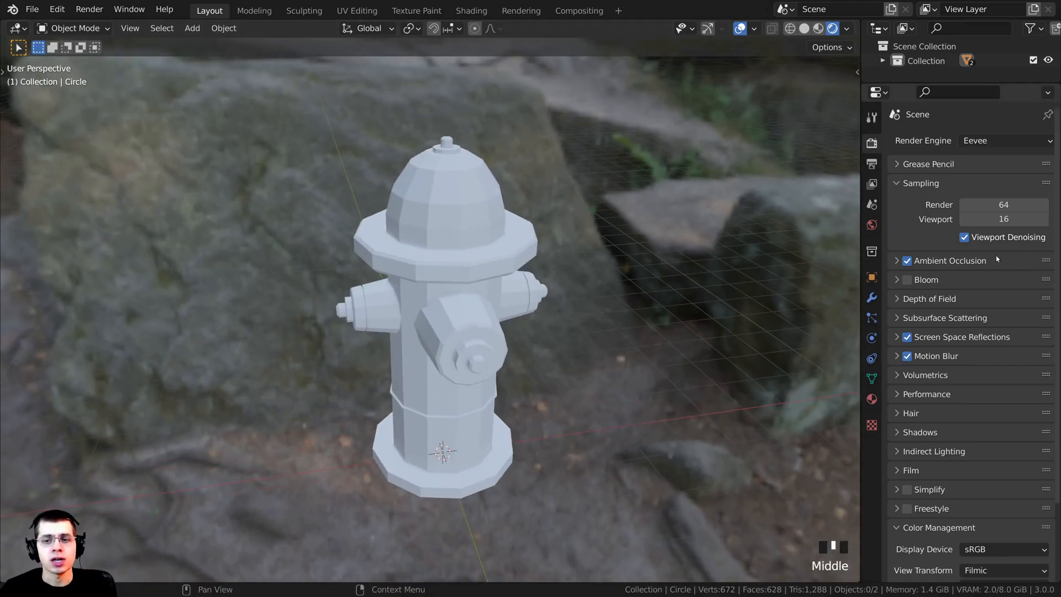
click(907, 280)
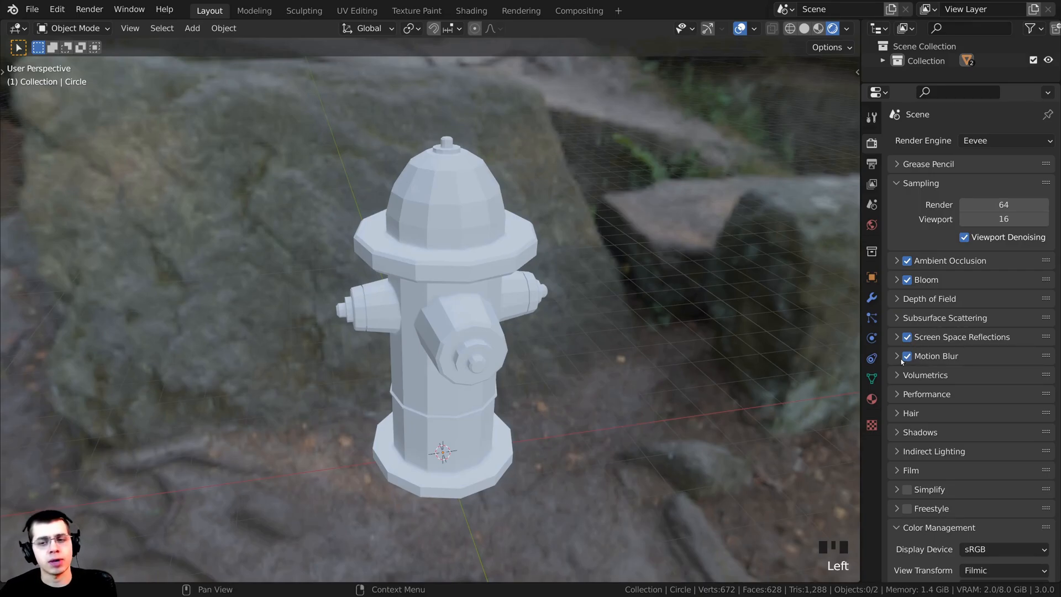
middle_drag(575, 271, 621, 109)
scroll(619, 232, up, 2)
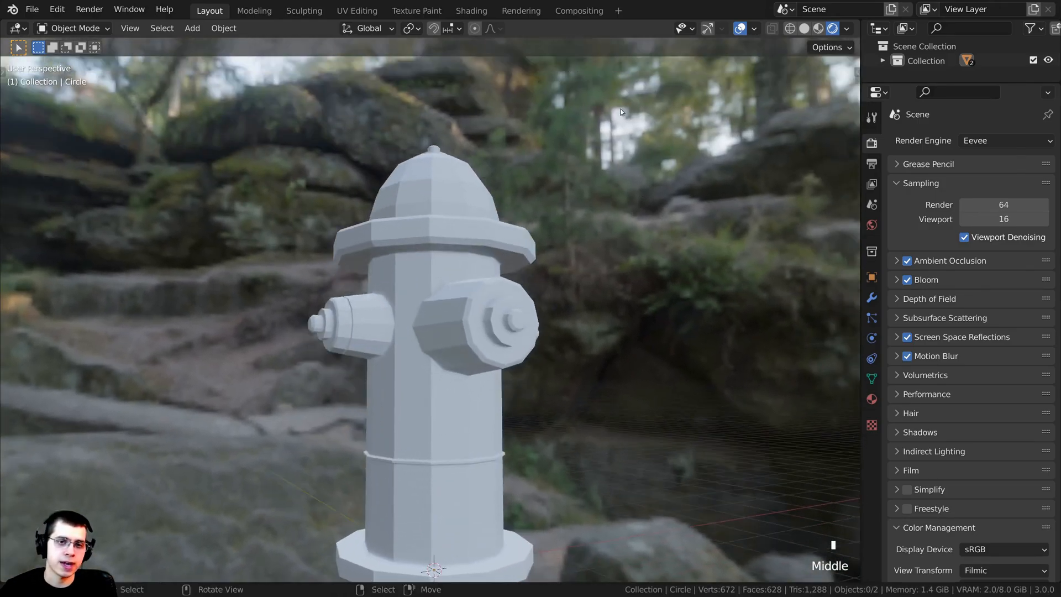
Make the render film transparent so the HDRI background is hidden behind the hydrant.
scroll(604, 158, down, 2)
middle_drag(530, 223, 773, 214)
scroll(426, 255, up, 2)
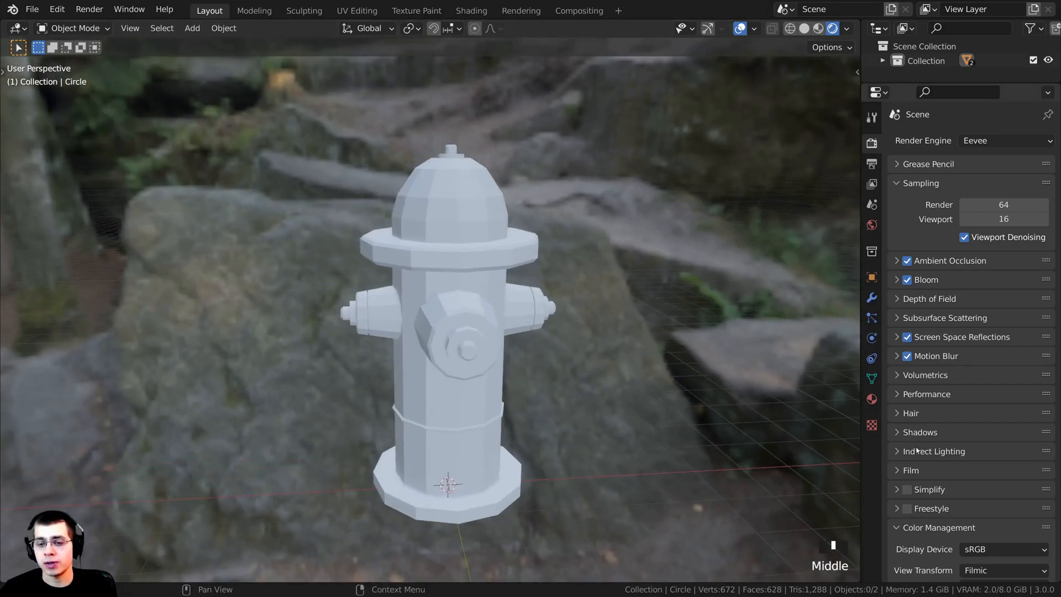
click(896, 470)
scroll(911, 383, down, 3)
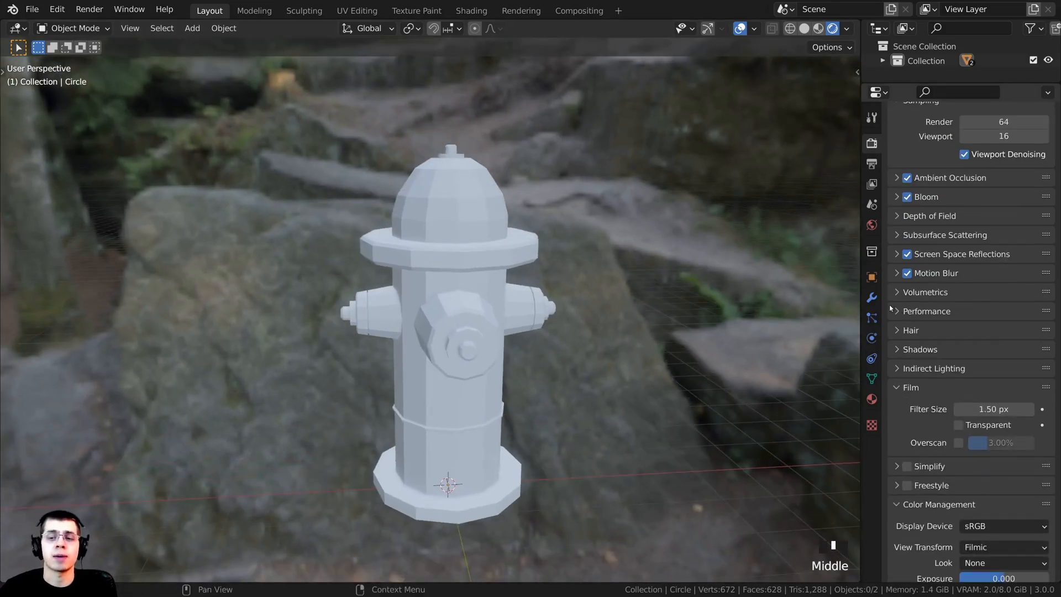
click(957, 426)
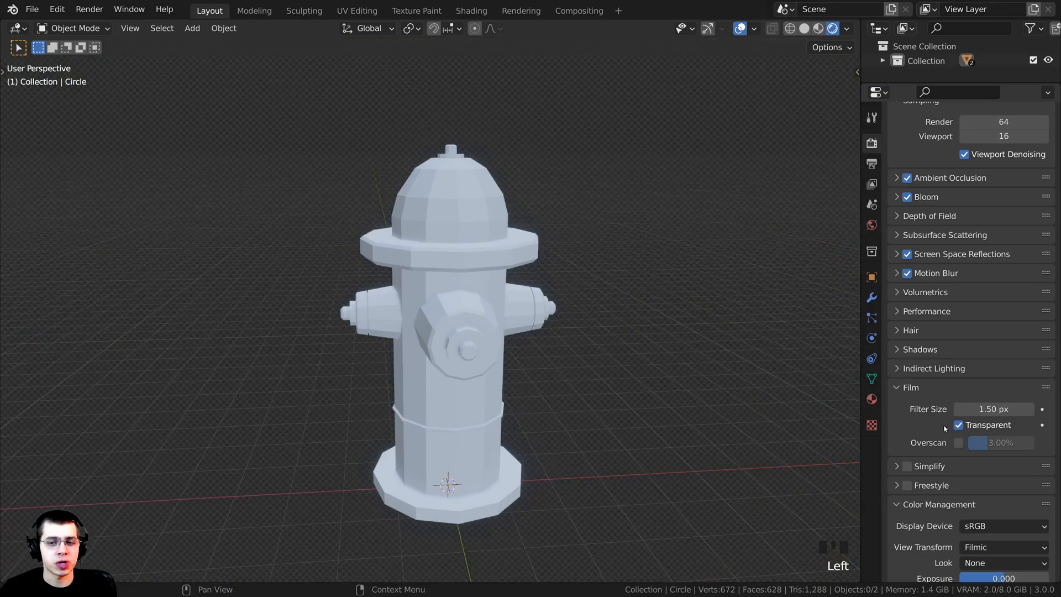
click(896, 387)
Add a sun light to the scene and raise it straight up along Z above the hydrant.
mouse_move(504, 228)
middle_down()
mouse_move(486, 228)
mouse_move(508, 221)
middle_up()
key(shift+a)
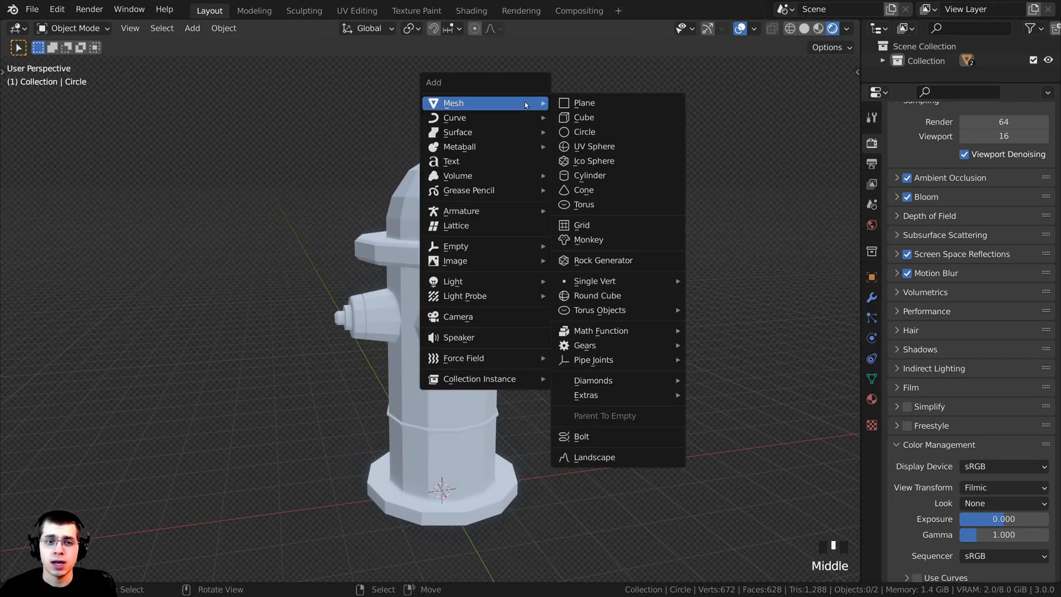
mouse_move(489, 125)
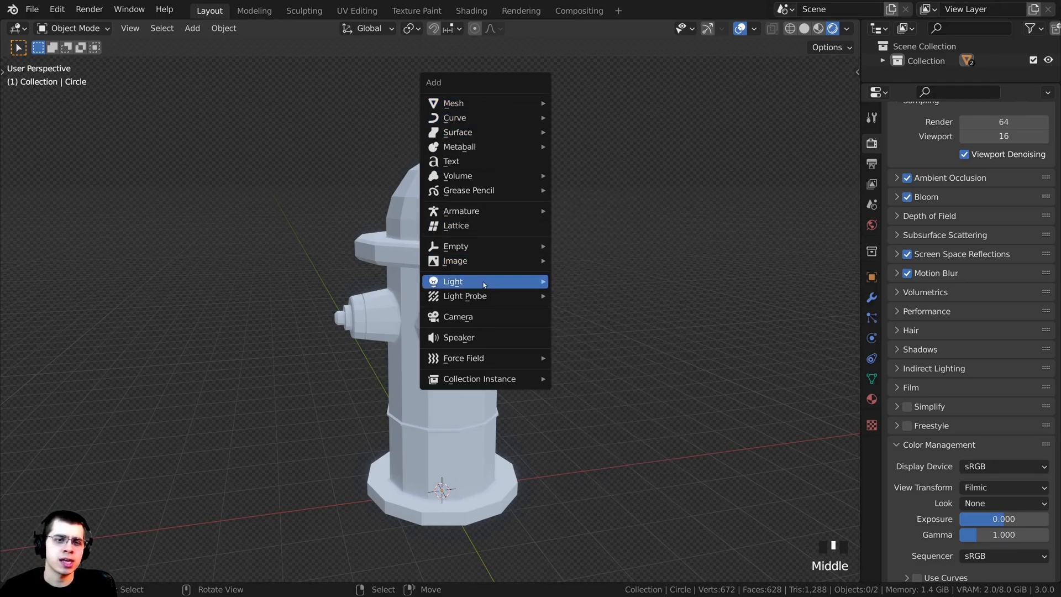
mouse_move(489, 282)
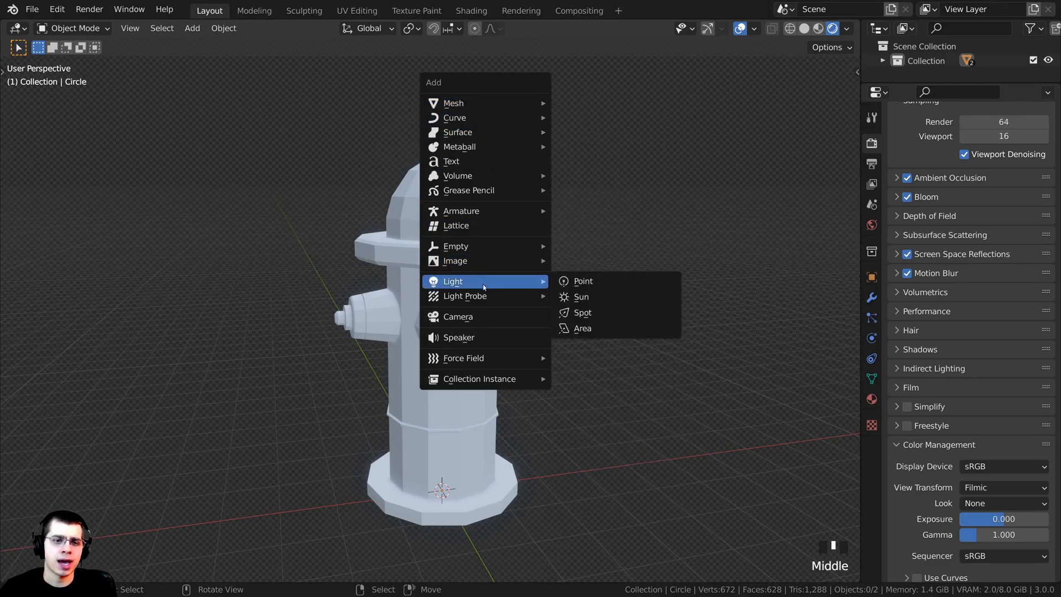
click(596, 298)
scroll(589, 337, down, 9)
key(g)
key(z)
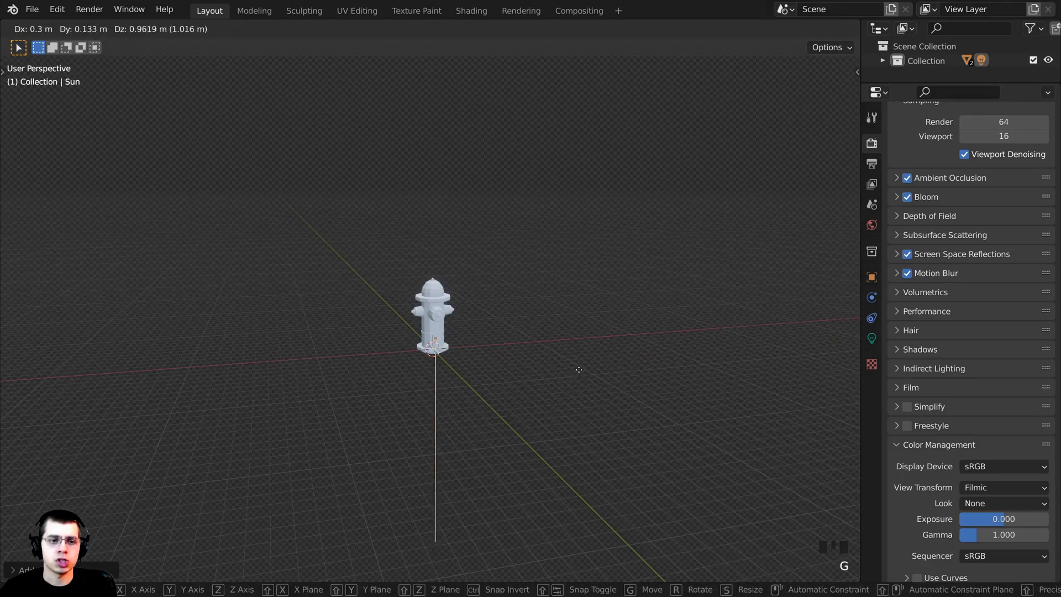
click(589, 206)
Rotate the sun light to a slanted angle and move it out to the side of the hydrant.
middle_drag(589, 206, 667, 171)
key(r)
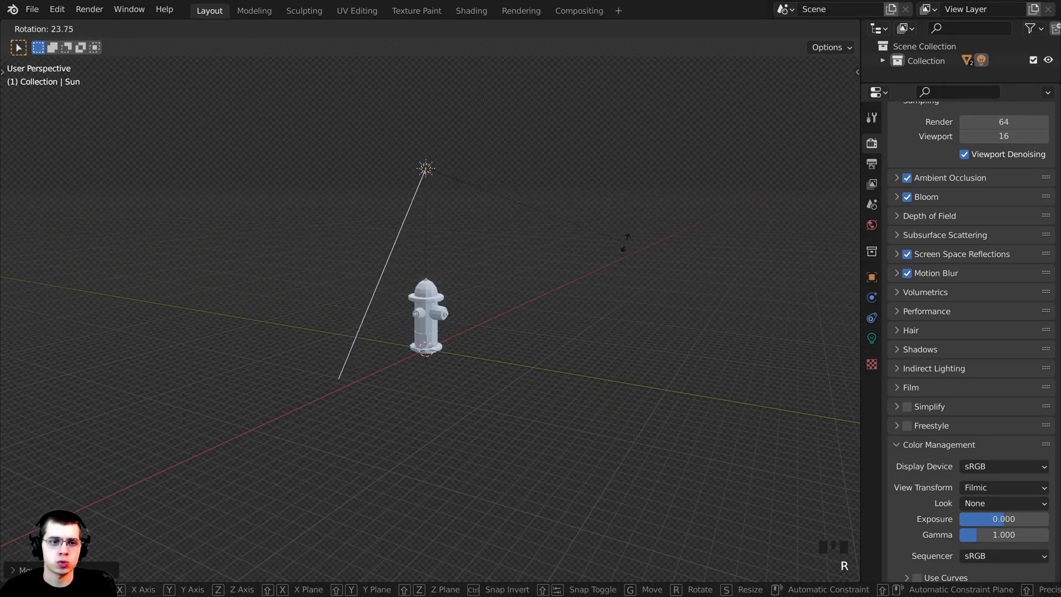
click(554, 291)
key(g)
click(742, 267)
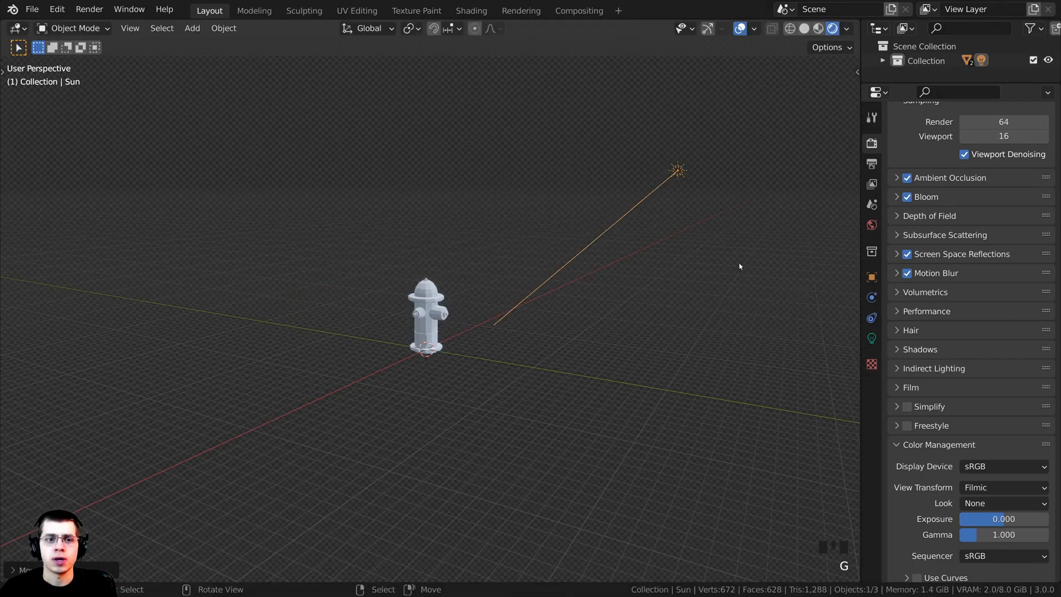
Reposition the sun light farther from the hydrant with its beam pointing down toward the ground near the X axis.
shift+middle_drag(742, 268, 494, 308)
key(g)
click(562, 312)
middle_drag(562, 313, 614, 296)
key(g)
click(732, 243)
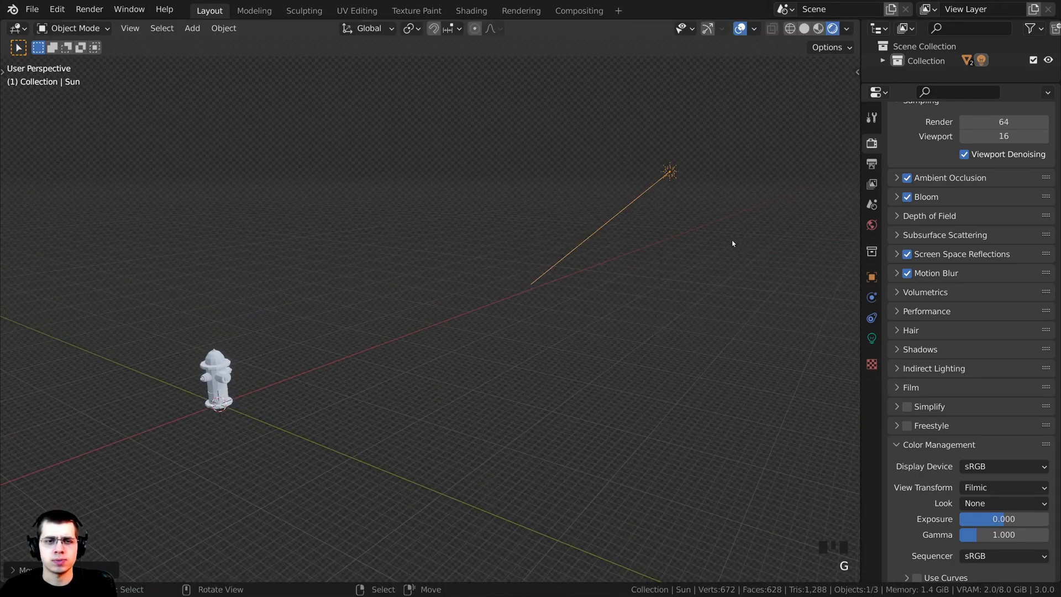
key(g)
middle_drag(732, 244, 786, 266)
click(668, 265)
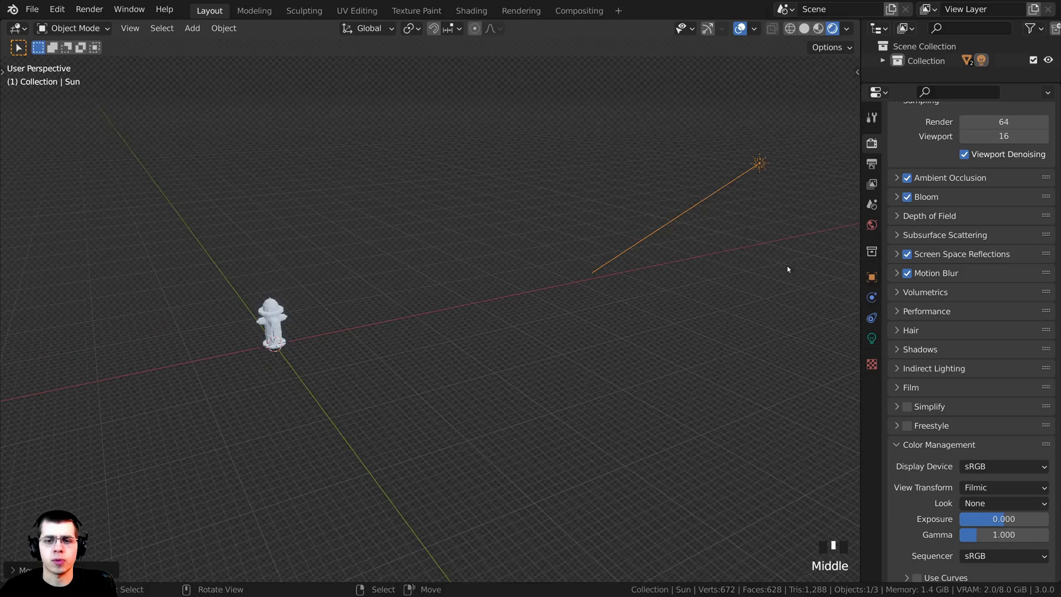
Set the sun light's strength to 3.
click(871, 339)
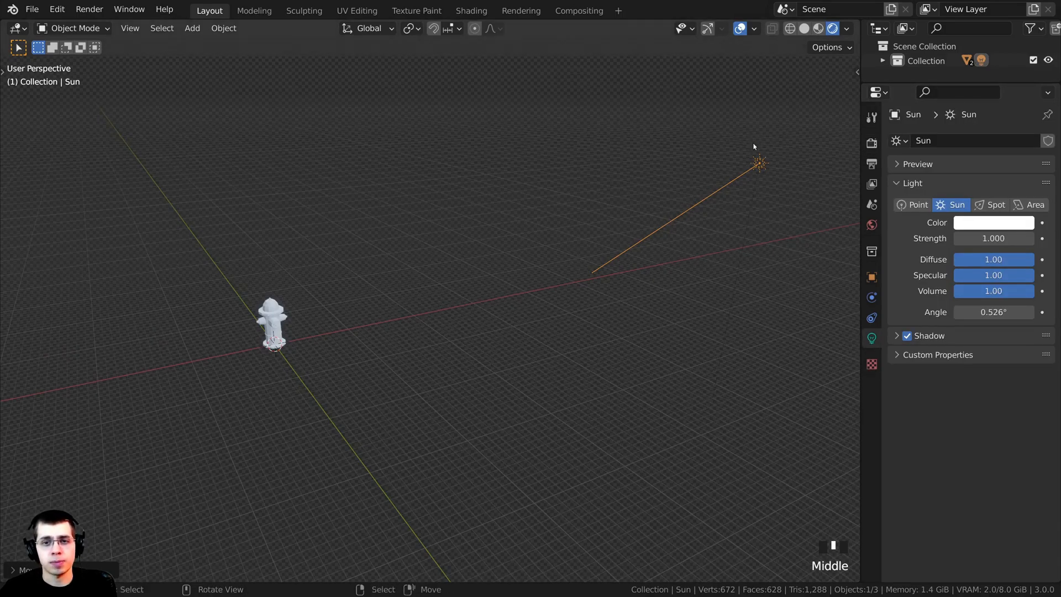
mouse_move(984, 238)
mouse_down()
mouse_move(994, 238)
mouse_move(984, 239)
mouse_up()
click(994, 238)
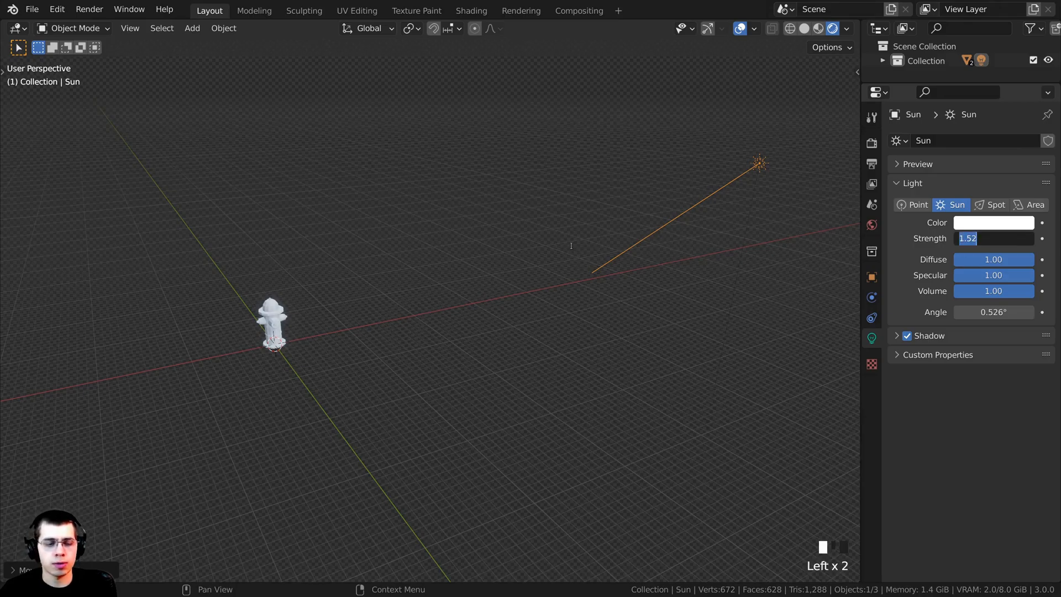
text(3)
key(Return)
Frame the hydrant body, deselect everything and examine the sun's lighting and shadows on it.
middle_drag(469, 282, 723, 214)
scroll(723, 214, up, 8)
shift+middle_drag(410, 317, 407, 548)
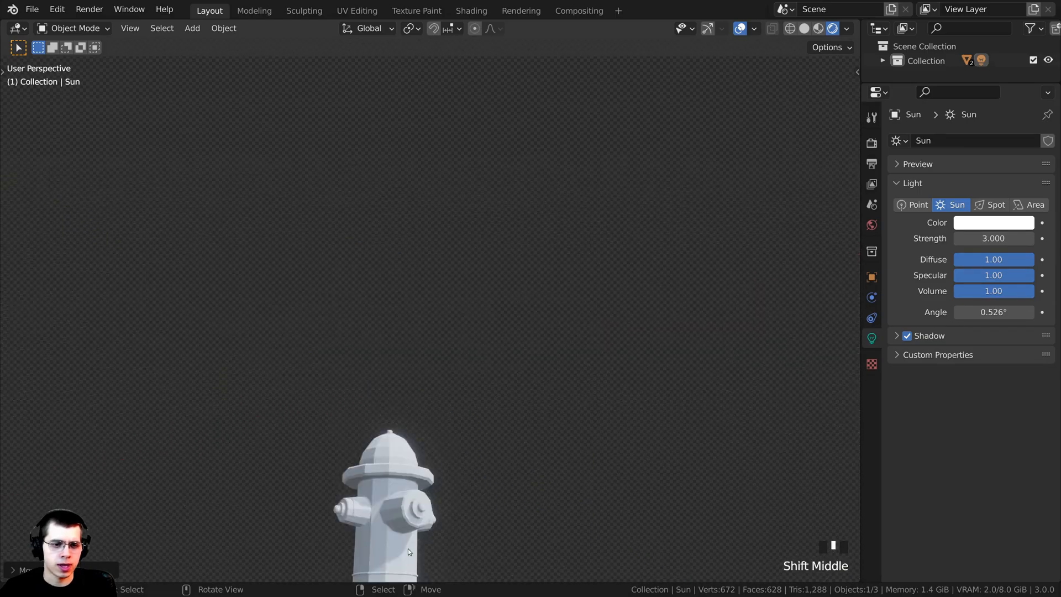
right_click(407, 548)
key(KP_Decimal)
key(a)
scroll(481, 343, up, 2)
middle_drag(593, 399, 462, 354)
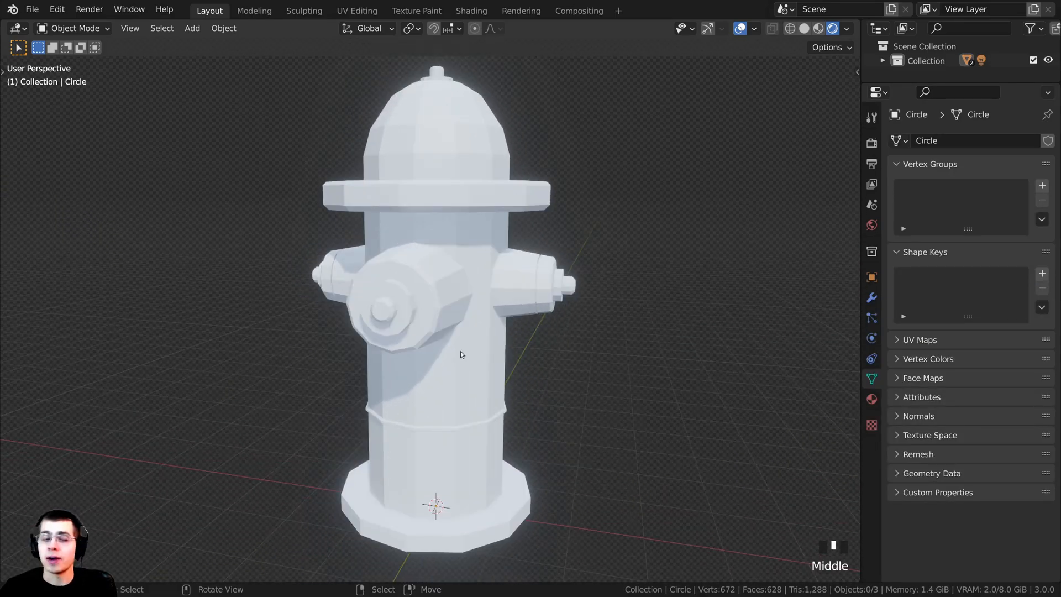
Create a new material named Fire Hydrant on the hydrant body.
click(871, 399)
right_click(481, 154)
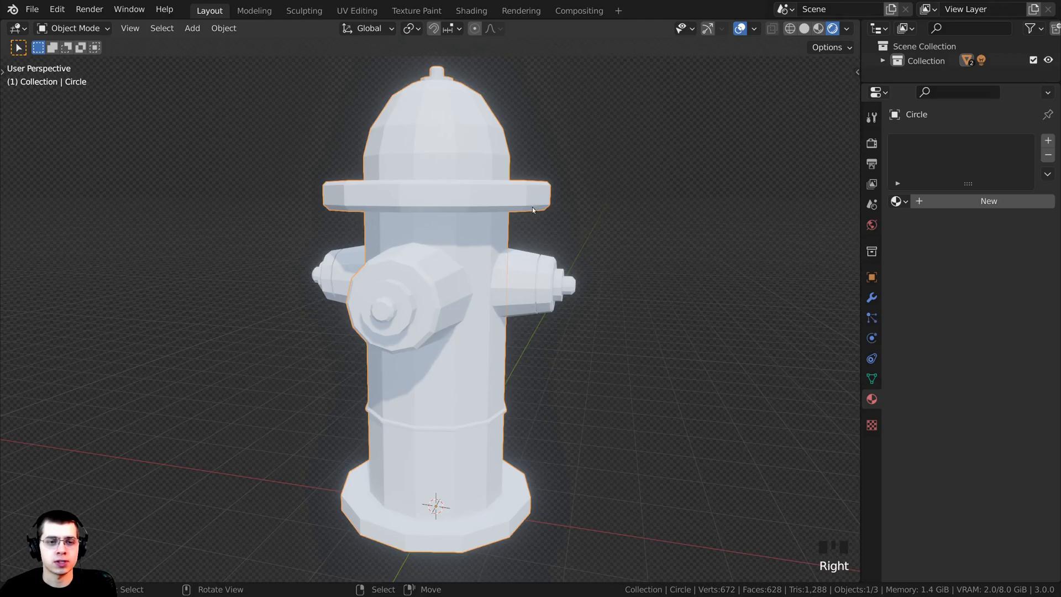
shift+middle_drag(559, 216, 583, 238)
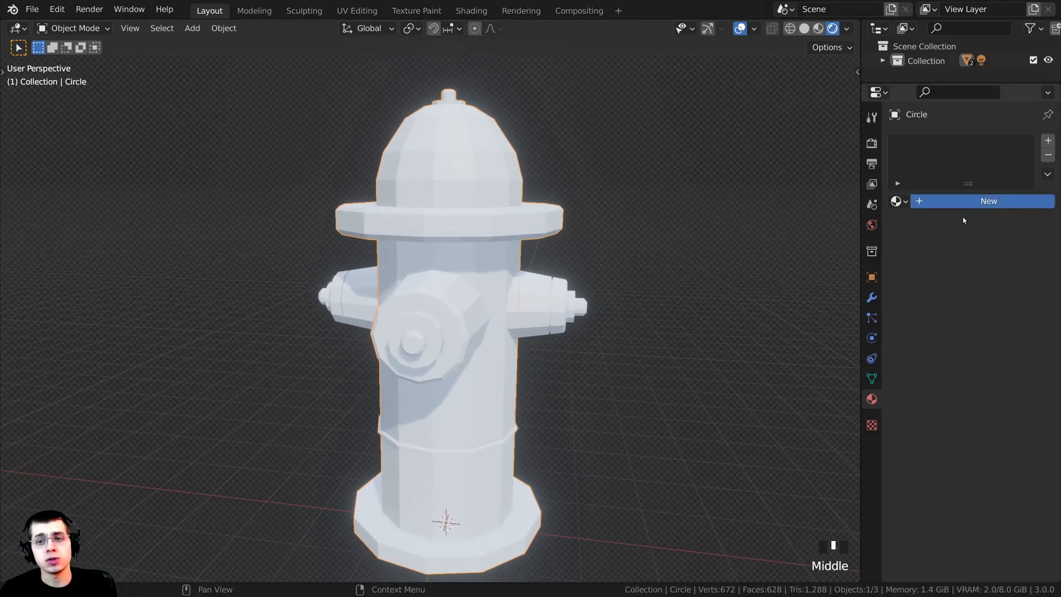
click(947, 202)
double_click(947, 202)
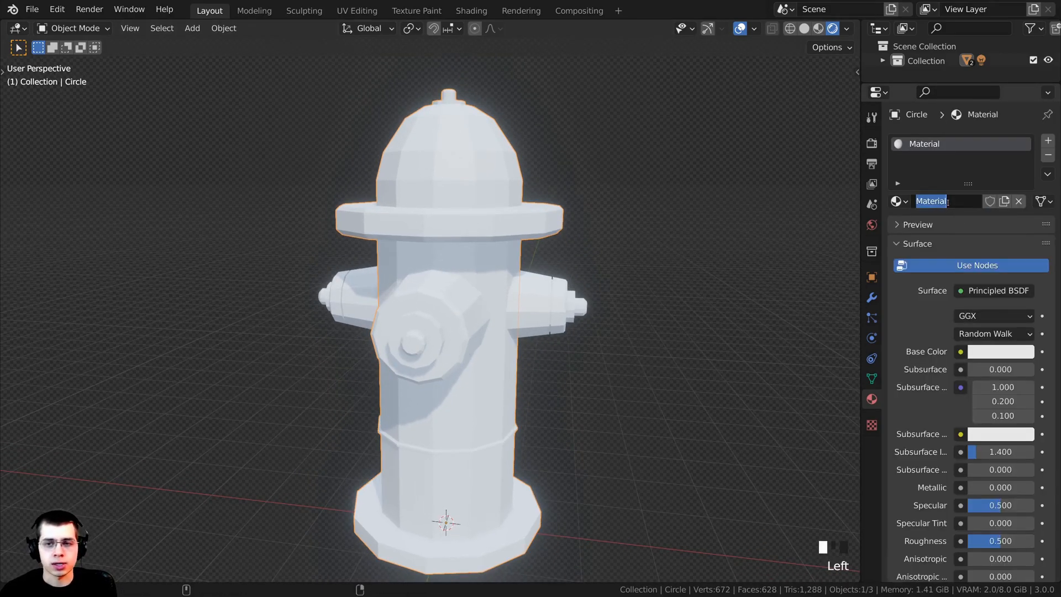
text(Fire Hydrant)
key(Return)
shift+middle_drag(607, 259, 611, 254)
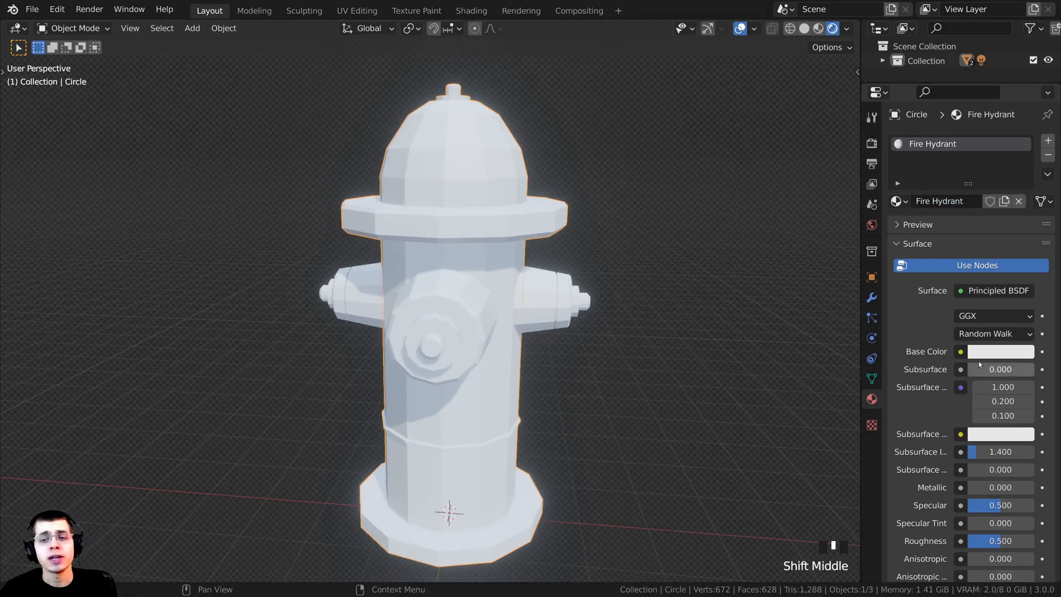
Set the Fire Hydrant material's base color to a slightly darkened, saturated red and deselect the body.
click(989, 352)
drag(956, 197, 956, 251)
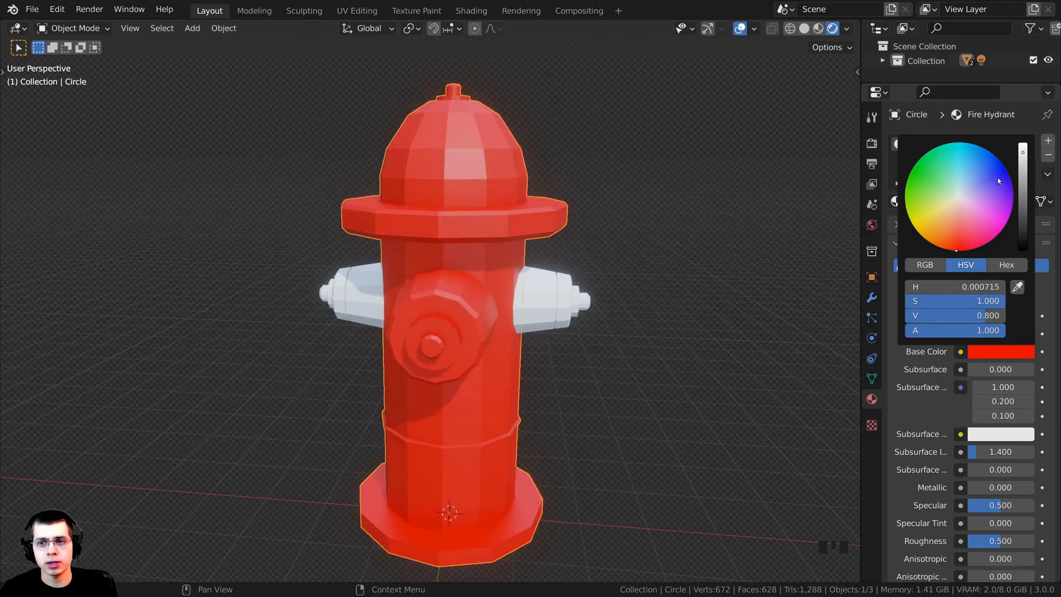
drag(1020, 162, 1022, 163)
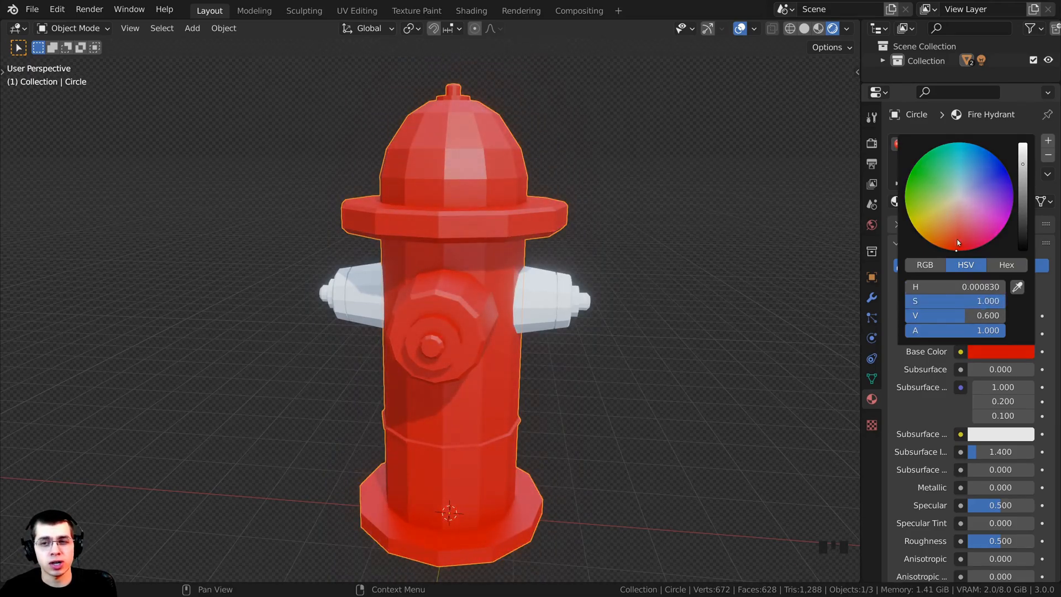
drag(957, 251, 956, 247)
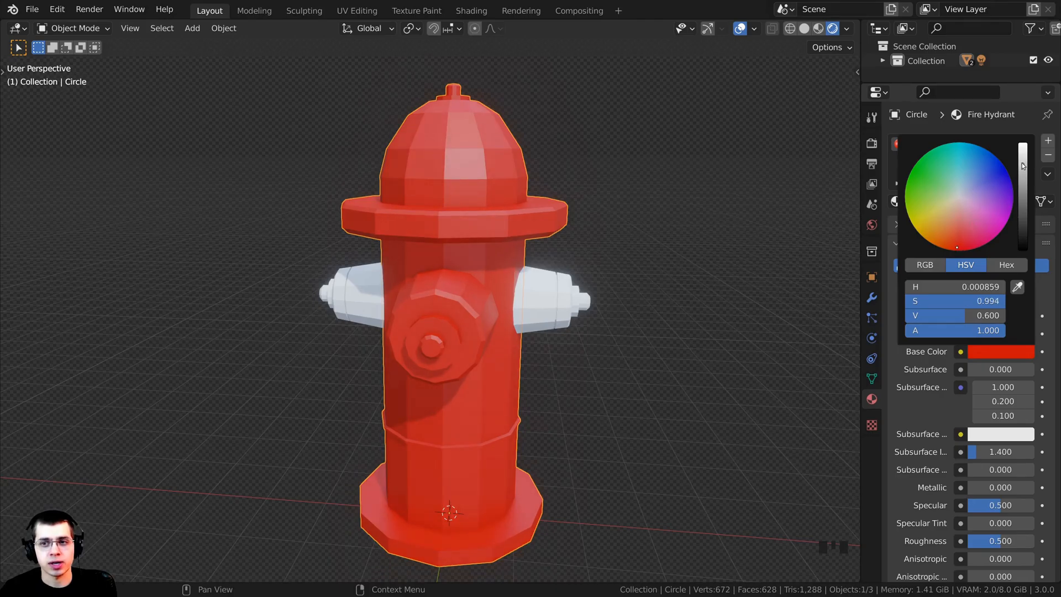
drag(1022, 166, 1023, 175)
scroll(575, 209, down, 2)
click(576, 208)
Apply the Mirror modifier on the hydrant's side nozzles.
middle_drag(461, 228, 573, 269)
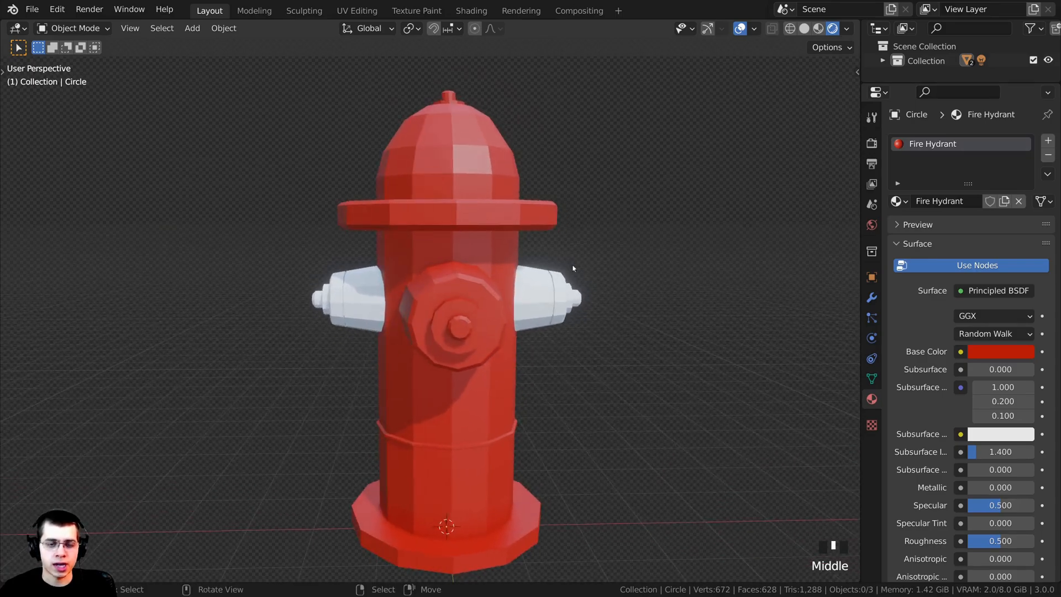
right_click(568, 308)
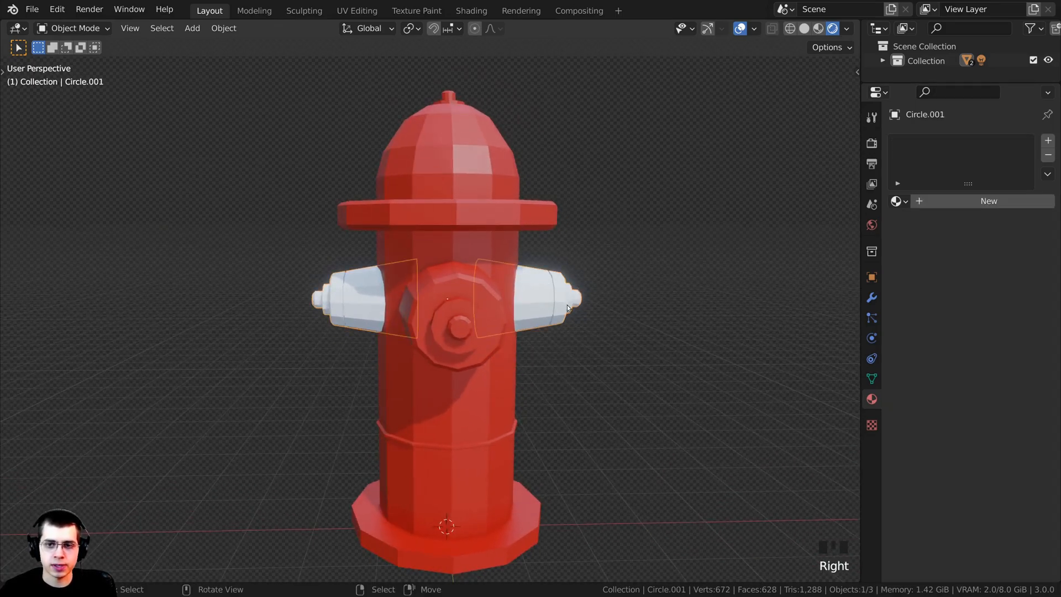
click(871, 297)
middle_drag(694, 296, 512, 291)
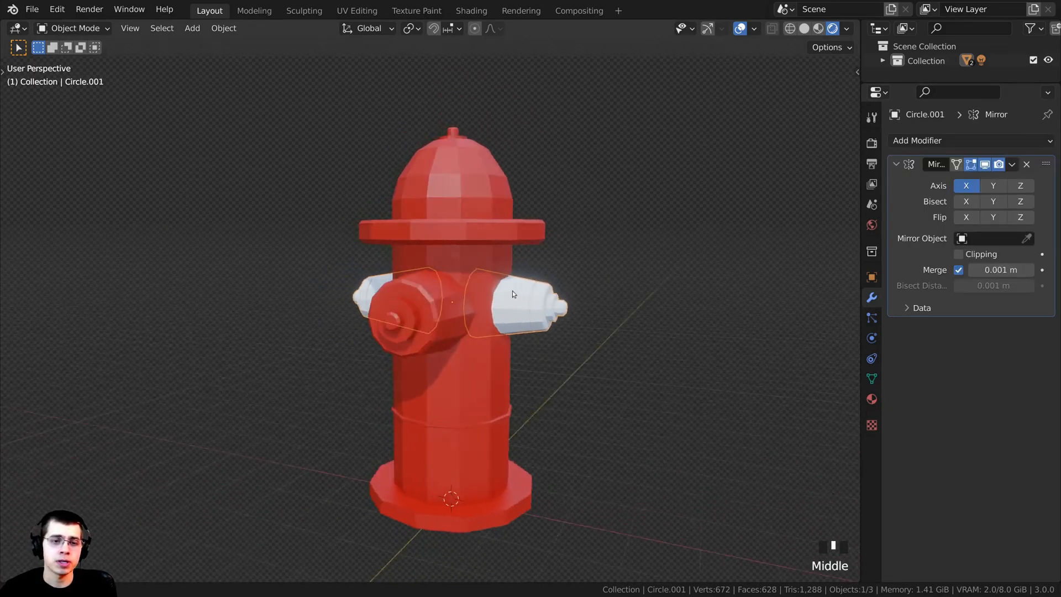
scroll(512, 291, up, 2)
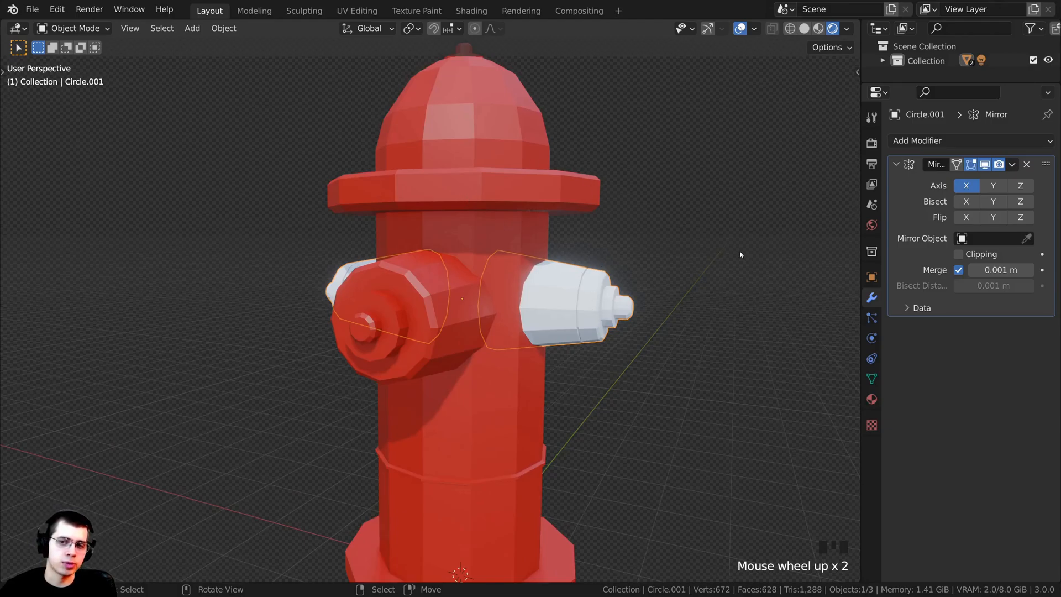
drag(859, 188, 804, 187)
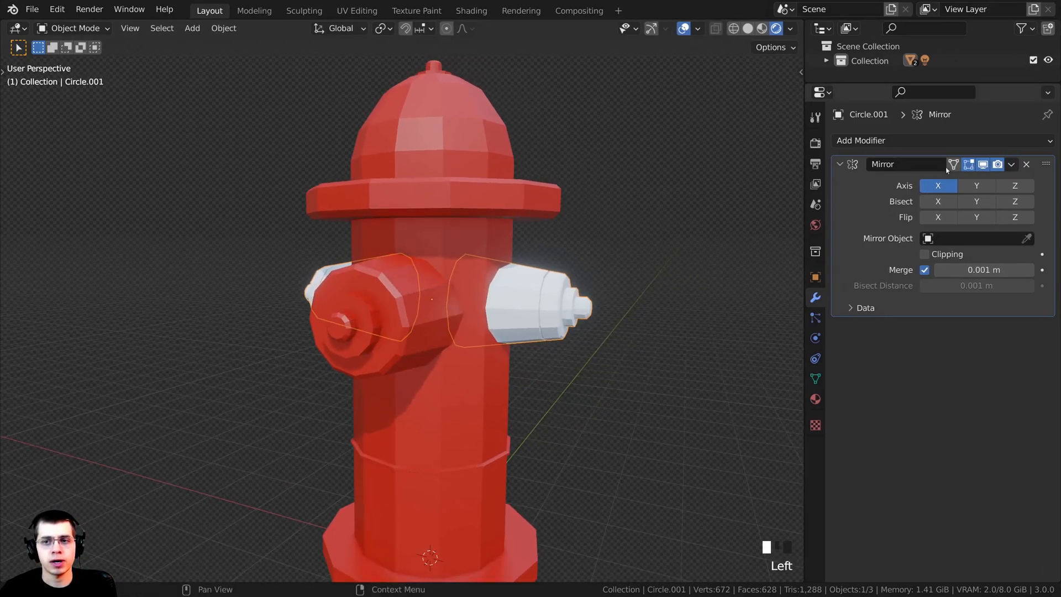
click(1011, 165)
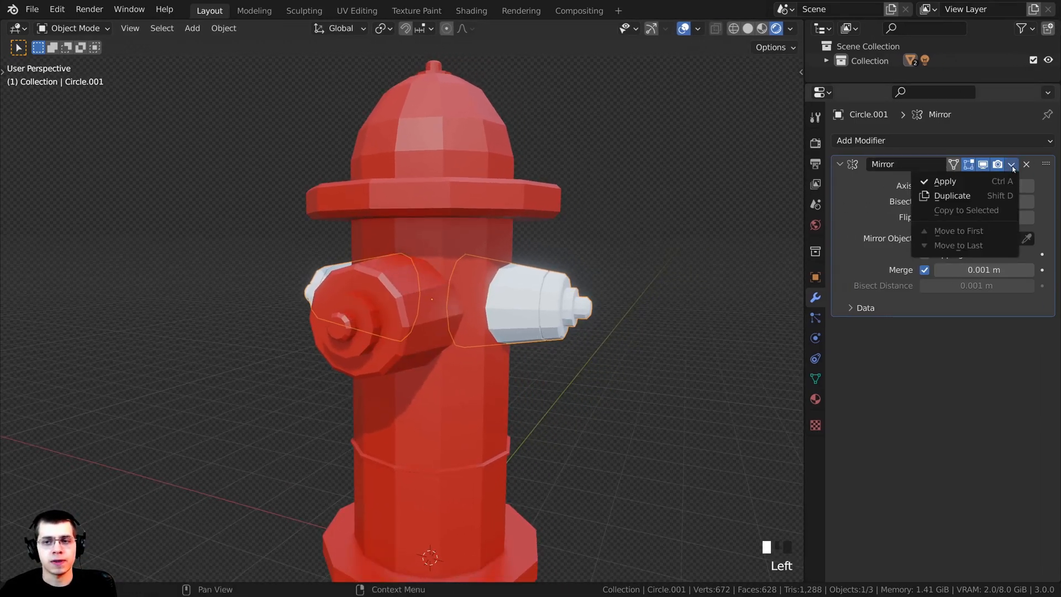
click(958, 182)
Inspect the geometry of both side nozzles in Edit Mode, then return to Object Mode.
middle_drag(610, 233, 638, 235)
key(Tab)
middle_drag(237, 196, 279, 195)
scroll(279, 196, up, 1)
key(a)
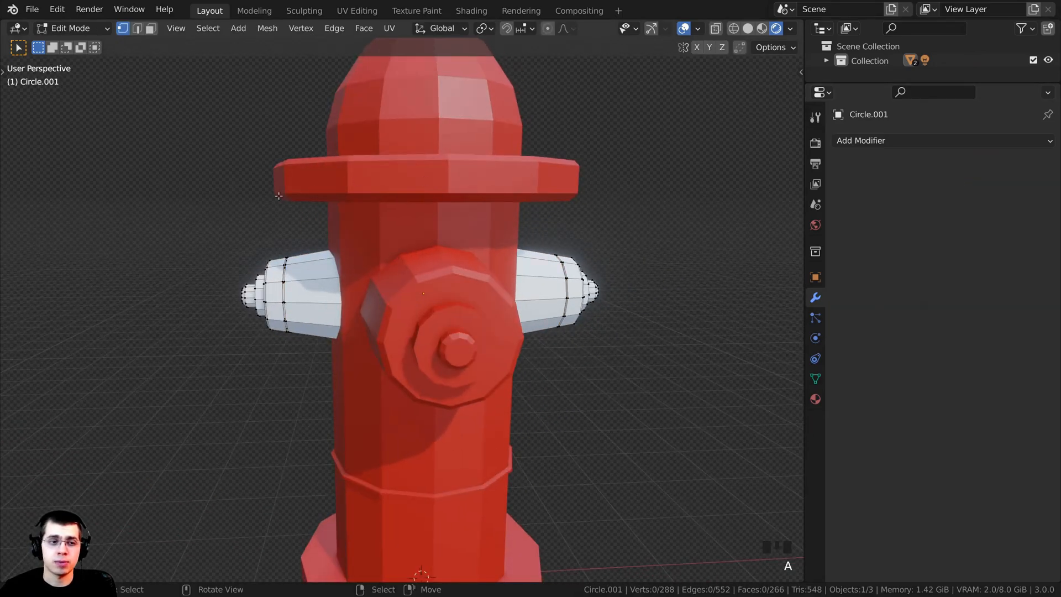
key(a)
key(a)
middle_drag(363, 291, 420, 309)
key(Tab)
scroll(502, 321, down, 2)
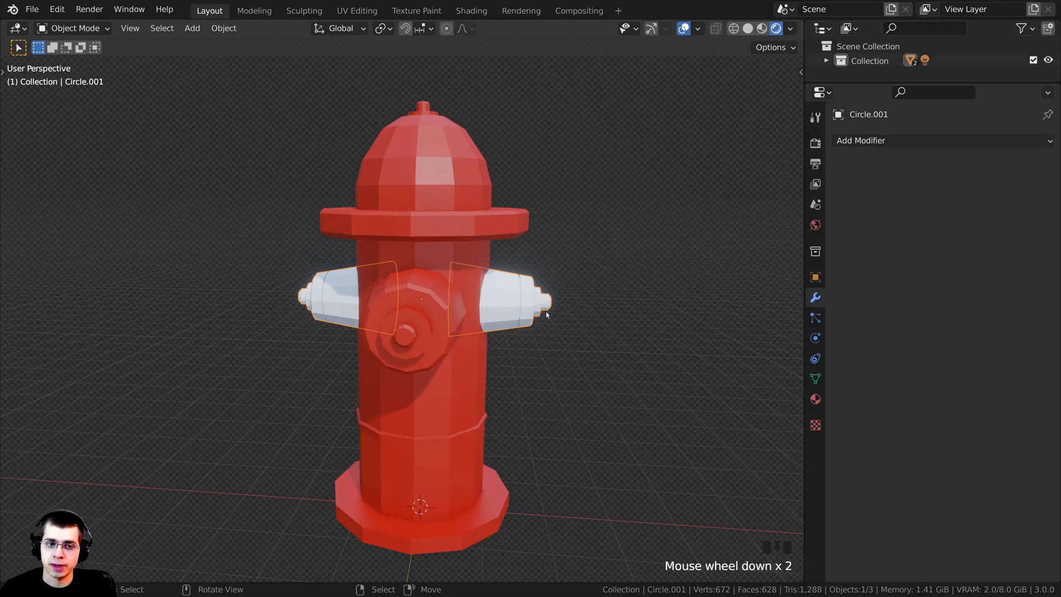
Join the side nozzles with the hydrant body into one object that uses the red material.
shift+right_click(409, 175)
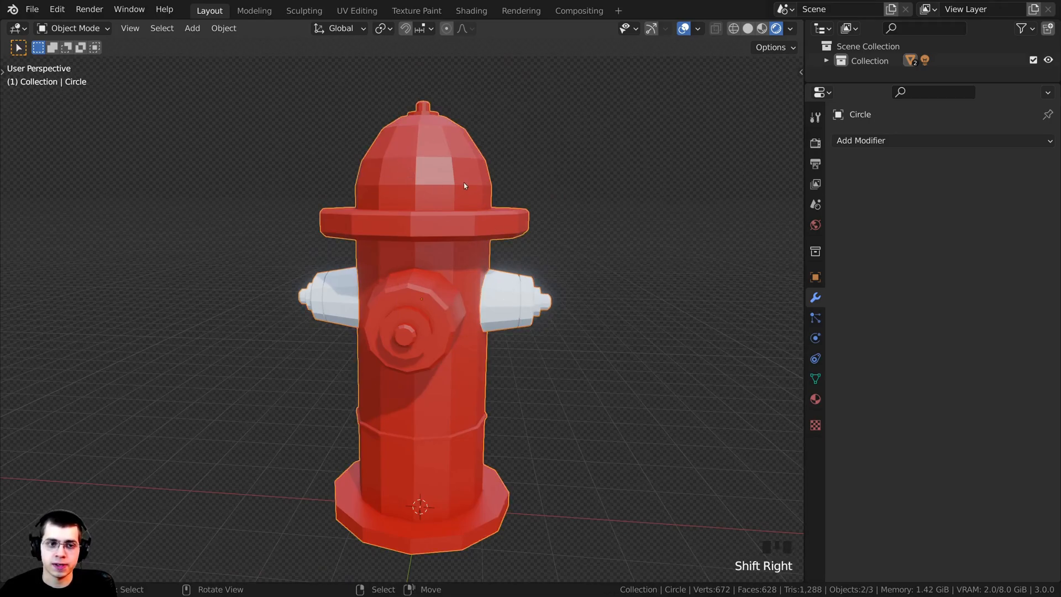
drag(802, 244, 898, 244)
middle_drag(497, 288, 499, 294)
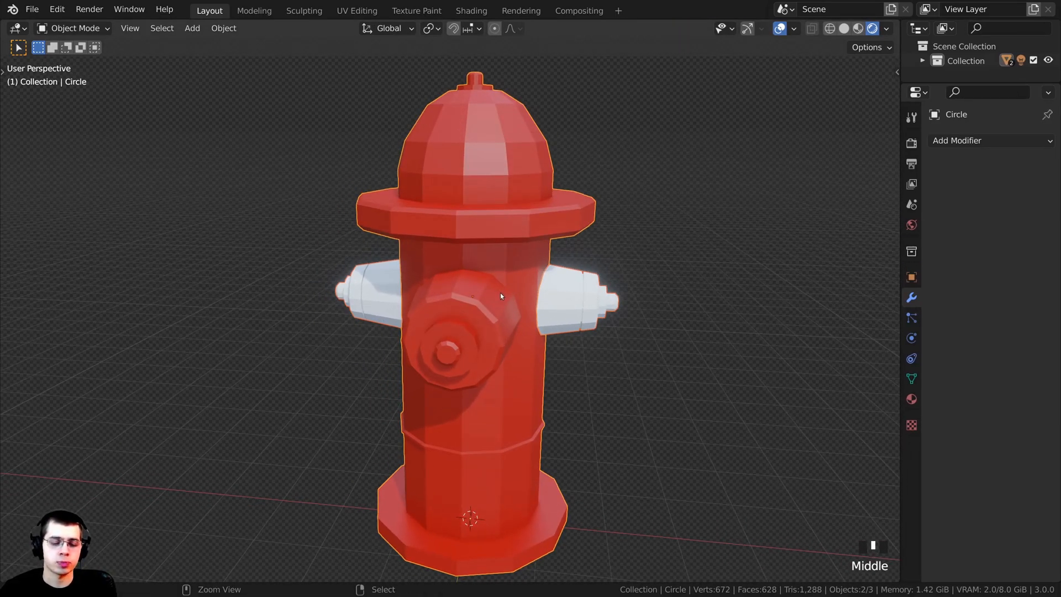
key(ctrl+j)
middle_drag(407, 403, 497, 323)
Enter Edit Mode on the joined hydrant, deselect all geometry and inspect the combined mesh around the nozzles.
key(Tab)
key(a)
key(a)
middle_drag(442, 205, 475, 183)
key(Tab)
key(Tab)
key(a)
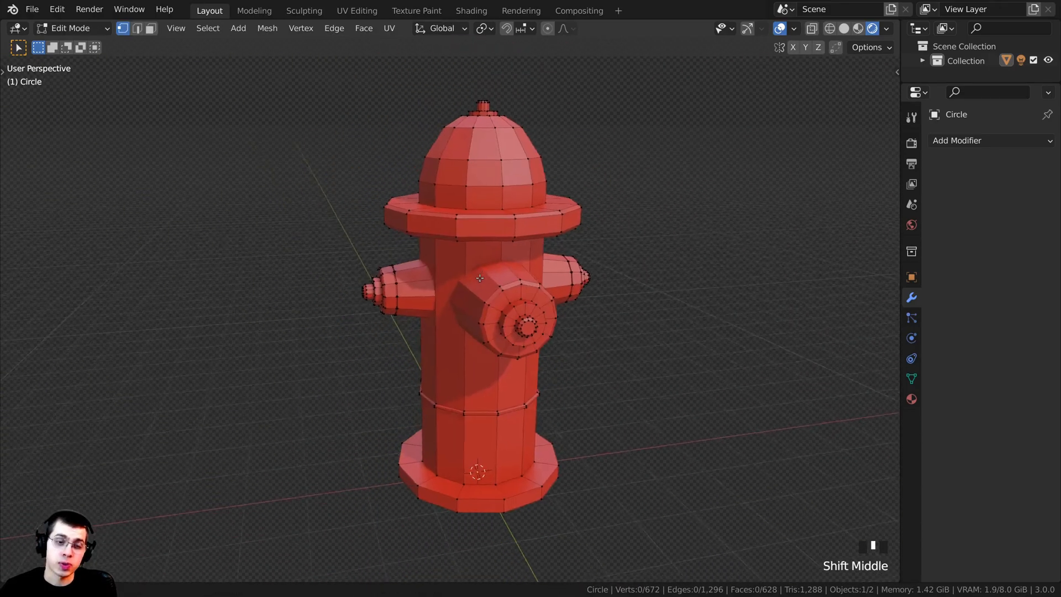
scroll(370, 256, up, 2)
middle_drag(568, 319, 658, 269)
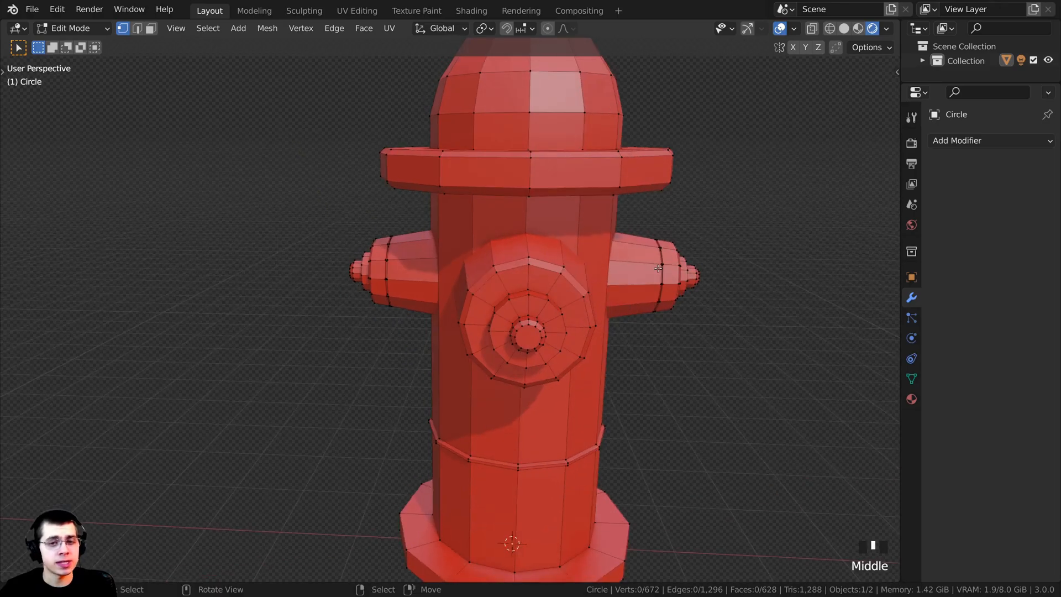
middle_drag(550, 340, 567, 325)
scroll(547, 276, up, 1)
scroll(547, 275, down, 1)
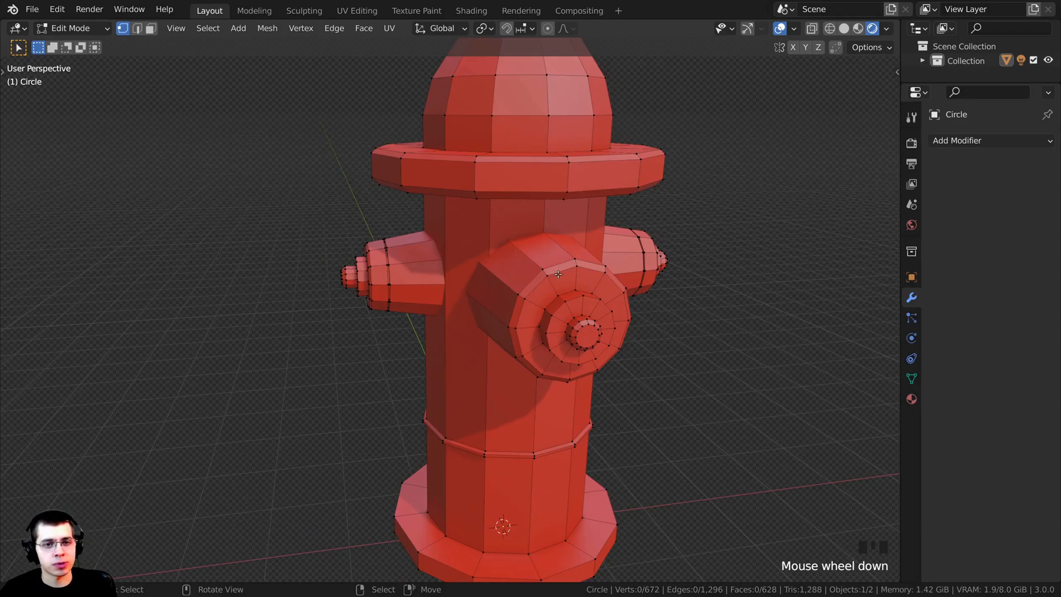
Select the linked geometry of the front nozzle and both side nozzles and show the hydrant's material settings.
key(l)
middle_drag(648, 240, 668, 258)
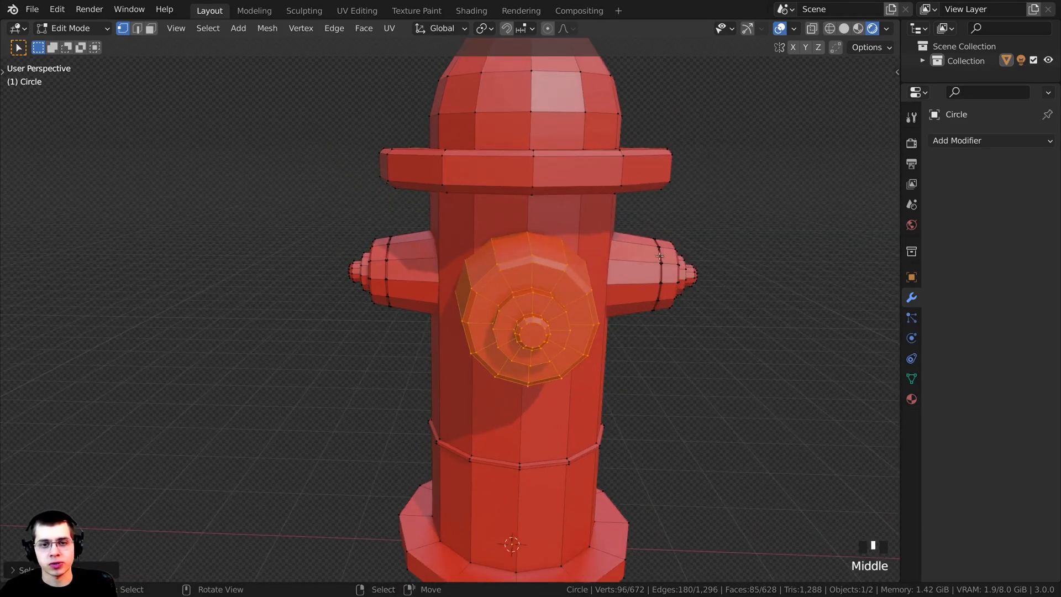
key(l)
key(l)
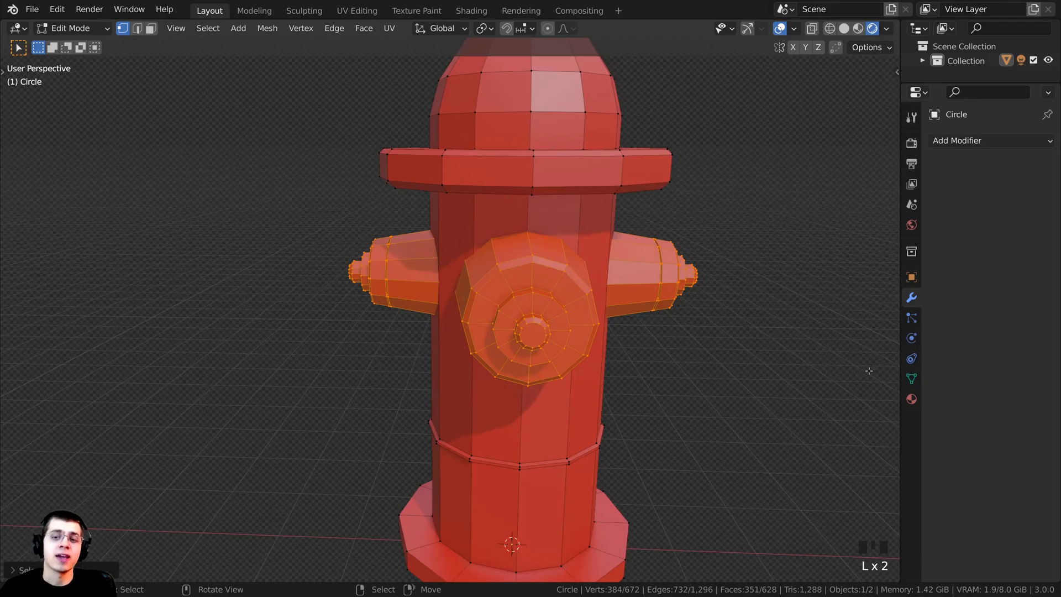
click(911, 398)
drag(901, 384, 867, 384)
key(g)
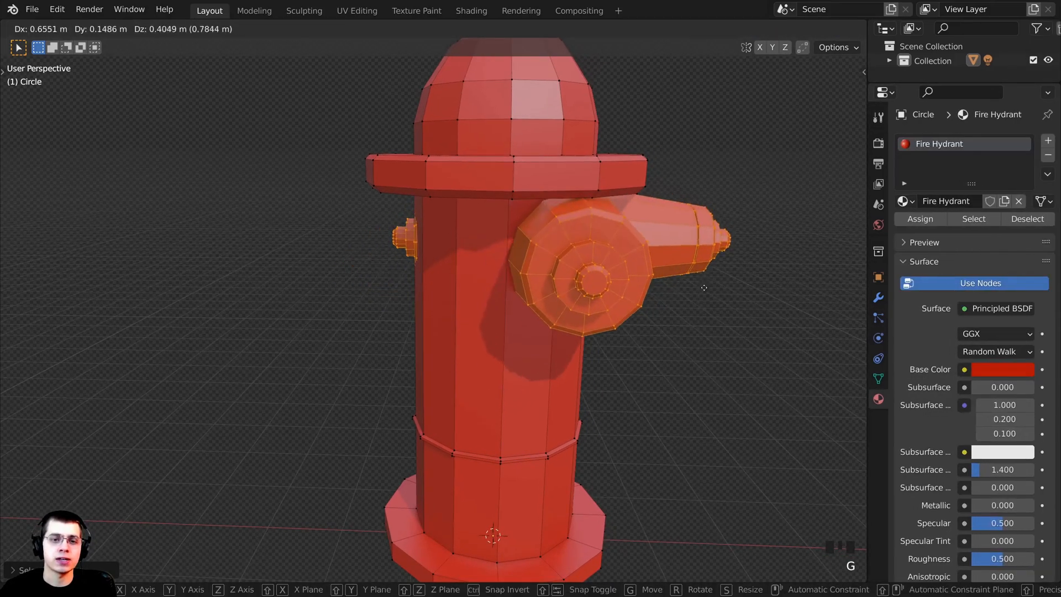
right_click(697, 310)
middle_drag(419, 144, 483, 185)
key(g)
right_click(598, 257)
middle_drag(569, 323, 542, 328)
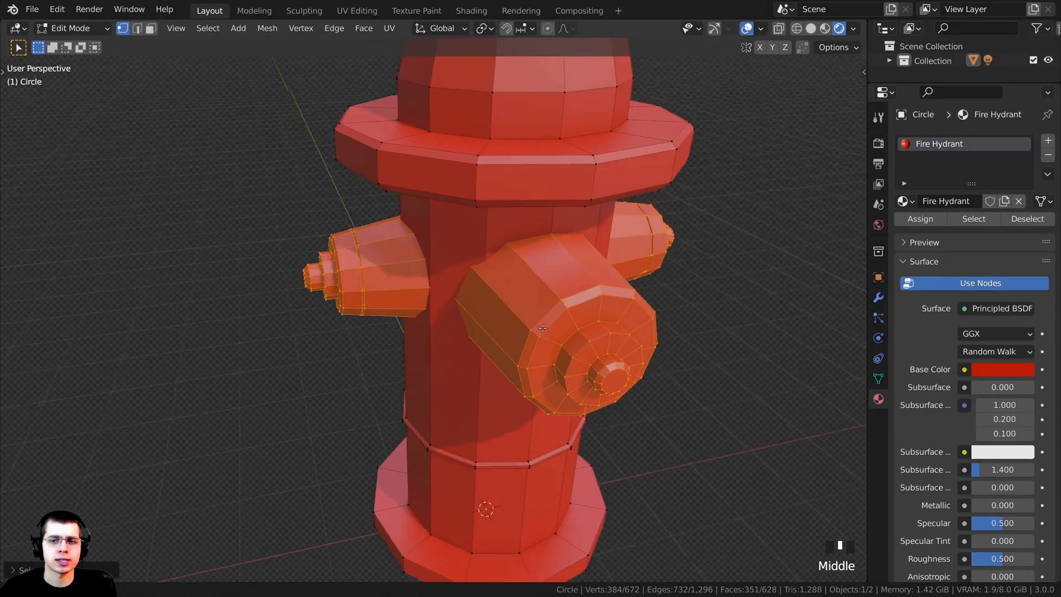
Add a second material slot to the hydrant with a new material named Fire Hydrant Metal.
drag(866, 255, 823, 246)
middle_drag(615, 295, 595, 287)
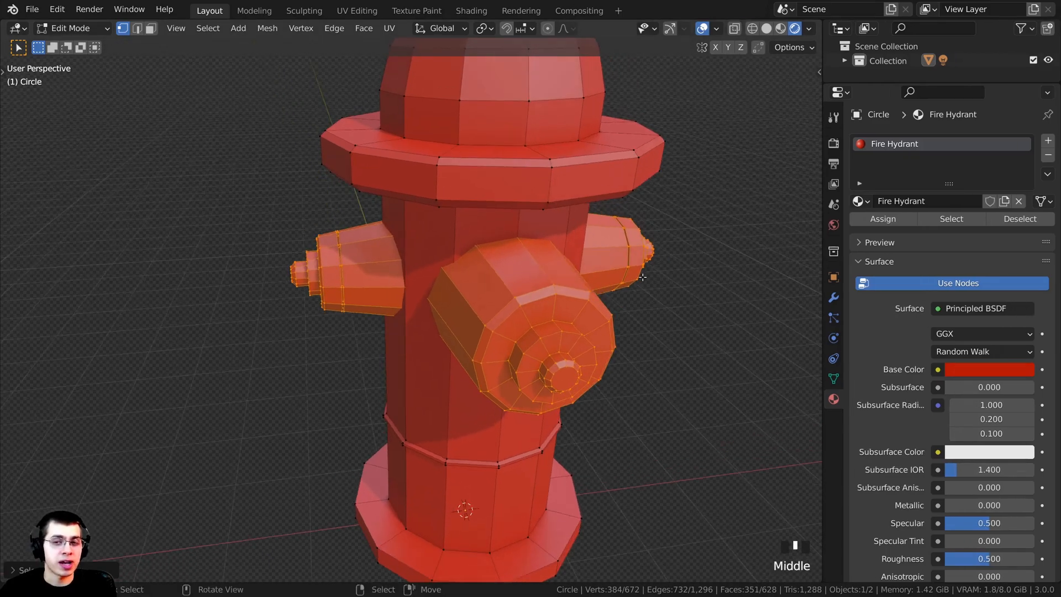
click(1047, 141)
shift+middle_drag(552, 276, 553, 353)
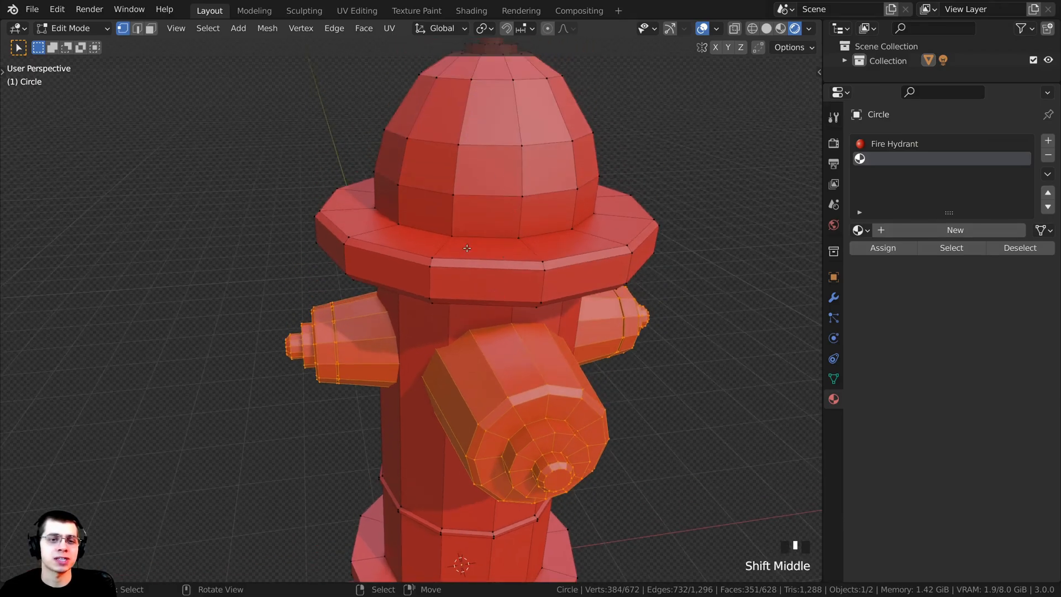
click(937, 224)
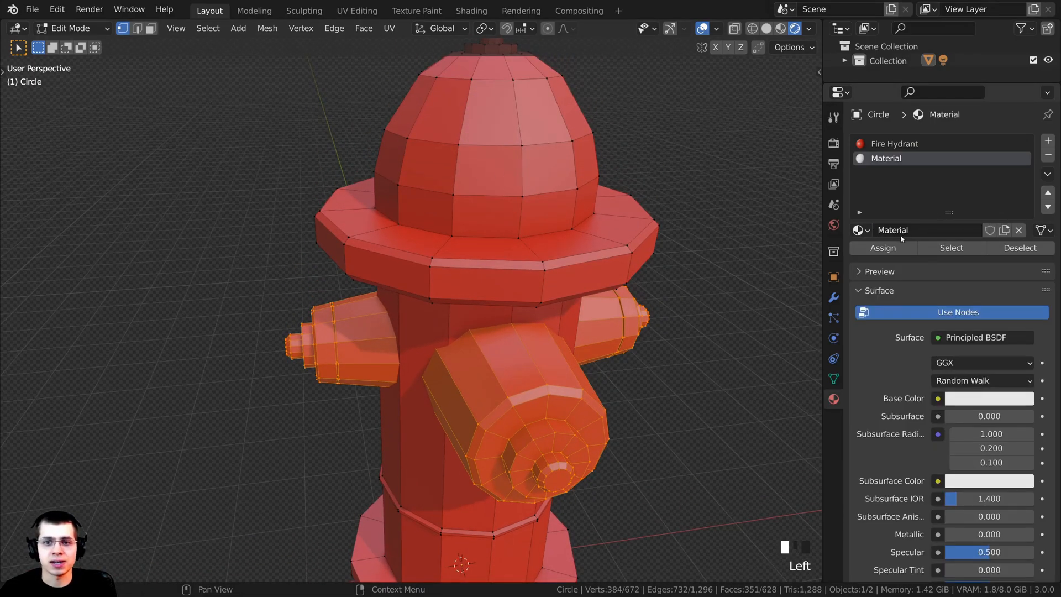
click(896, 147)
double_click(889, 159)
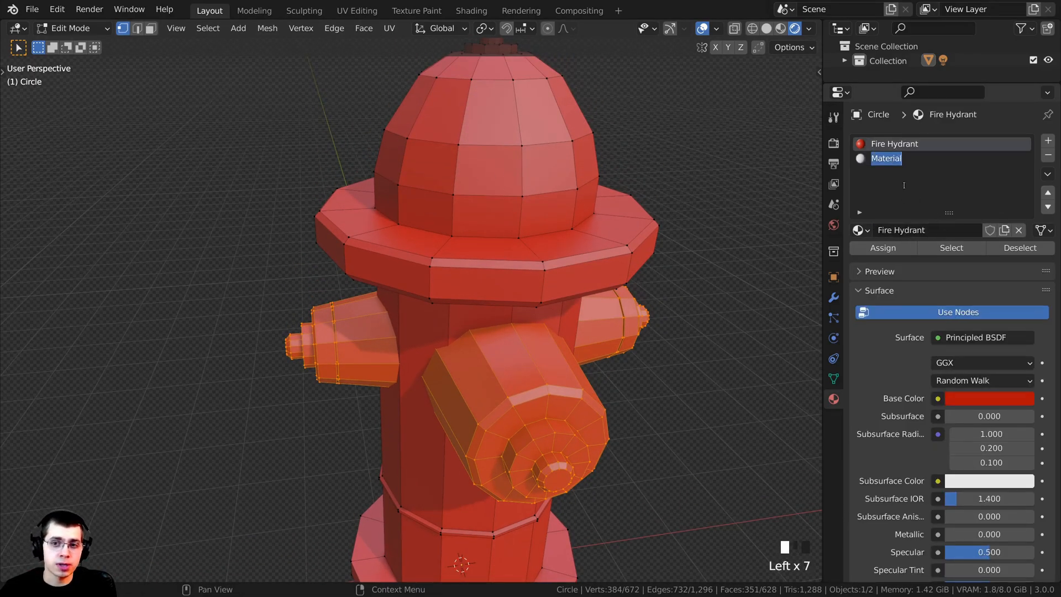
text(Fire Hydrant)
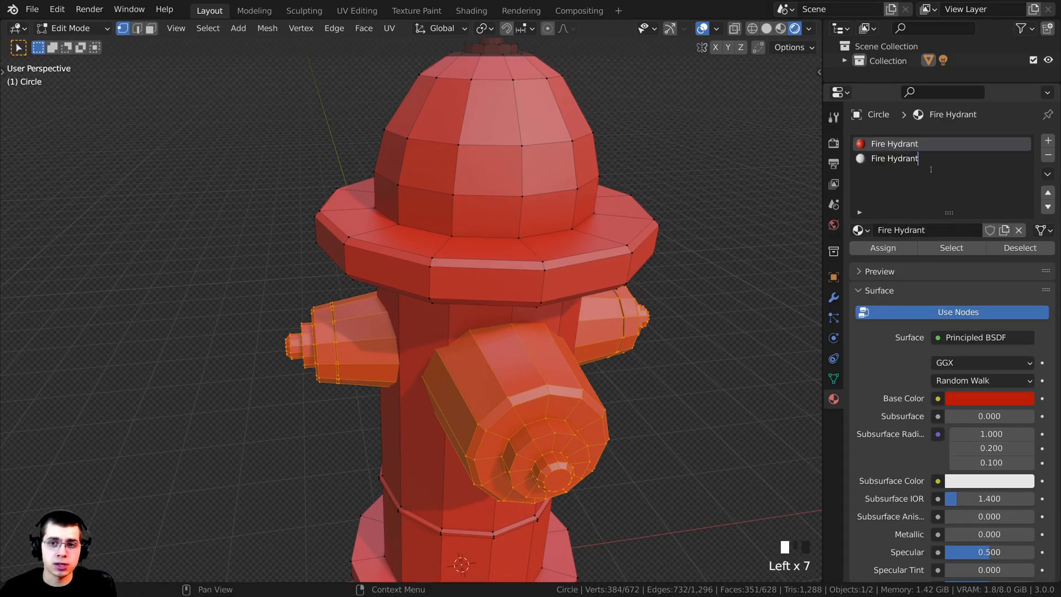
text(Metal)
key(Return)
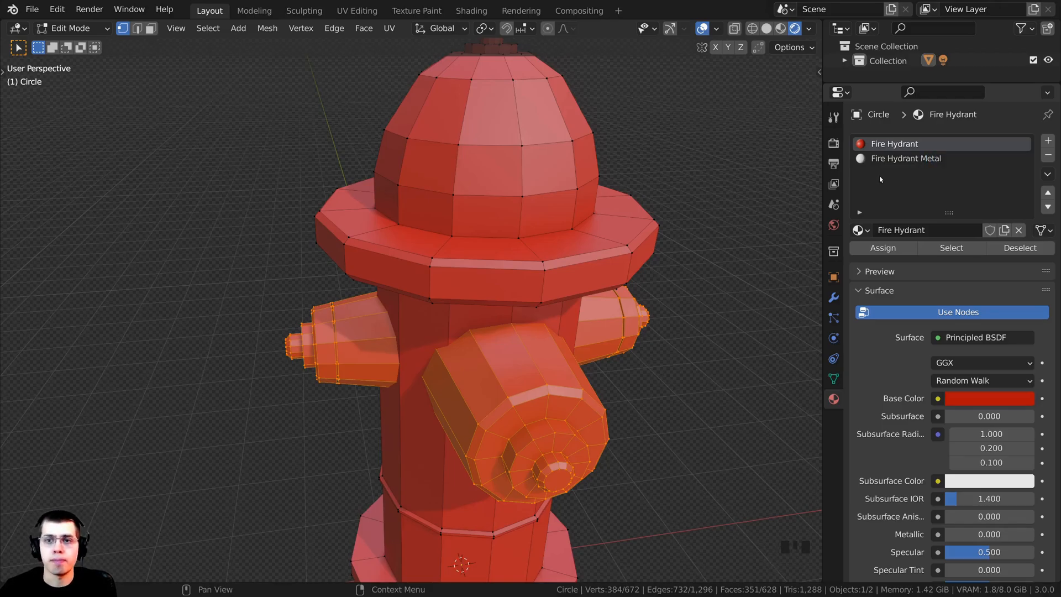
Assign the Fire Hydrant Metal material to the selected nozzles and return to Object Mode.
click(902, 158)
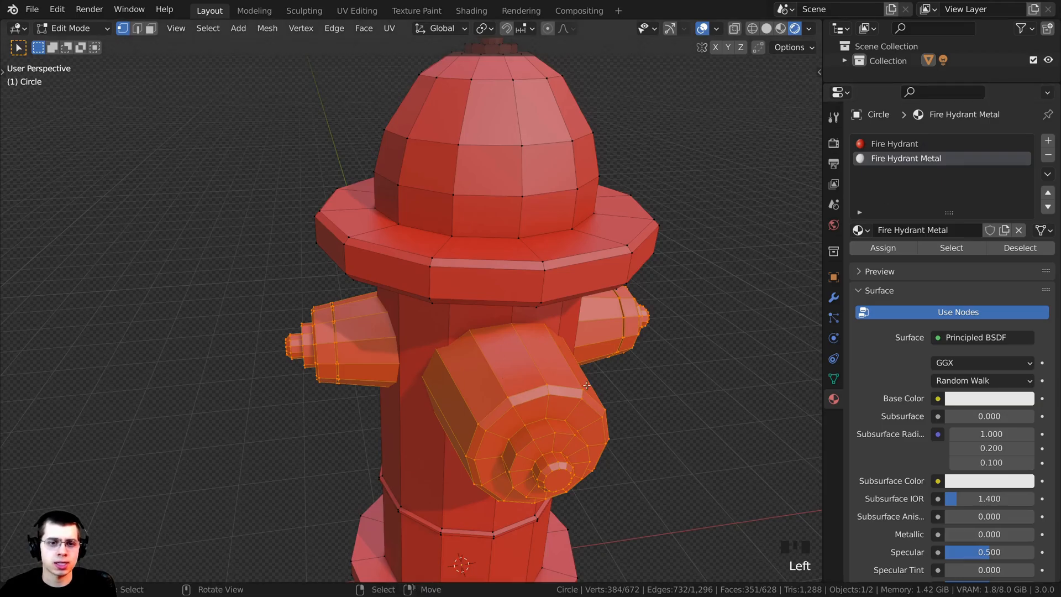
mouse_move(591, 345)
shift+middle_down()
mouse_move(592, 285)
mouse_move(583, 326)
shift+middle_up()
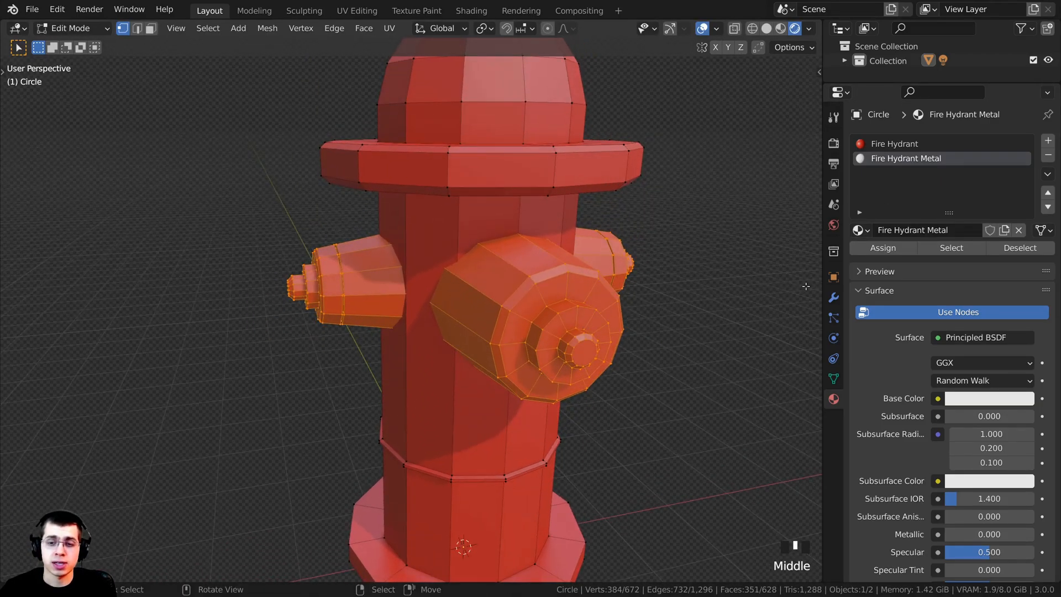
click(885, 249)
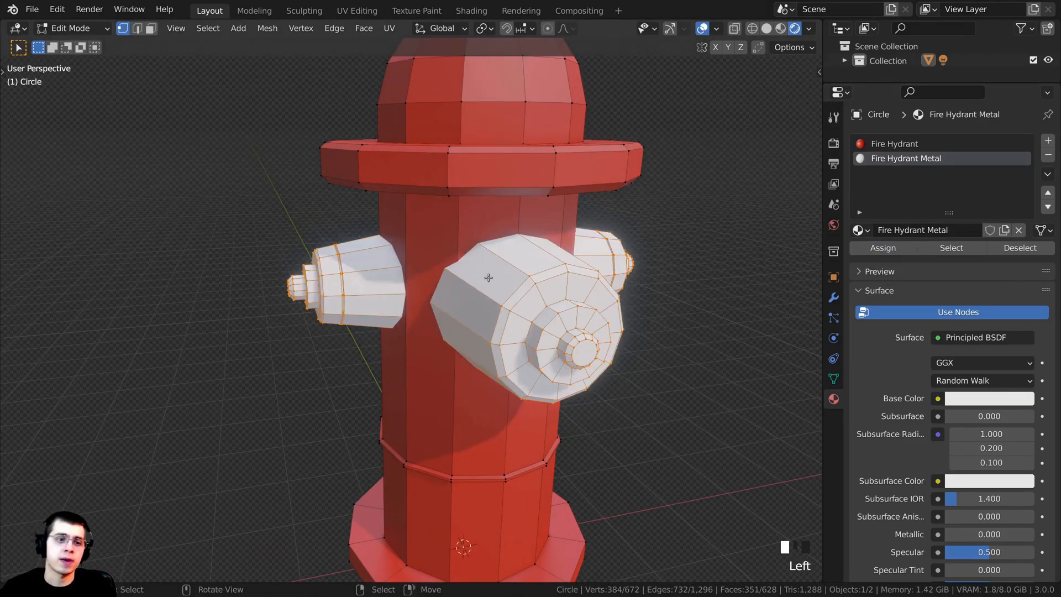
middle_drag(549, 326, 542, 327)
key(Tab)
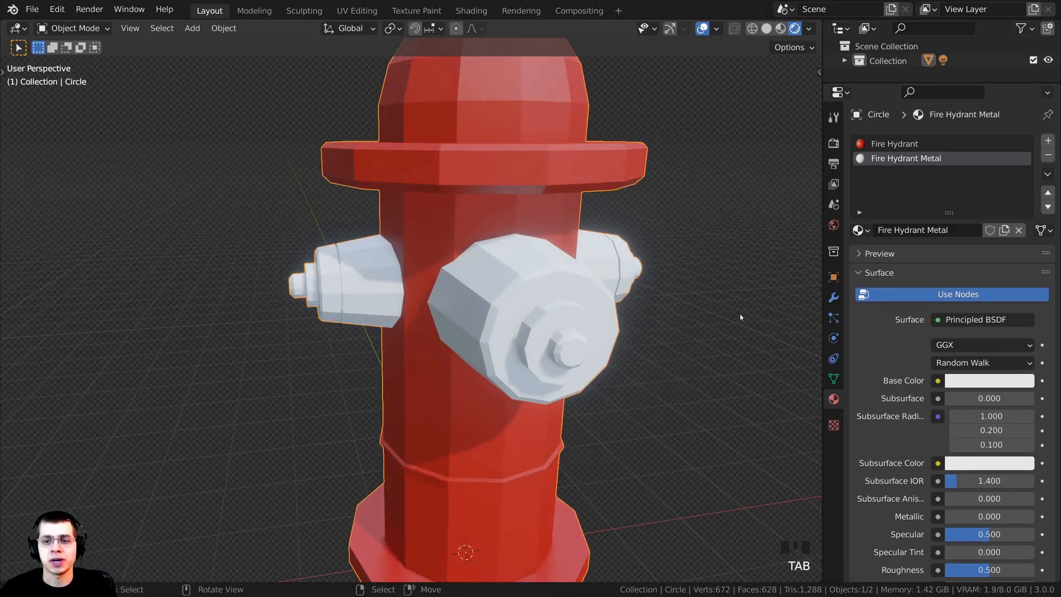
Darken the Fire Hydrant Metal base color to a value of 0.076 and set Metallic to 1.000.
shift+middle_drag(595, 267, 727, 305)
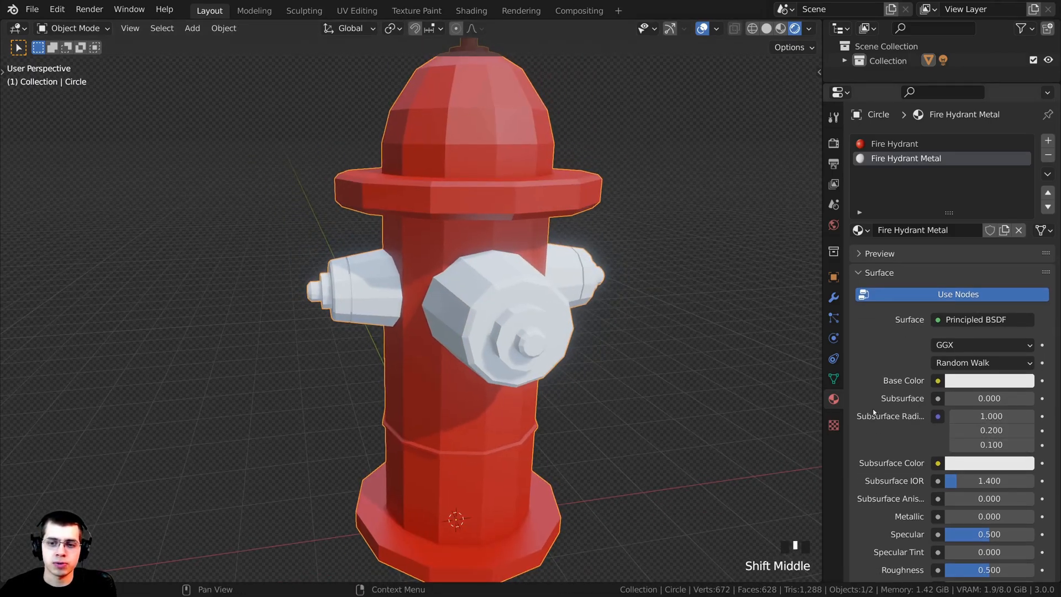
click(976, 385)
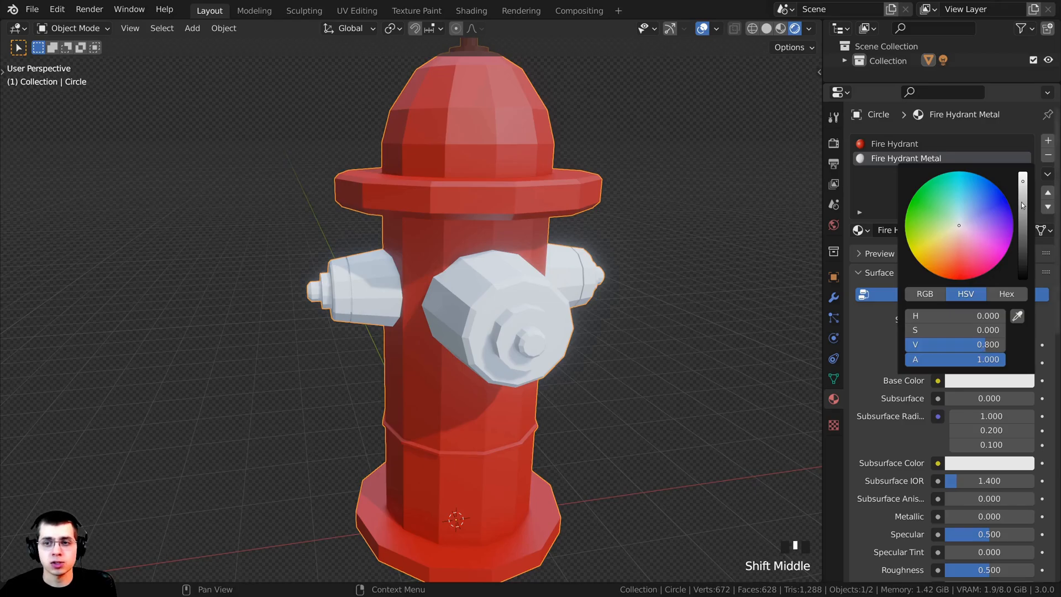
drag(1023, 205, 1023, 246)
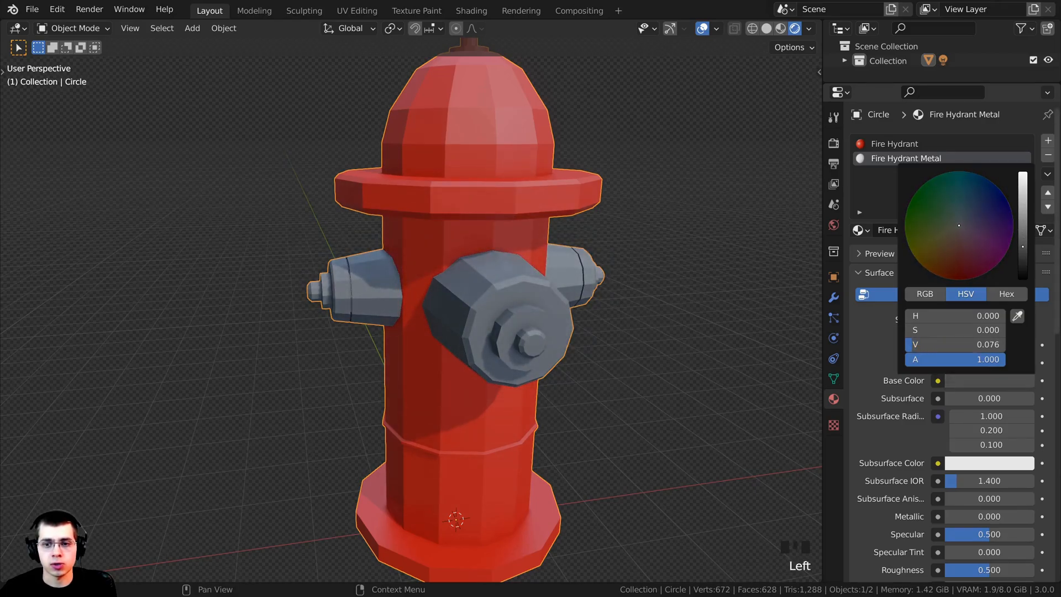
scroll(956, 415, down, 5)
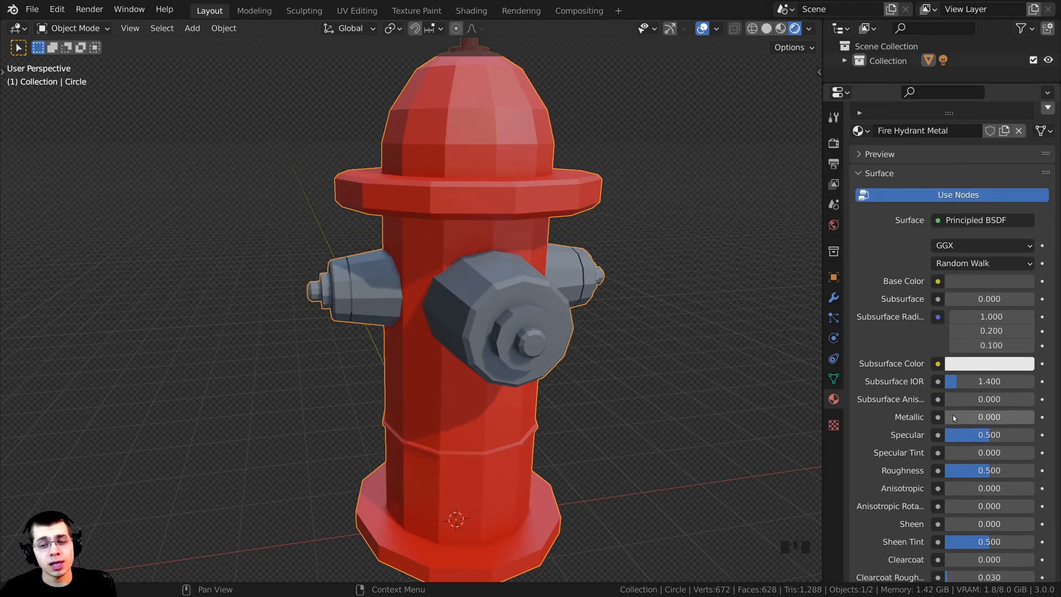
mouse_move(952, 416)
mouse_down()
mouse_move(994, 417)
mouse_move(970, 425)
mouse_up()
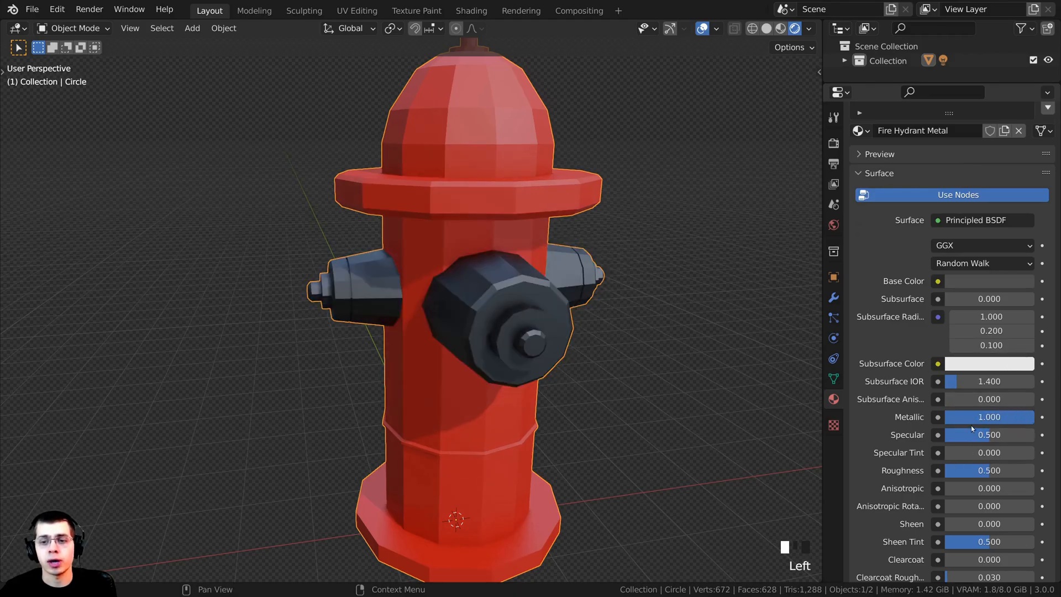
Set the metal material's Roughness to 0.306 and lighten its base color to a slightly brighter gray.
middle_drag(558, 327, 577, 332)
scroll(705, 381, up, 2)
scroll(972, 492, down, 2)
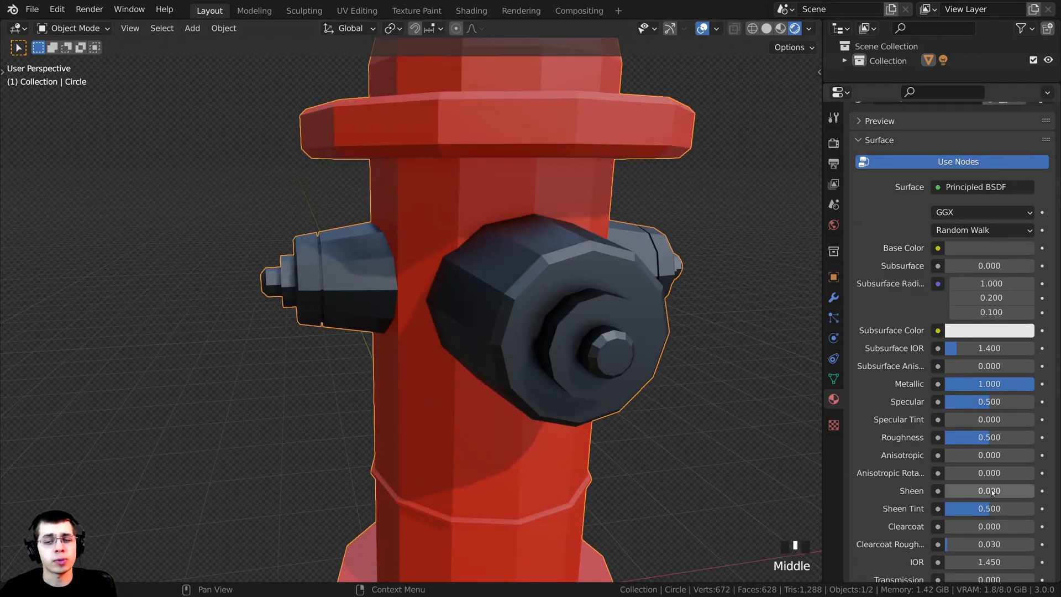
drag(988, 437, 972, 437)
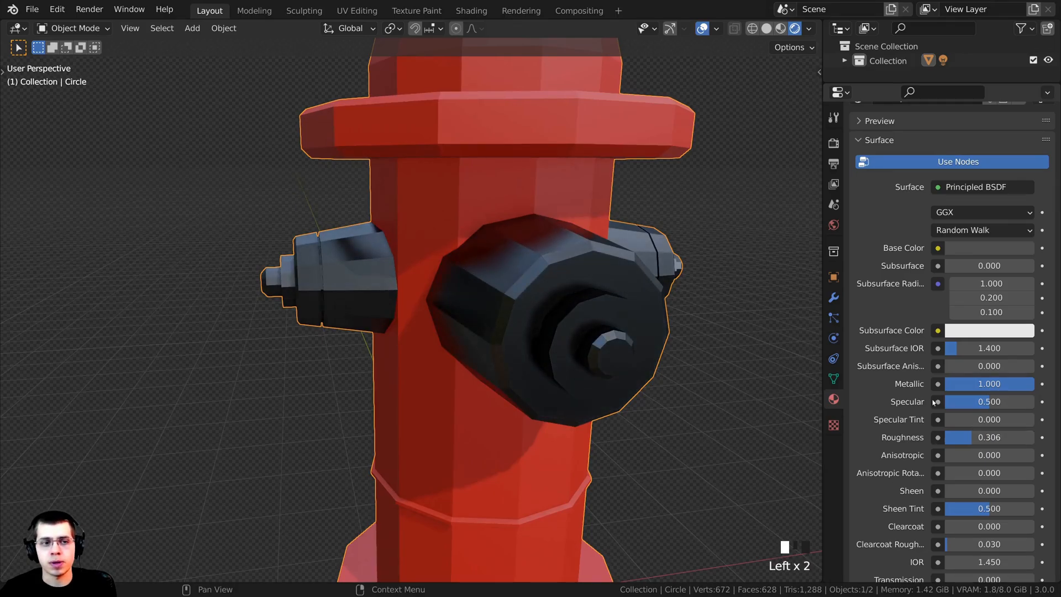
scroll(998, 306, up, 3)
click(969, 300)
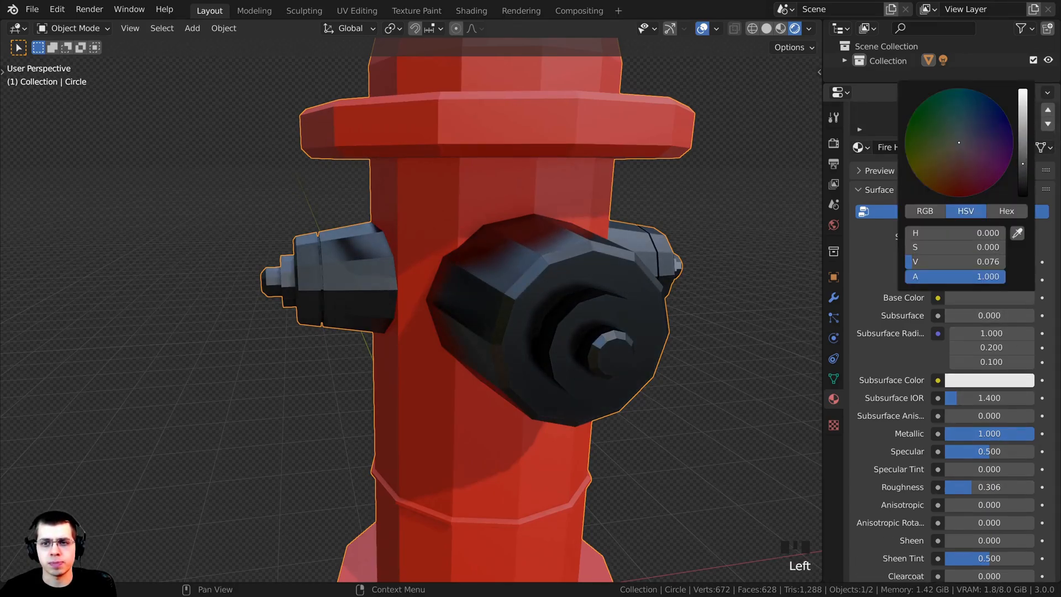
drag(1022, 164, 1022, 152)
Deselect everything and save the Blender file.
scroll(486, 266, down, 3)
middle_drag(498, 260, 456, 280)
key(alt+a)
key(ctrl+s)
scroll(452, 280, up, 1)
middle_drag(406, 215, 378, 234)
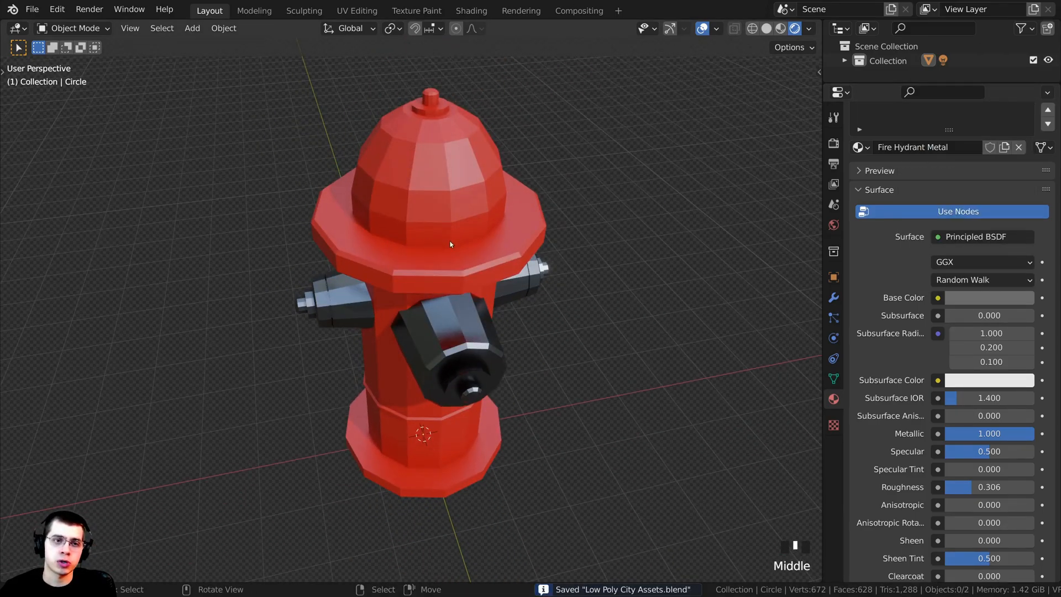
Select the hydrant, enter Edit Mode and reset the 3D cursor to the world origin.
middle_drag(450, 244, 534, 314)
scroll(456, 171, up, 1)
middle_drag(456, 171, 453, 306)
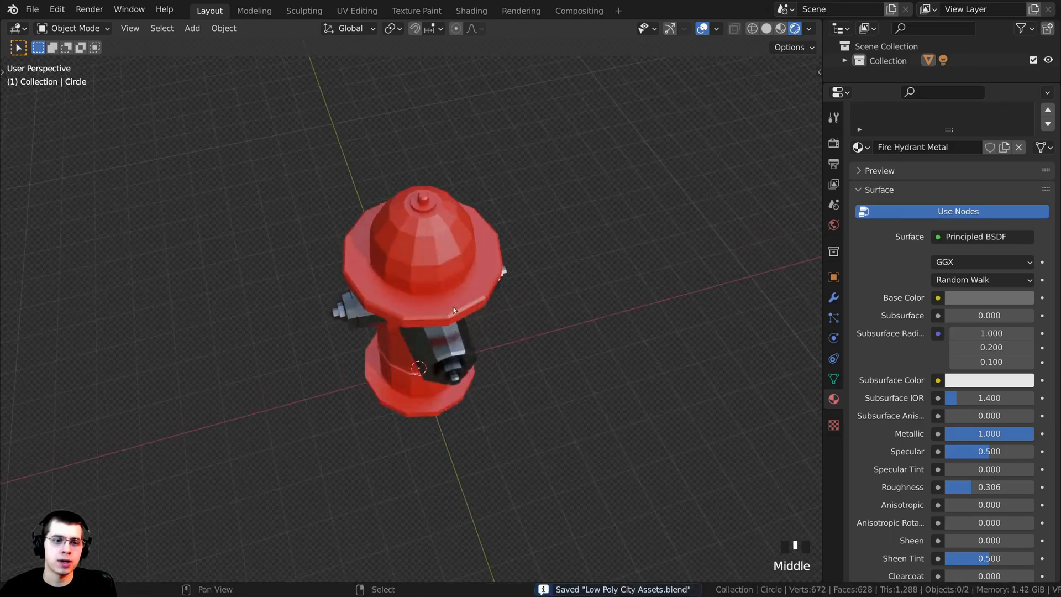
scroll(520, 313, up, 4)
shift+middle_drag(383, 263, 525, 325)
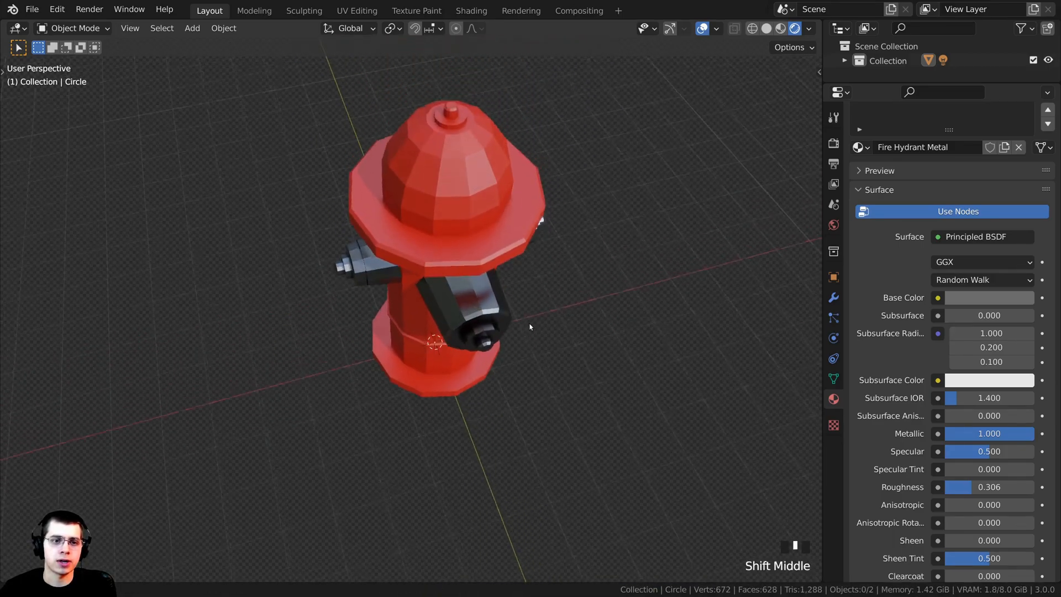
right_click(491, 137)
key(Tab)
middle_drag(457, 262, 589, 231)
scroll(590, 231, down, 1)
click(607, 233)
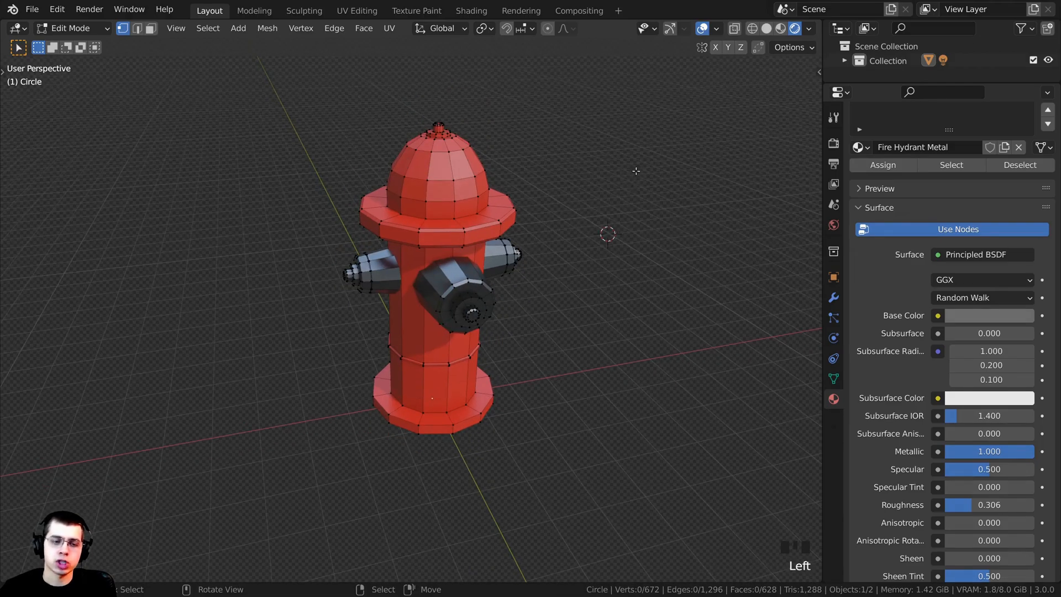
key(shift+c)
Add a cylinder with 6 vertices to the hydrant mesh at the world origin for a hexagonal bolt.
scroll(310, 380, up, 10)
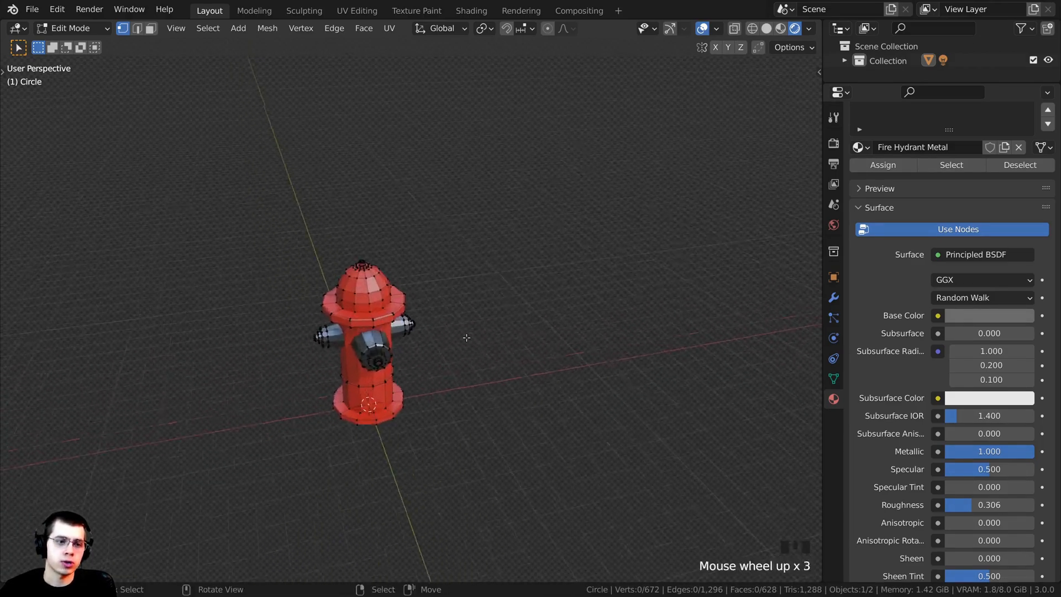
scroll(354, 407, up, 2)
key(shift+a)
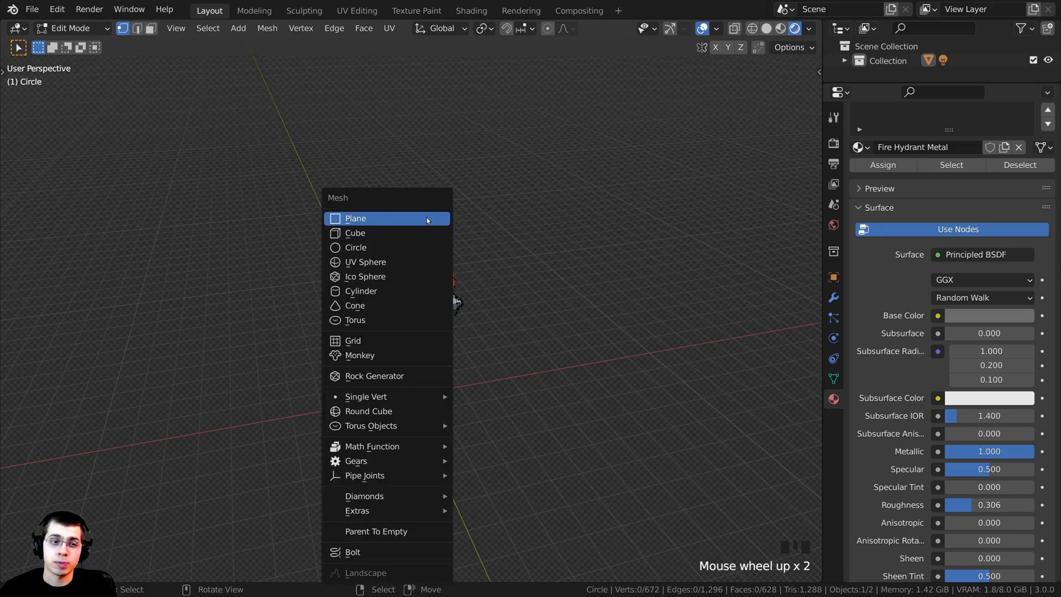
click(357, 291)
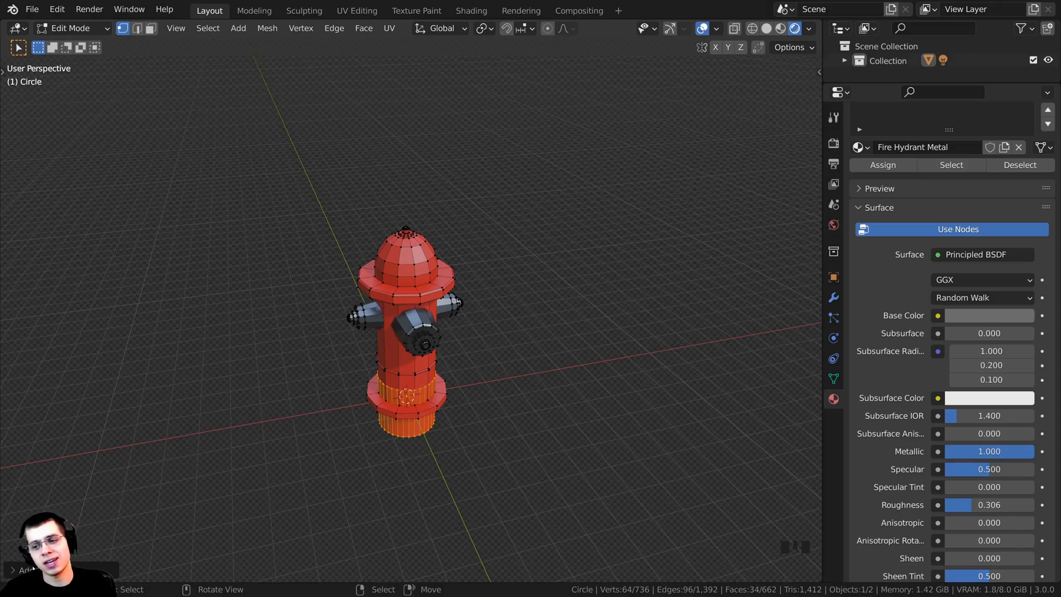
click(18, 568)
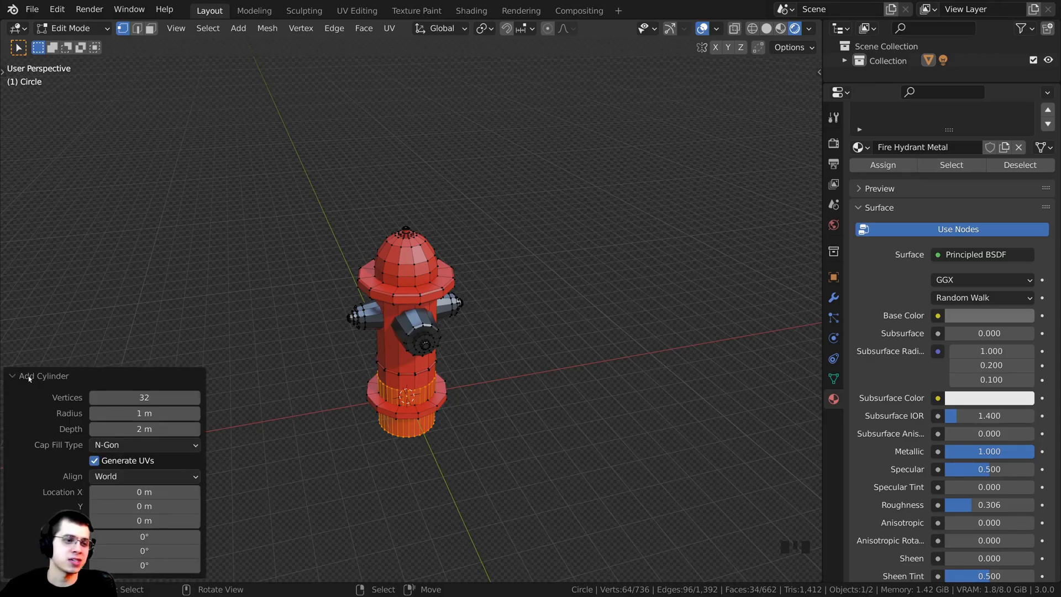
click(145, 397)
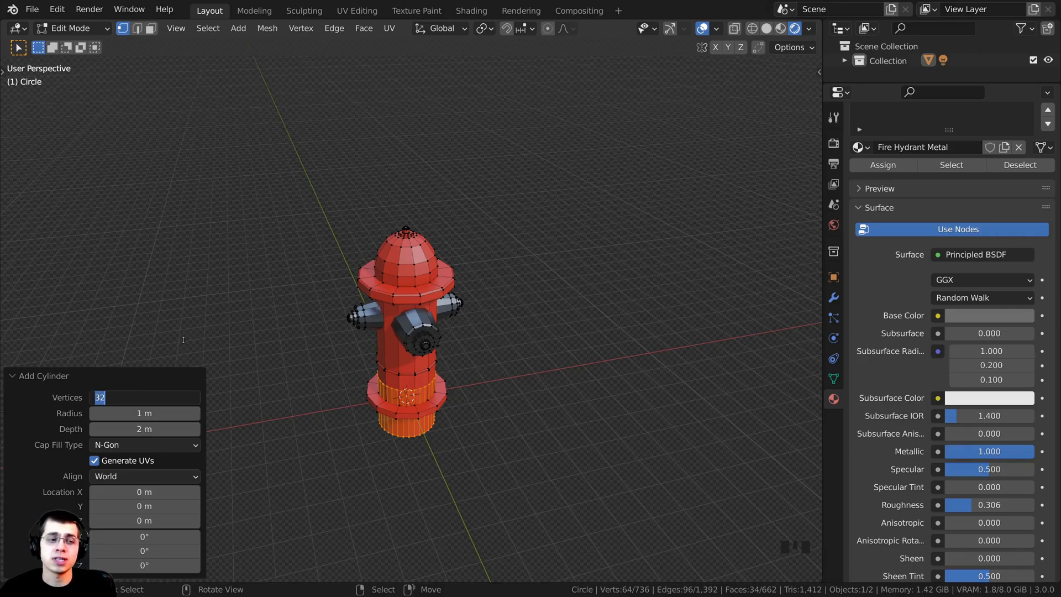
text(6)
click(197, 290)
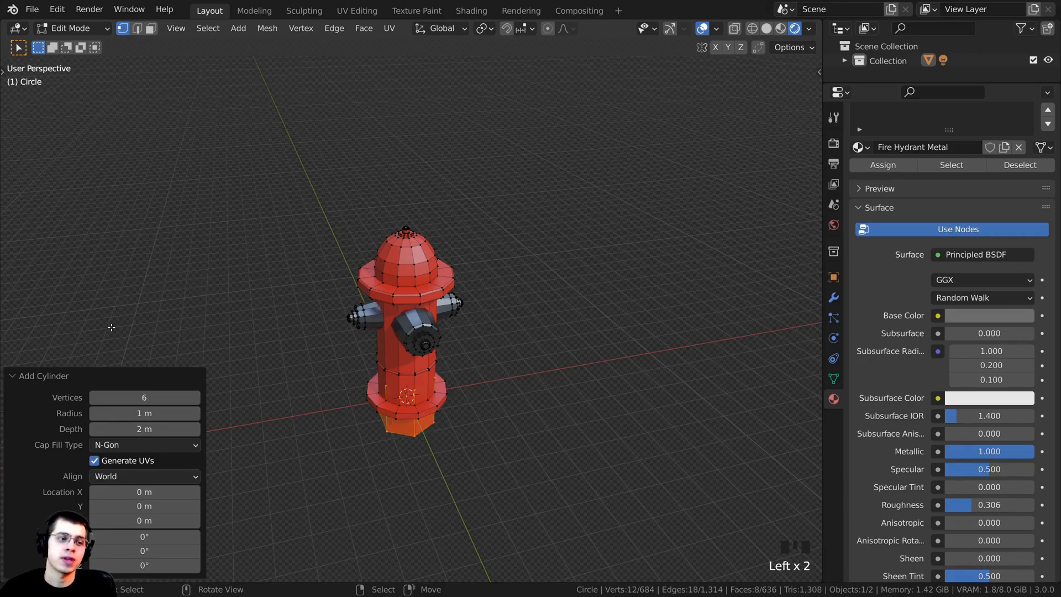
click(25, 379)
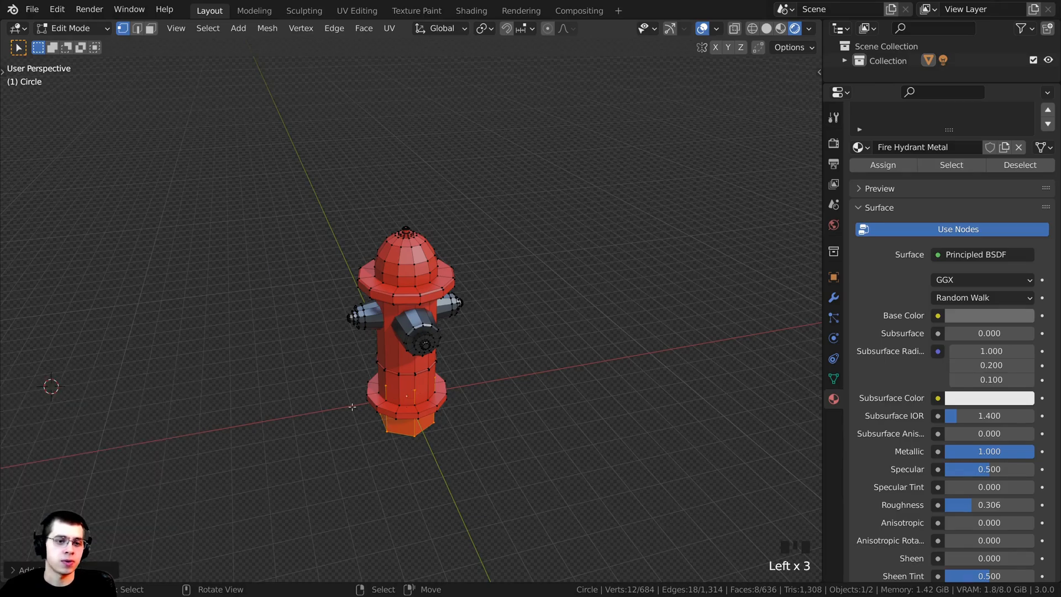
Frame the new six-sided cylinder at the hydrant's base and bring the material slots into view.
middle_drag(350, 405, 422, 366)
shift+middle_drag(362, 497, 443, 343)
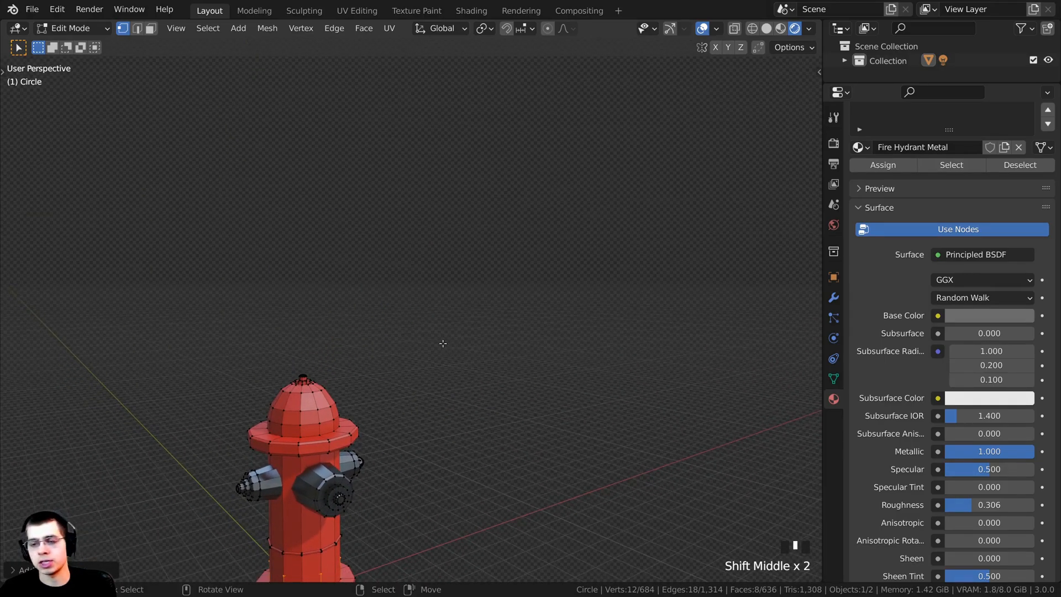
key(KP_Decimal)
scroll(463, 285, down, 6)
shift+middle_drag(372, 310, 423, 442)
scroll(951, 331, up, 5)
scroll(462, 200, up, 1)
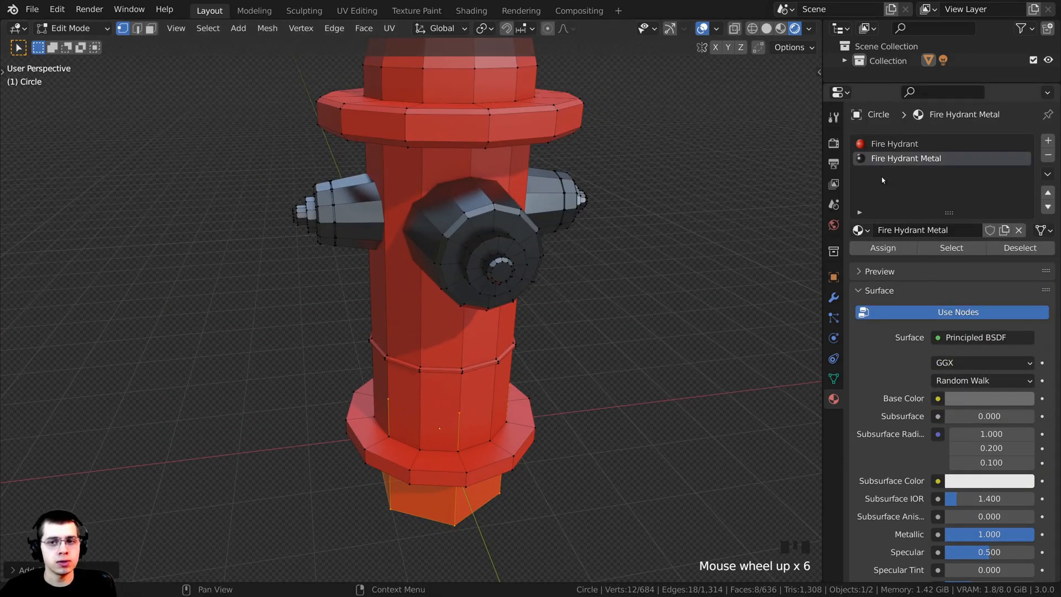
Assign the Fire Hydrant Metal material to the selected six-sided cylinder at the hydrant's base.
middle_drag(548, 367, 552, 309)
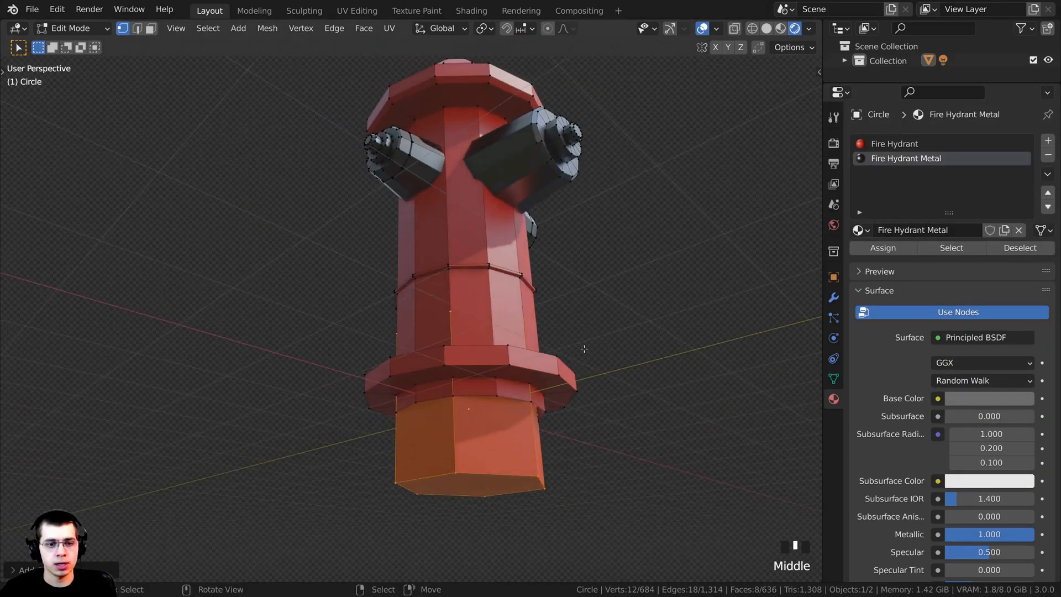
key(g)
click(673, 353)
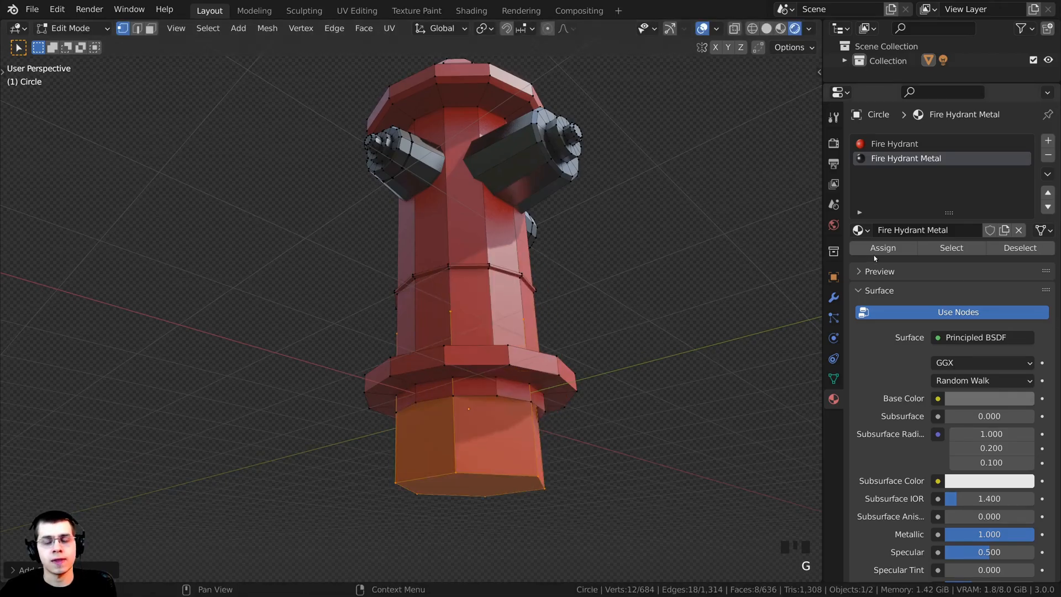
middle_drag(596, 302, 608, 293)
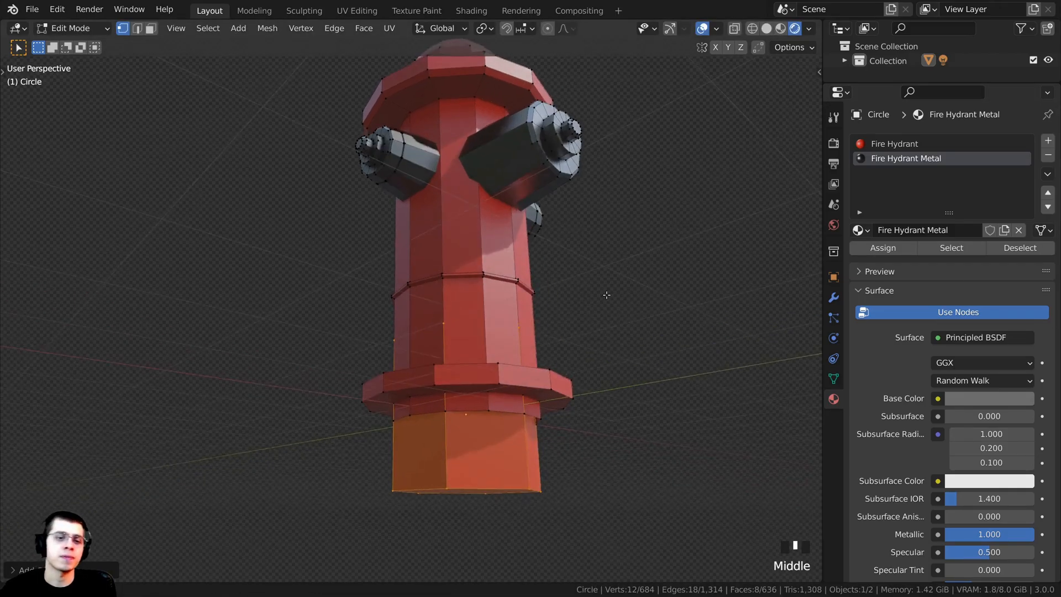
click(883, 247)
middle_drag(475, 409, 480, 364)
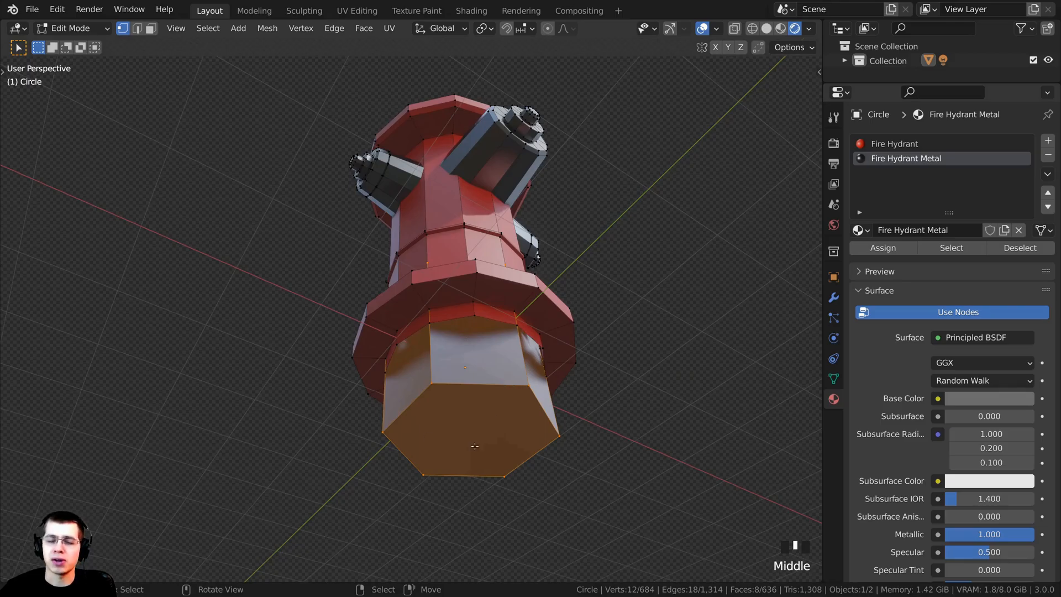
Move the six-sided cylinder straight up along Z until it sits above the hydrant's dome.
scroll(474, 446, down, 3)
middle_drag(474, 446, 484, 472)
scroll(512, 433, up, 2)
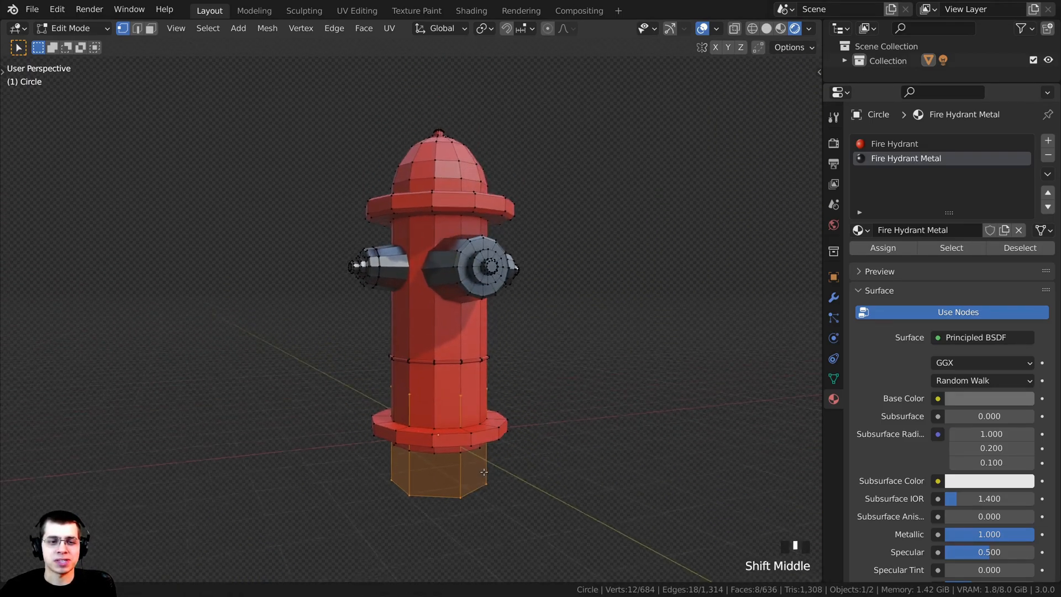
key(g)
key(z)
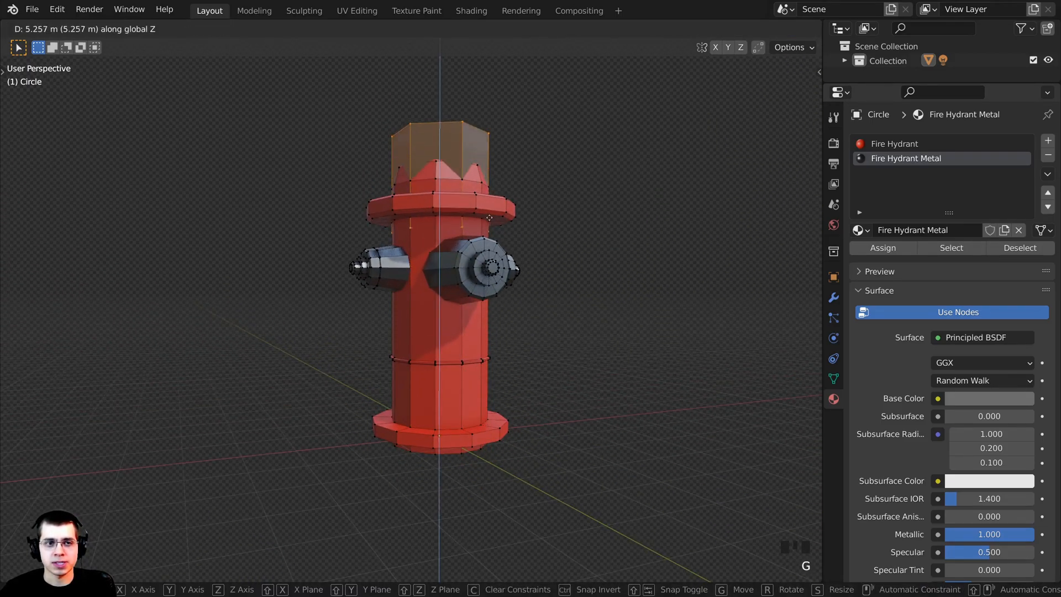
click(488, 119)
Scale the six-sided cylinder down uniformly to bolt size, judging it against the flange in top view.
shift+middle_drag(489, 115, 489, 330)
key(s)
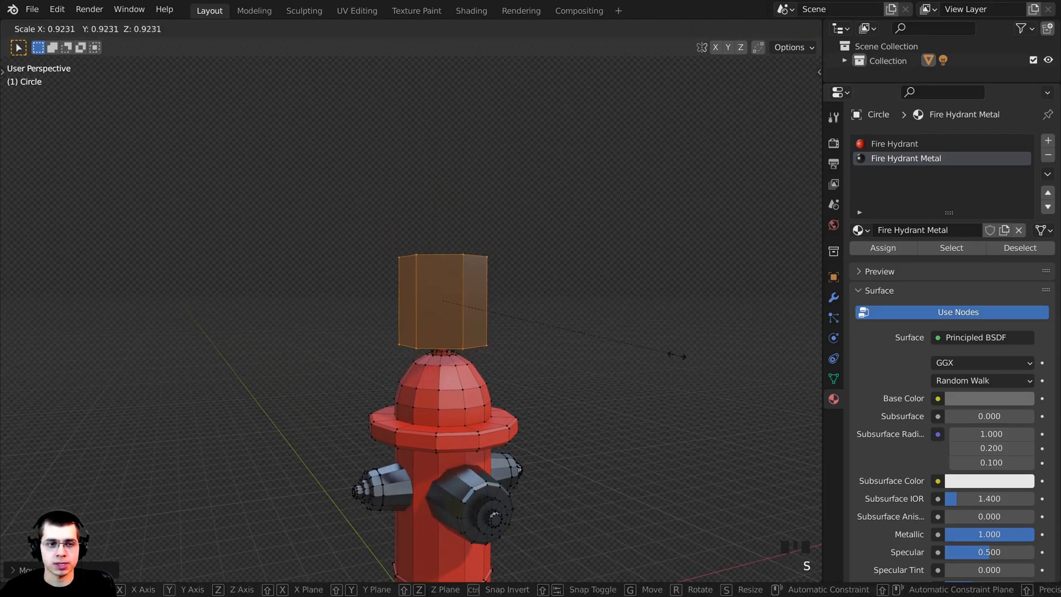
click(503, 321)
key(KP_7)
shift+middle_drag(487, 414, 553, 332)
scroll(500, 372, up, 5)
key(s)
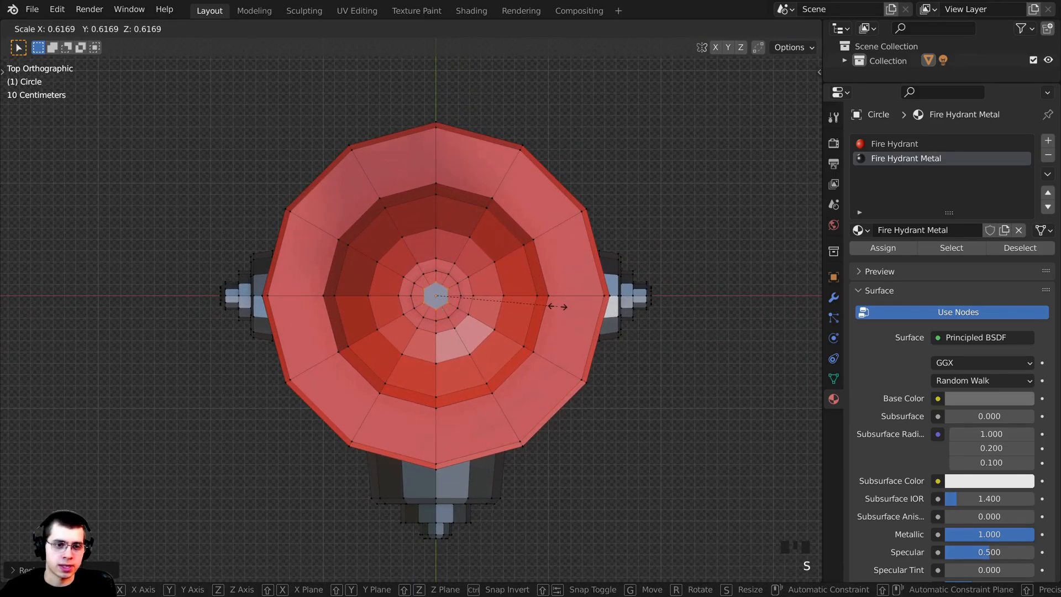
click(557, 306)
Move the hexagonal bolt over the -X side of the upper flange, centred on the rim, and fine-tune its uniform scale.
shift+middle_drag(531, 295, 550, 302)
key(g)
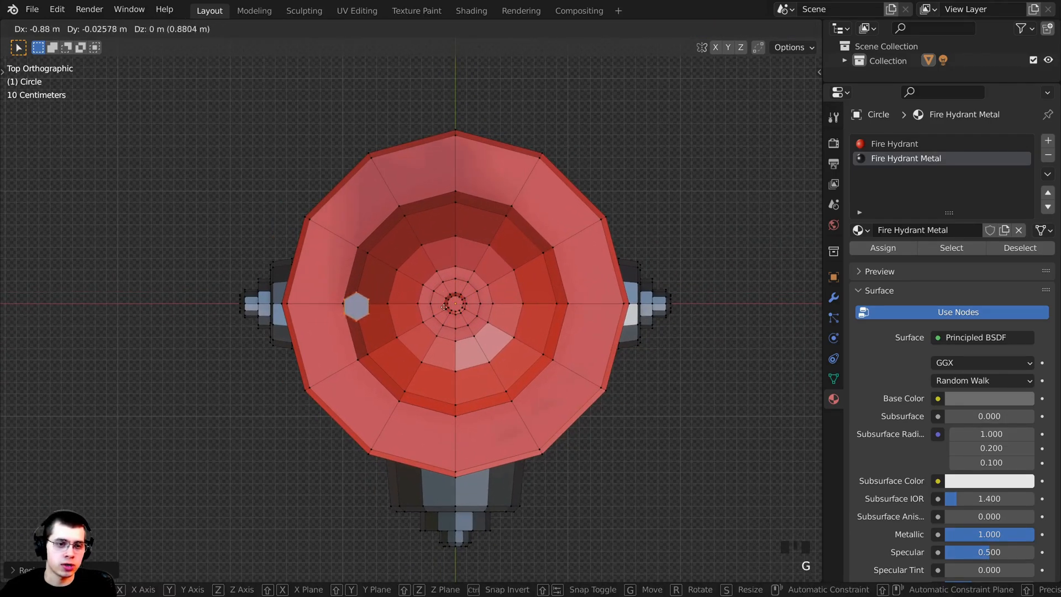
click(406, 305)
key(s)
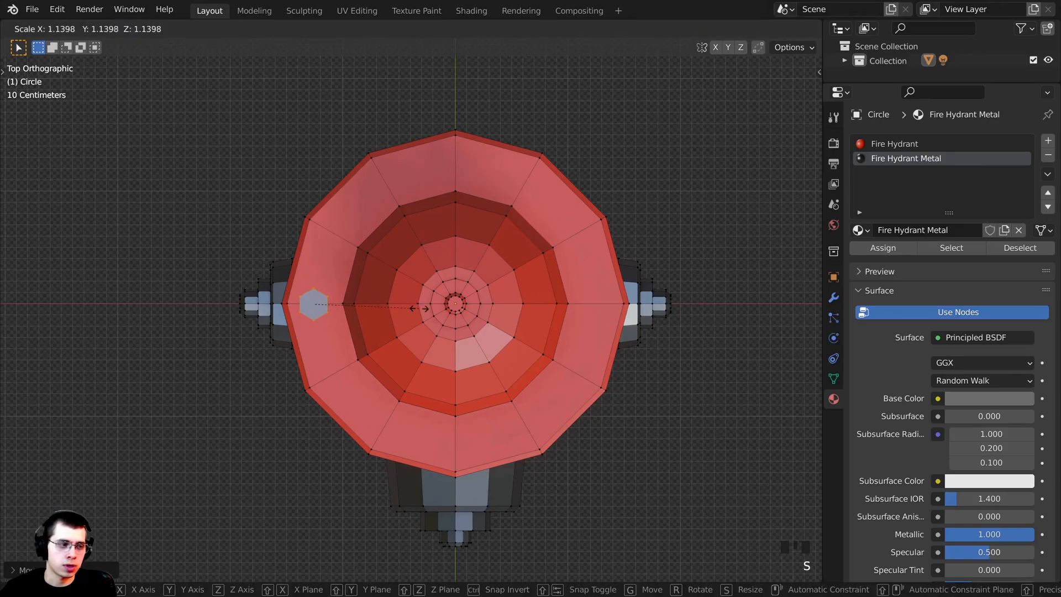
click(420, 308)
key(g)
key(x)
click(418, 309)
key(s)
click(422, 309)
Lower the hexagonal bolt along Z onto the upper flange beneath the dome.
middle_drag(428, 313, 536, 166)
key(g)
key(z)
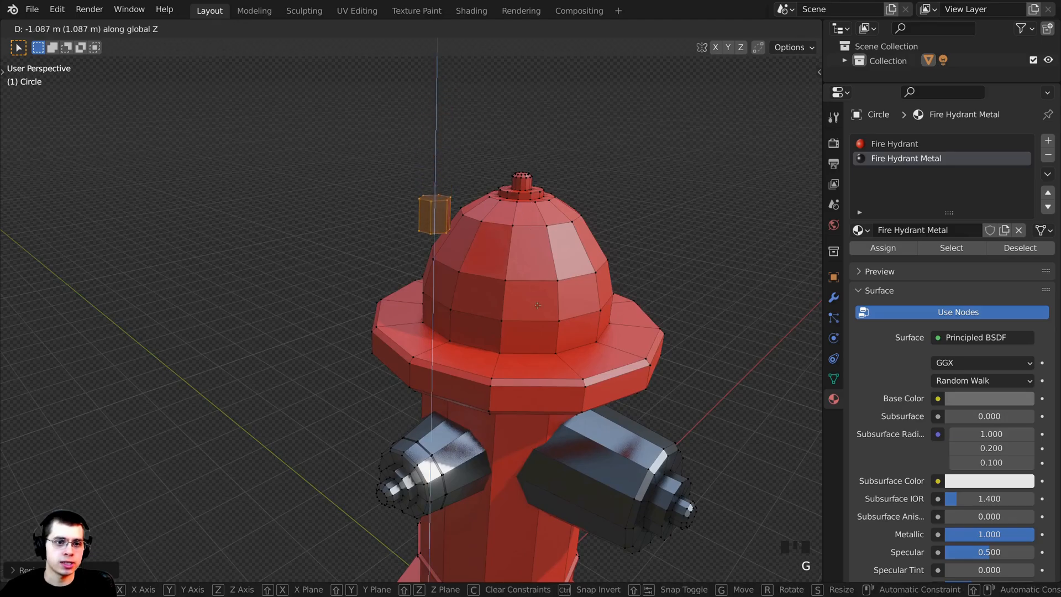
click(549, 423)
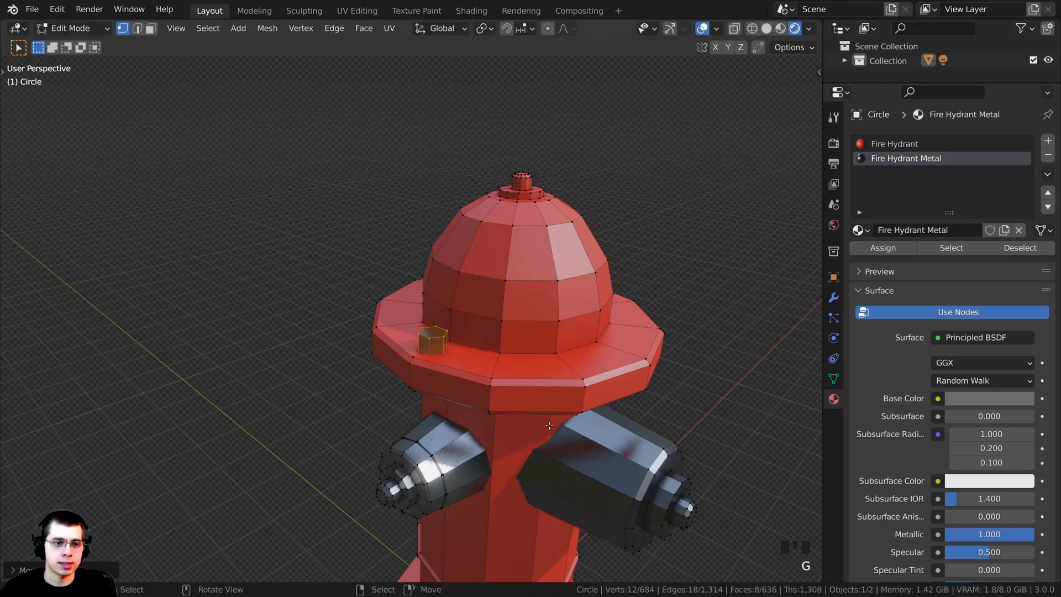
Stretch the bolt's height along Z so that it stands taller on the upper flange.
shift+middle_drag(549, 422, 432, 321)
middle_drag(437, 382, 547, 321)
key(s)
key(z)
click(559, 386)
shift+middle_drag(547, 320, 539, 279)
scroll(527, 293, up, 1)
key(s)
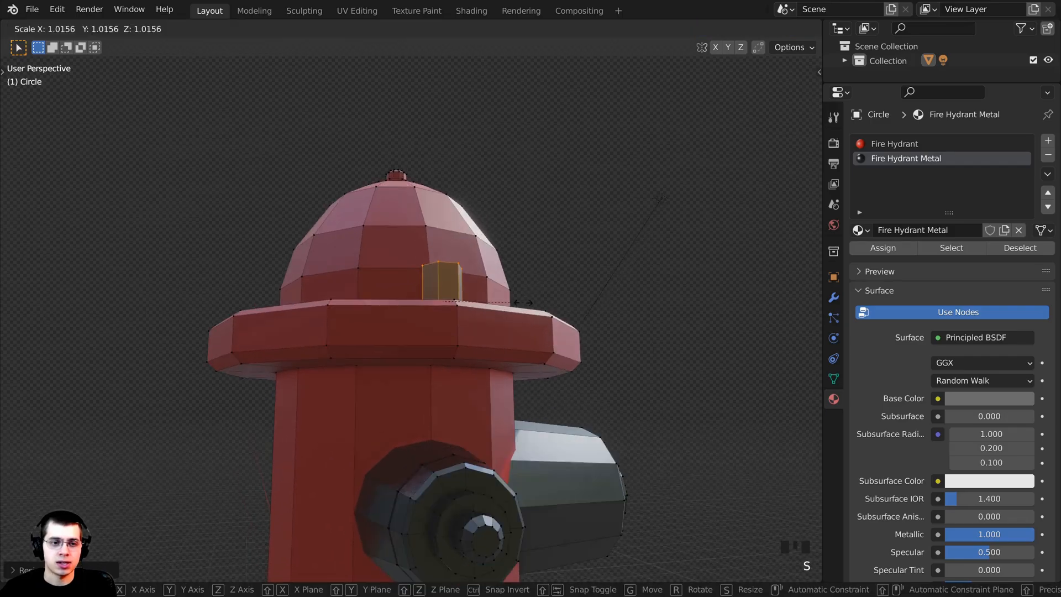
key(z)
click(536, 302)
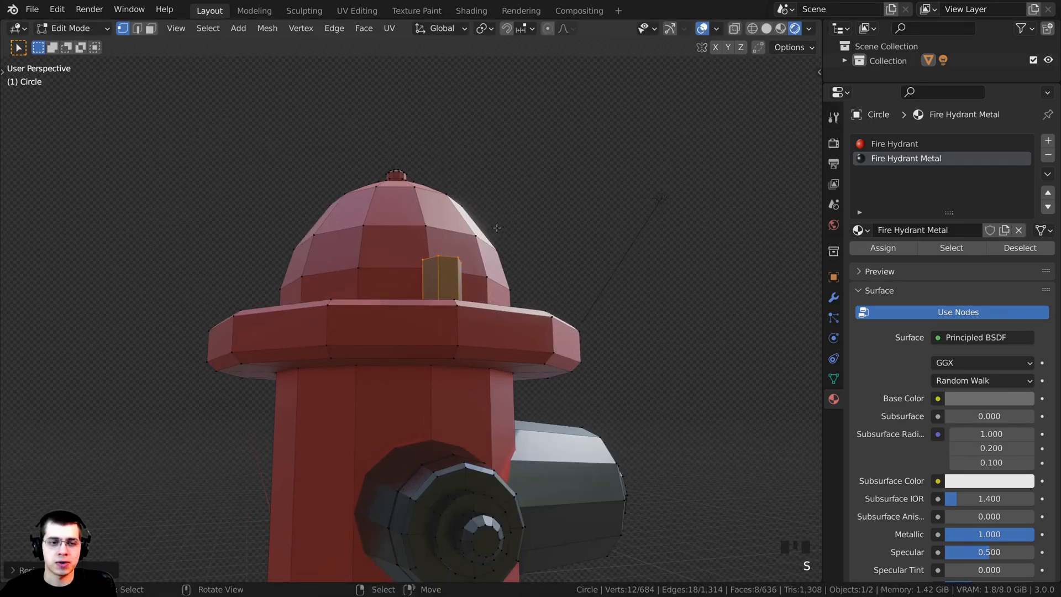
Sink the bolt further into the upper flange along Z and rescale its height.
middle_drag(497, 228, 500, 228)
key(g)
key(z)
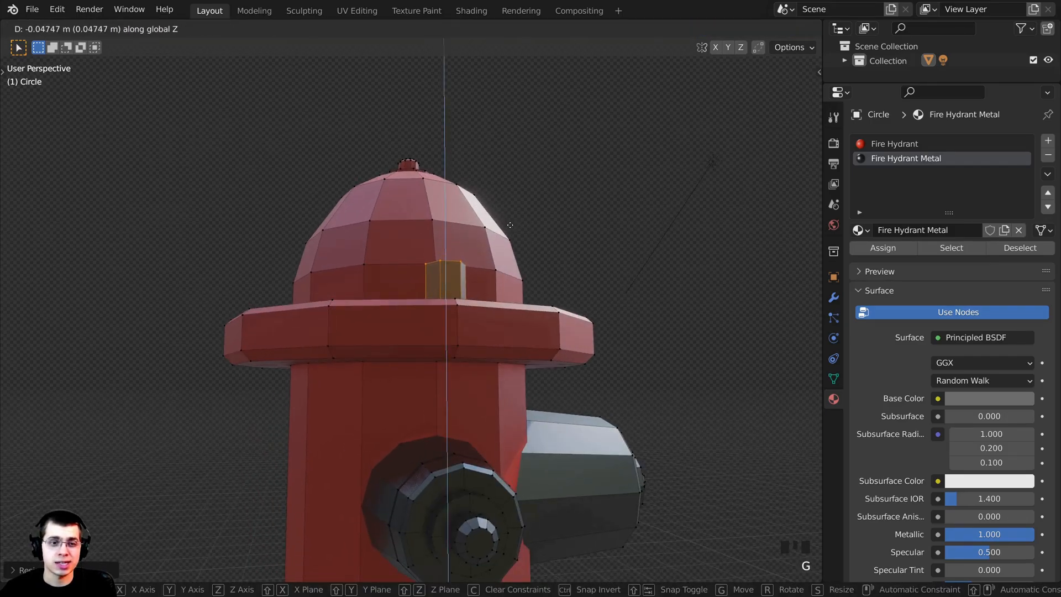
click(510, 250)
middle_drag(510, 250, 374, 259)
key(s)
key(z)
click(528, 217)
Check the bolt's proportions in Object Mode and readjust its height along Z in Edit Mode.
key(Tab)
scroll(521, 275, down, 3)
key(Tab)
key(s)
key(z)
click(535, 189)
Duplicate the bolt in top view and place the copy further along the flange toward the rear-left, between -X and +Y.
key(Tab)
scroll(519, 297, down, 2)
key(KP_7)
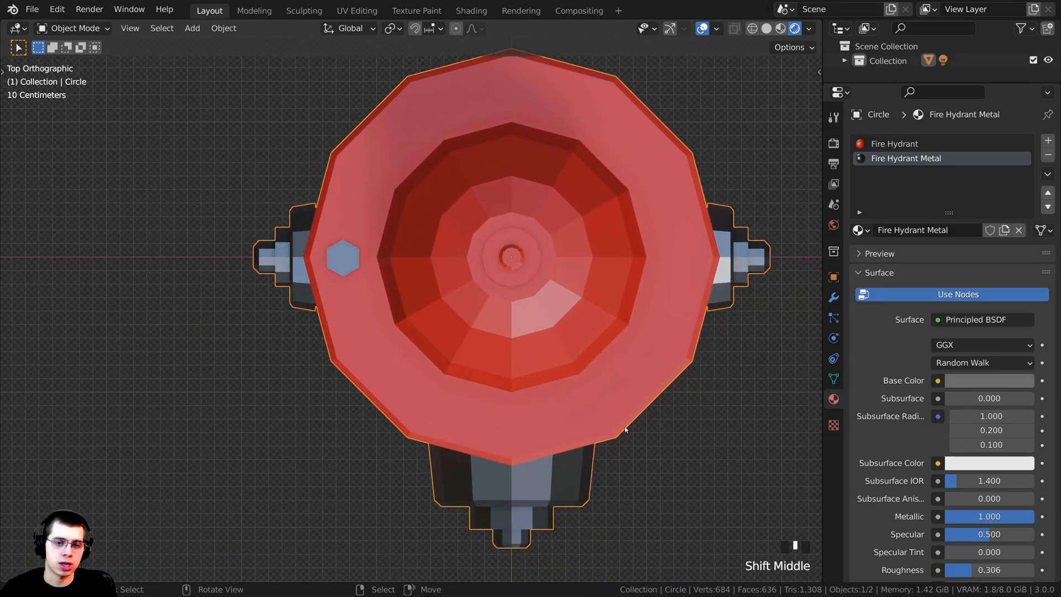
shift+middle_drag(409, 132, 401, 149)
key(Tab)
scroll(399, 274, up, 1)
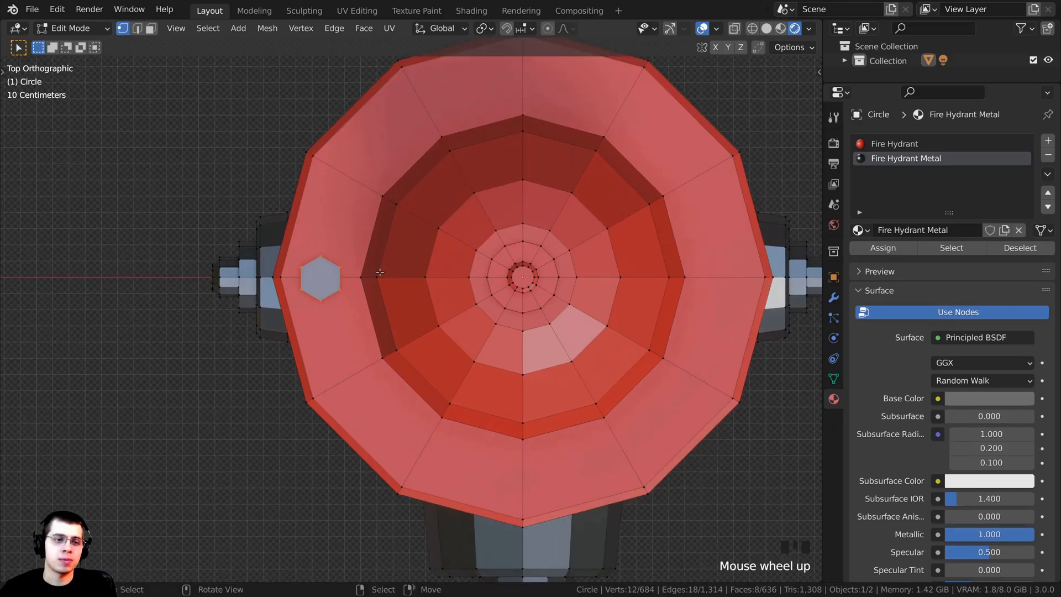
scroll(390, 279, down, 1)
shift+middle_drag(379, 281, 378, 299)
scroll(379, 299, down, 1)
key(shift+d)
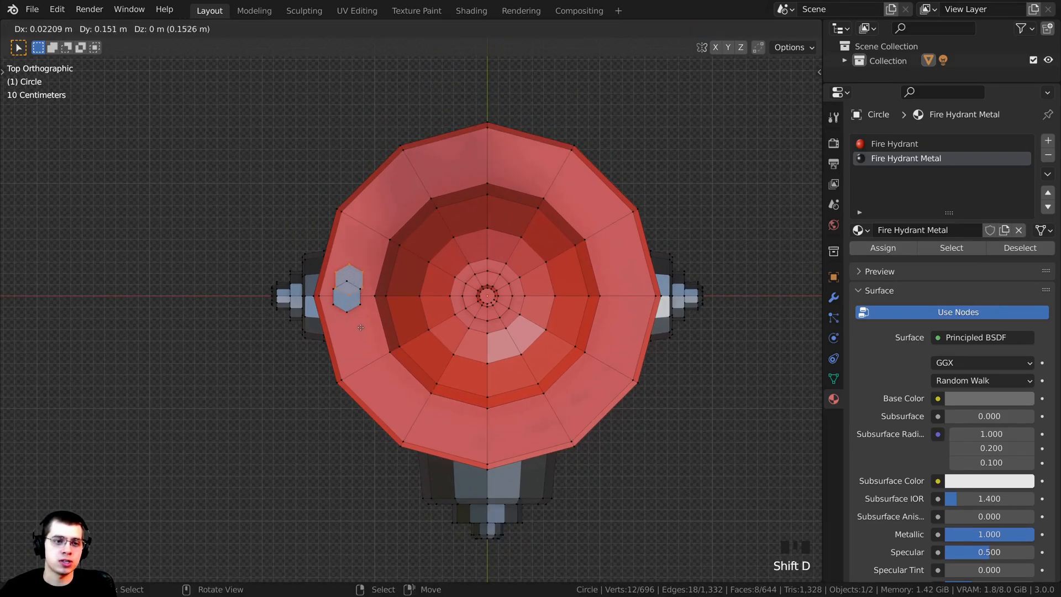
click(378, 275)
Fine-position the copied bolt on the flange's rear-left diagonal and rotate it so its orientation differs from the first bolt.
key(g)
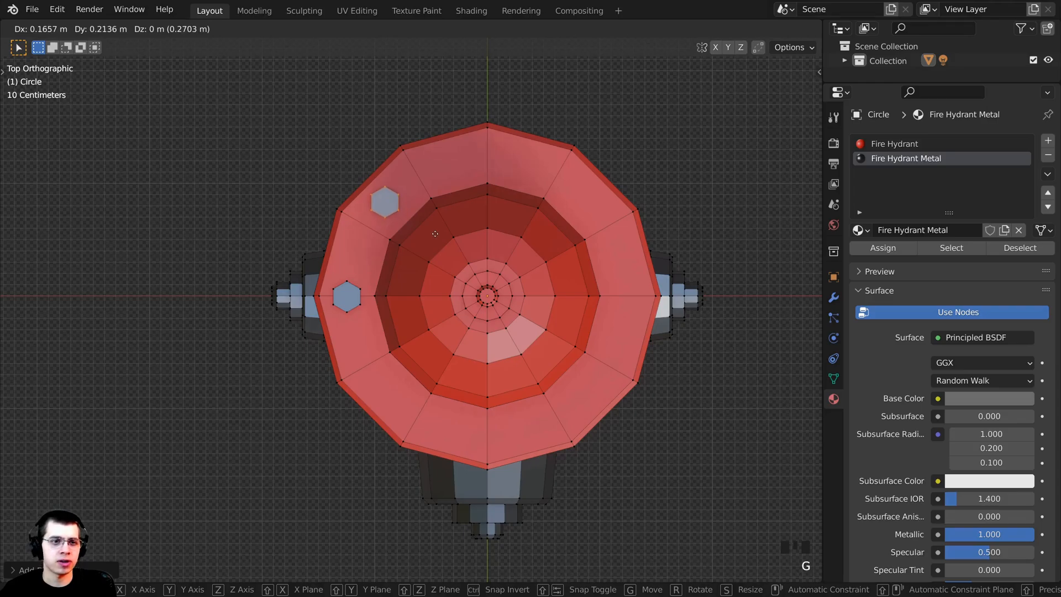
click(435, 231)
key(g)
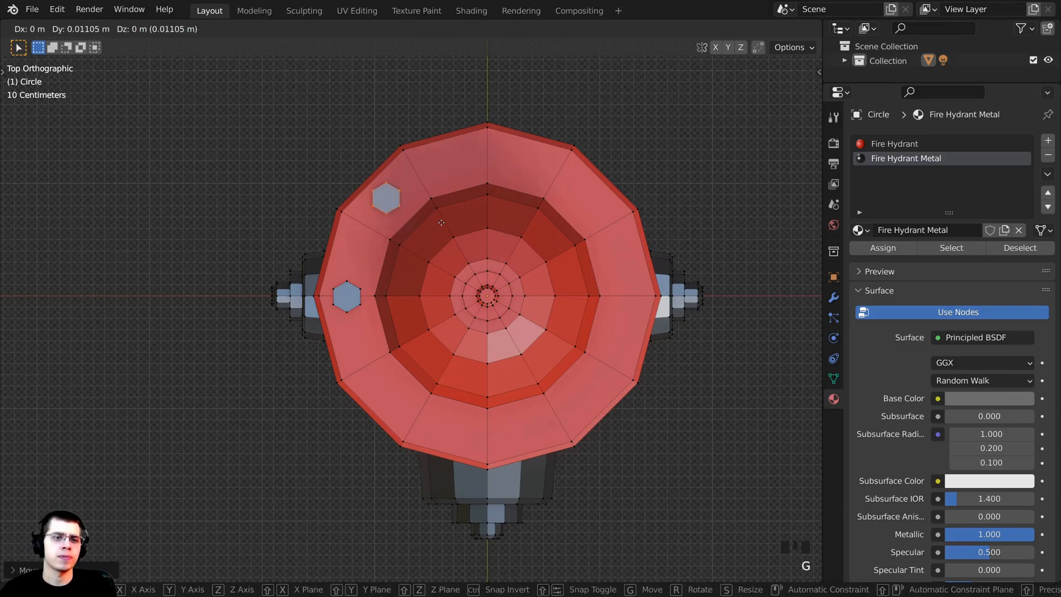
click(439, 225)
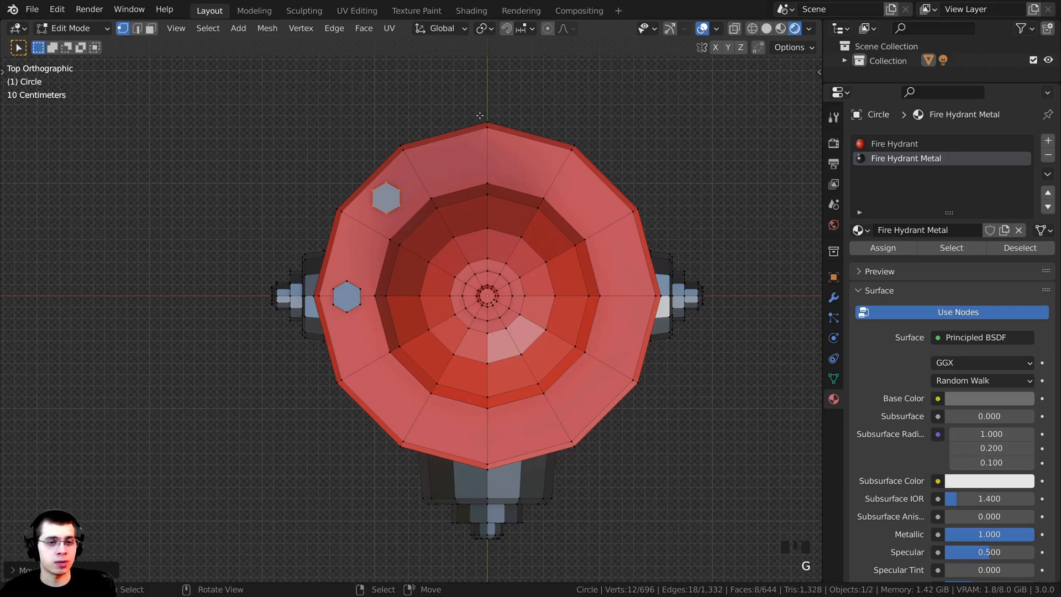
key(r)
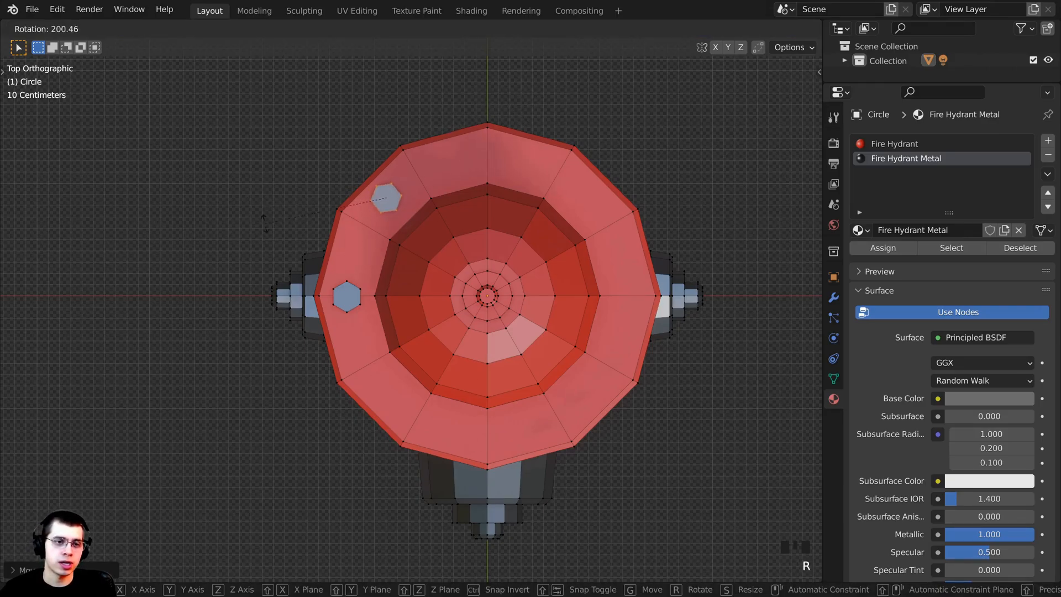
click(263, 231)
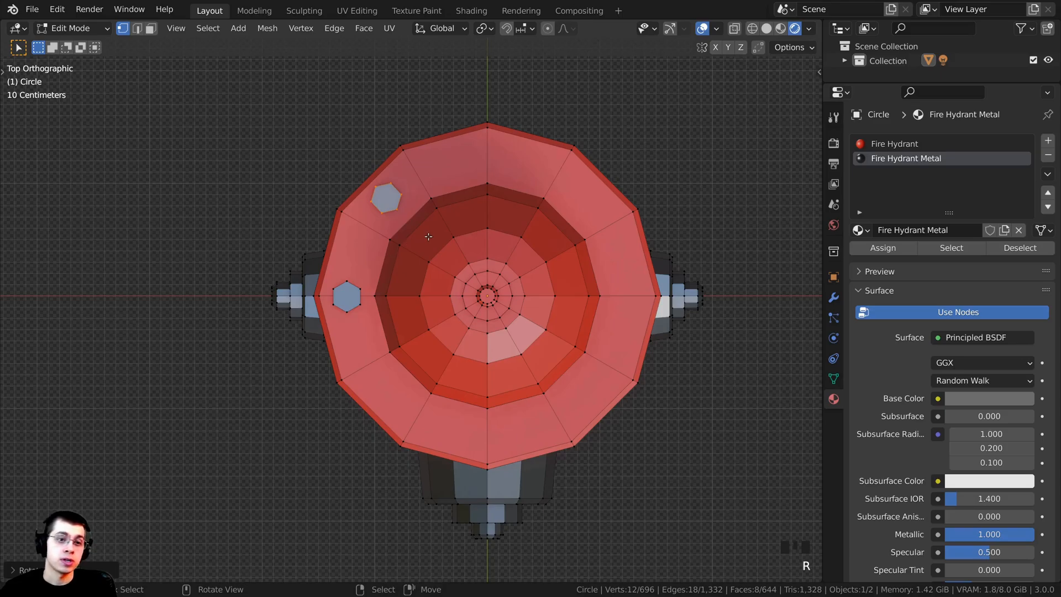
Duplicate the rear-left bolt to the flange's rear, on the +Y axis, and rotate the copy.
key(shift+d)
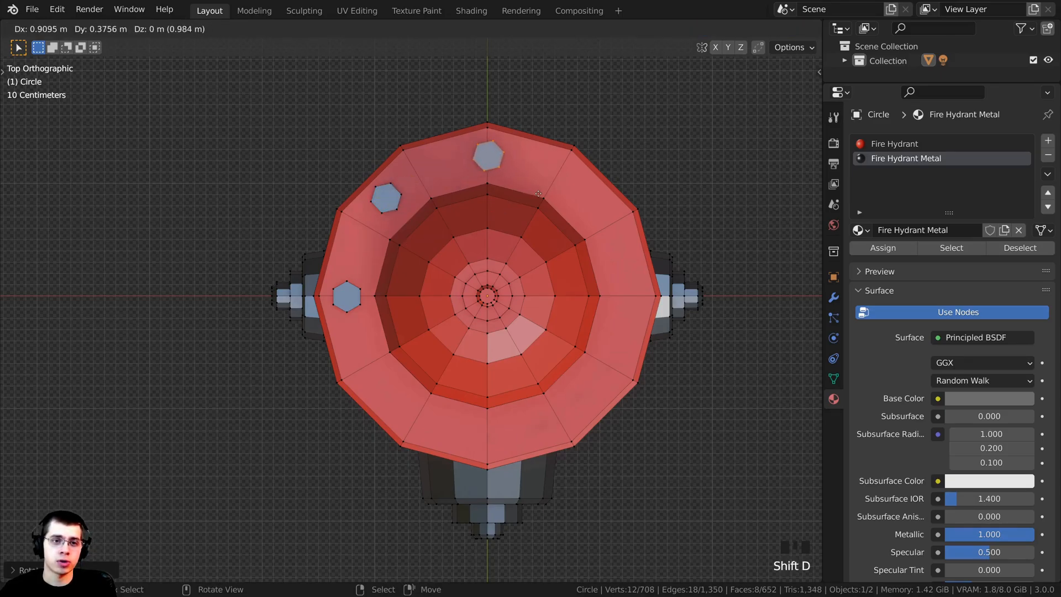
click(540, 195)
key(r)
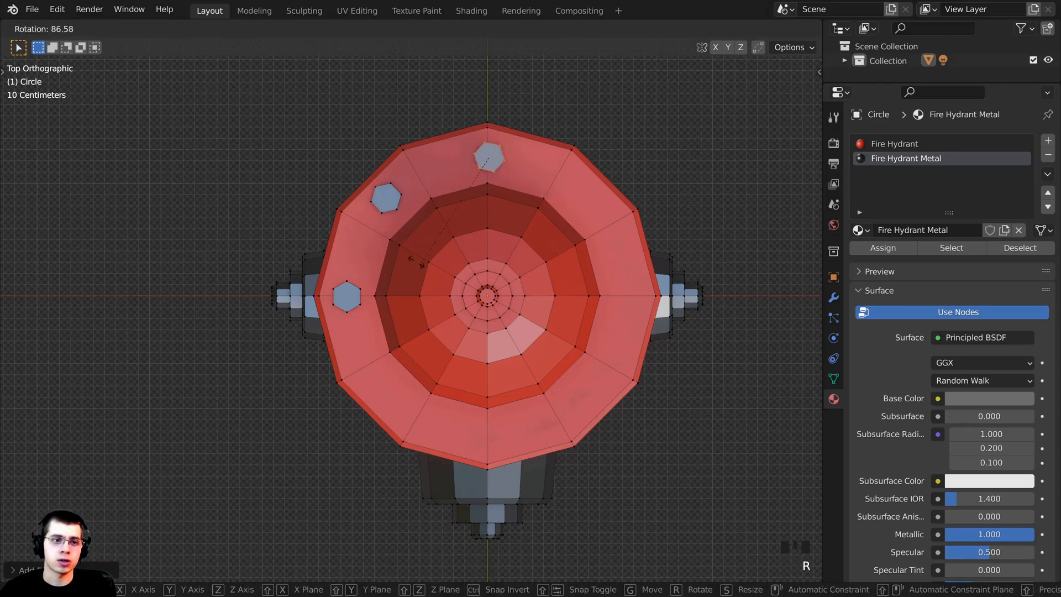
click(390, 176)
Duplicate the rear bolt to the flange's rear-right diagonal, between +Y and +X, and rotate the copy.
key(shift+d)
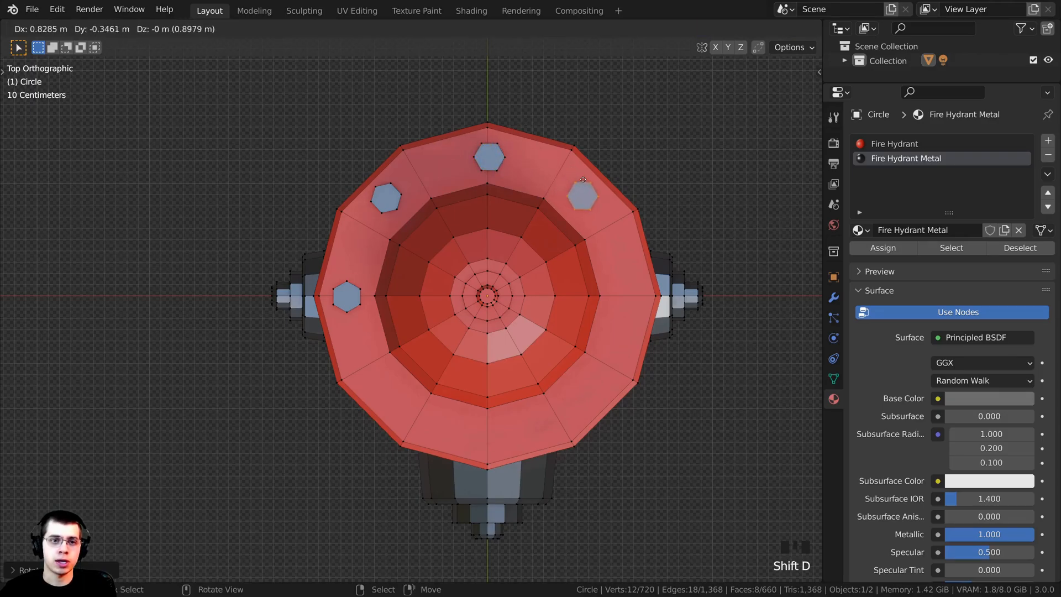
click(586, 182)
key(r)
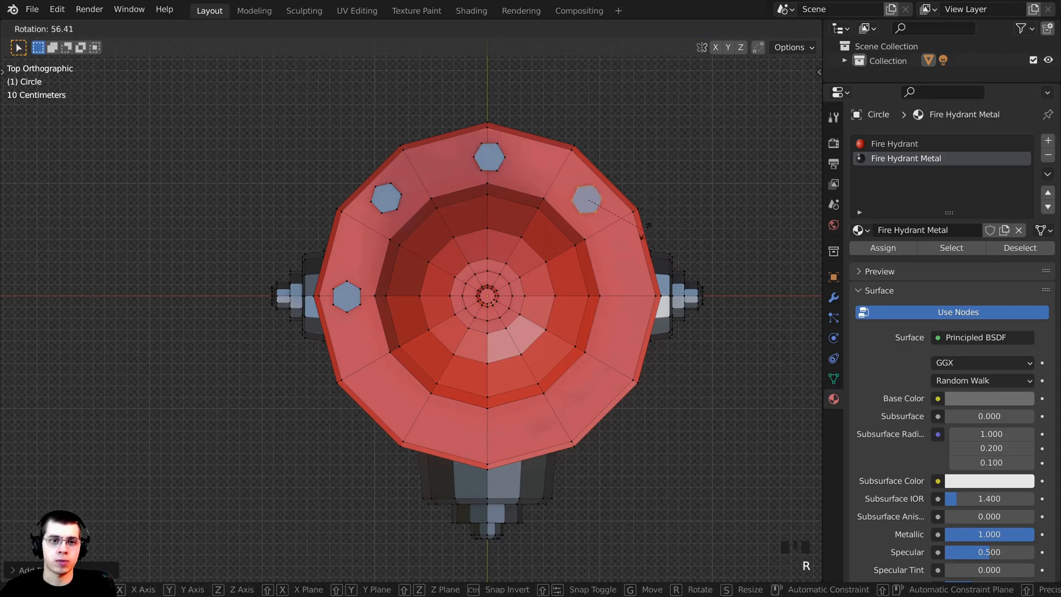
click(587, 185)
Duplicate the rear-right bolt to the flange's +X side, opposite the first bolt, and rotate the copy.
key(shift+d)
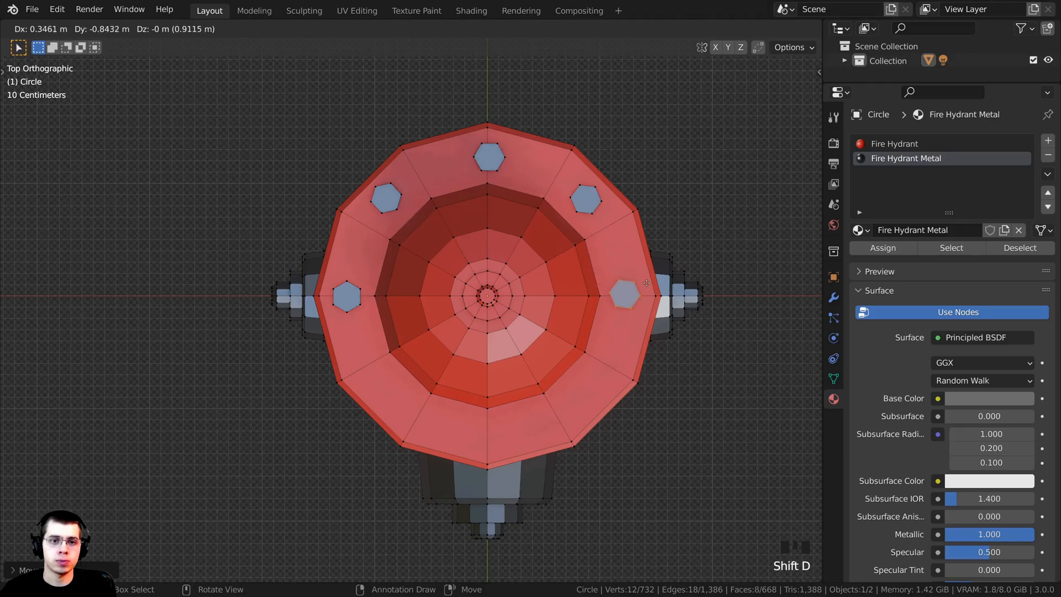
click(648, 283)
key(r)
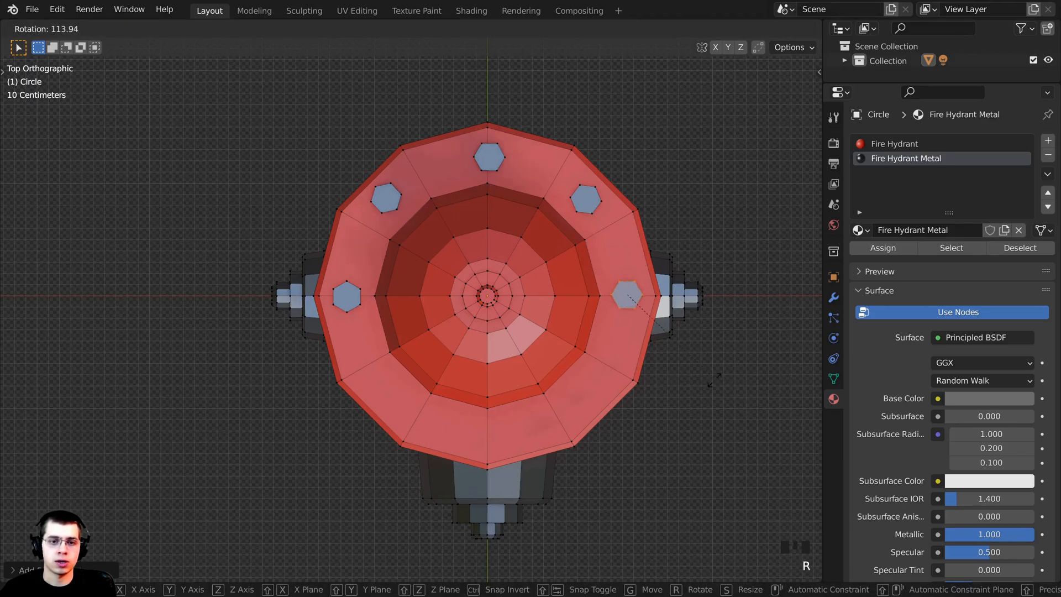
click(714, 380)
Duplicate the +X bolt to the flange's front, above the large front nozzle, and rotate the copy.
shift+middle_drag(672, 322, 675, 291)
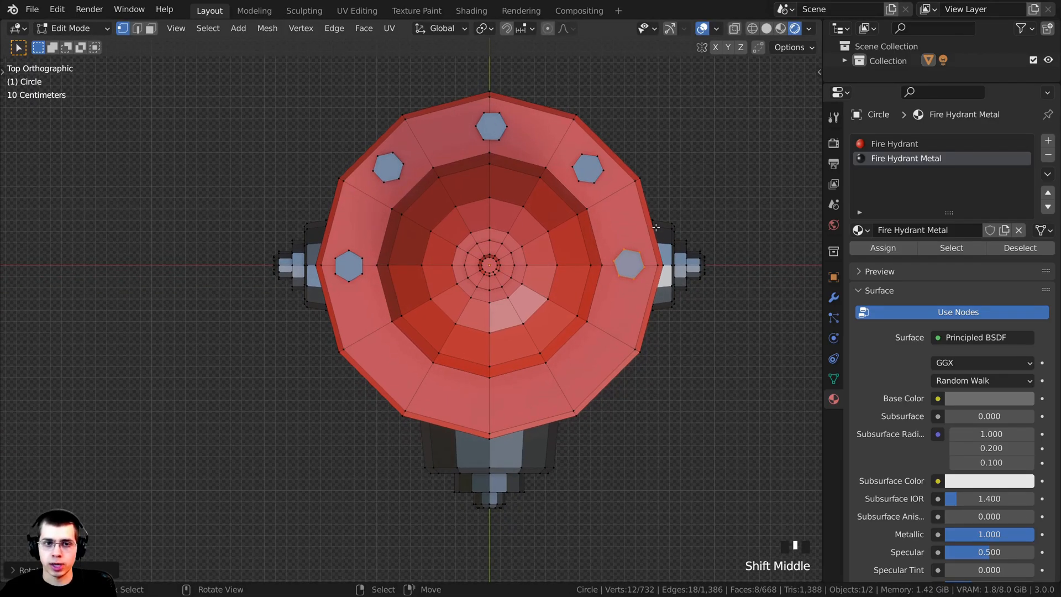
key(shift+d)
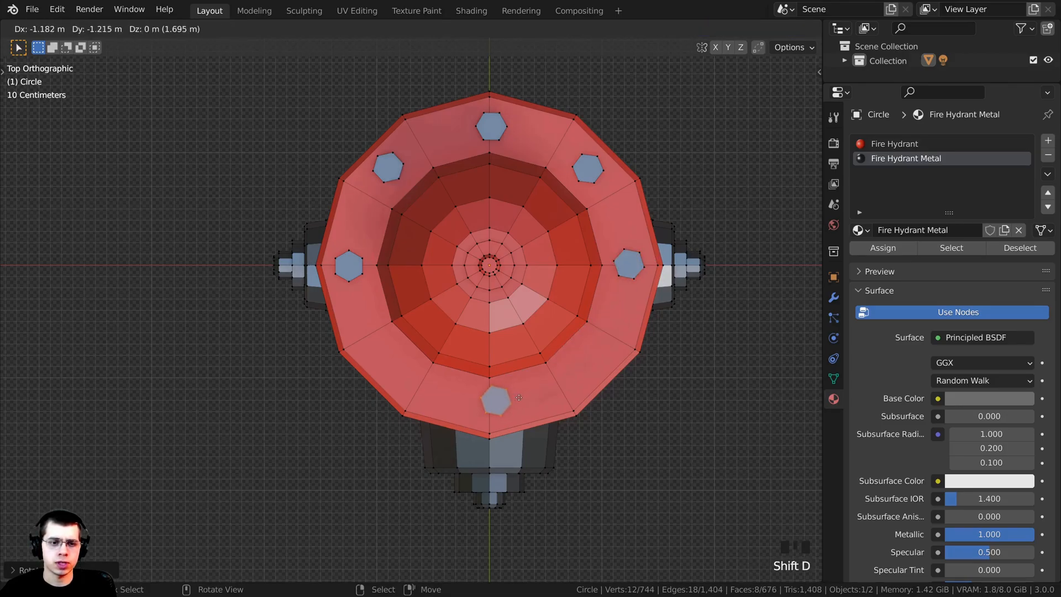
click(527, 387)
key(r)
click(523, 367)
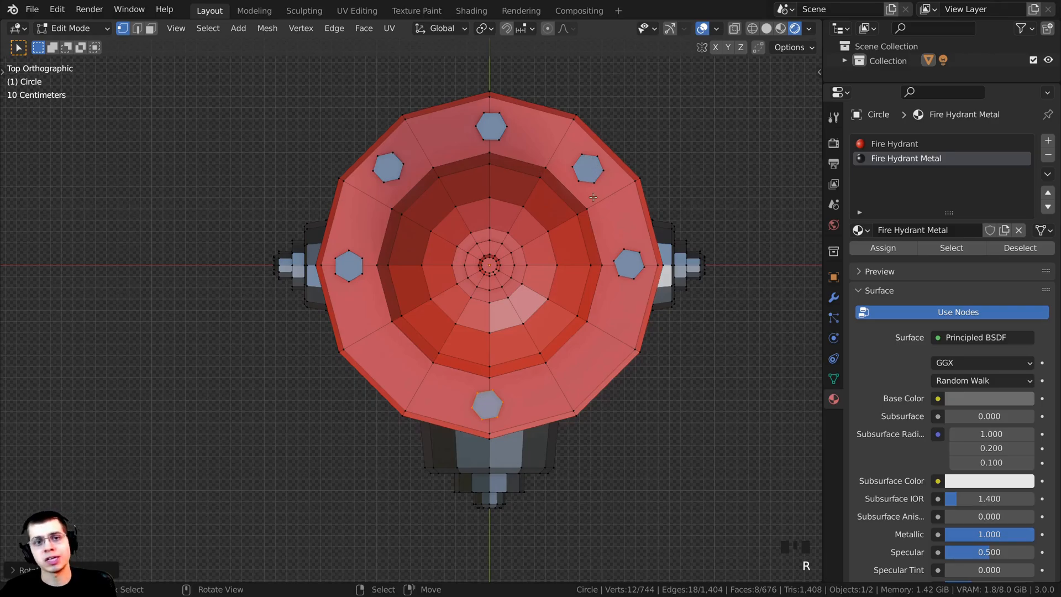
Duplicate the front bolt to the flange's front-right diagonal, between -Y and +X, and rotate the copy.
key(shift+d)
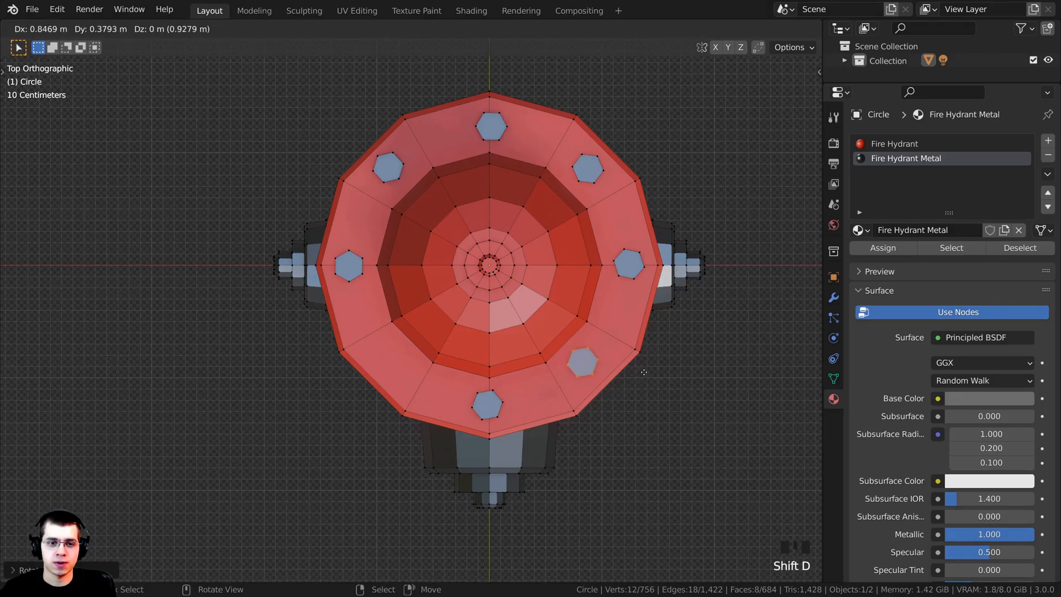
click(648, 370)
key(r)
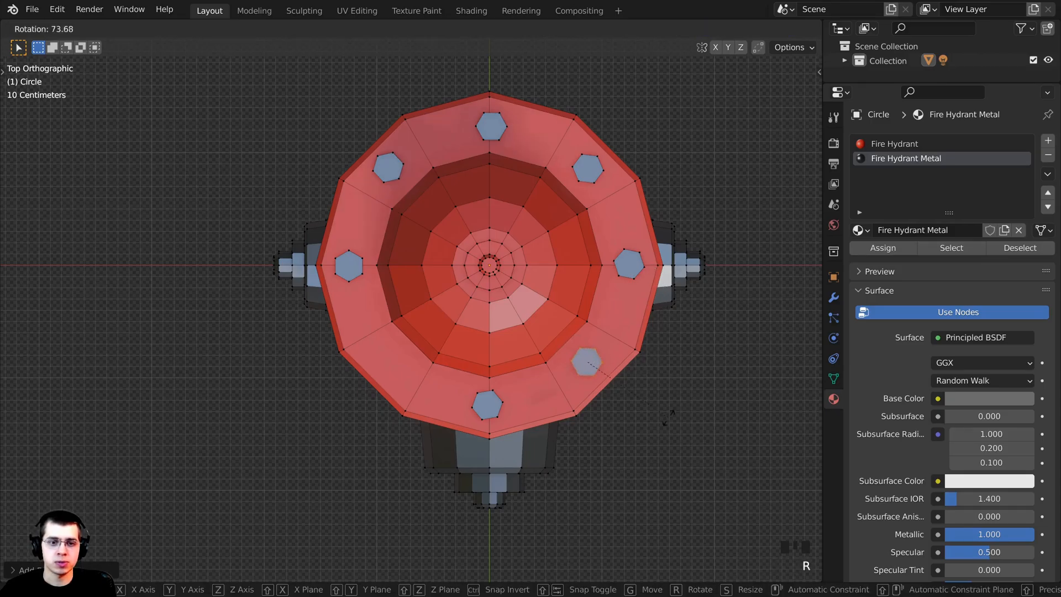
click(529, 476)
Duplicate the front-right bolt to the flange's front-left diagonal, between -Y and -X, and rotate the copy.
key(shift+d)
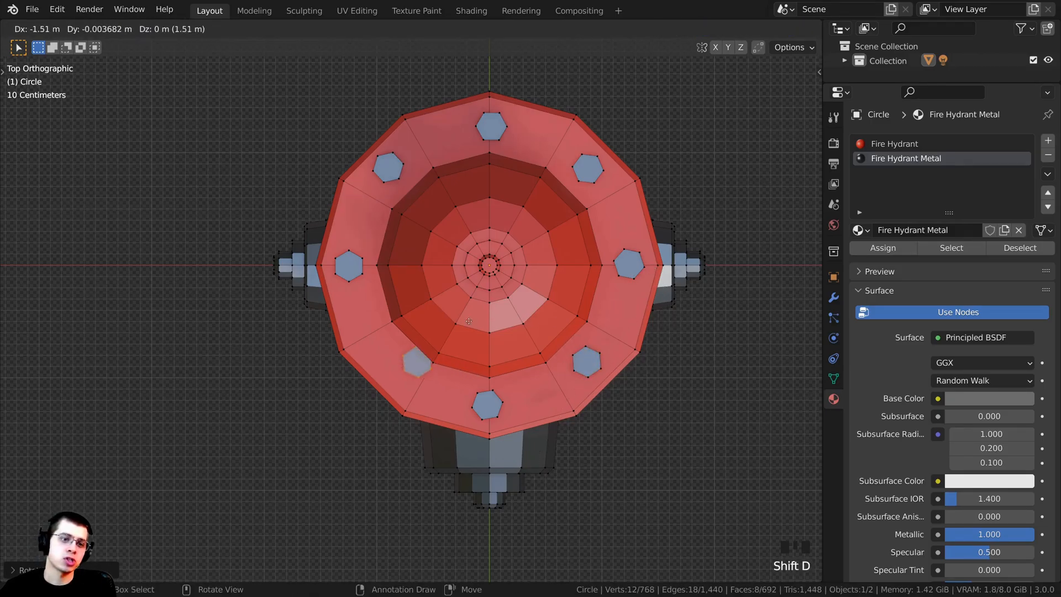
click(452, 318)
key(r)
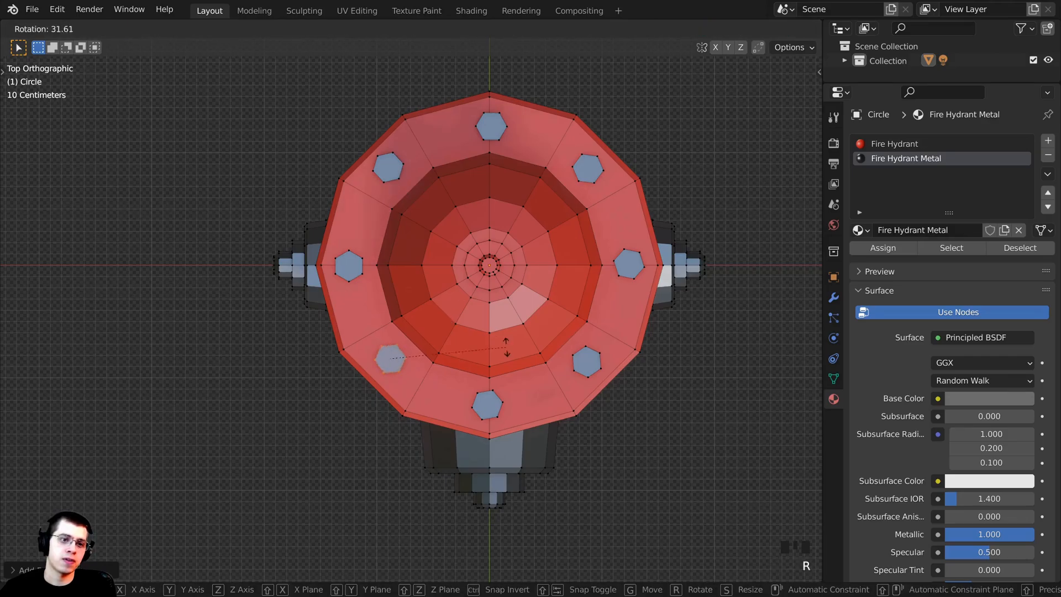
click(500, 340)
Select all eight bolts around the upper flange and duplicate them straight down onto the base flange.
middle_drag(500, 340, 410, 194)
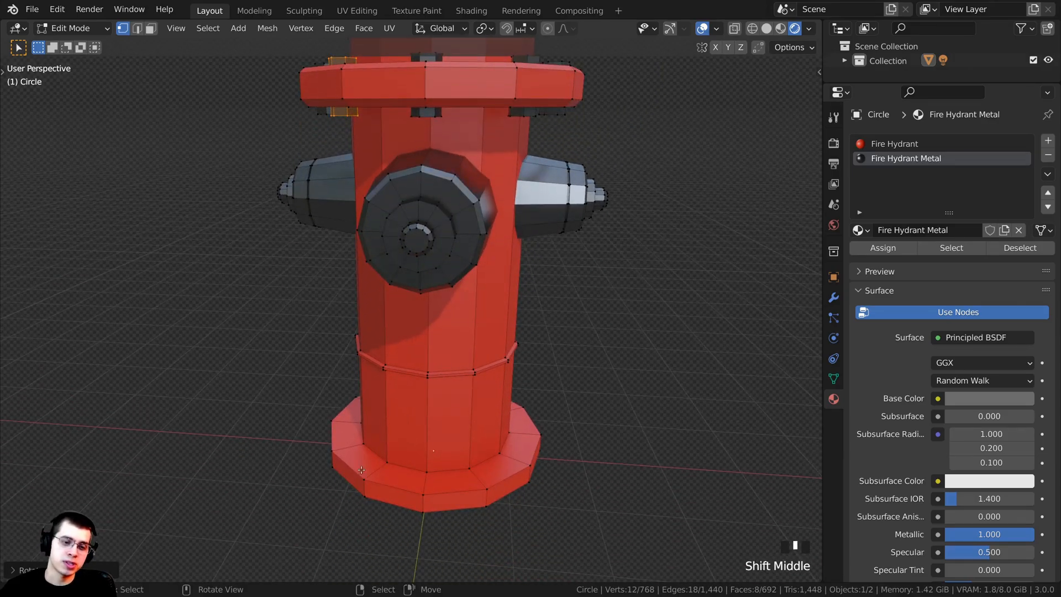
shift+middle_drag(453, 291, 445, 365)
shift+middle_drag(372, 92, 366, 156)
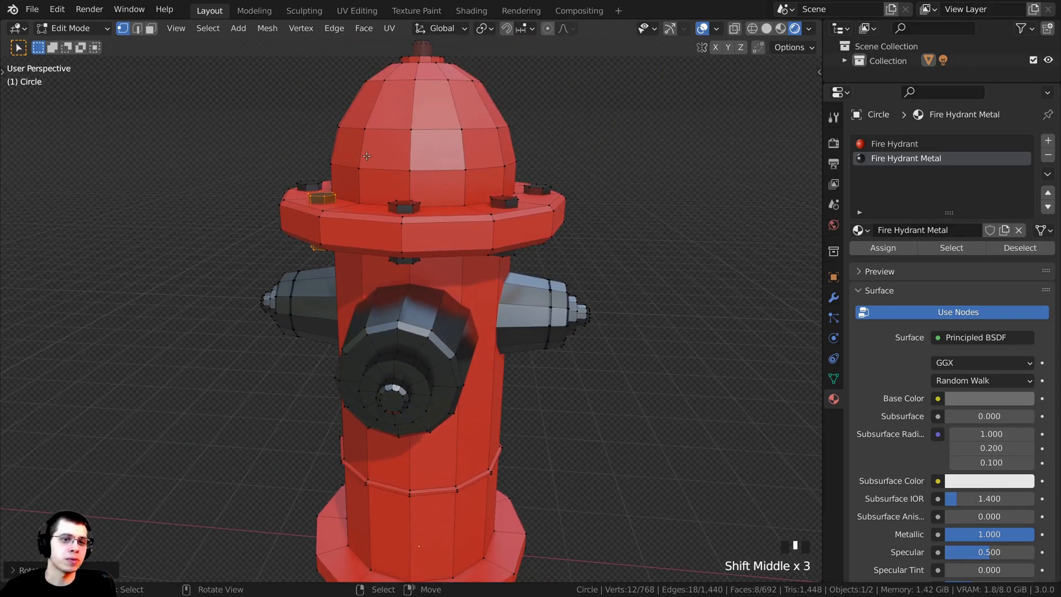
middle_drag(405, 202, 373, 354)
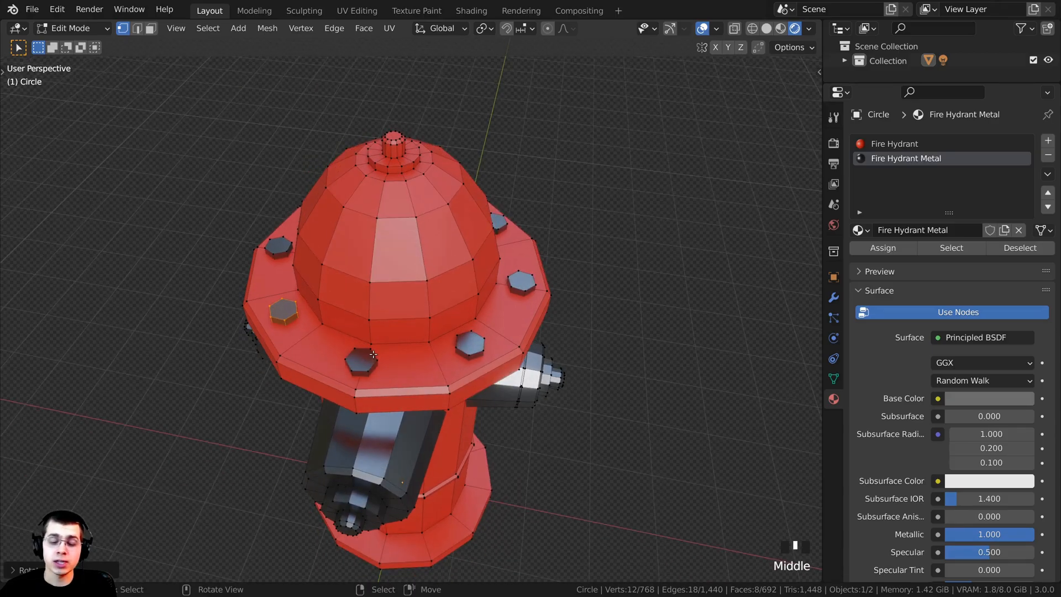
key(l)
key(l)
key(l)
middle_drag(521, 282, 470, 286)
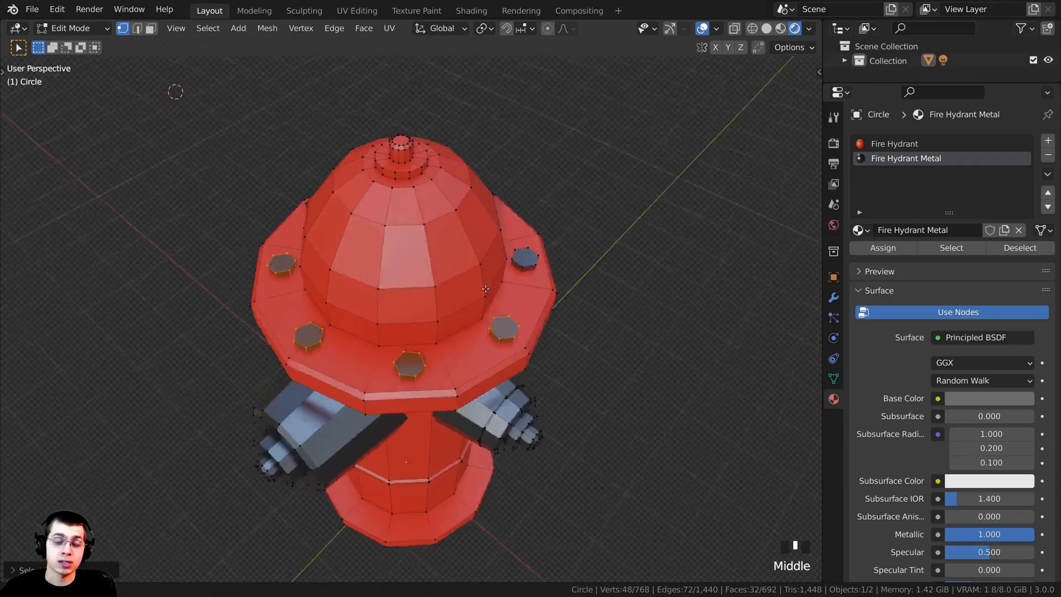
middle_drag(594, 326, 395, 353)
scroll(508, 334, up, 1)
key(l)
scroll(559, 353, down, 1)
scroll(395, 376, up, 2)
key(l)
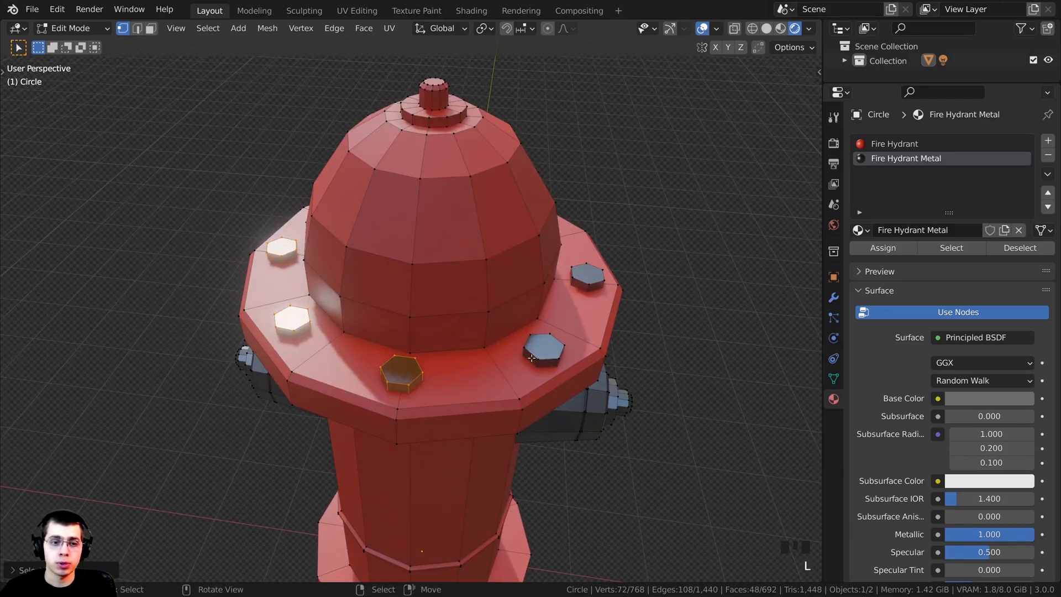
key(l)
scroll(581, 294, down, 2)
middle_drag(582, 293, 425, 293)
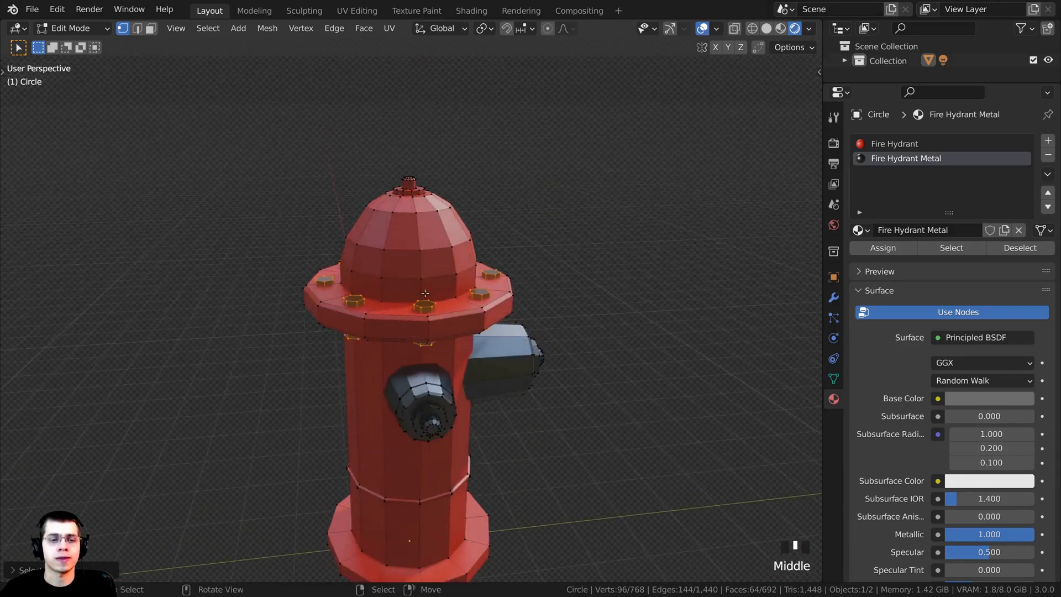
middle_drag(418, 357, 514, 135)
key(shift+d)
key(z)
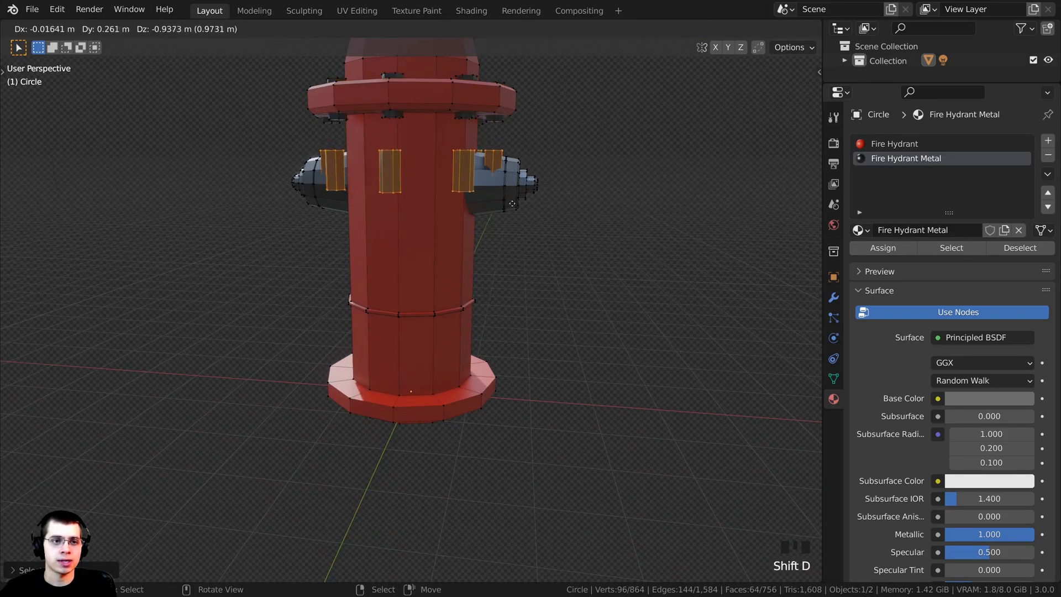
click(505, 403)
shift+middle_drag(504, 402, 542, 502)
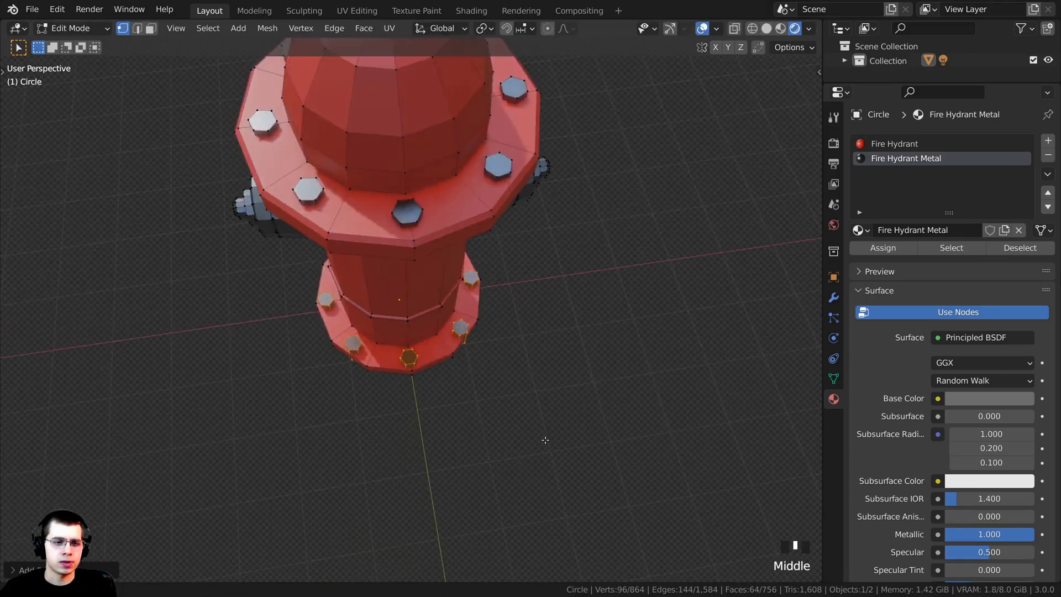
Scale the copied base bolts to about 0.98 overall, and shorten them to about 0.34 along Z.
scroll(588, 374, up, 2)
scroll(589, 375, up, 1)
key(s)
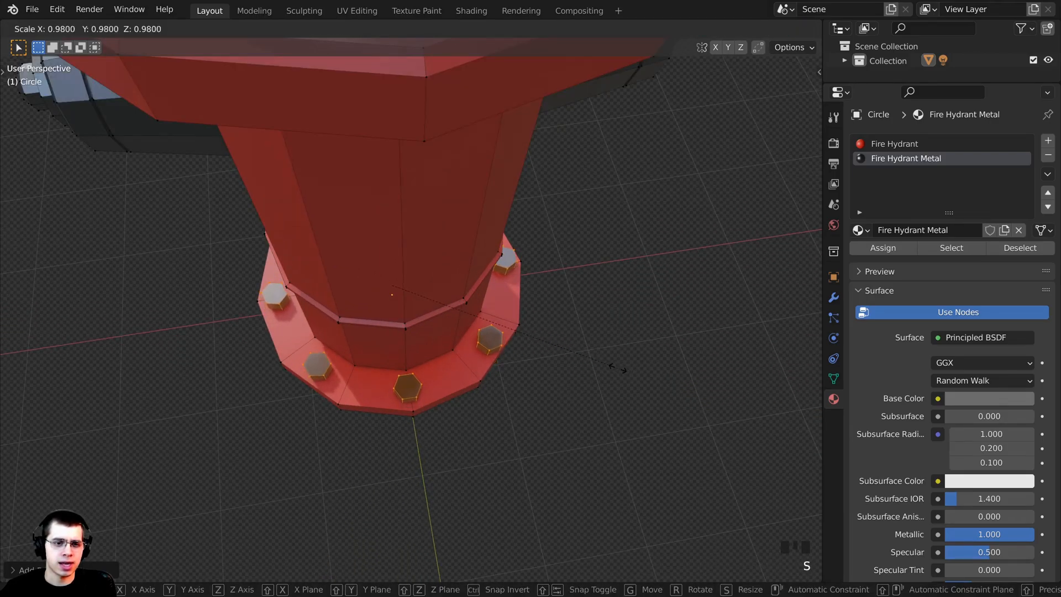
click(614, 367)
middle_drag(613, 367, 607, 201)
shift+middle_drag(607, 202, 424, 145)
key(s)
key(z)
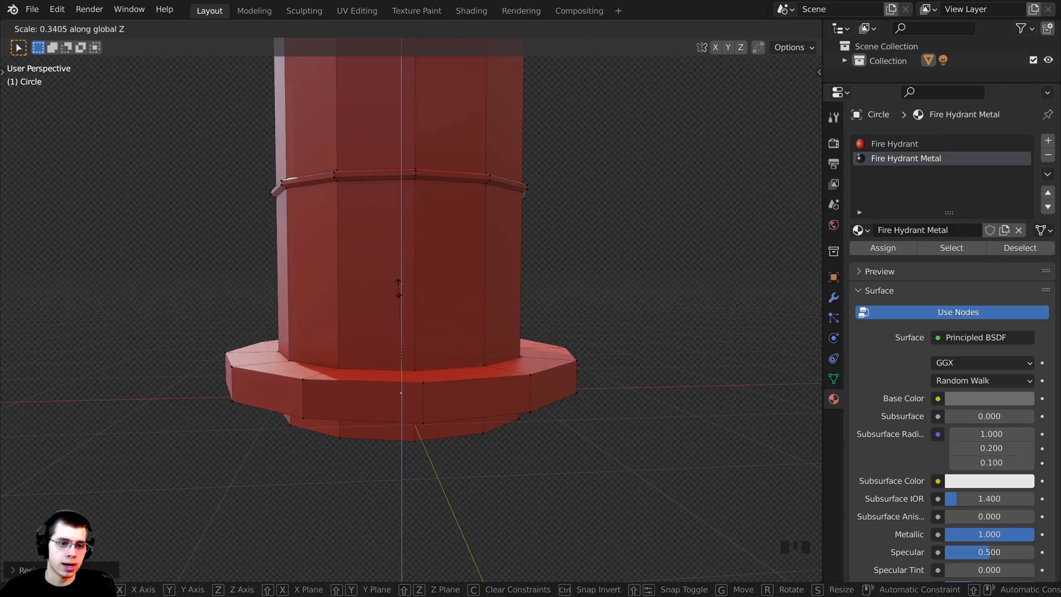
click(398, 287)
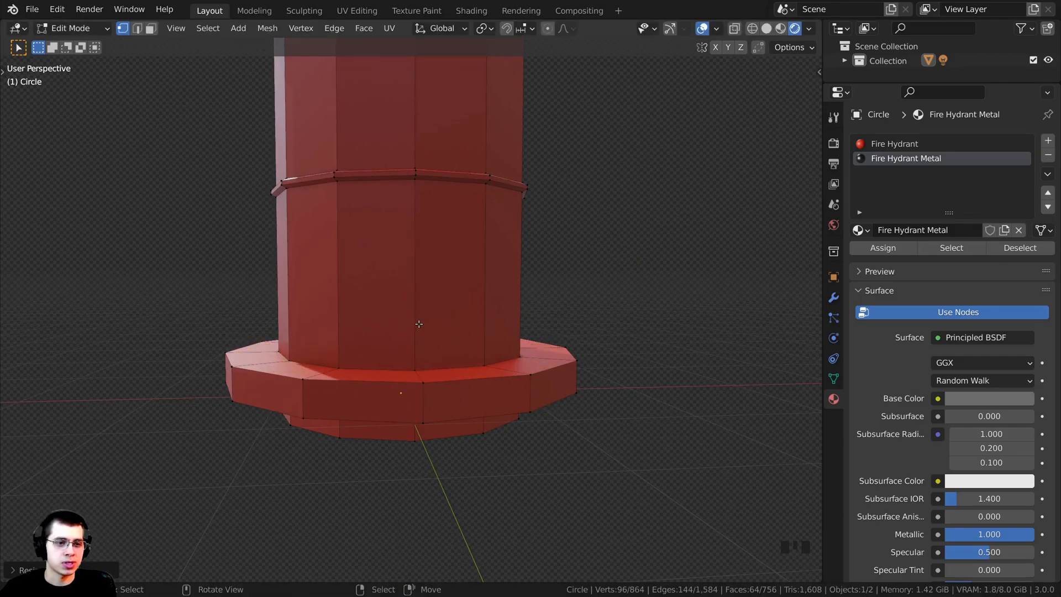
Raise the base bolts along Z by about 0.09 m plus a slight extra amount, so their heads protrude from the base flange.
key(g)
key(z)
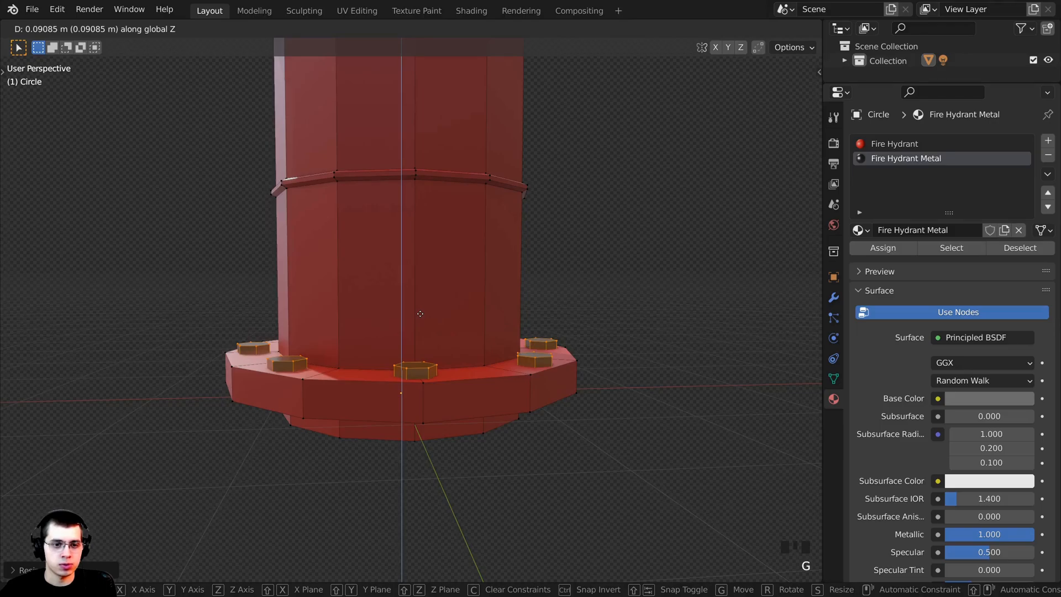
click(419, 313)
middle_drag(420, 313, 426, 358)
key(g)
key(z)
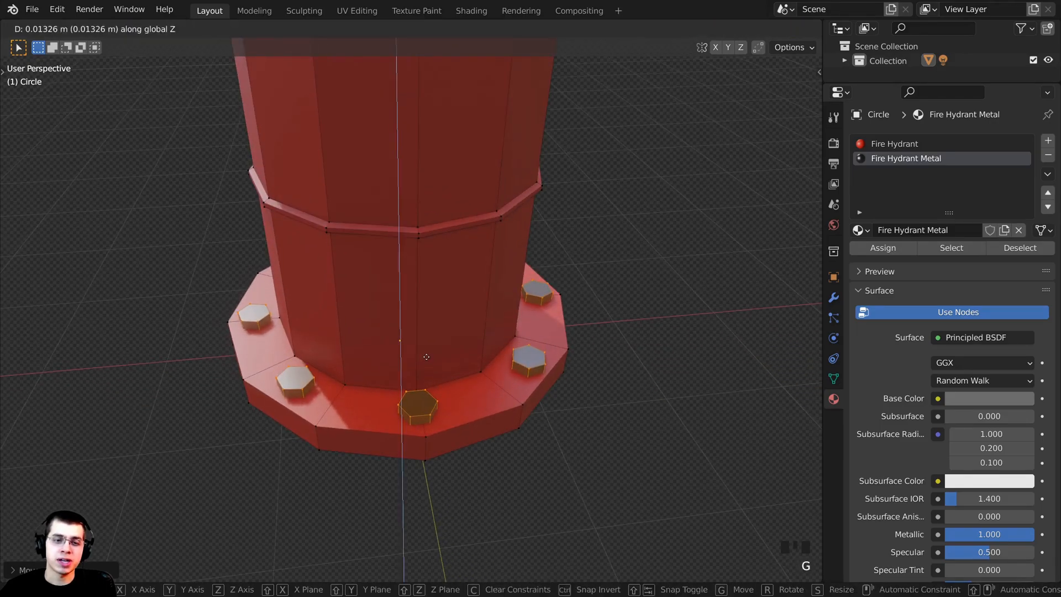
click(426, 344)
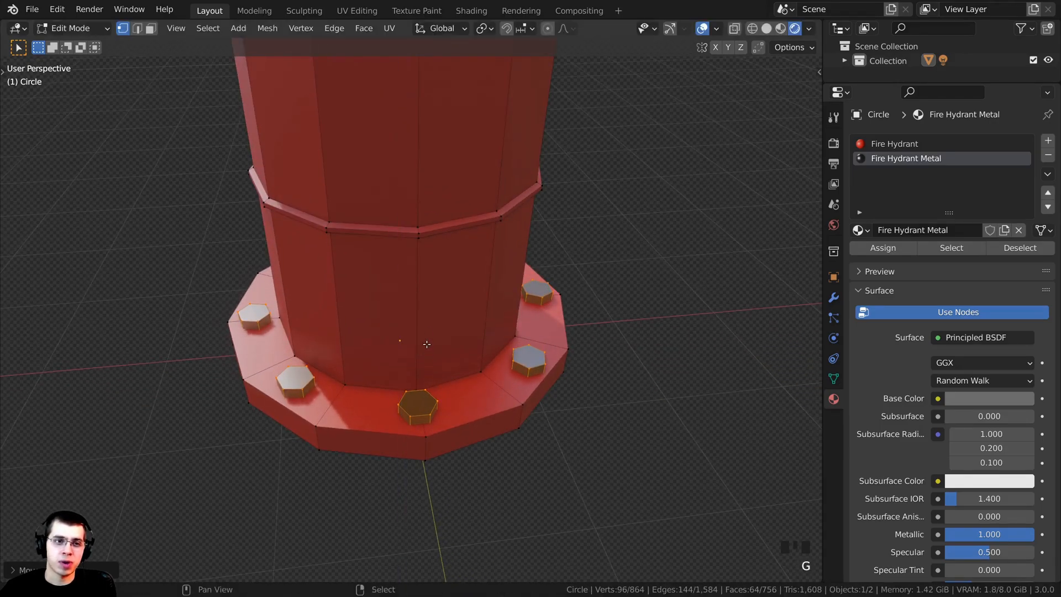
Rotate the base bolts about Z with the Individual Origins pivot, deselect them, and set the pivot back to Median Point.
click(484, 28)
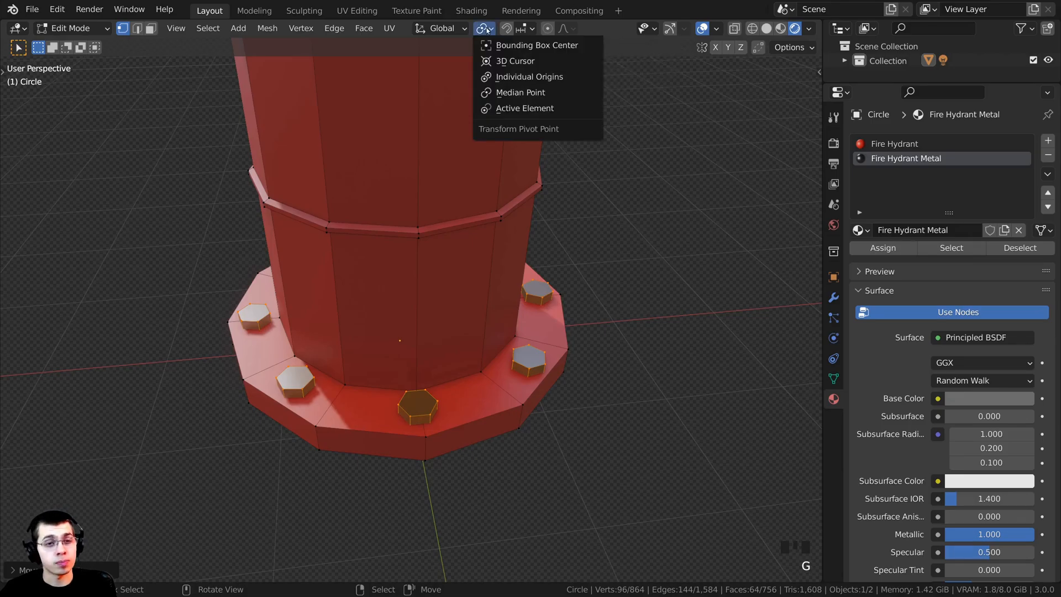
click(511, 77)
middle_drag(510, 82, 576, 154)
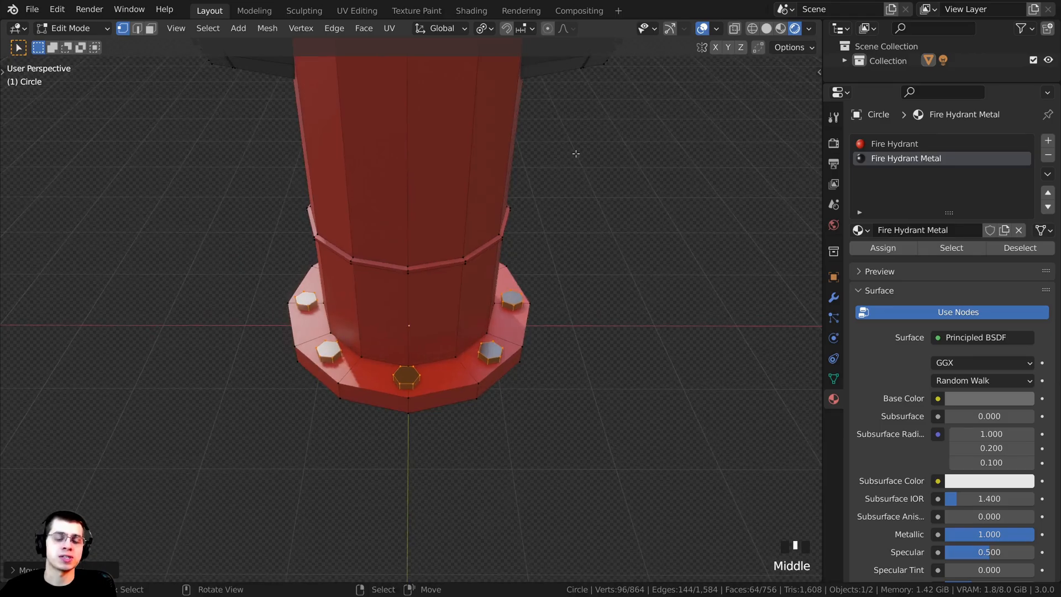
key(r)
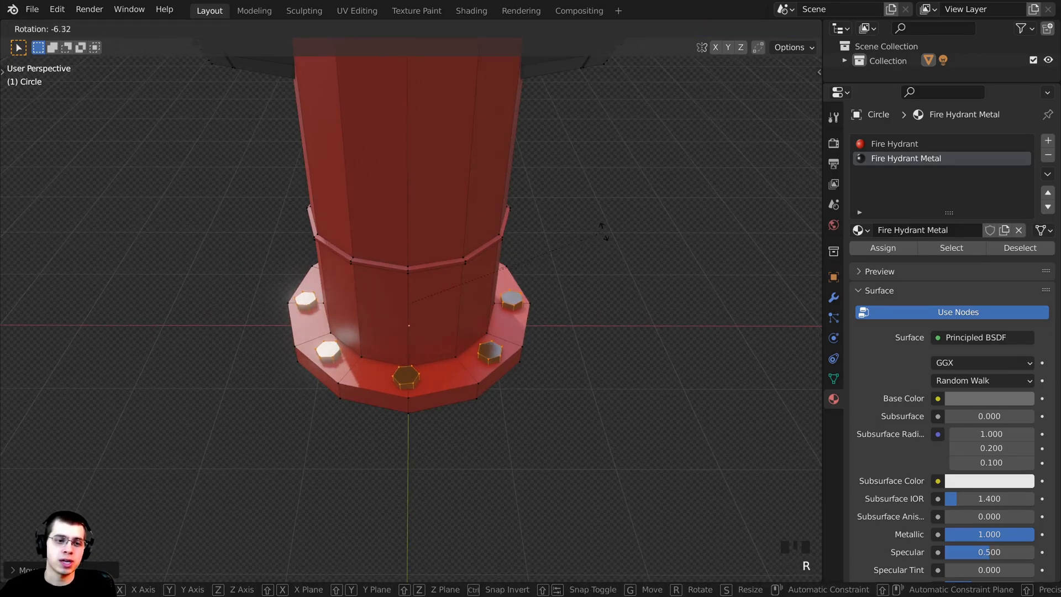
key(z)
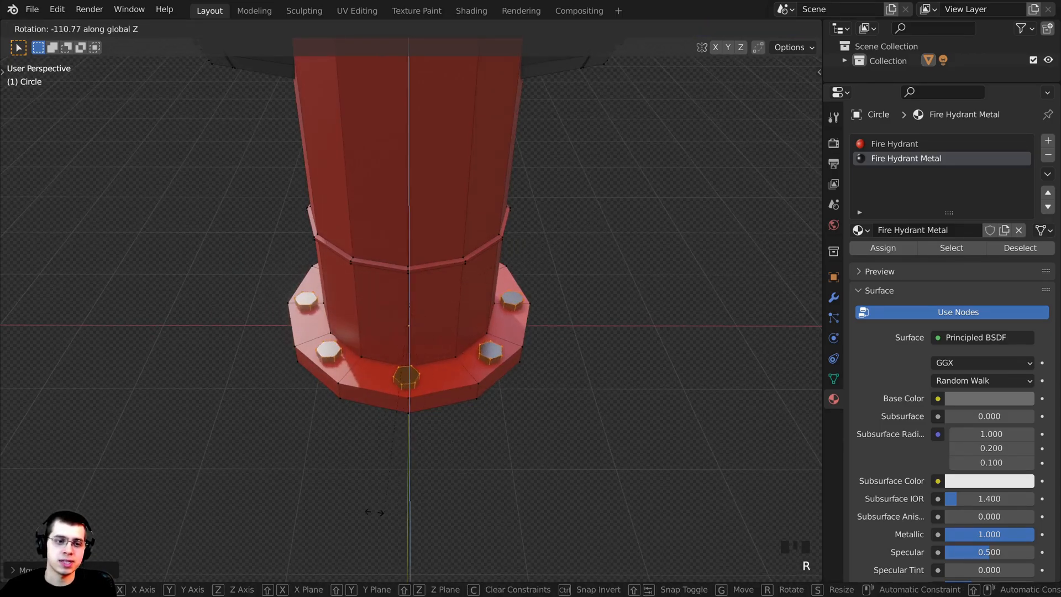
click(482, 198)
middle_drag(482, 198, 496, 117)
key(alt+a)
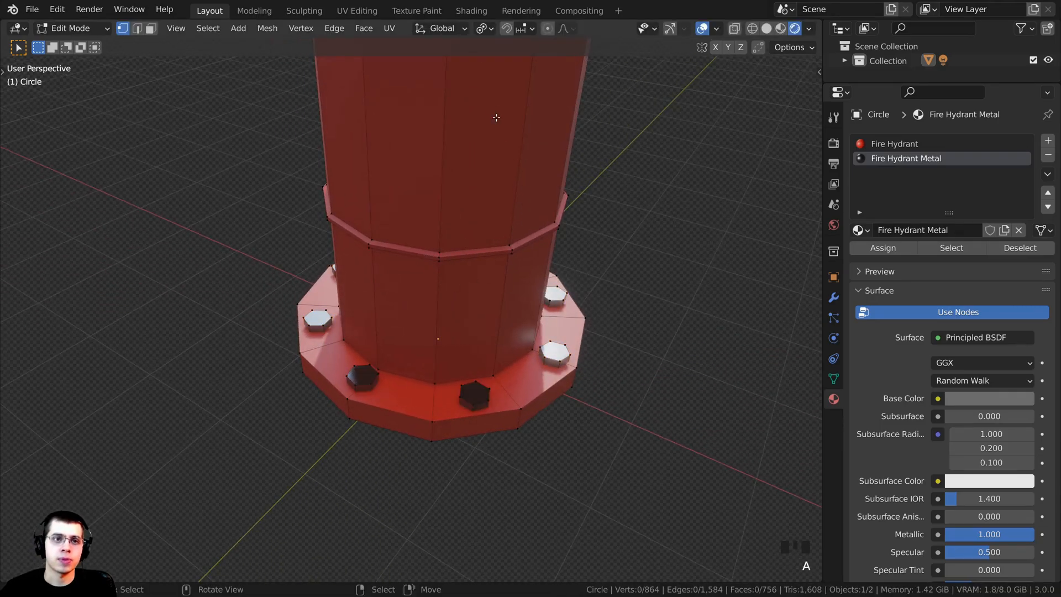
click(487, 29)
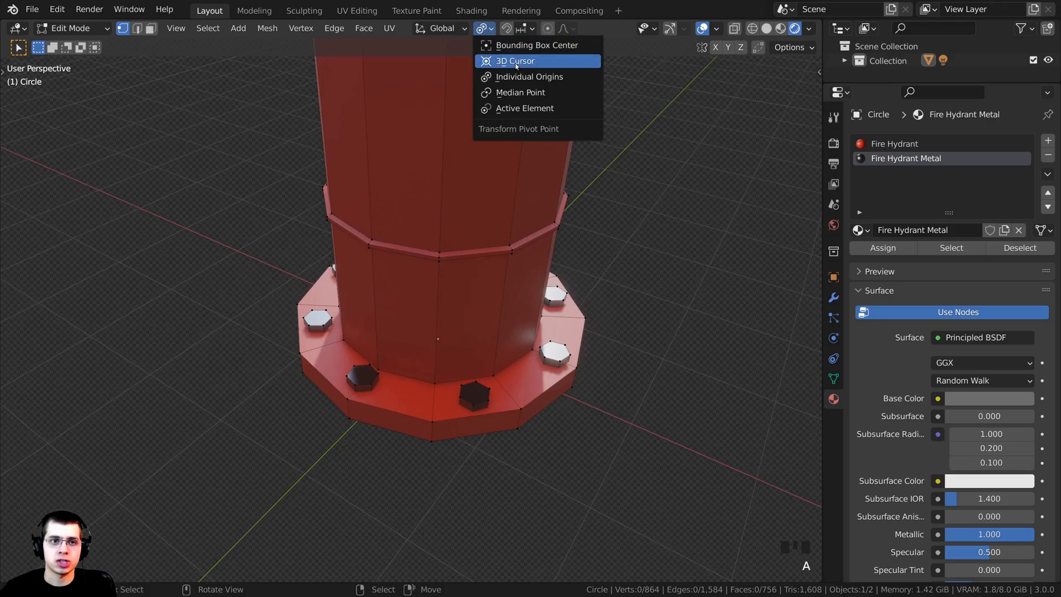
click(547, 94)
Bevel the upper outer edge loop of the base flange with a width of about 0.05 m.
scroll(555, 327, down, 5)
middle_drag(555, 326, 607, 284)
scroll(553, 284, up, 3)
shift+middle_drag(497, 270, 511, 317)
scroll(486, 309, up, 3)
scroll(511, 316, up, 2)
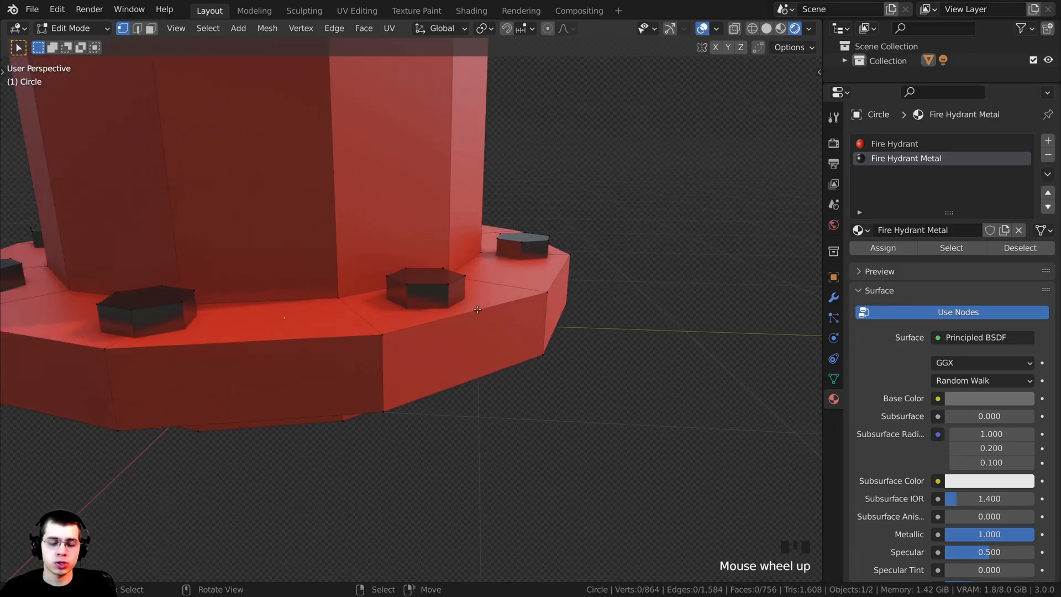
alt+click(420, 348)
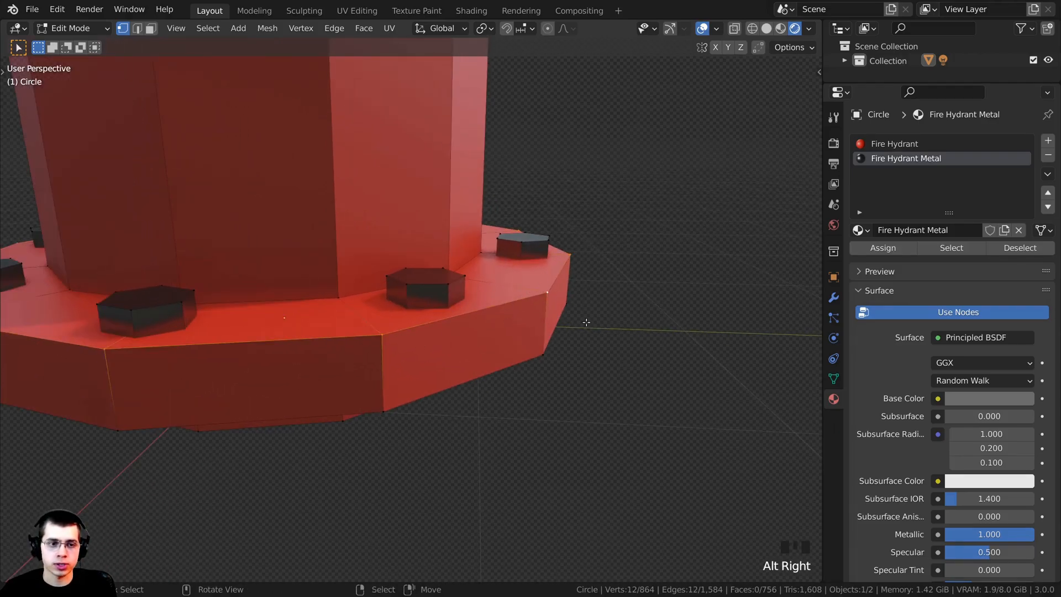
key(ctrl+b)
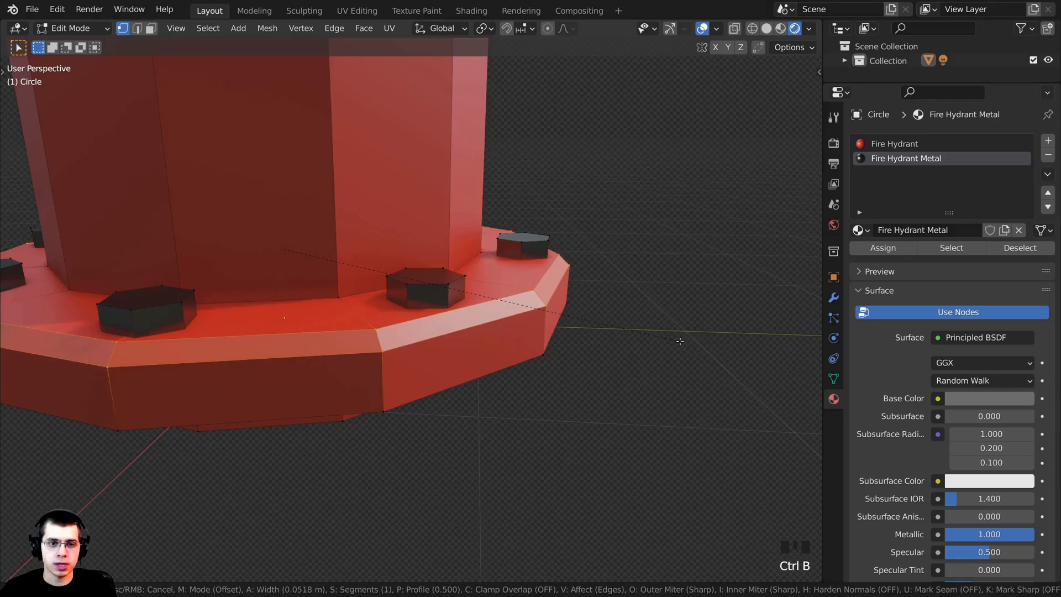
click(680, 341)
key(Tab)
key(Tab)
Bevel the lower outer edge loop of the base flange.
middle_drag(655, 336, 476, 210)
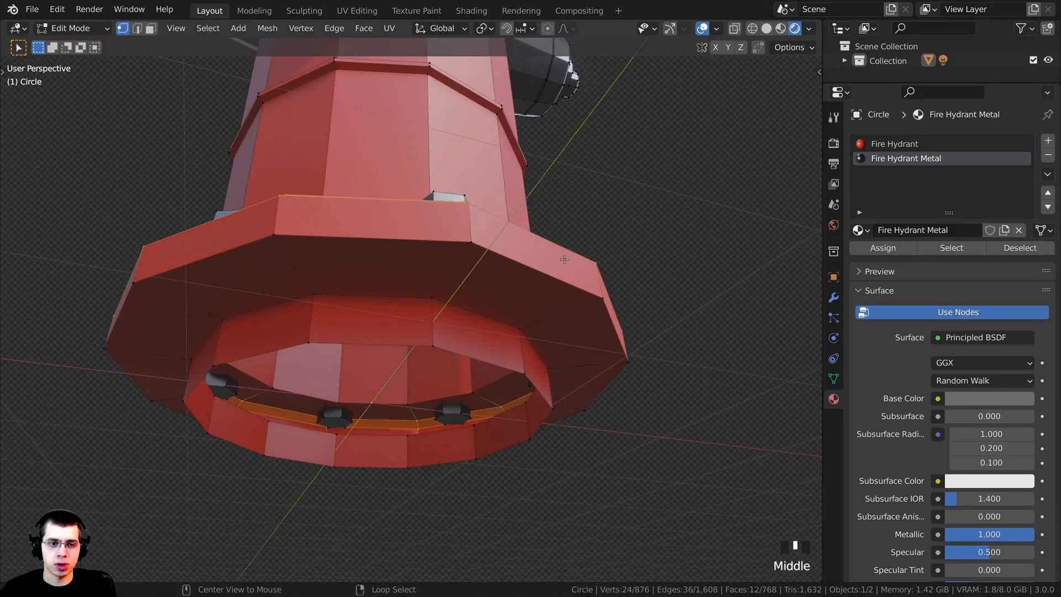
alt+click(525, 269)
middle_drag(547, 281, 564, 292)
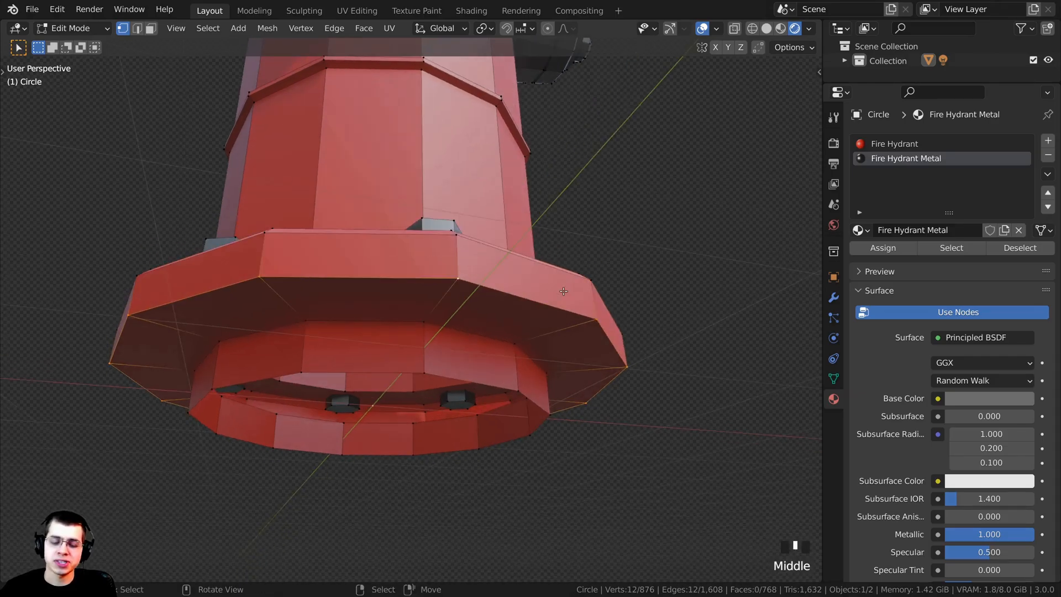
key(ctrl+b)
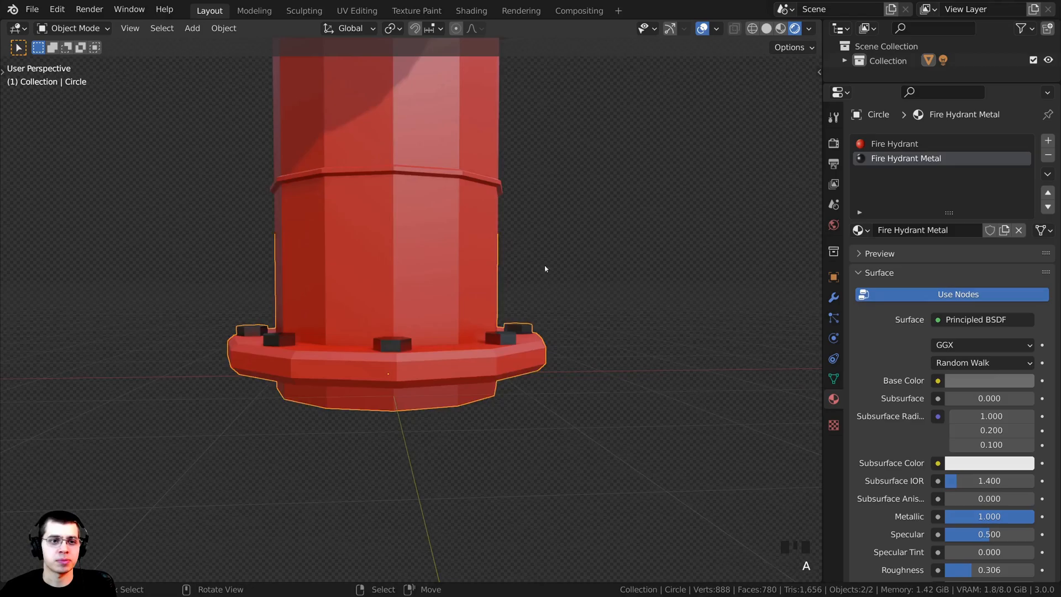
middle_drag(545, 266, 525, 337)
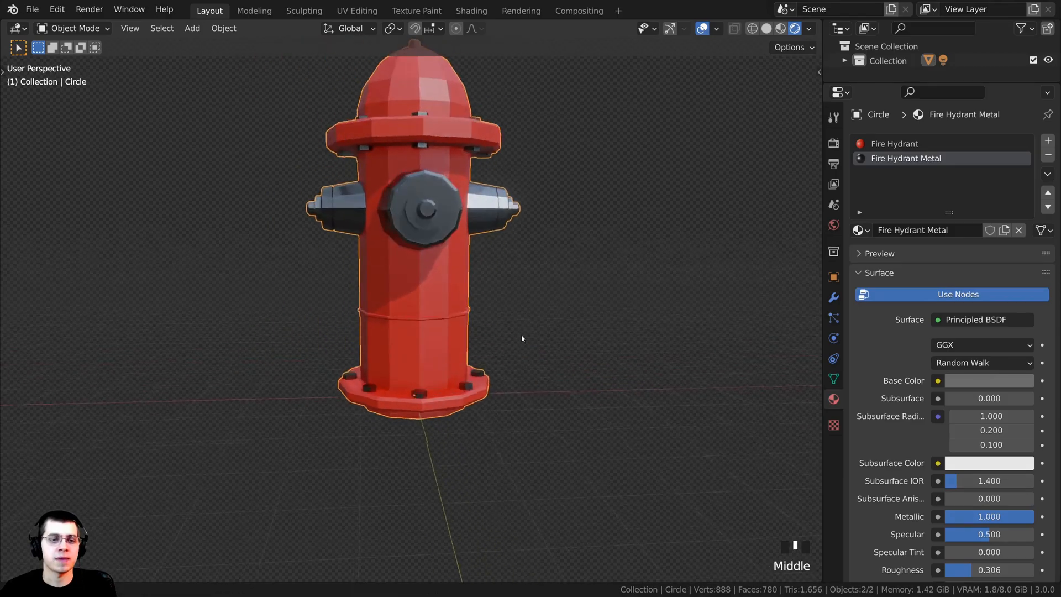